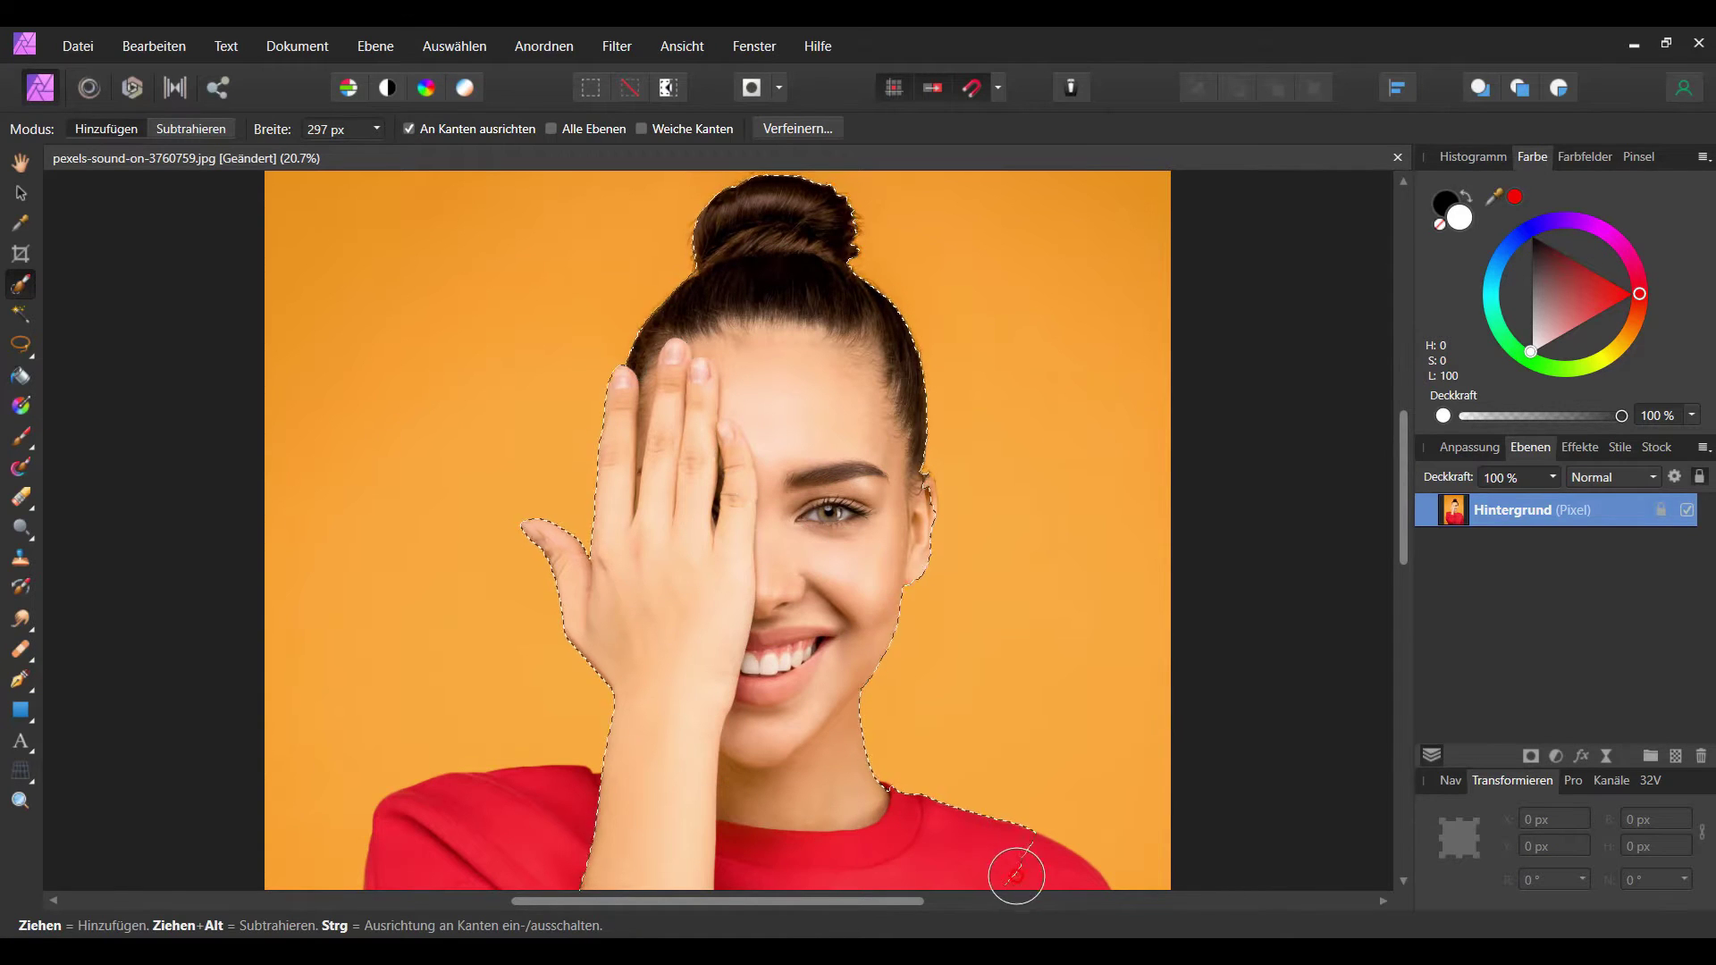
Step: In the intro example, copy the selected woman to her own layer and delete the teal background
key("ctrl+j")
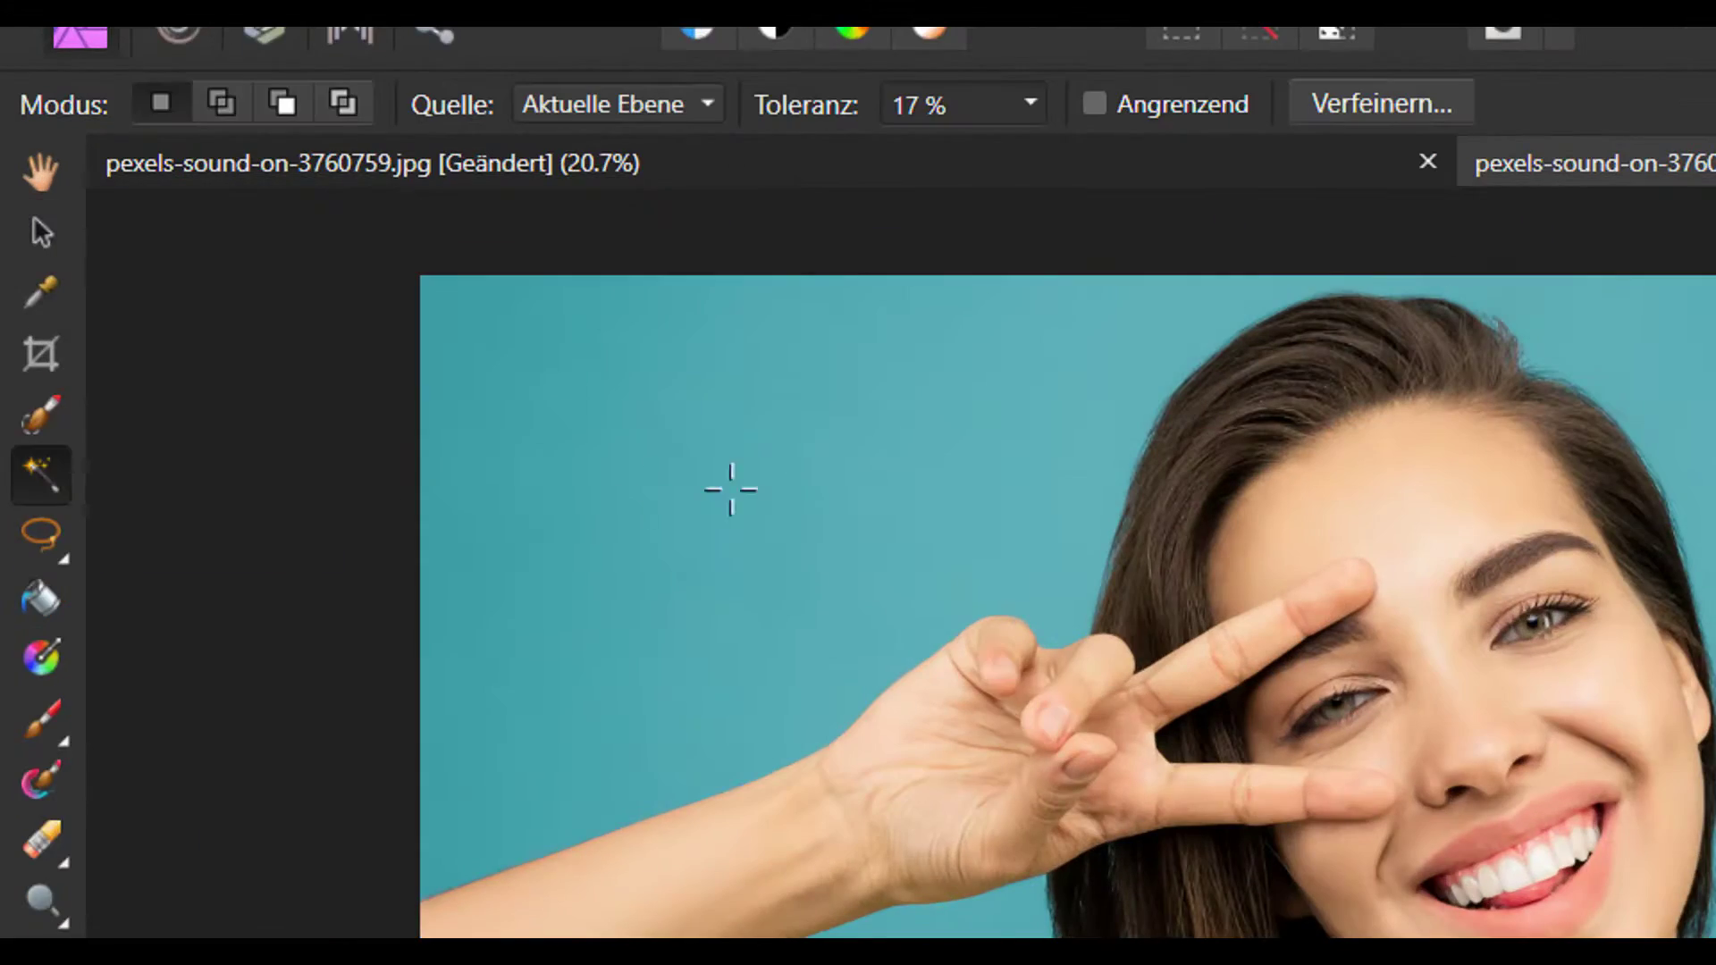
key("Delete")
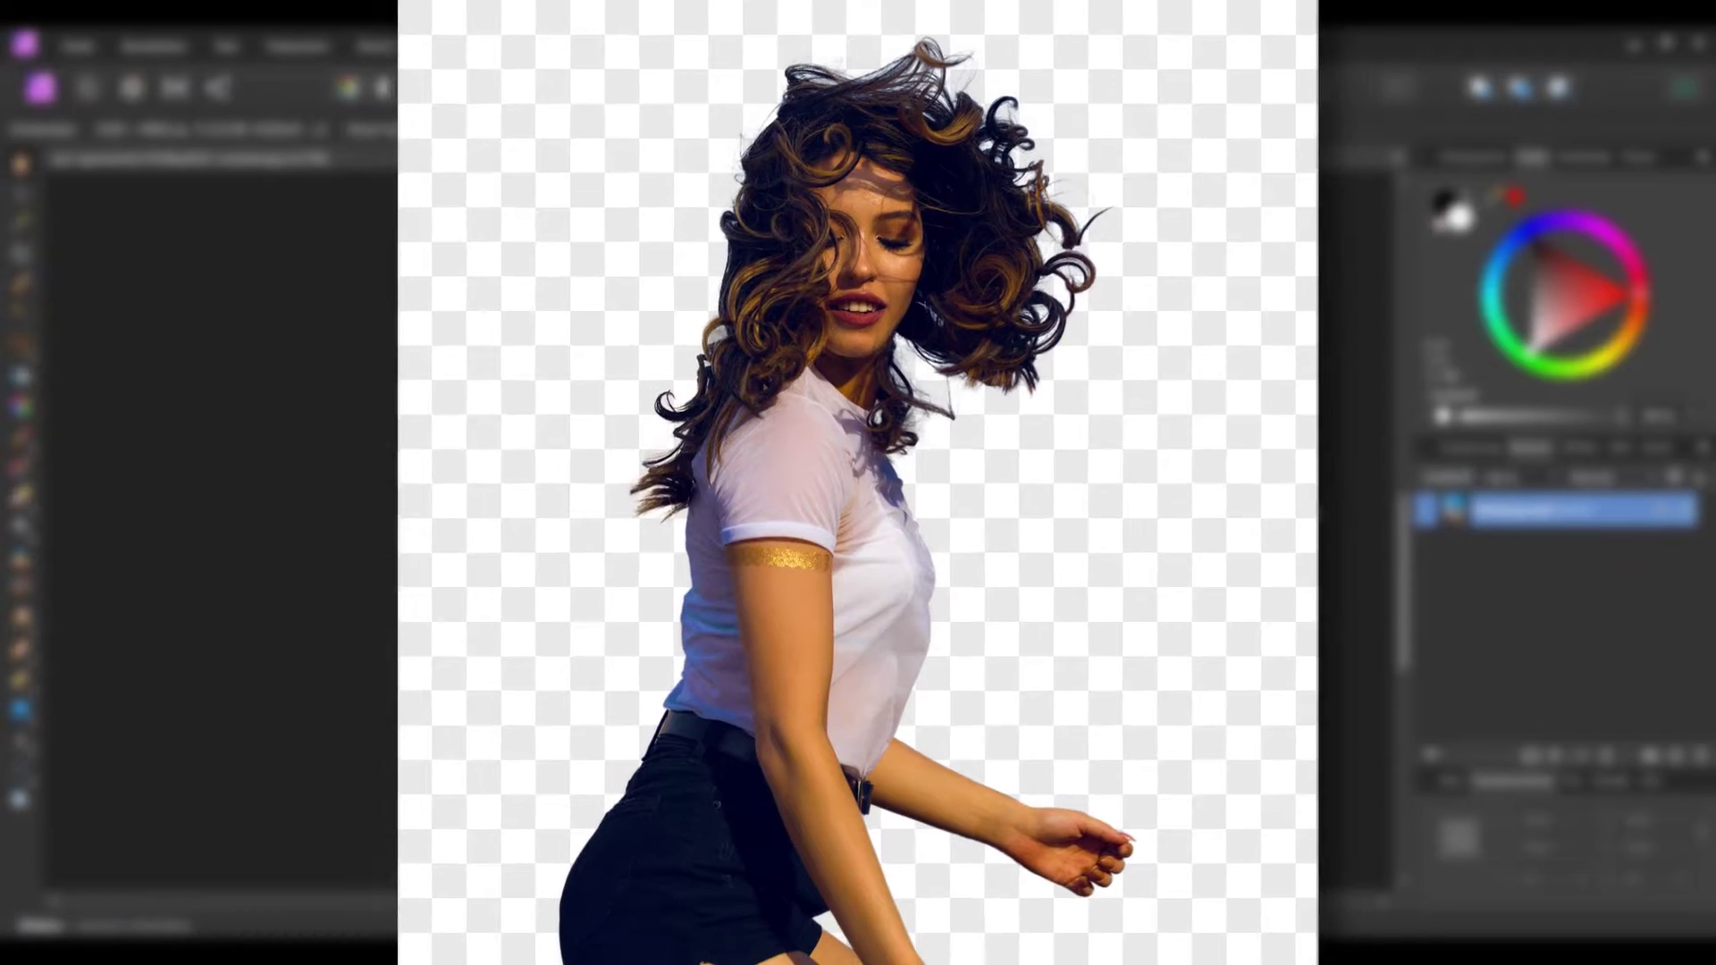
scroll(749, 642, "up", 2)
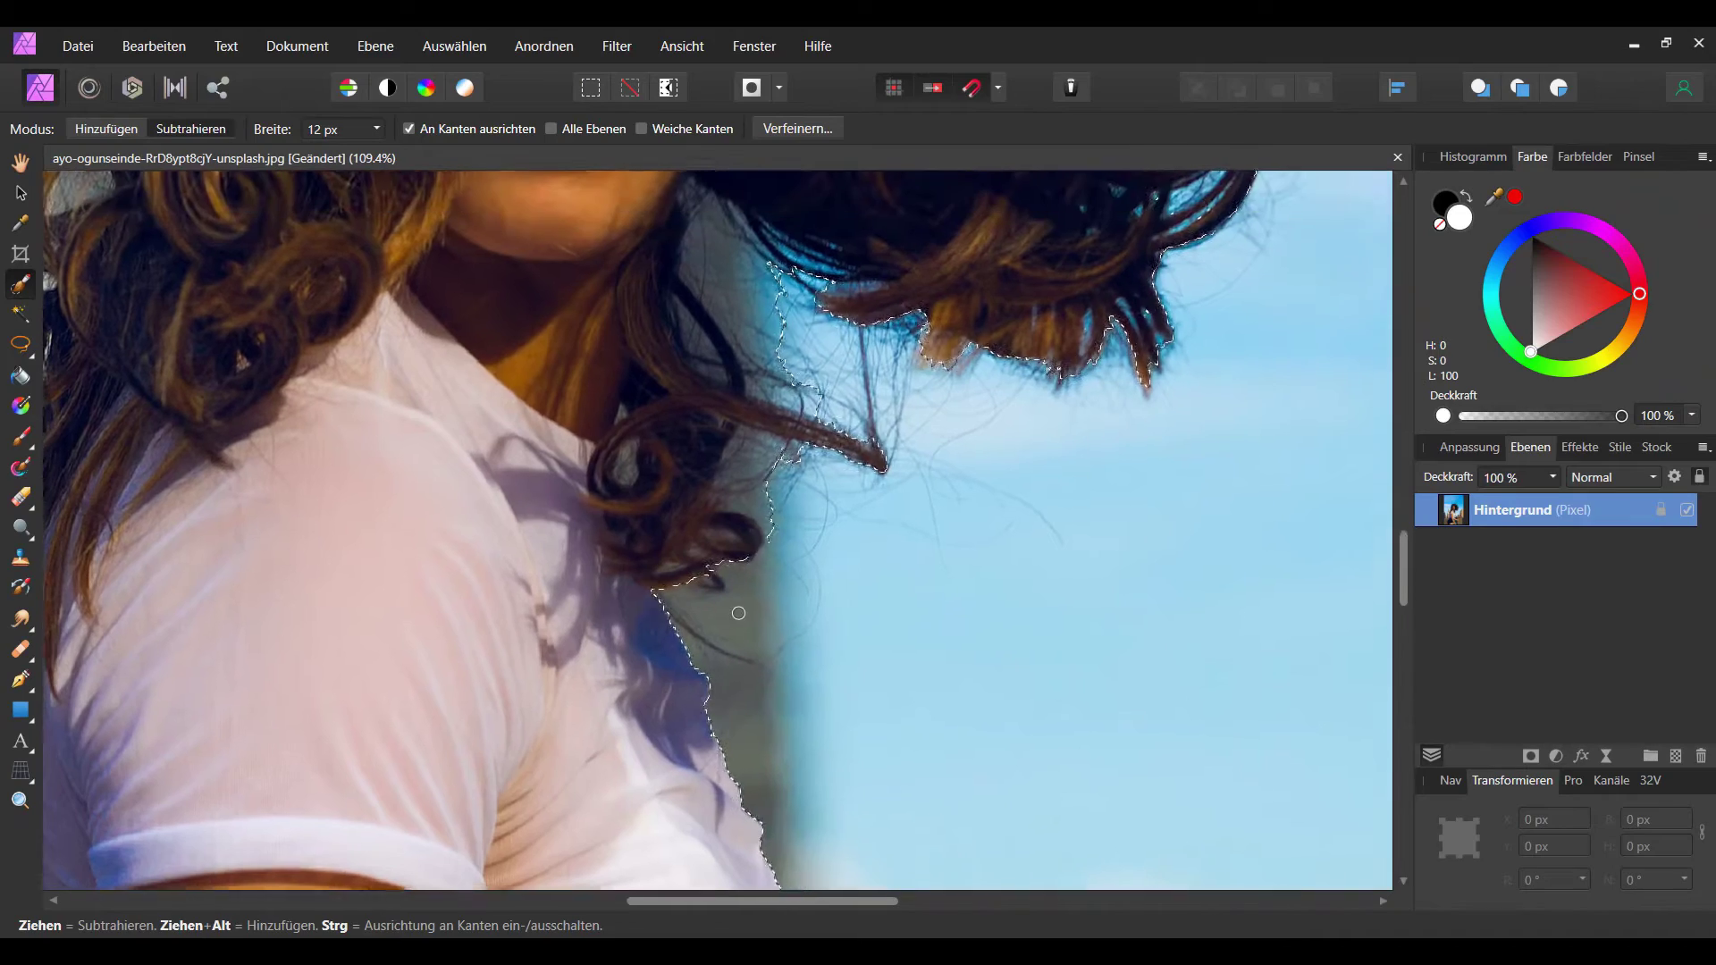
scroll(760, 590, "up", 2)
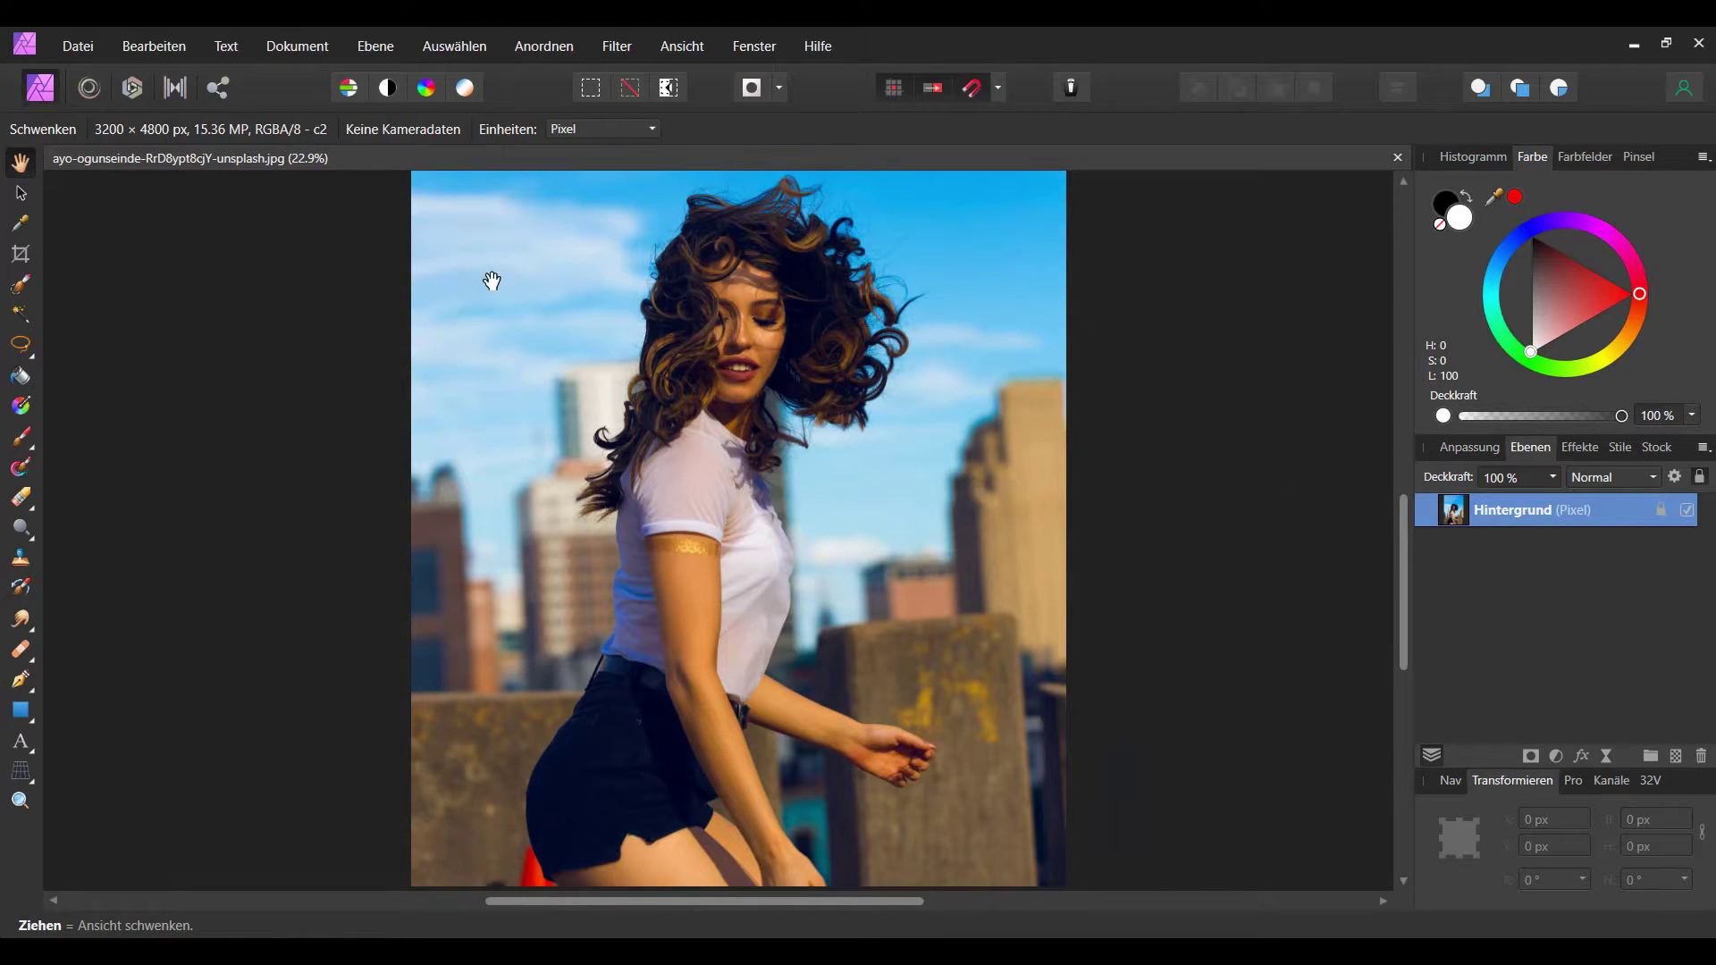
scroll(492, 274, "up", 1)
scroll(555, 640, "down", 2)
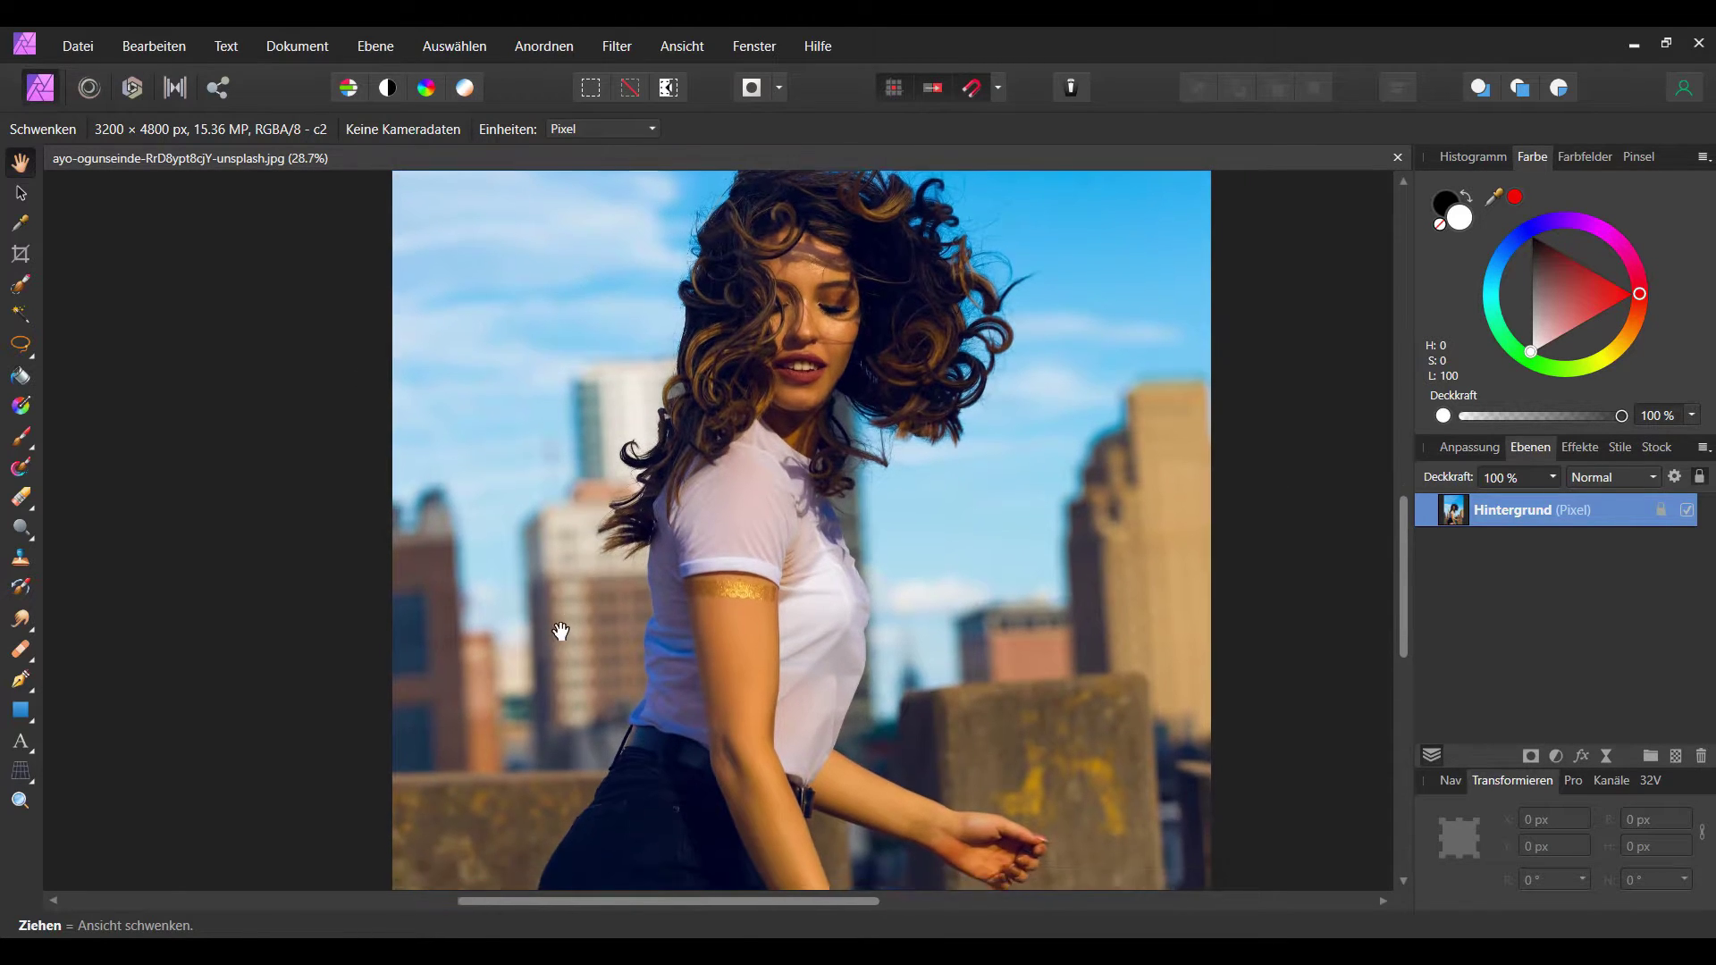
left_click_drag(622, 522, 569, 595)
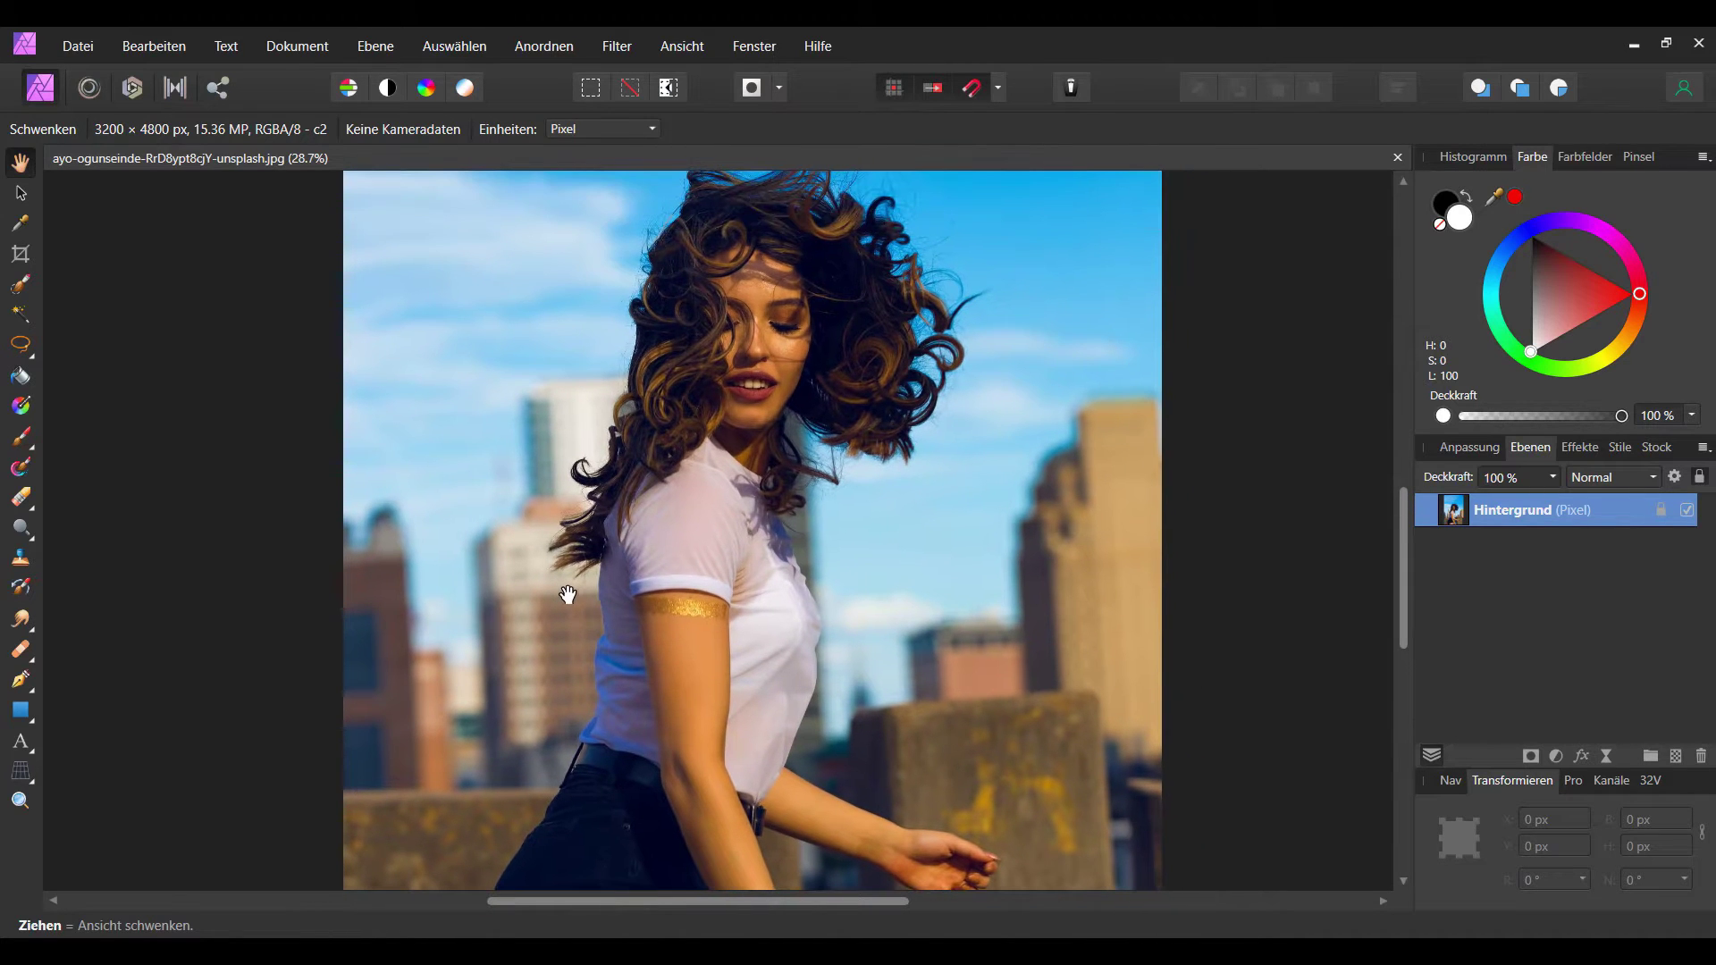
scroll(610, 543, "down", 1)
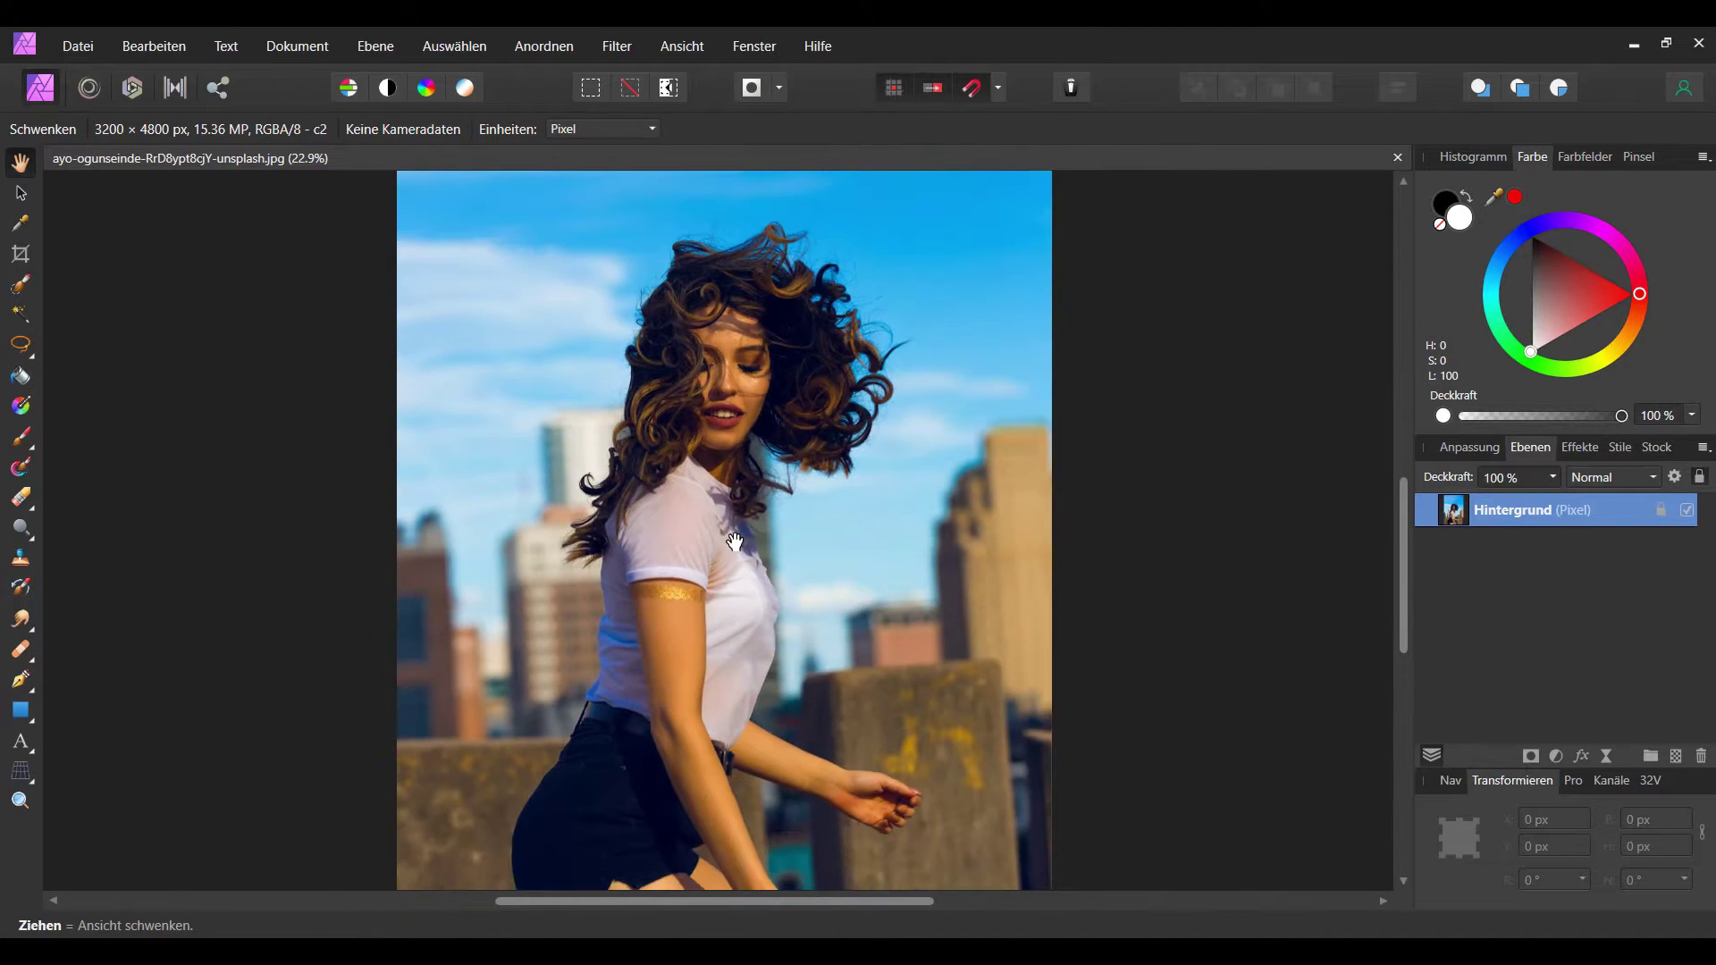
left_click_drag(737, 544, 702, 571)
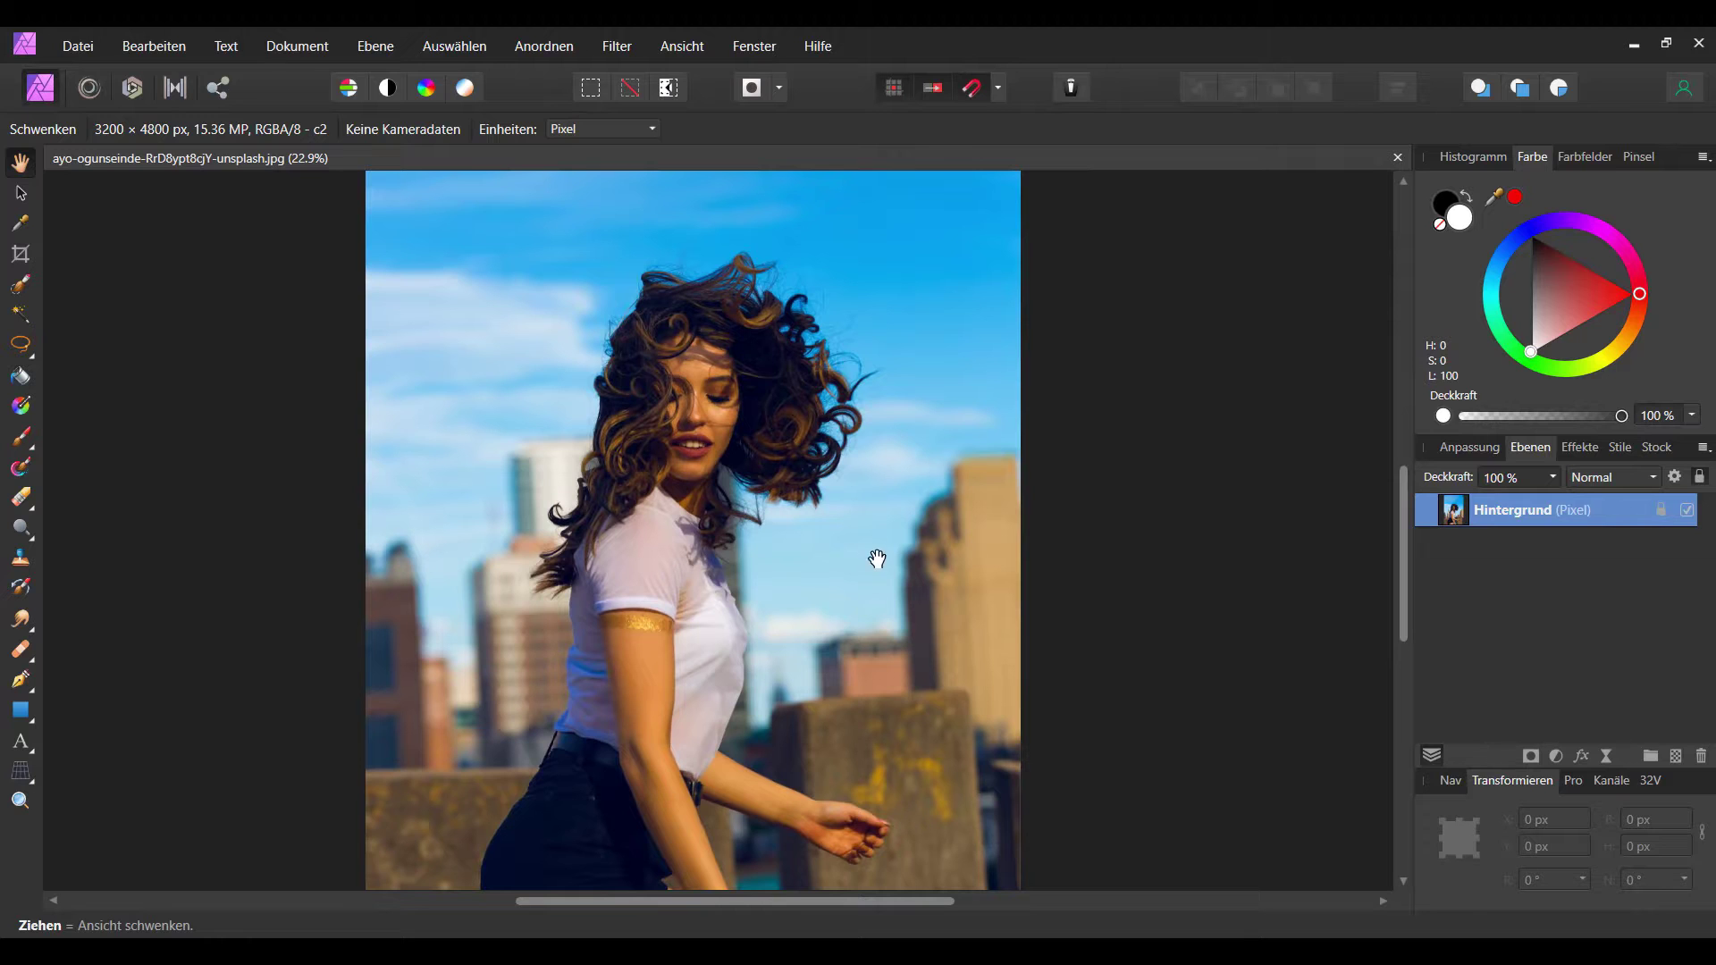
scroll(838, 443, "up", 1)
scroll(777, 448, "up", 1)
left_click_drag(777, 448, 814, 571)
scroll(789, 519, "up", 2)
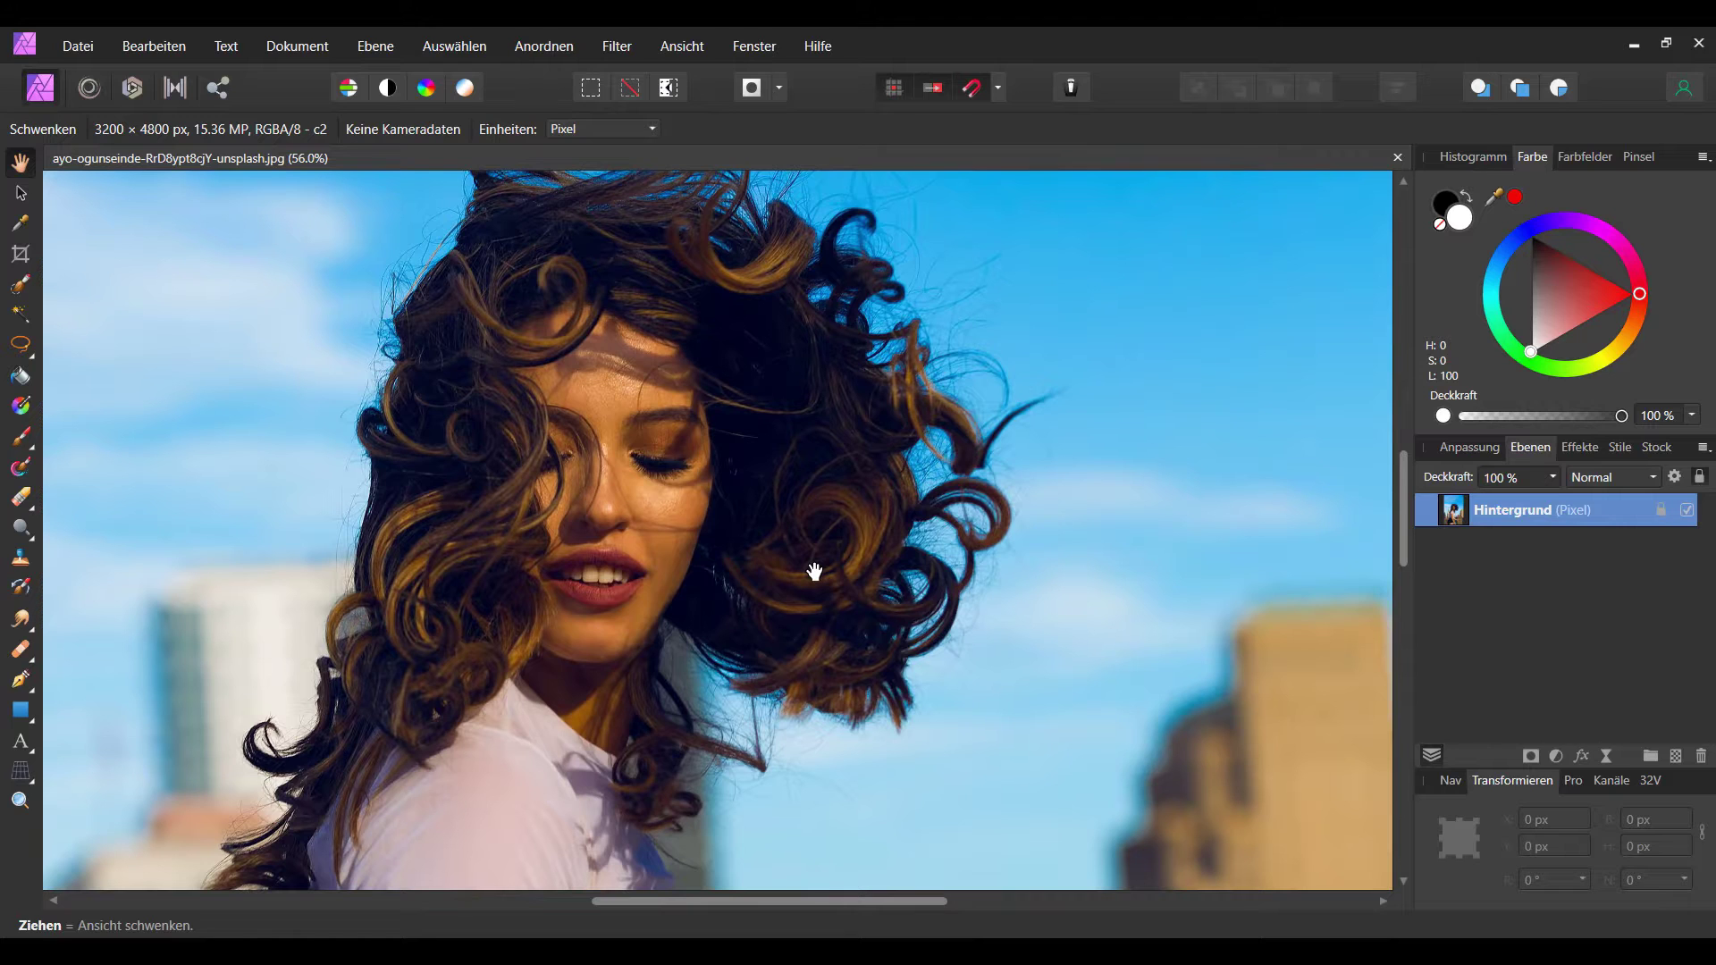
left_click_drag(567, 543, 573, 627)
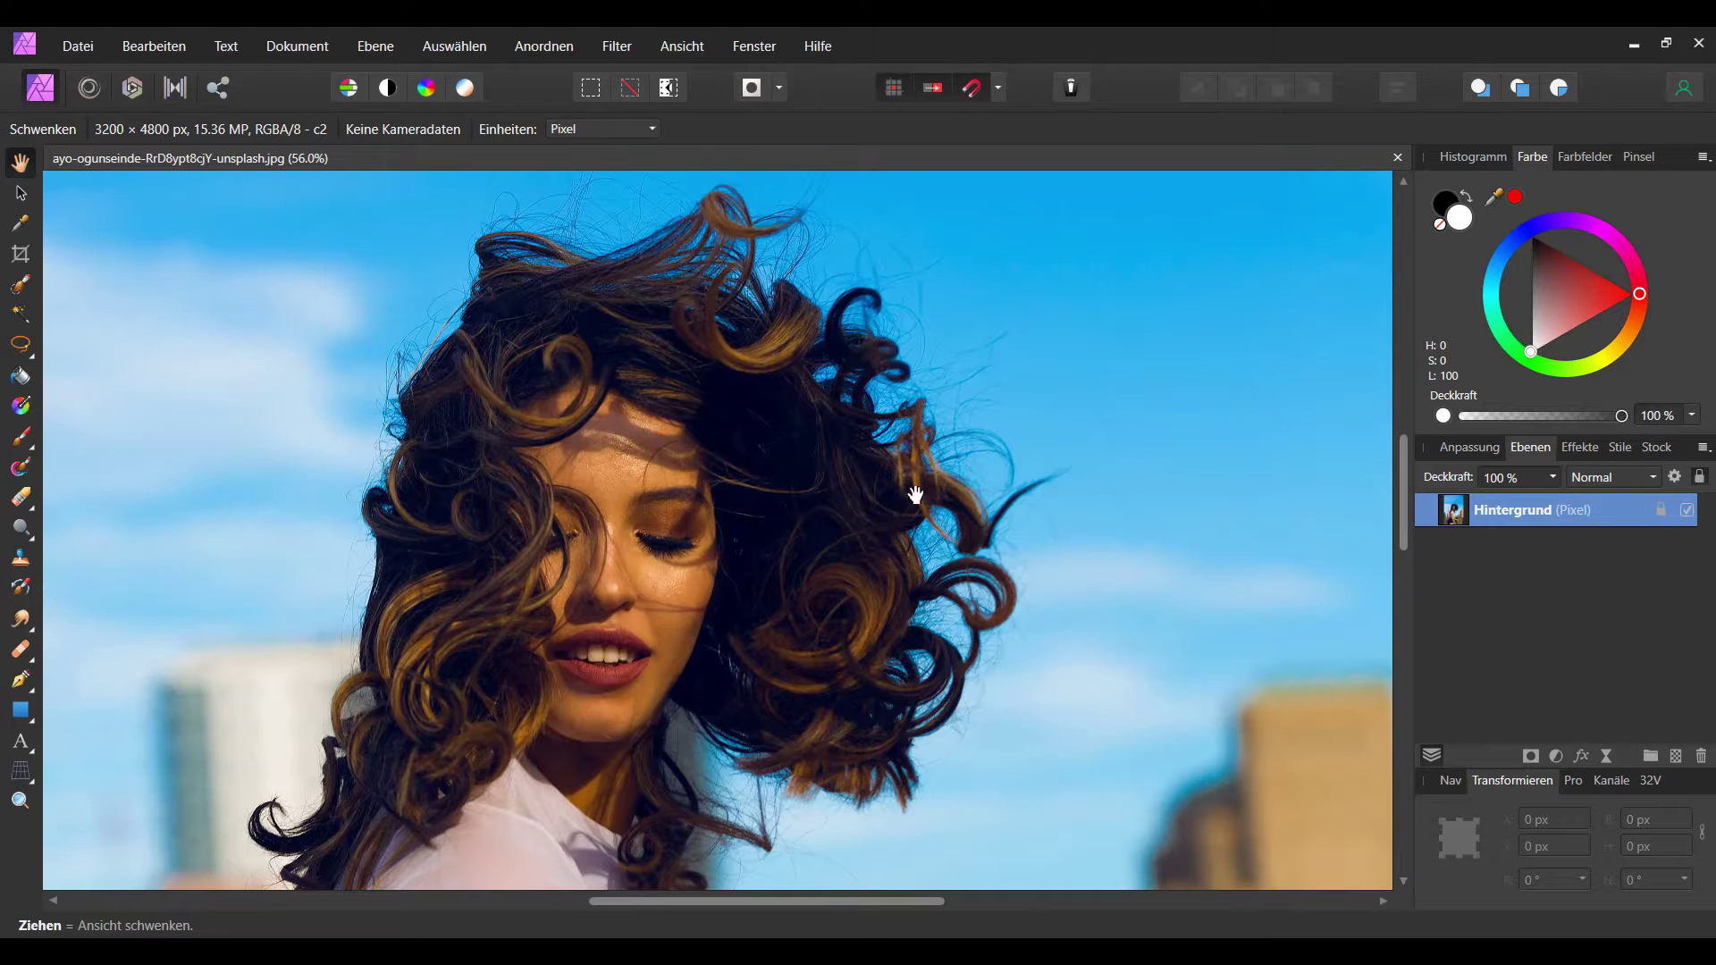
scroll(915, 495, "down", 2)
scroll(824, 568, "down", 1)
scroll(851, 422, "down", 2)
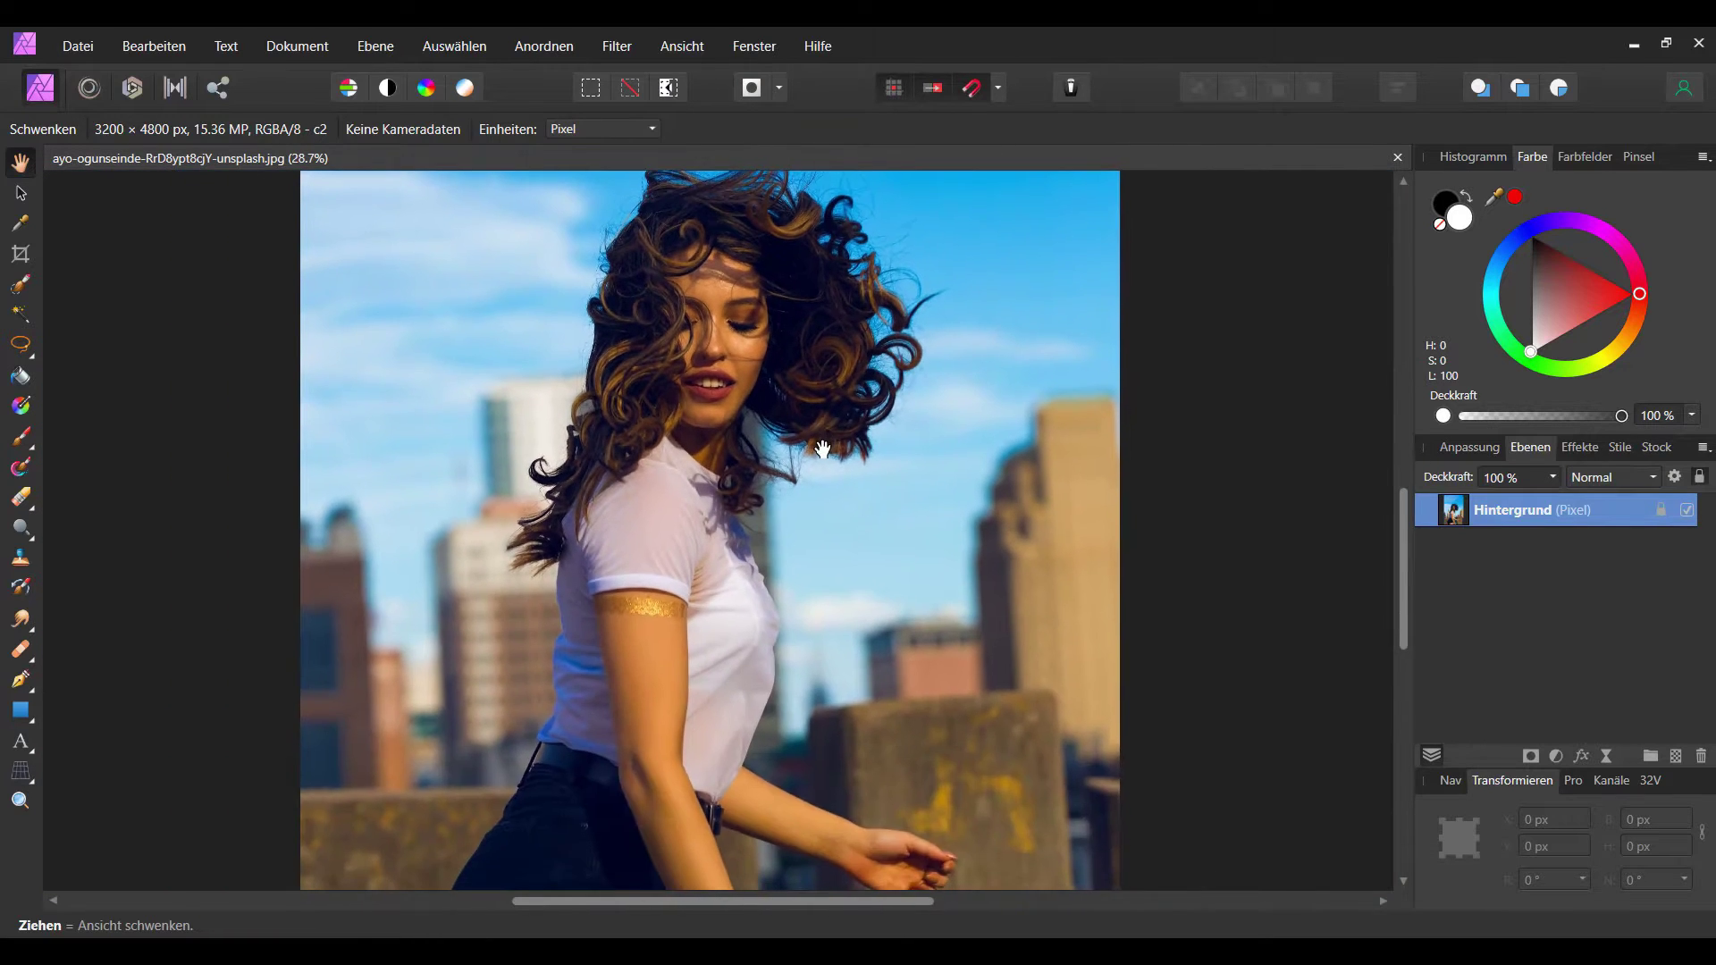
scroll(819, 442, "down", 1)
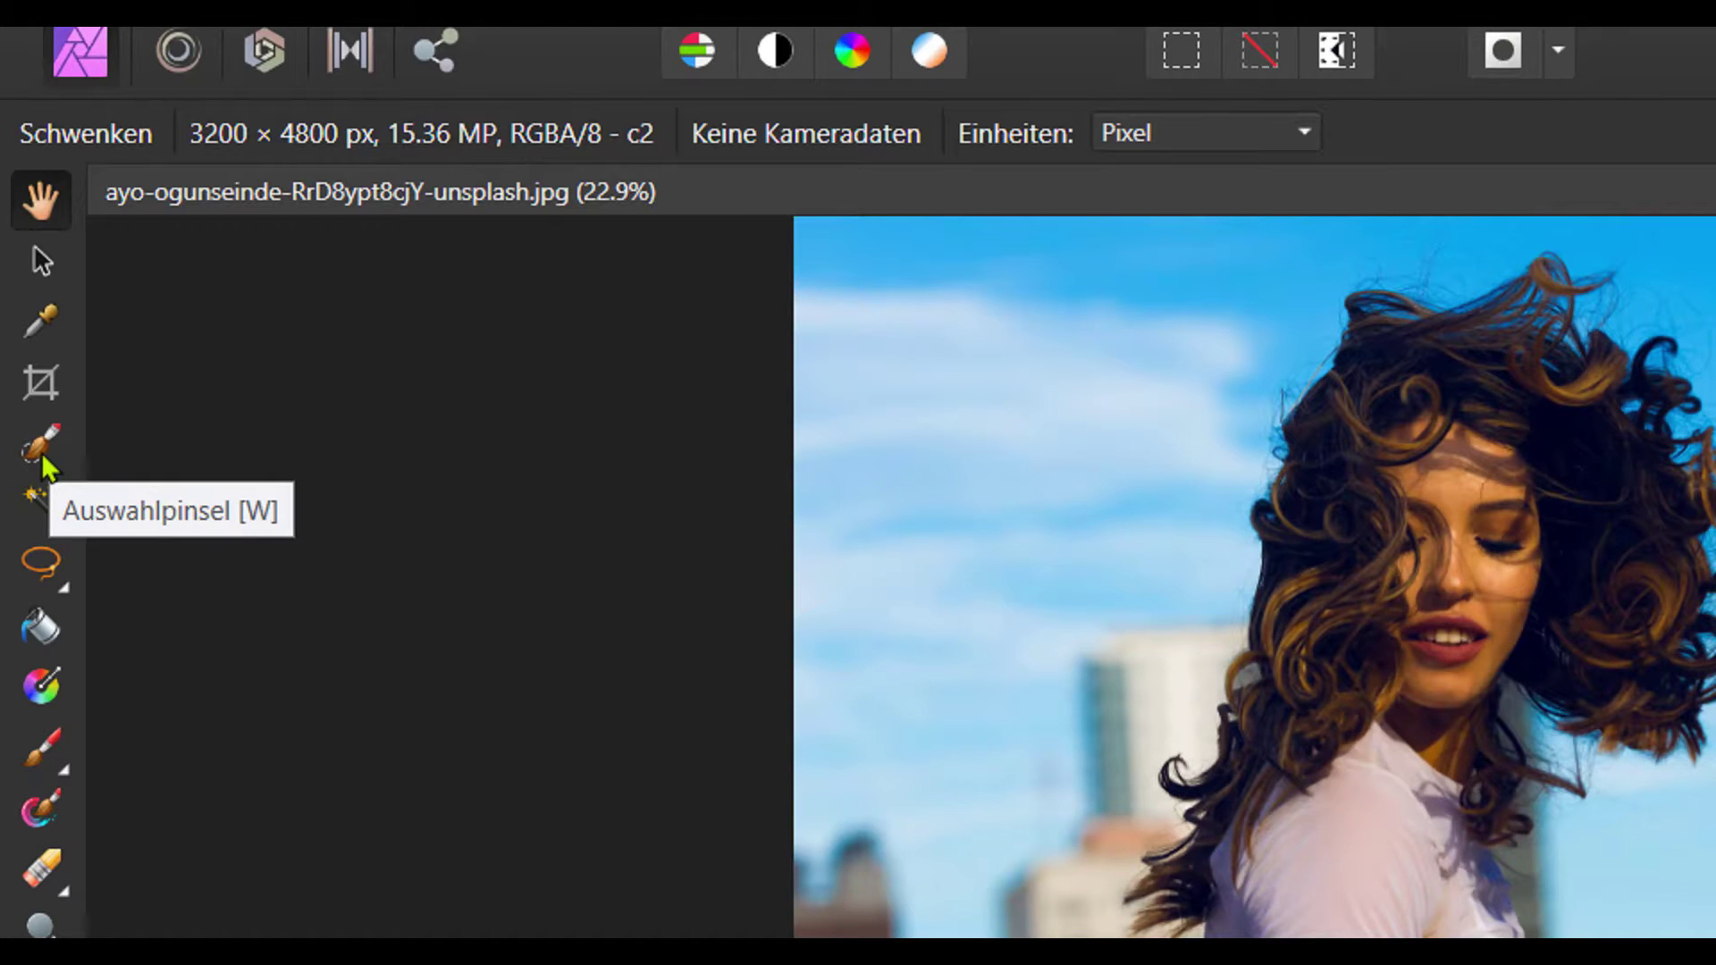
Step: Choose the Selection Brush Tool (W) from the left toolbar
left_click(41, 452)
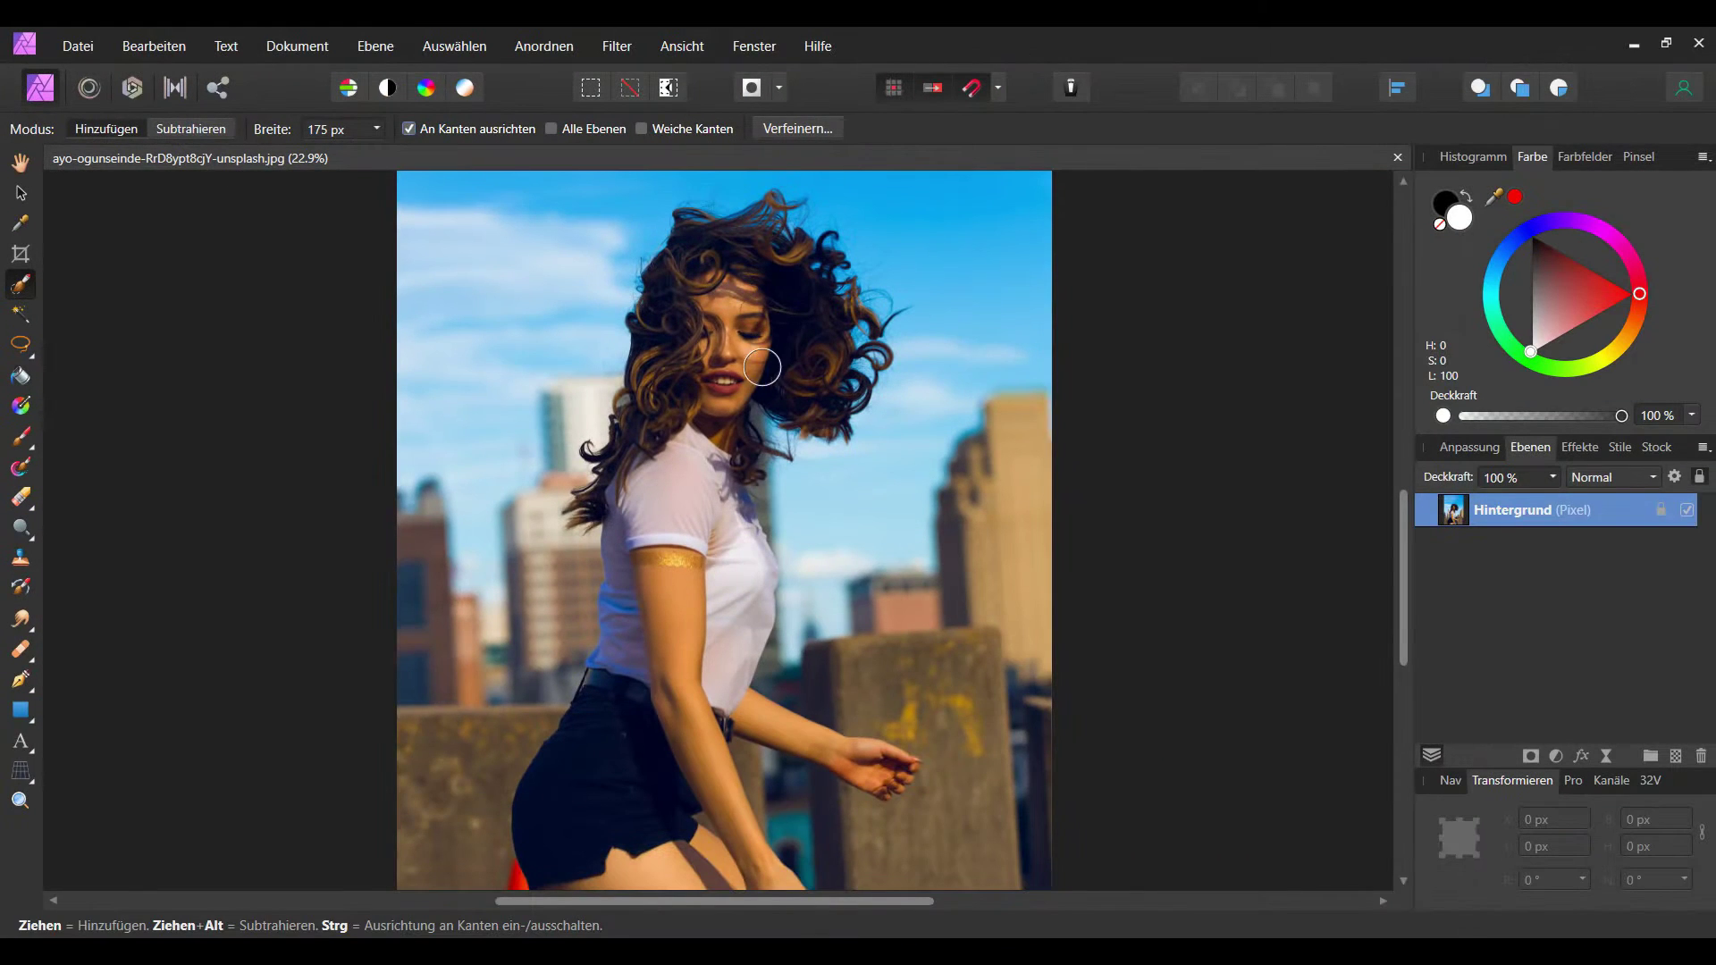
Step: Brush the shorts, leg, shirt and arms into the selection
scroll(764, 364, "up", 3)
scroll(693, 736, "down", 3)
scroll(847, 724, "down", 2)
scroll(823, 626, "down", 3)
scroll(804, 548, "down", 2)
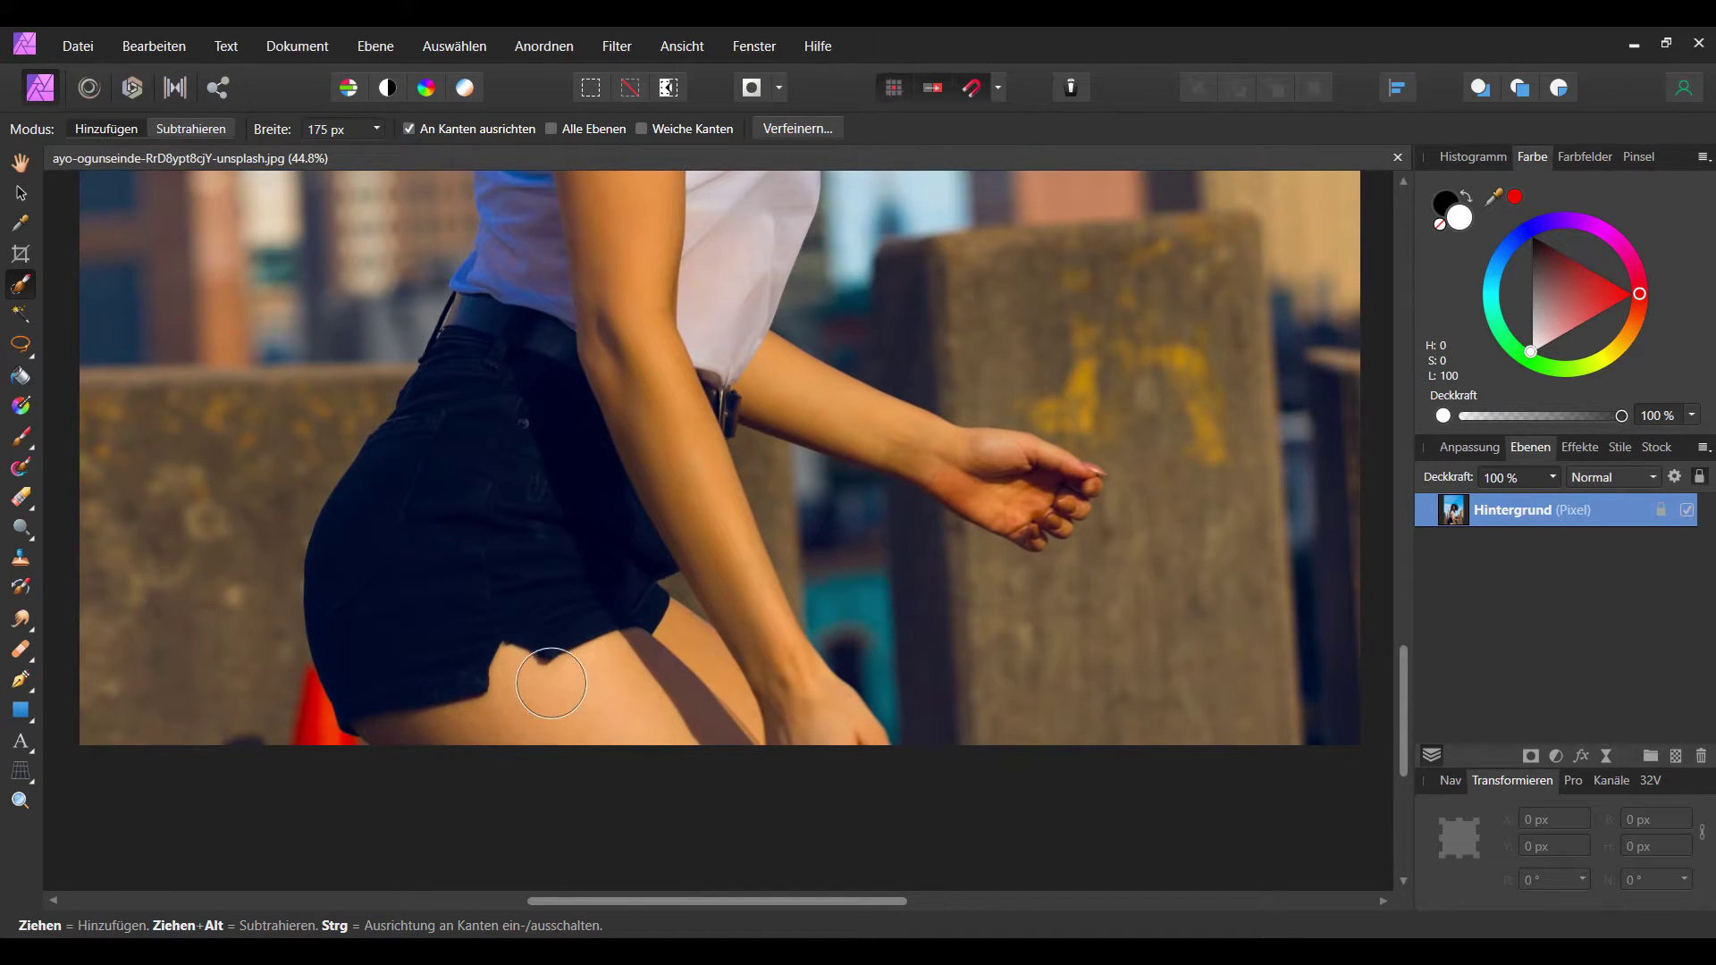
mouse_move(554, 652)
left_mouse_down()
mouse_move(790, 711)
mouse_move(622, 316)
left_mouse_up()
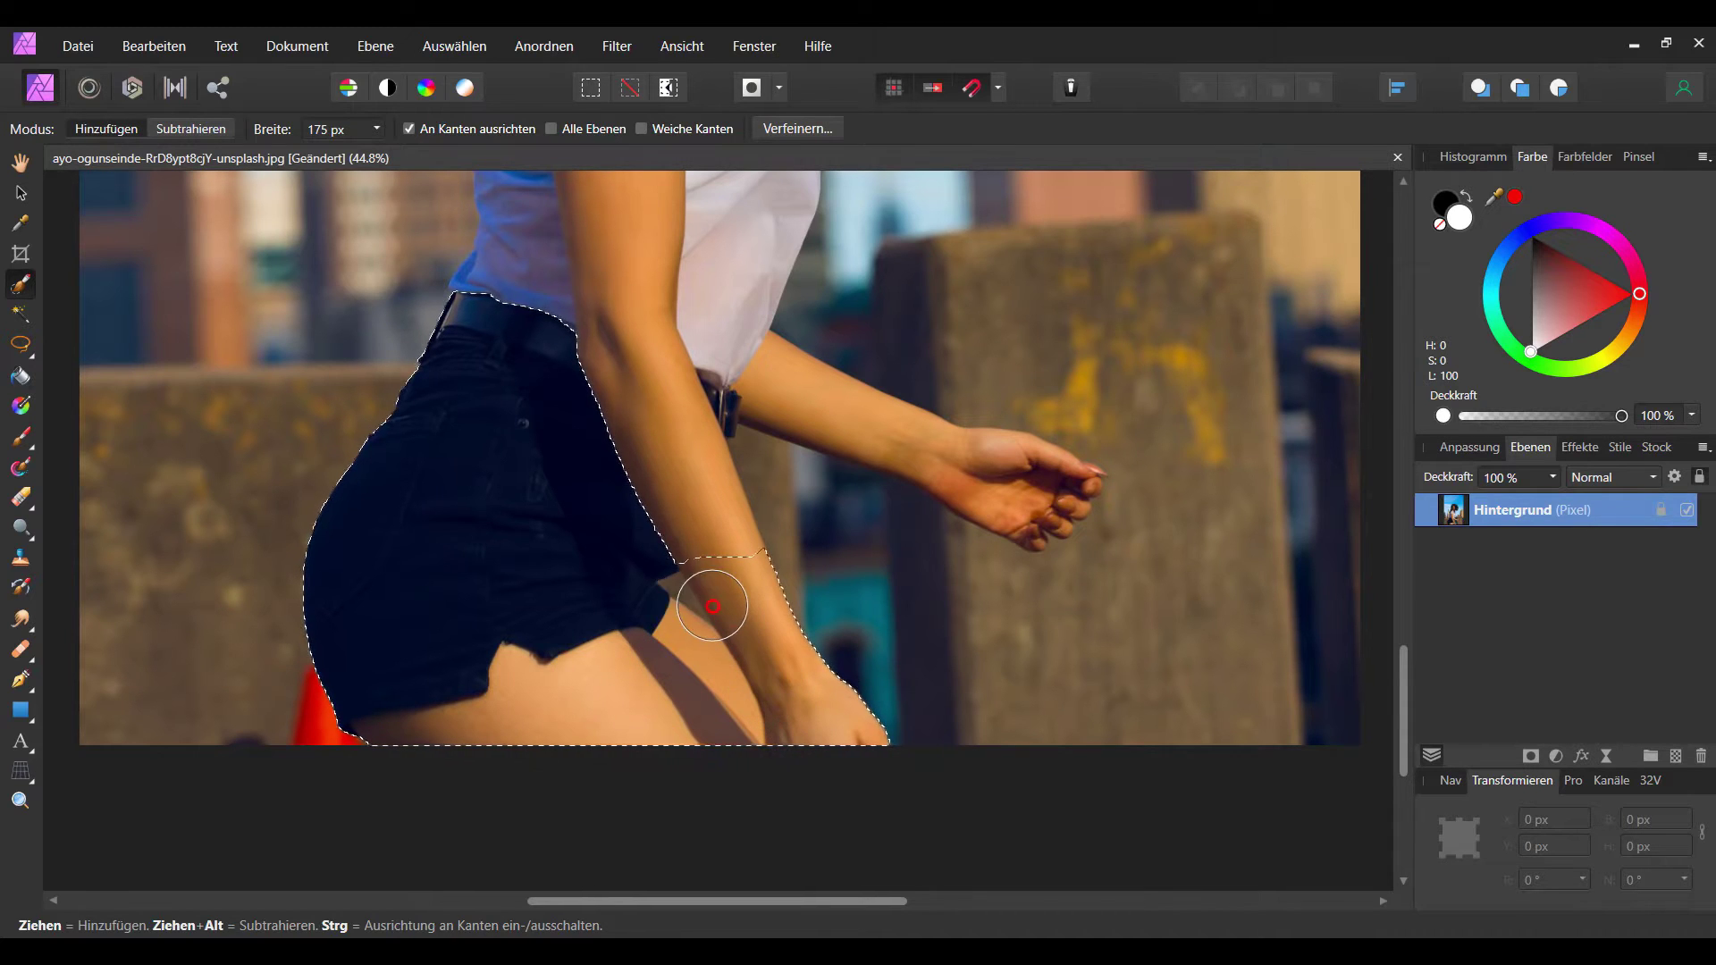
scroll(622, 315, "up", 3)
left_click_drag(622, 315, 626, 396)
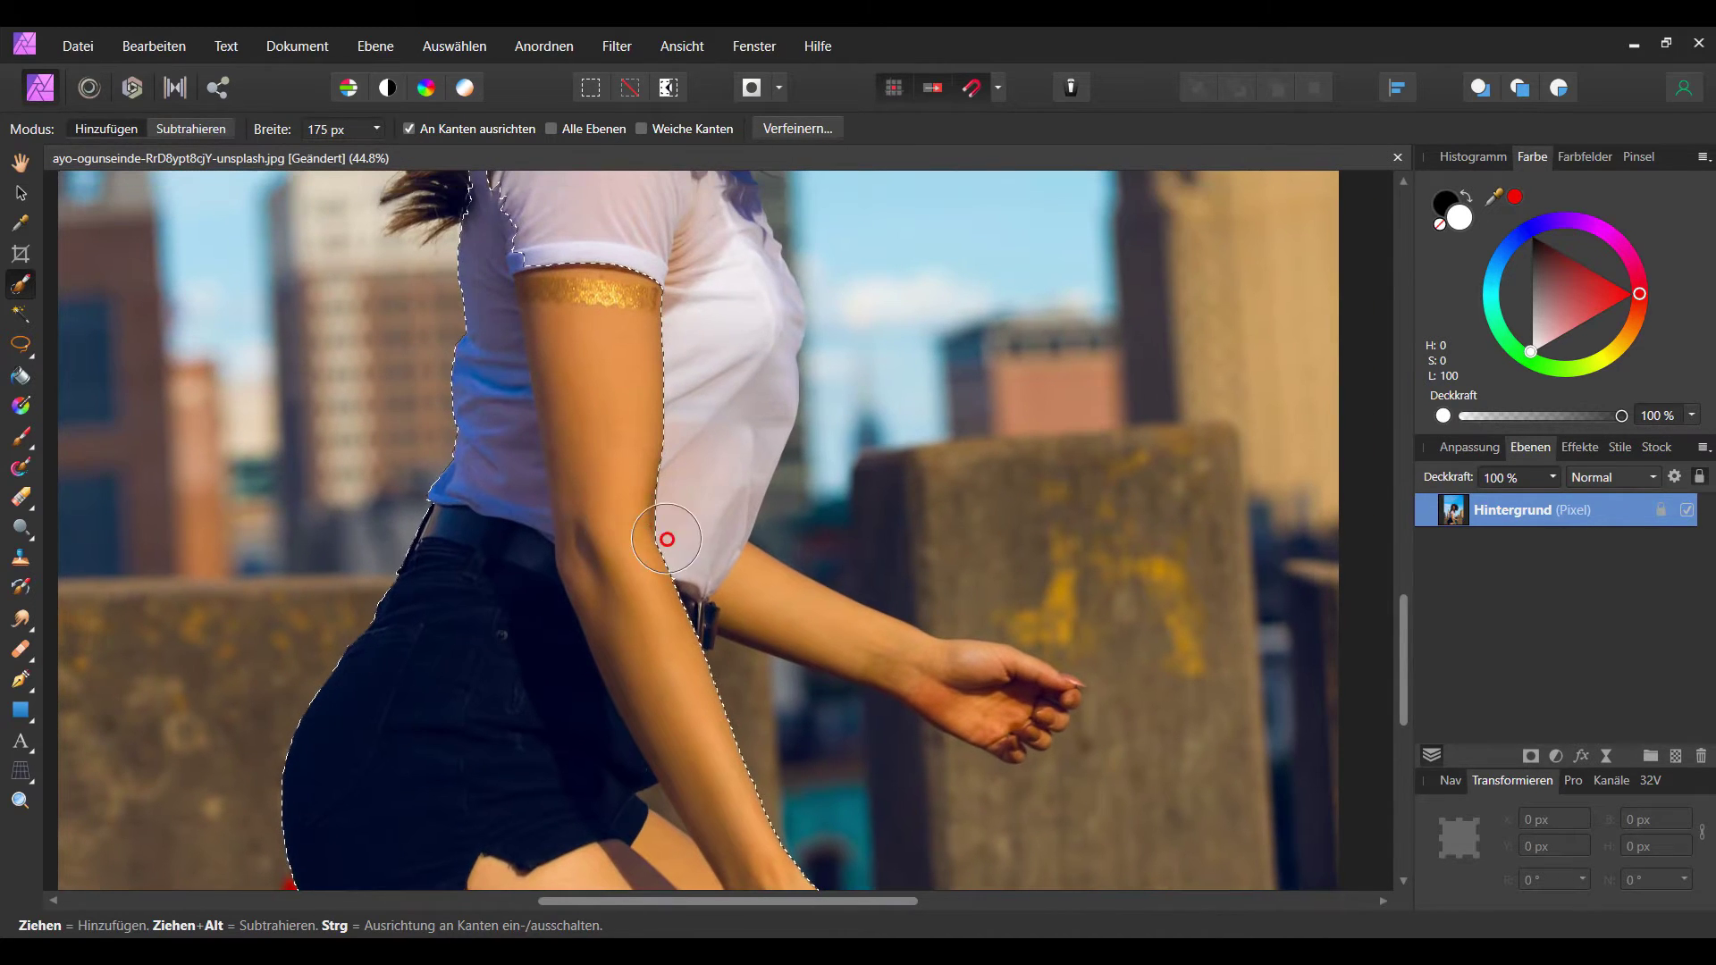
Step: Add the shoulder, neck, hair and side of the face to the selection
scroll(626, 396, "up", 3)
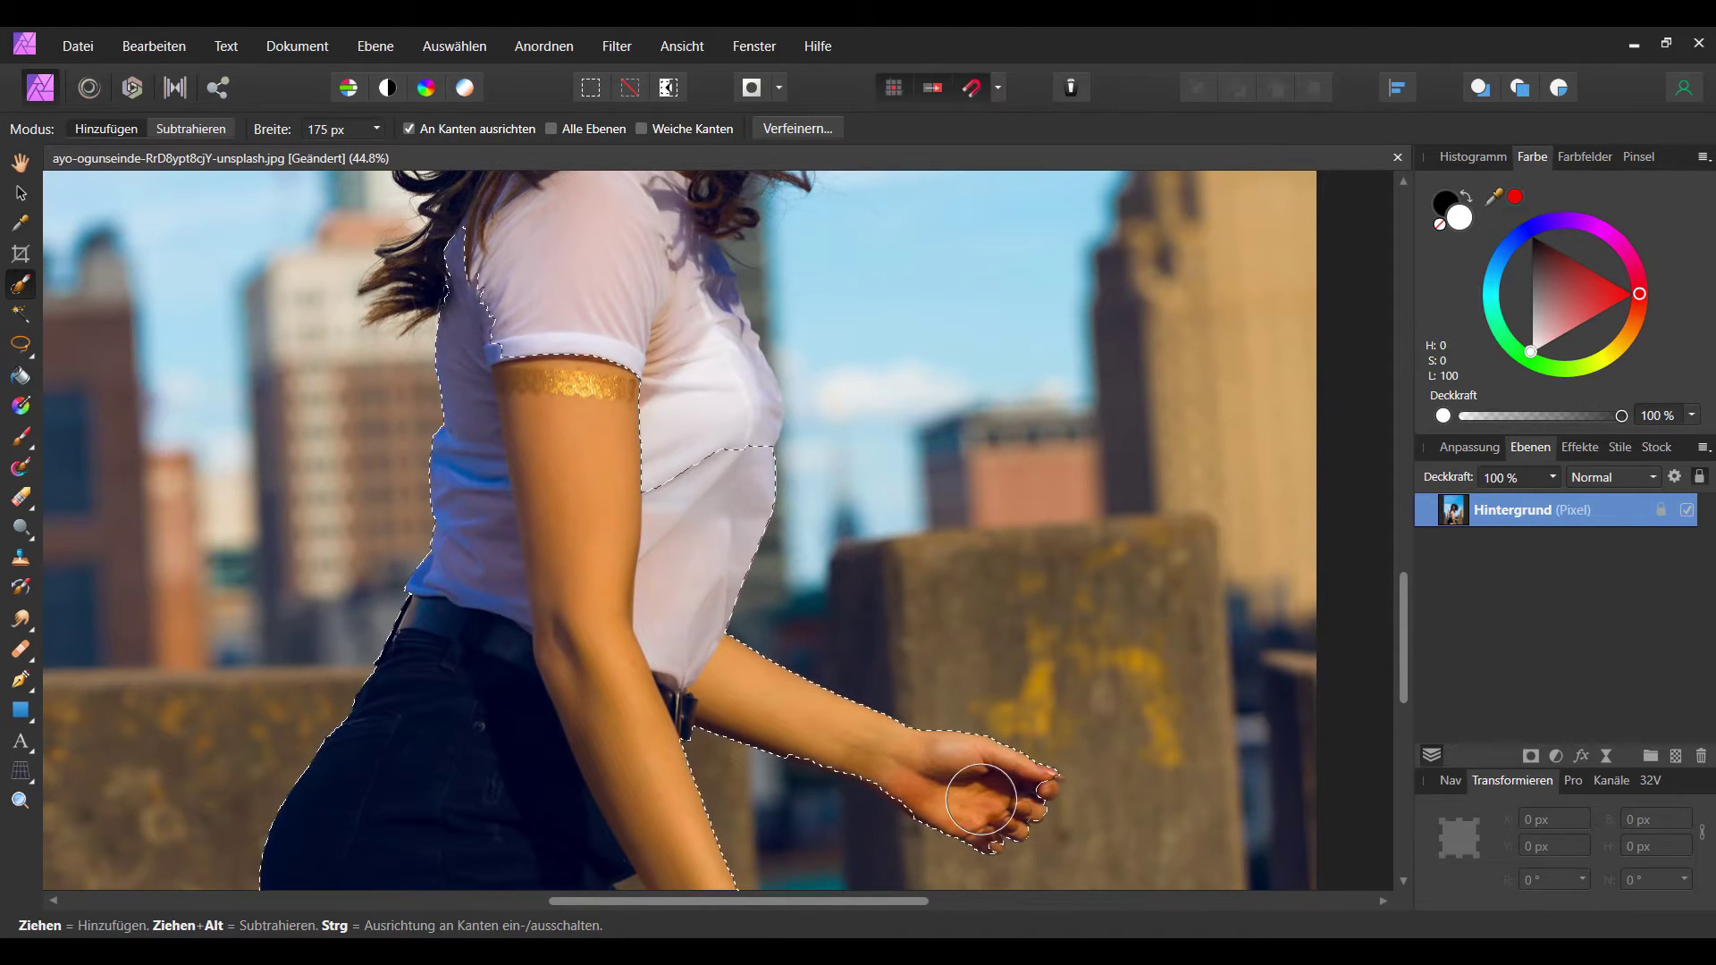
scroll(835, 822, "up", 5)
scroll(835, 821, "up", 2)
left_click_drag(679, 666, 640, 660)
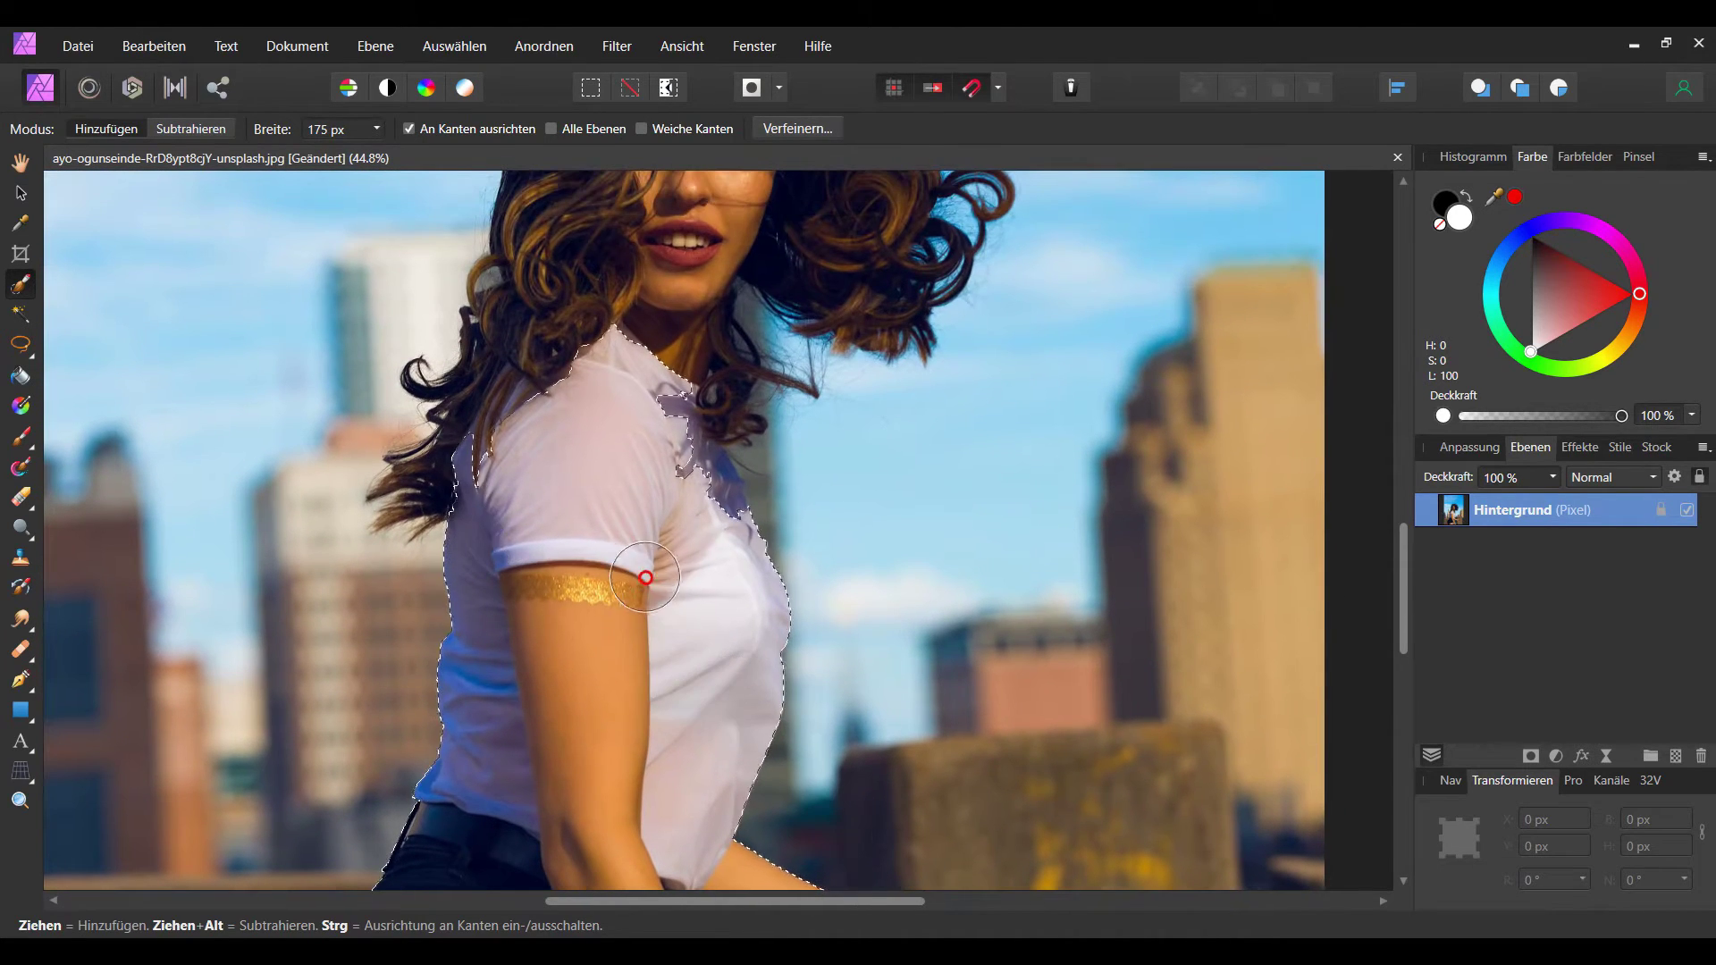
scroll(639, 660, "up", 3)
scroll(639, 659, "up", 1)
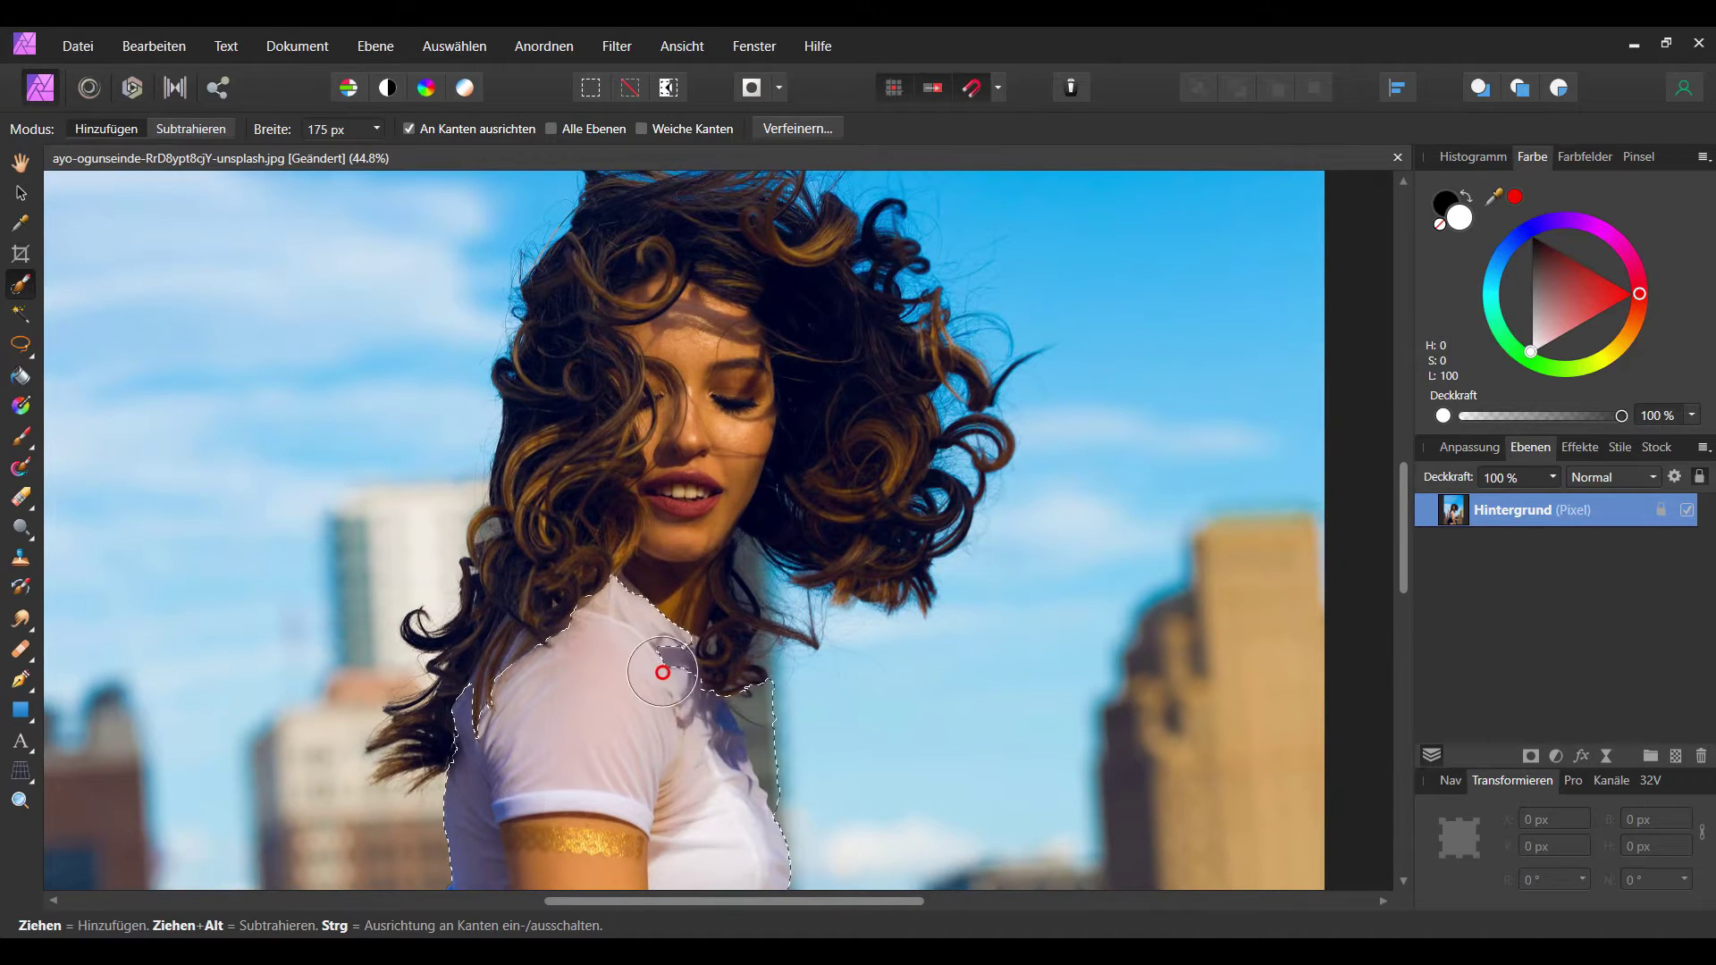
mouse_move(565, 631)
left_mouse_down()
mouse_move(459, 704)
mouse_move(606, 453)
mouse_move(582, 452)
mouse_move(533, 528)
mouse_move(582, 403)
mouse_move(576, 351)
mouse_move(601, 345)
mouse_move(582, 337)
mouse_move(682, 326)
mouse_move(686, 368)
mouse_move(751, 395)
mouse_move(789, 528)
mouse_move(894, 554)
mouse_move(734, 495)
left_mouse_up()
scroll(537, 498, "up", 3)
scroll(766, 682, "down", 3)
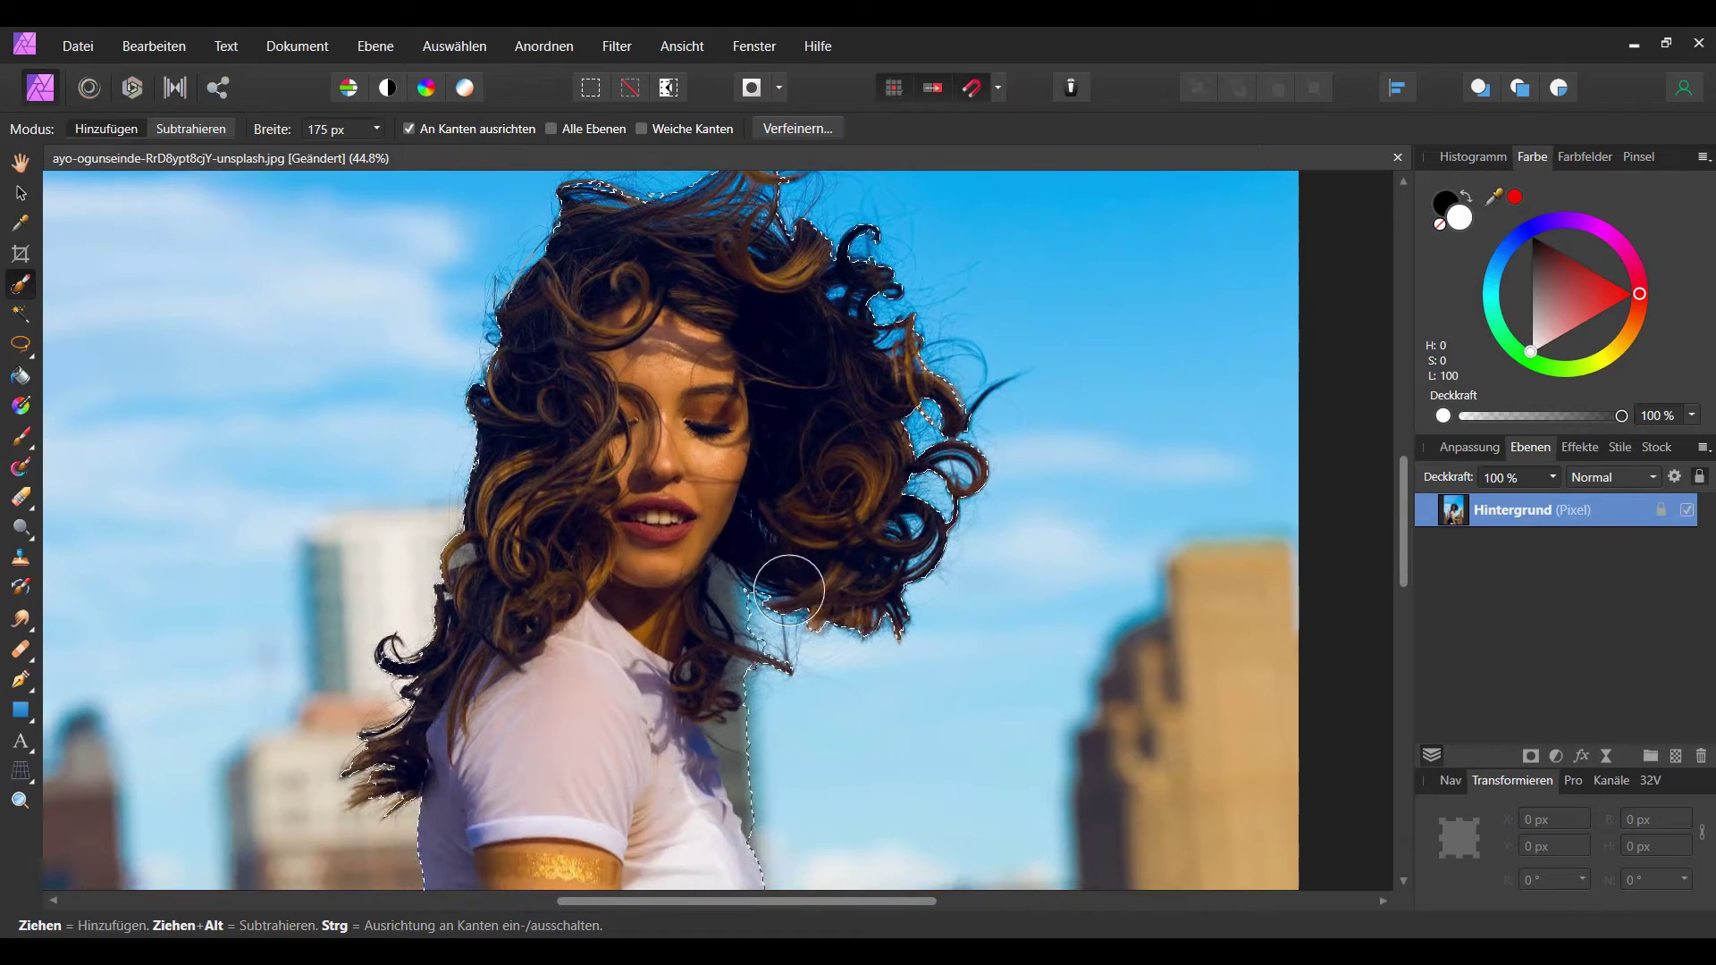
scroll(866, 706, "down", 2, "ctrl")
scroll(862, 804, "down", 2, "ctrl")
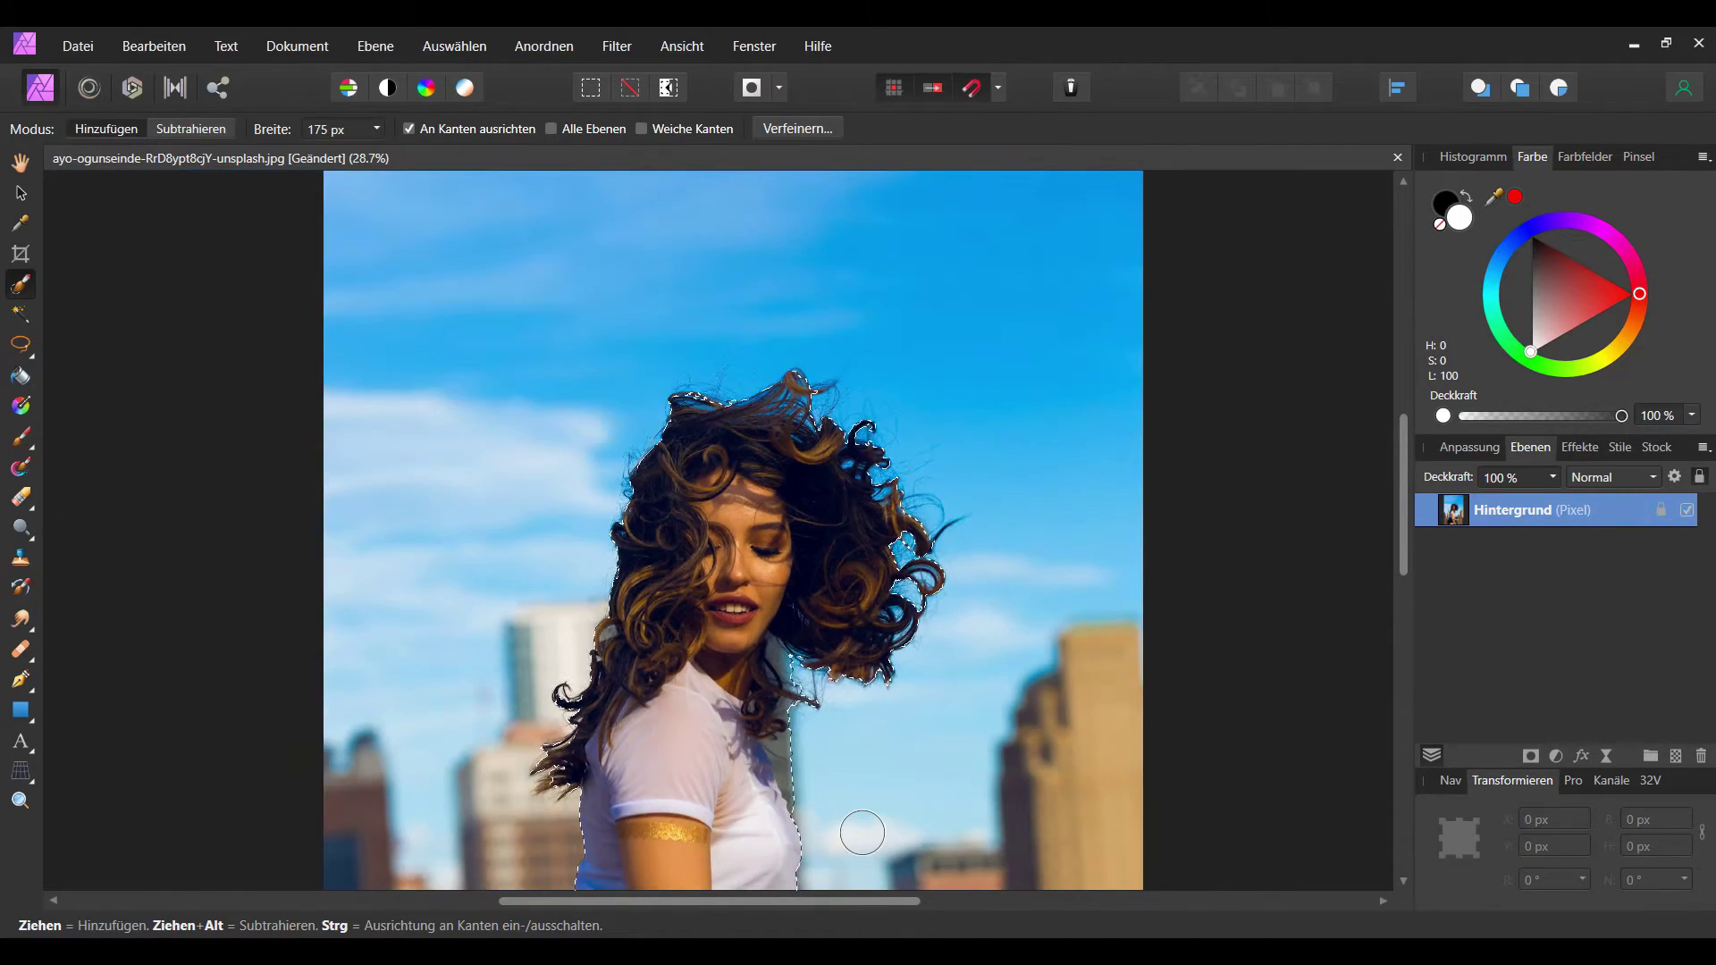
scroll(861, 441, "down", 5)
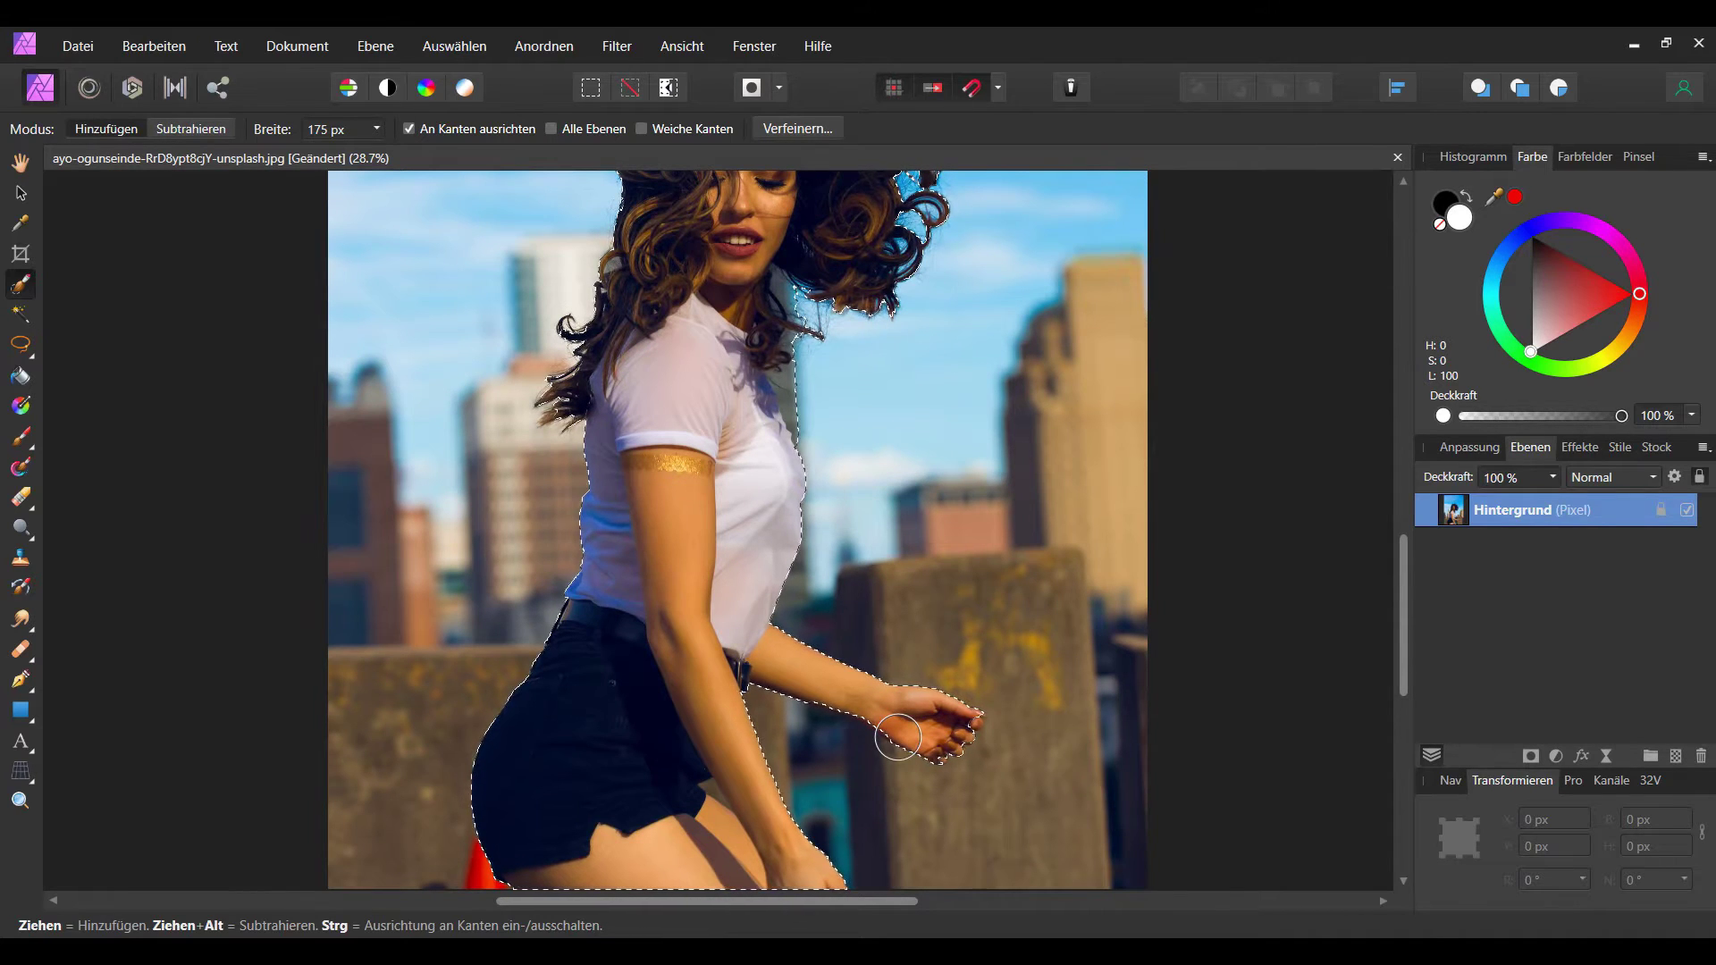
scroll(1037, 786, "up", 2)
scroll(884, 759, "up", 2)
scroll(909, 720, "up", 2)
scroll(909, 720, "up", 1)
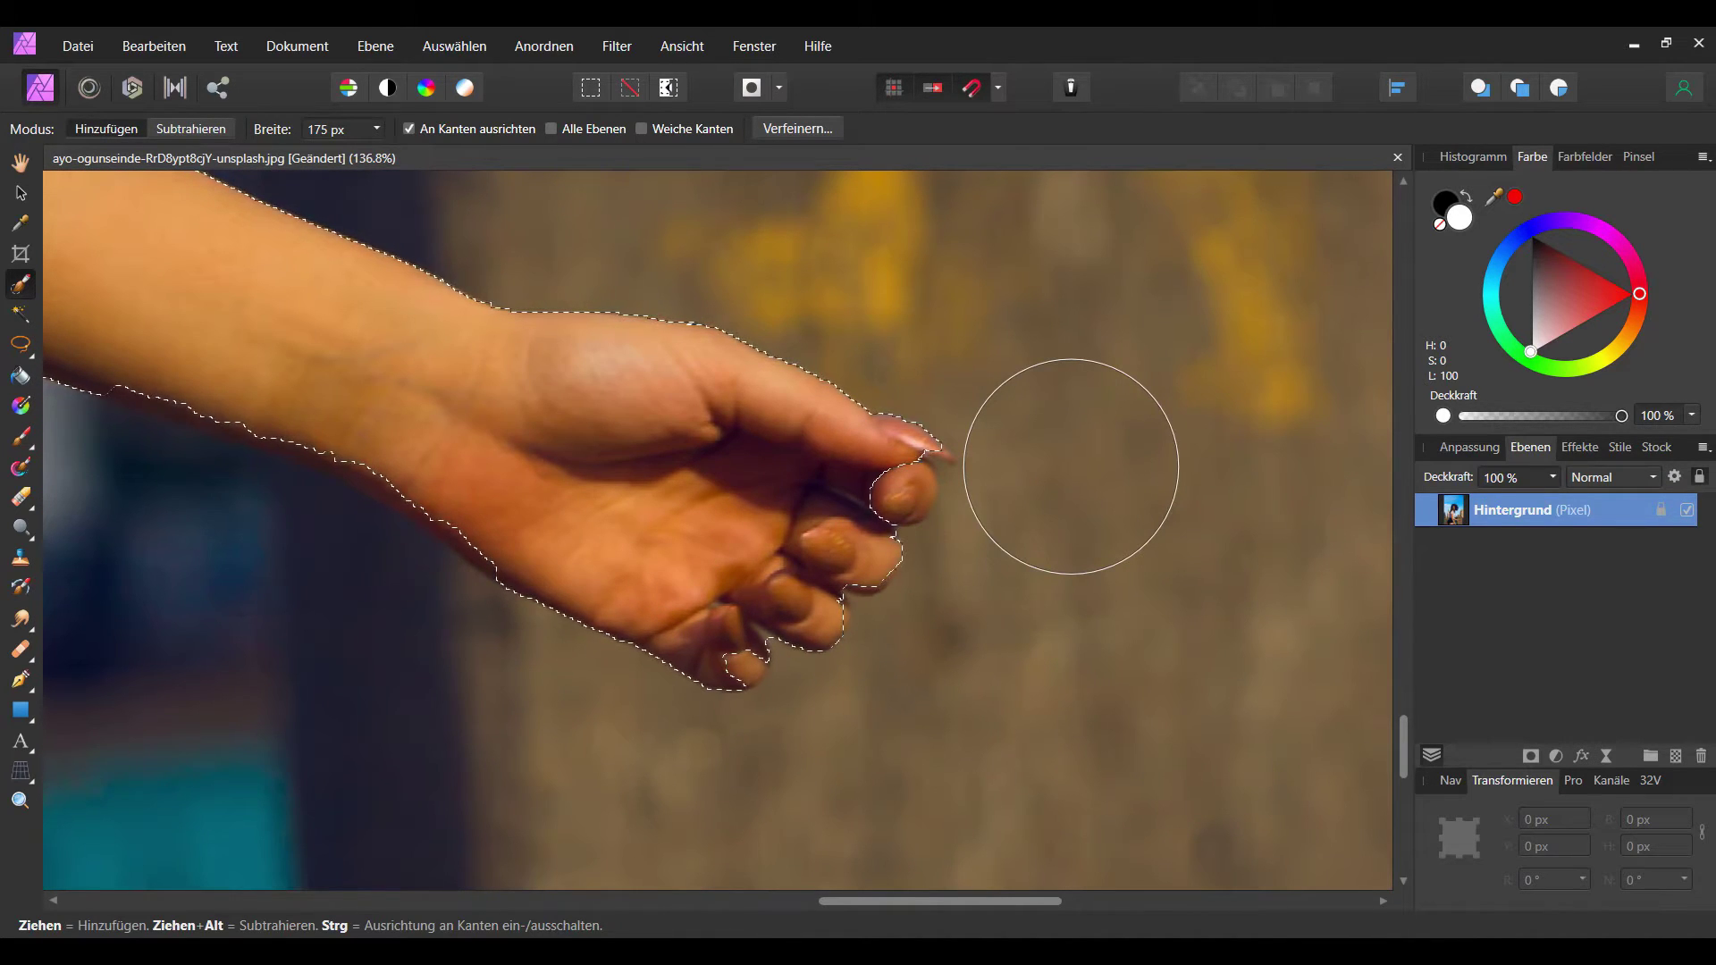
Step: Zoom in on the outstretched hand and lower the brush width to 15 px, then 5 px
scroll(913, 497, "left", 2)
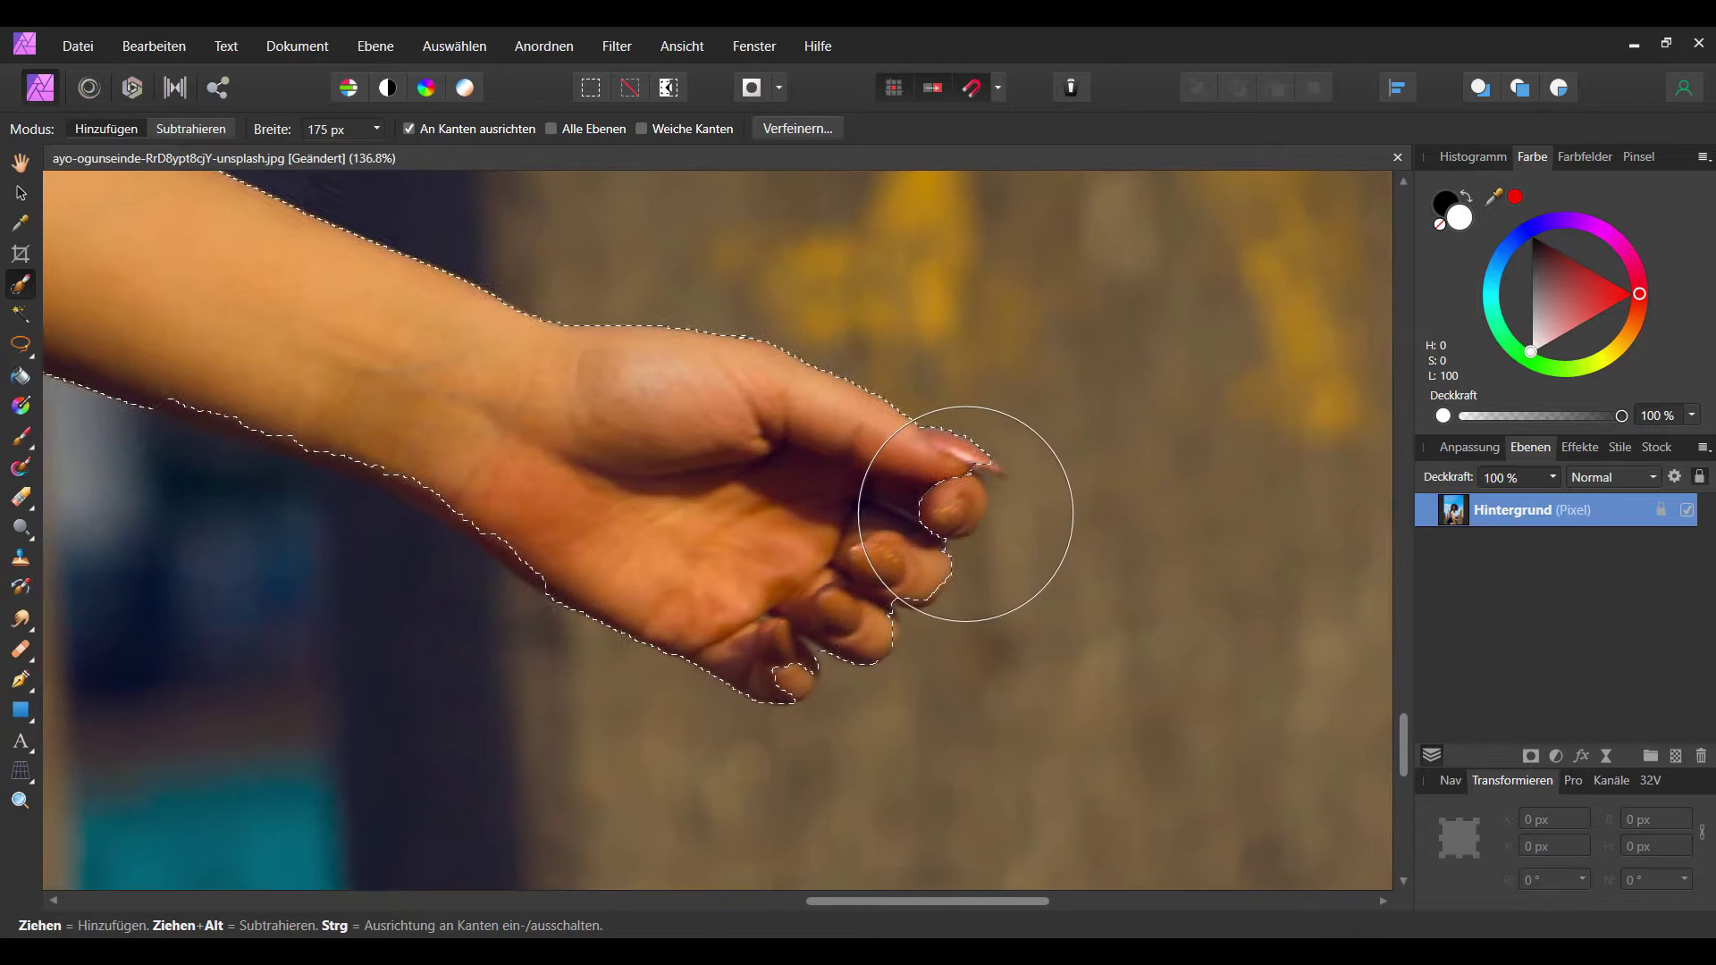
scroll(939, 498, "up", 1)
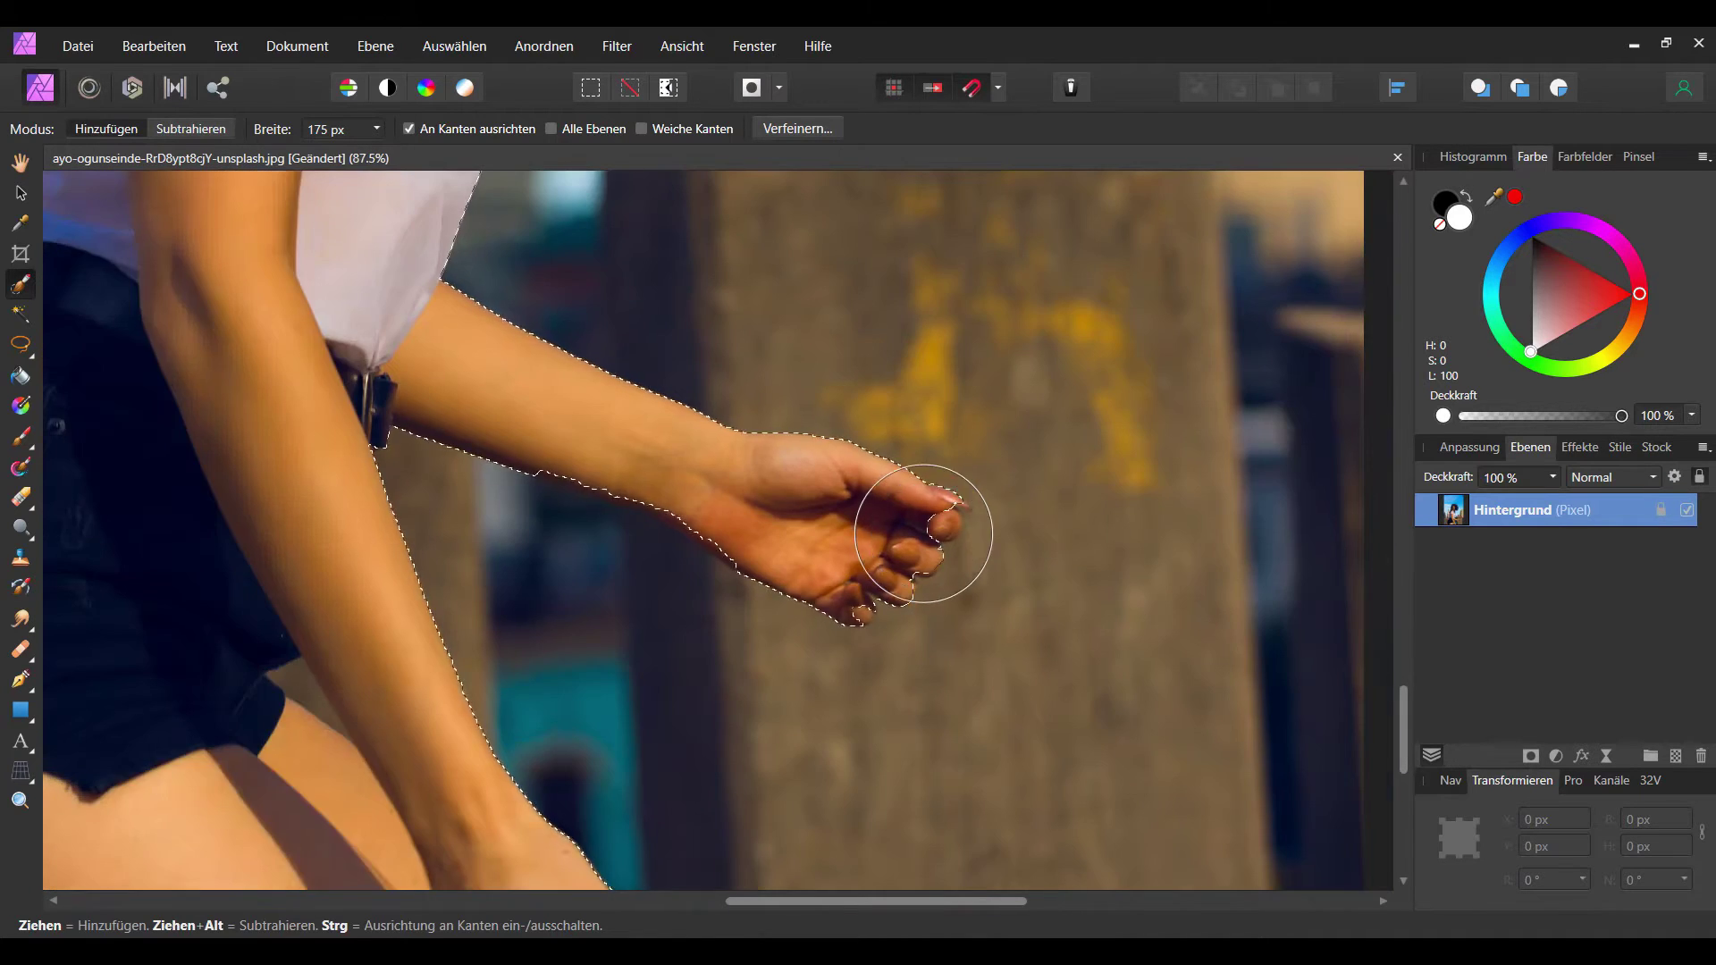
scroll(907, 520, "up", 1)
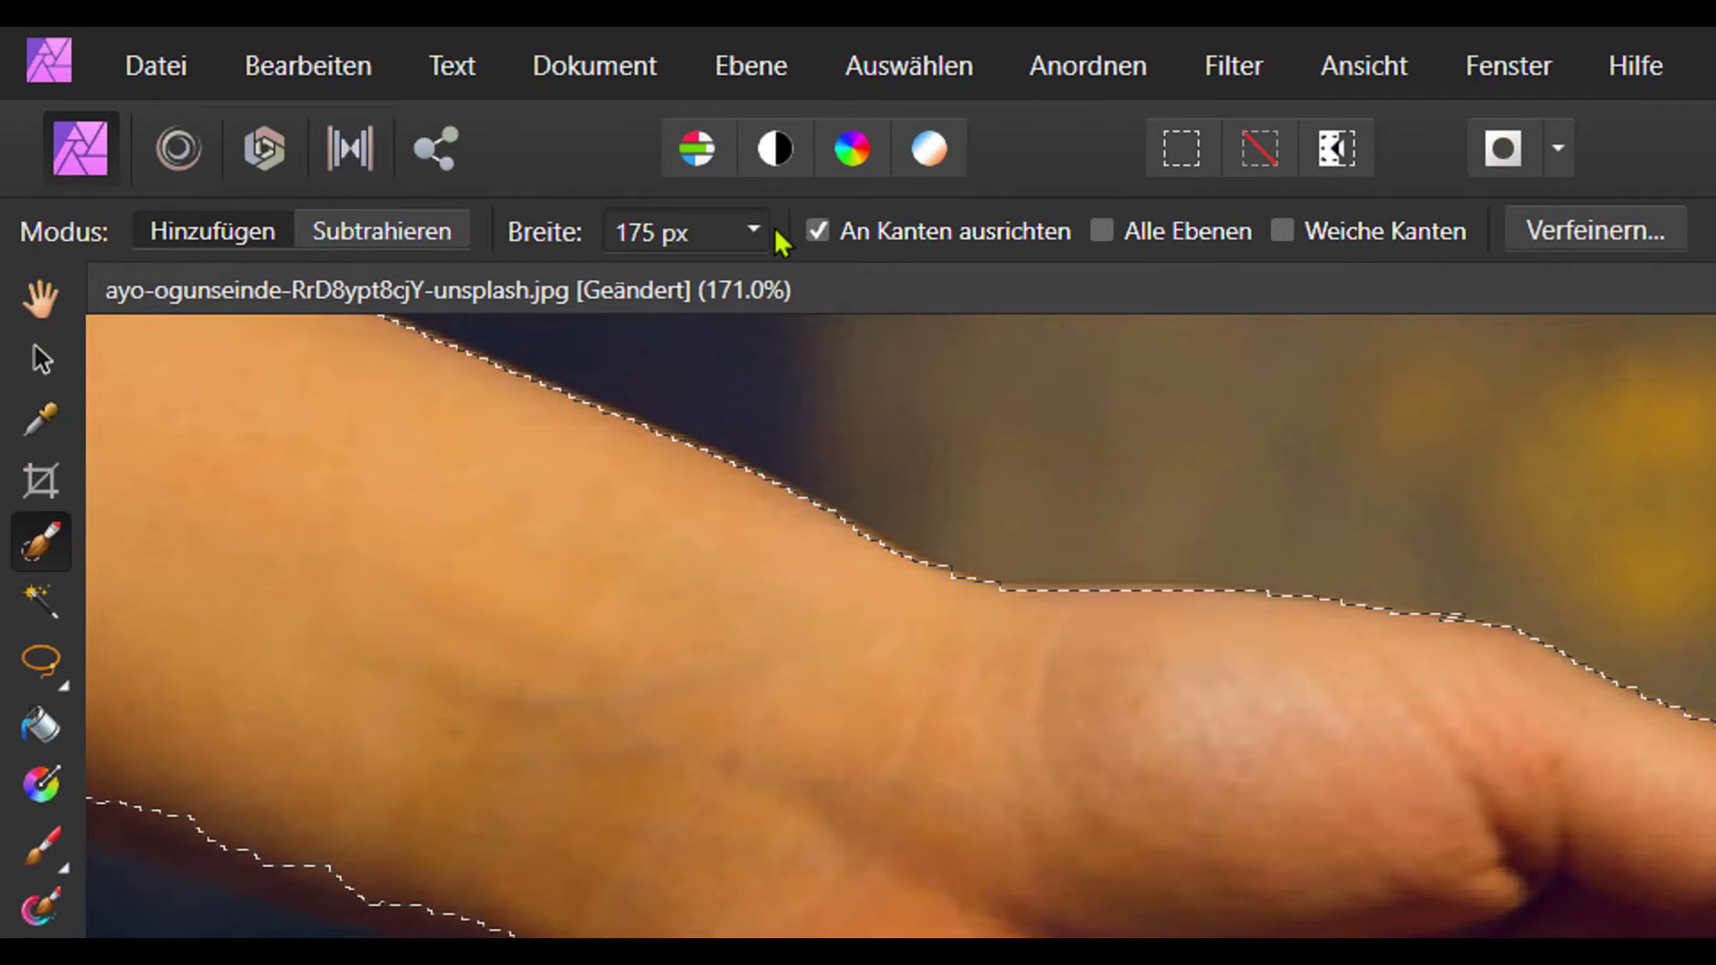
left_click(376, 129)
left_click_drag(760, 277, 625, 279)
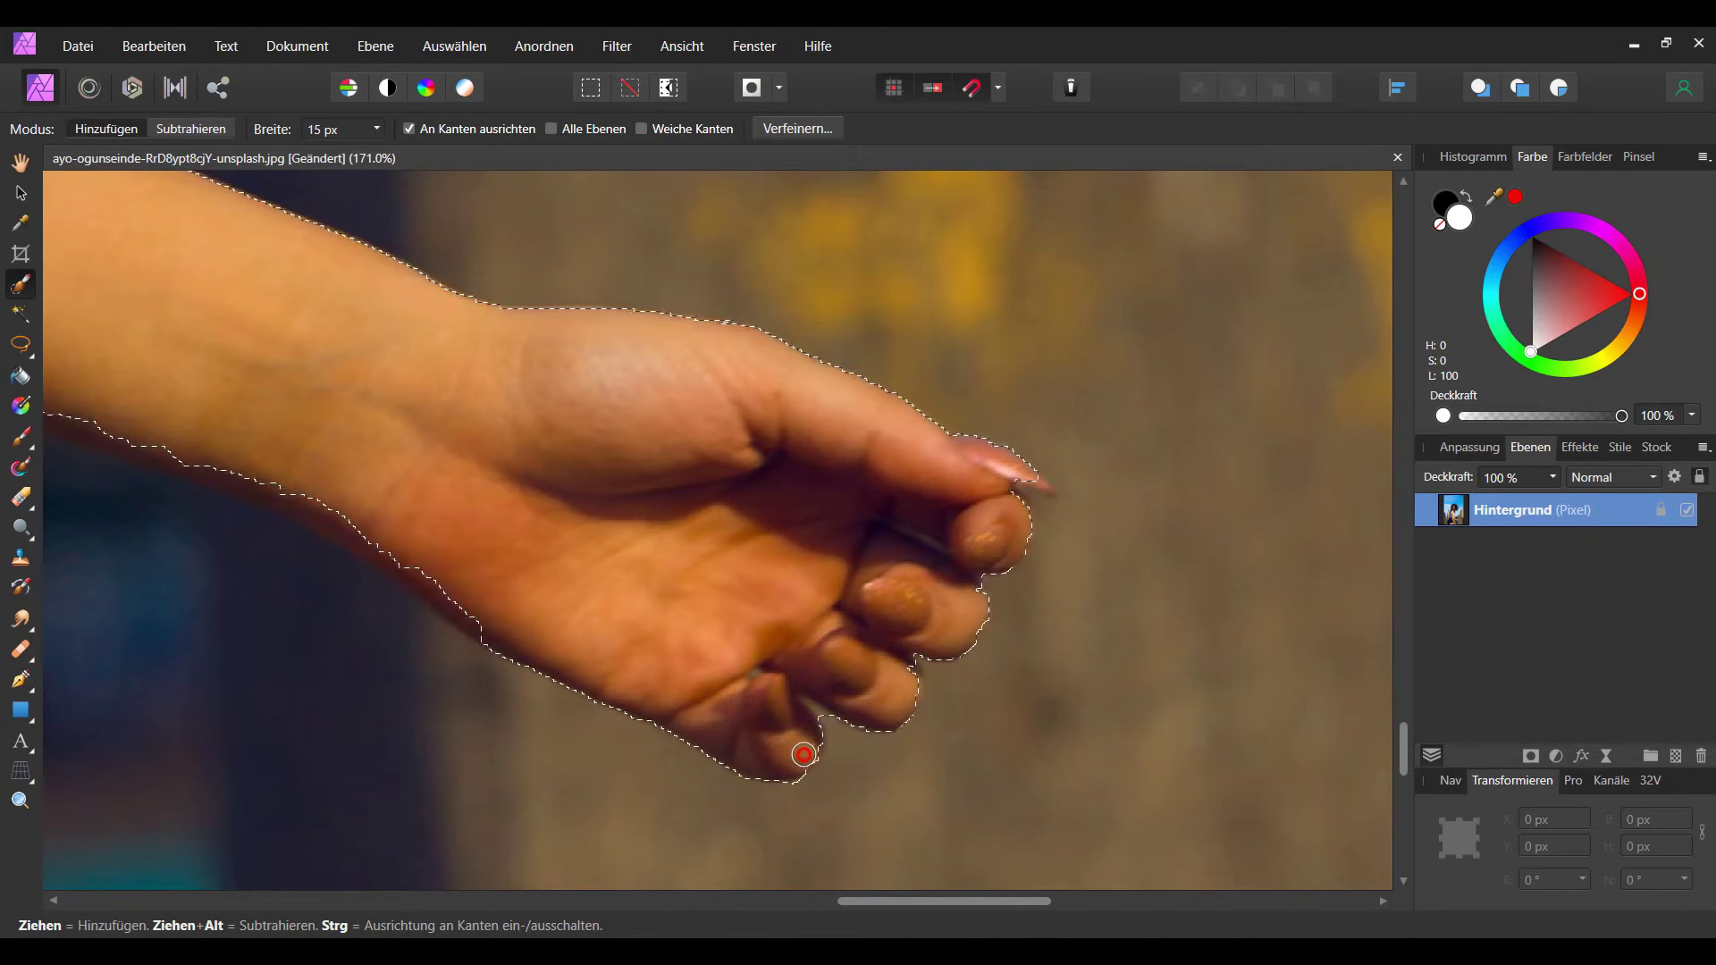
scroll(1042, 487, "up", 2)
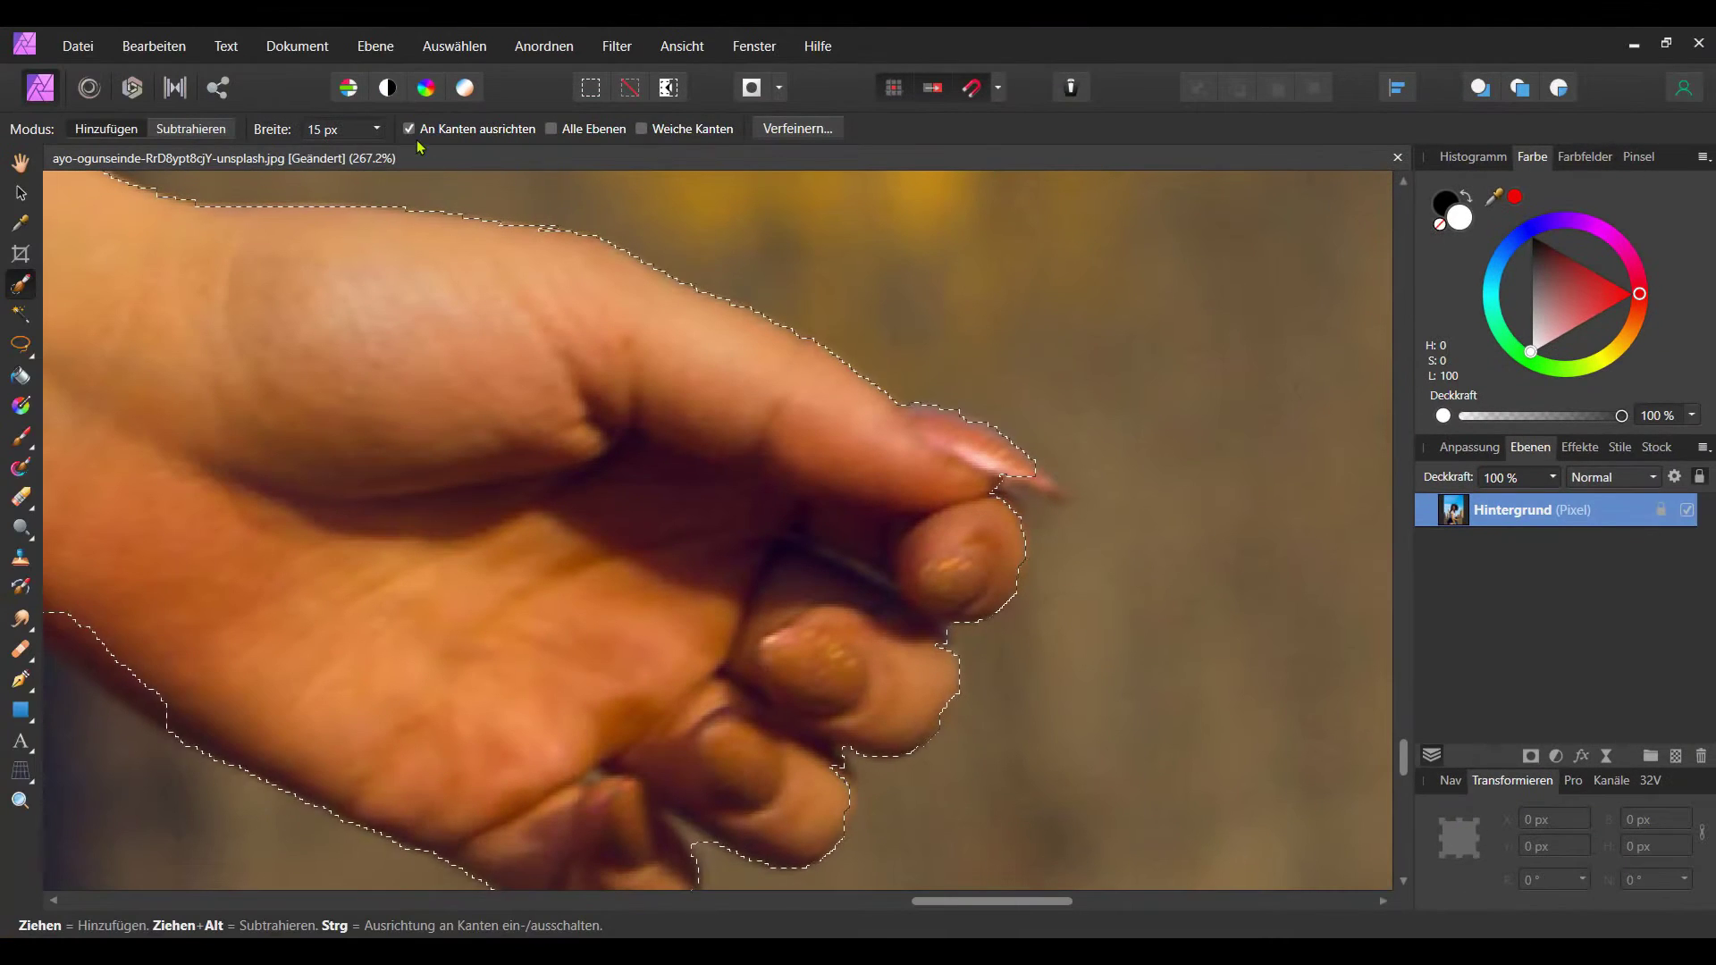
left_click(376, 130)
left_click_drag(379, 148, 367, 147)
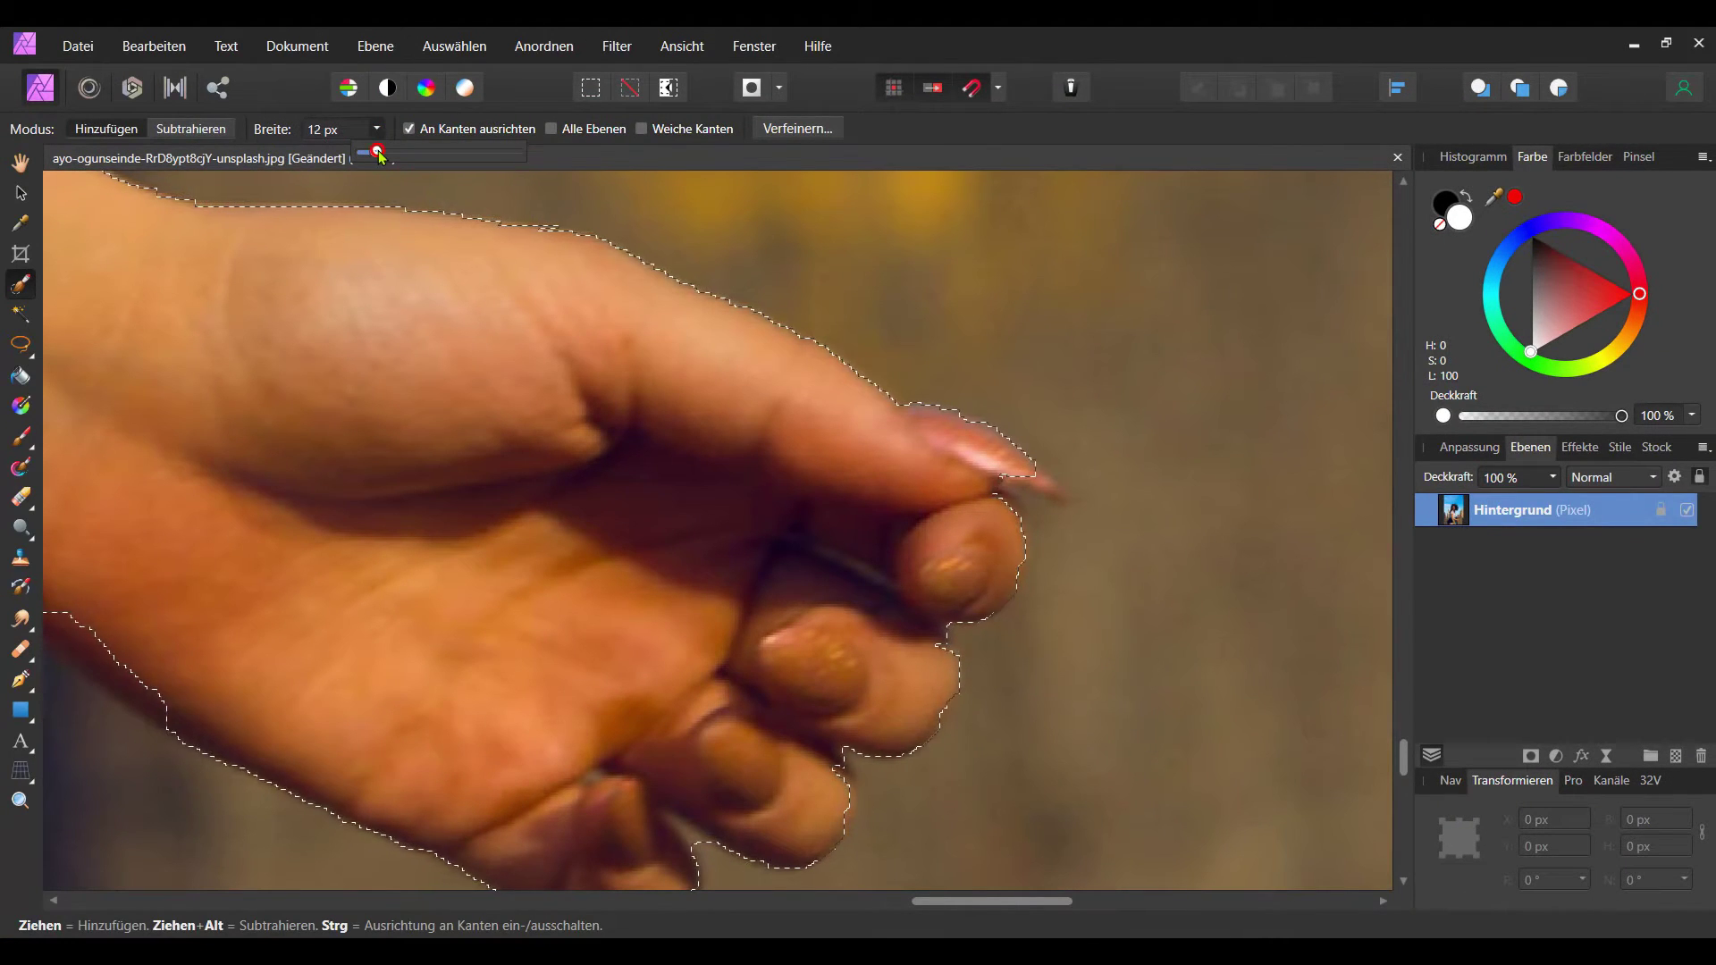
Step: Paint the fingernail tip into the selection, then put the brush in Subtract mode
left_click_drag(955, 406, 1055, 487)
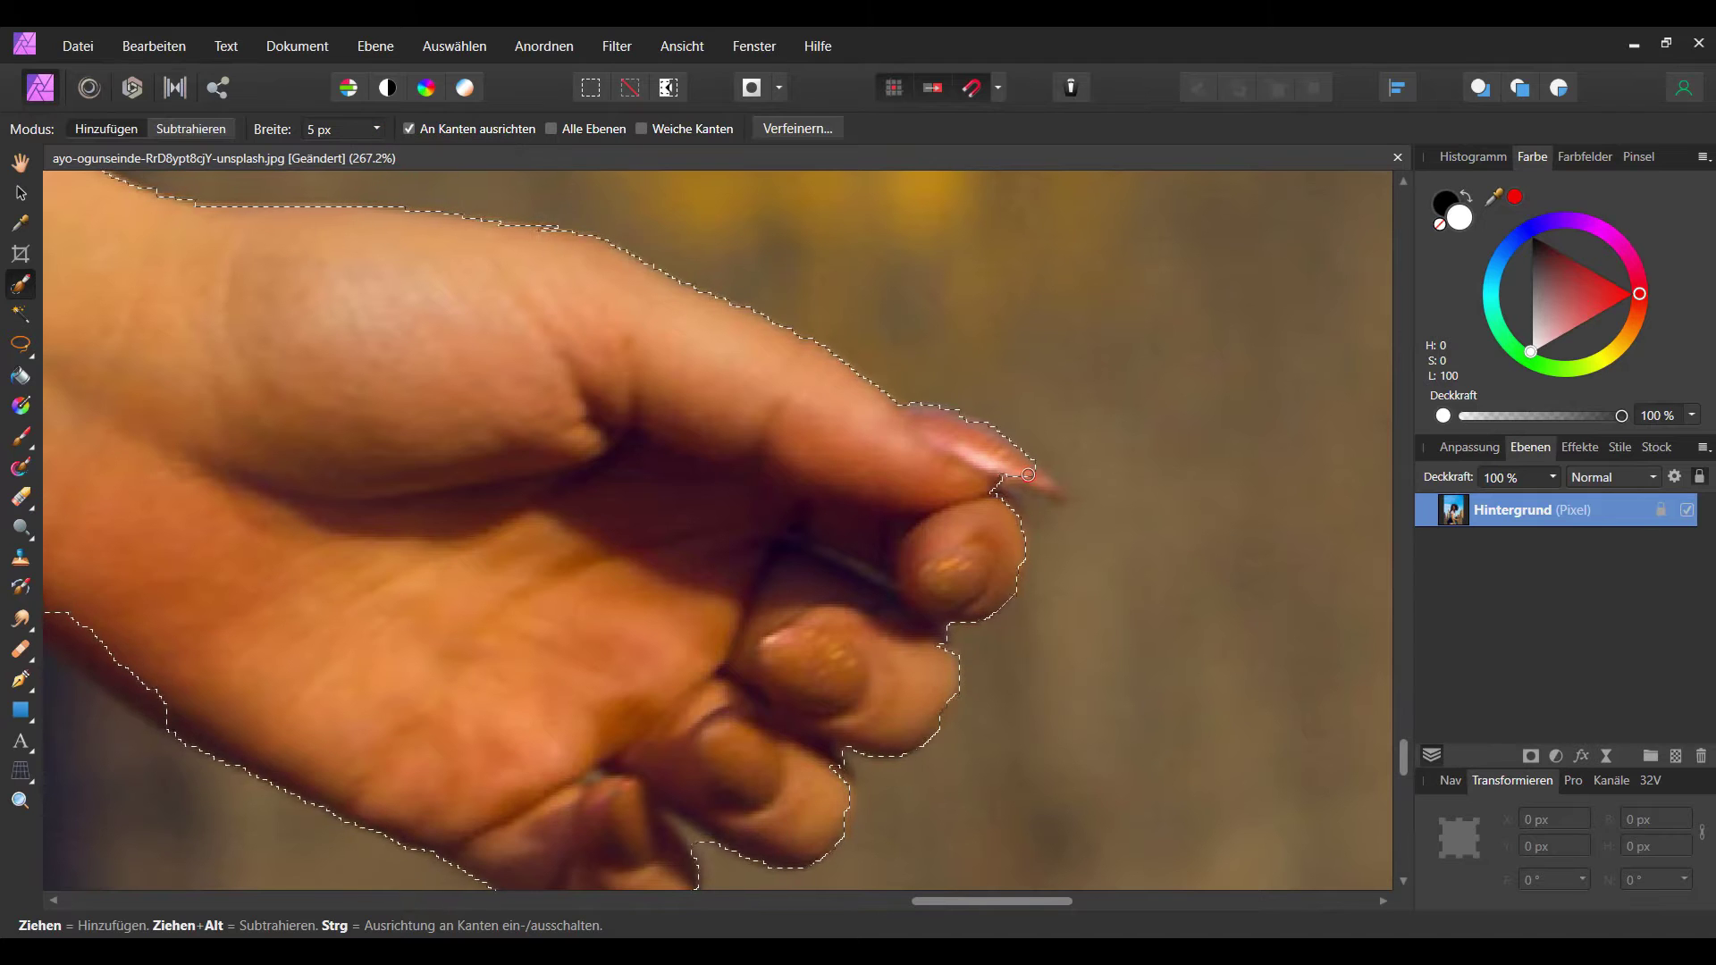
scroll(945, 548, "down", 3)
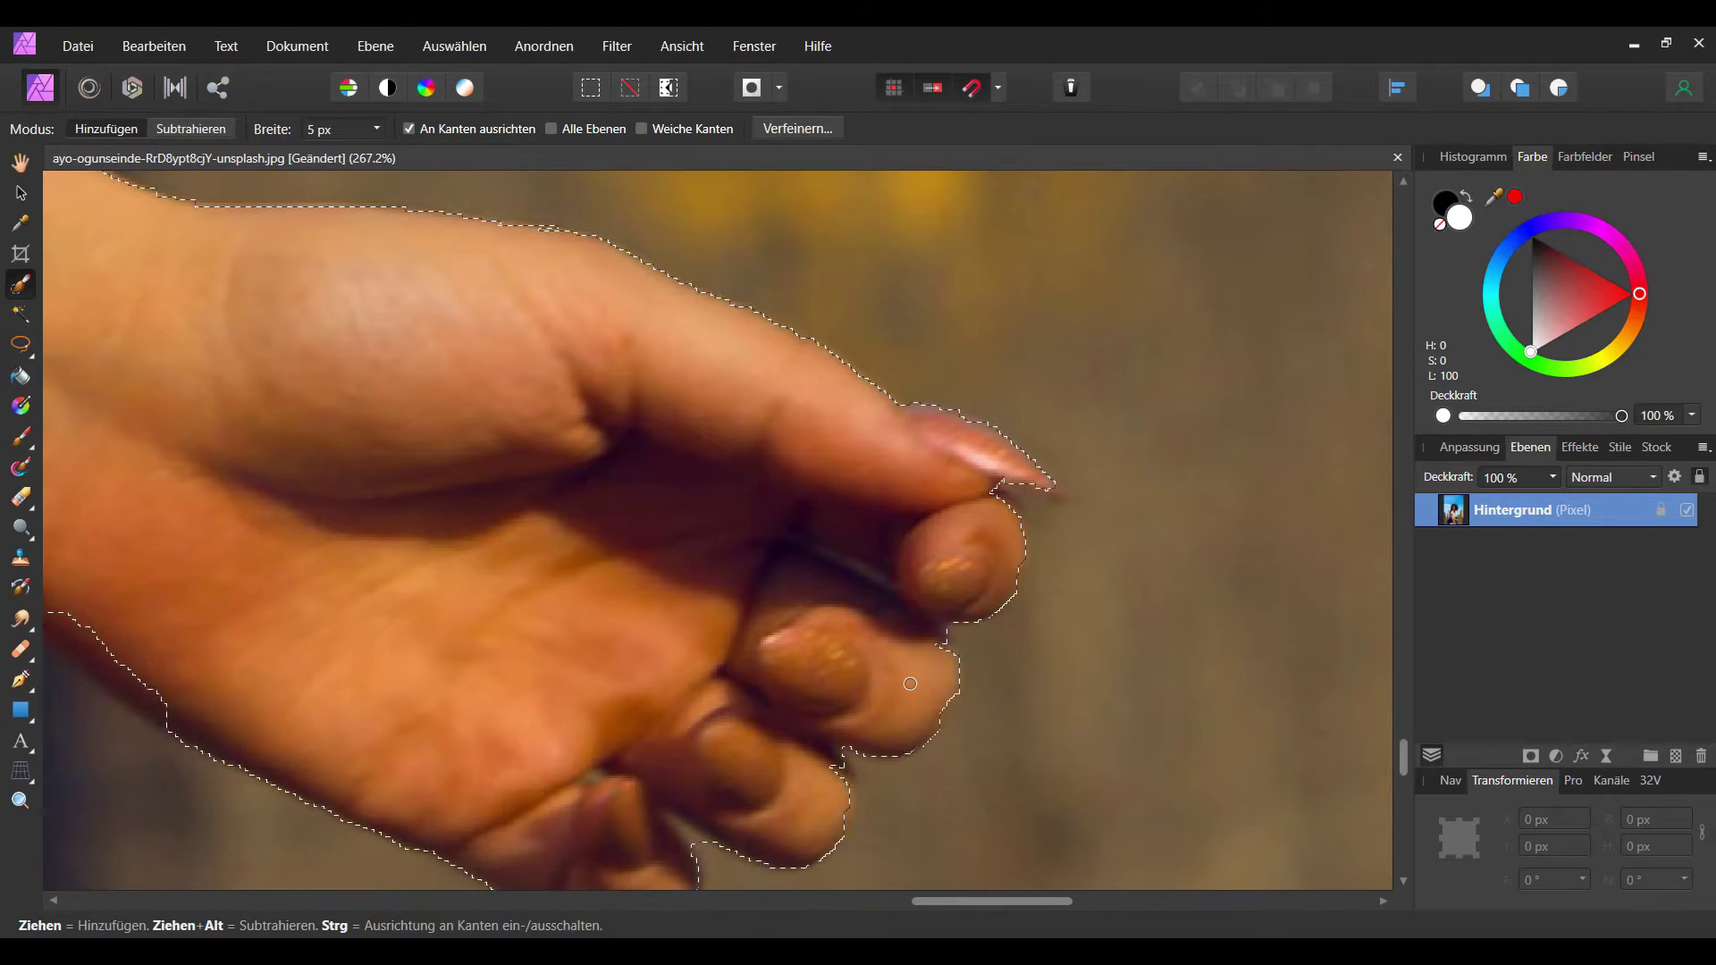
scroll(819, 737, "up", 3)
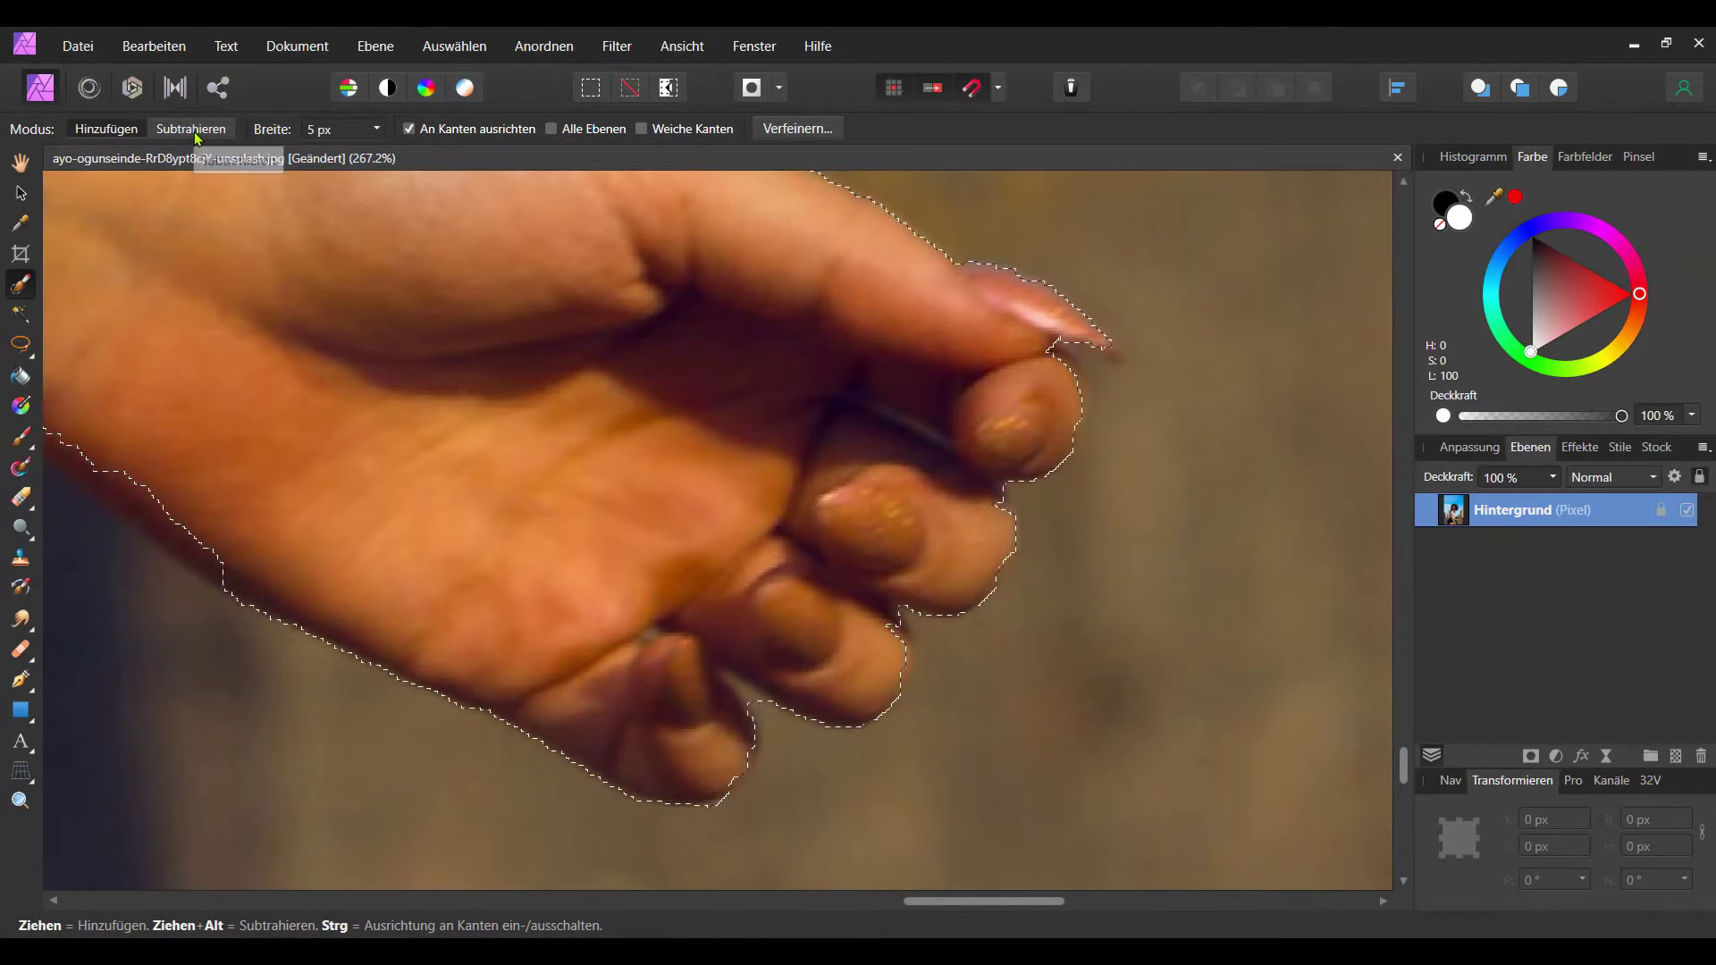
left_click(184, 130)
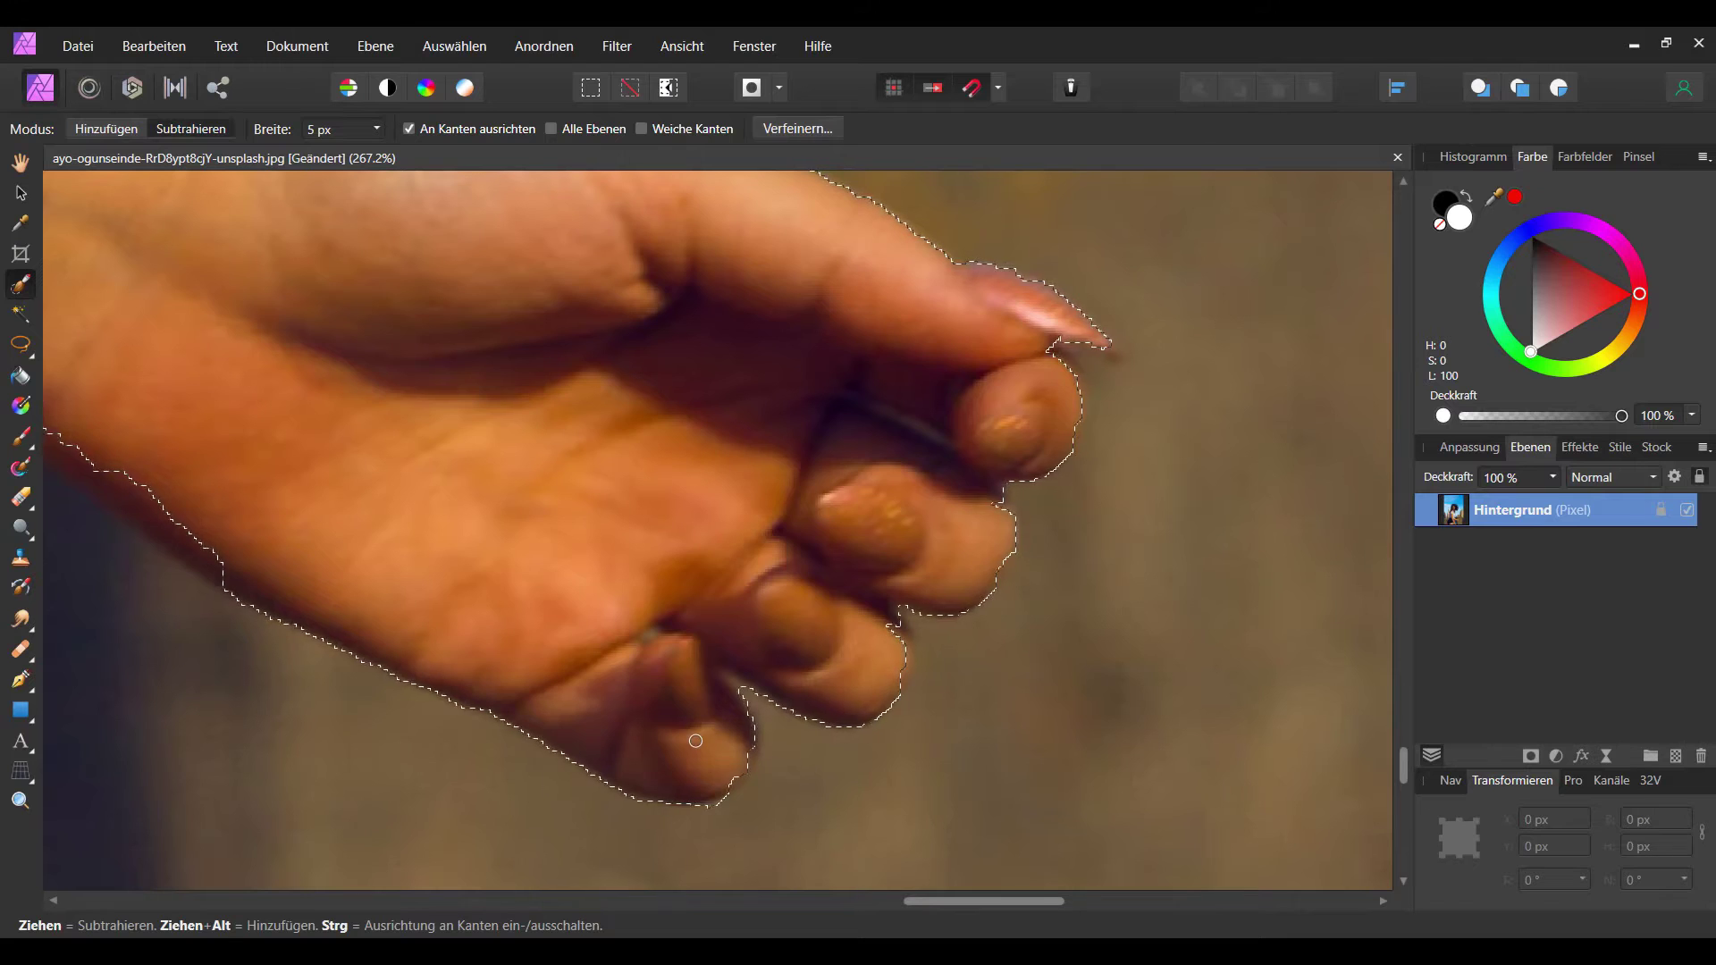
scroll(695, 741, "left", 5)
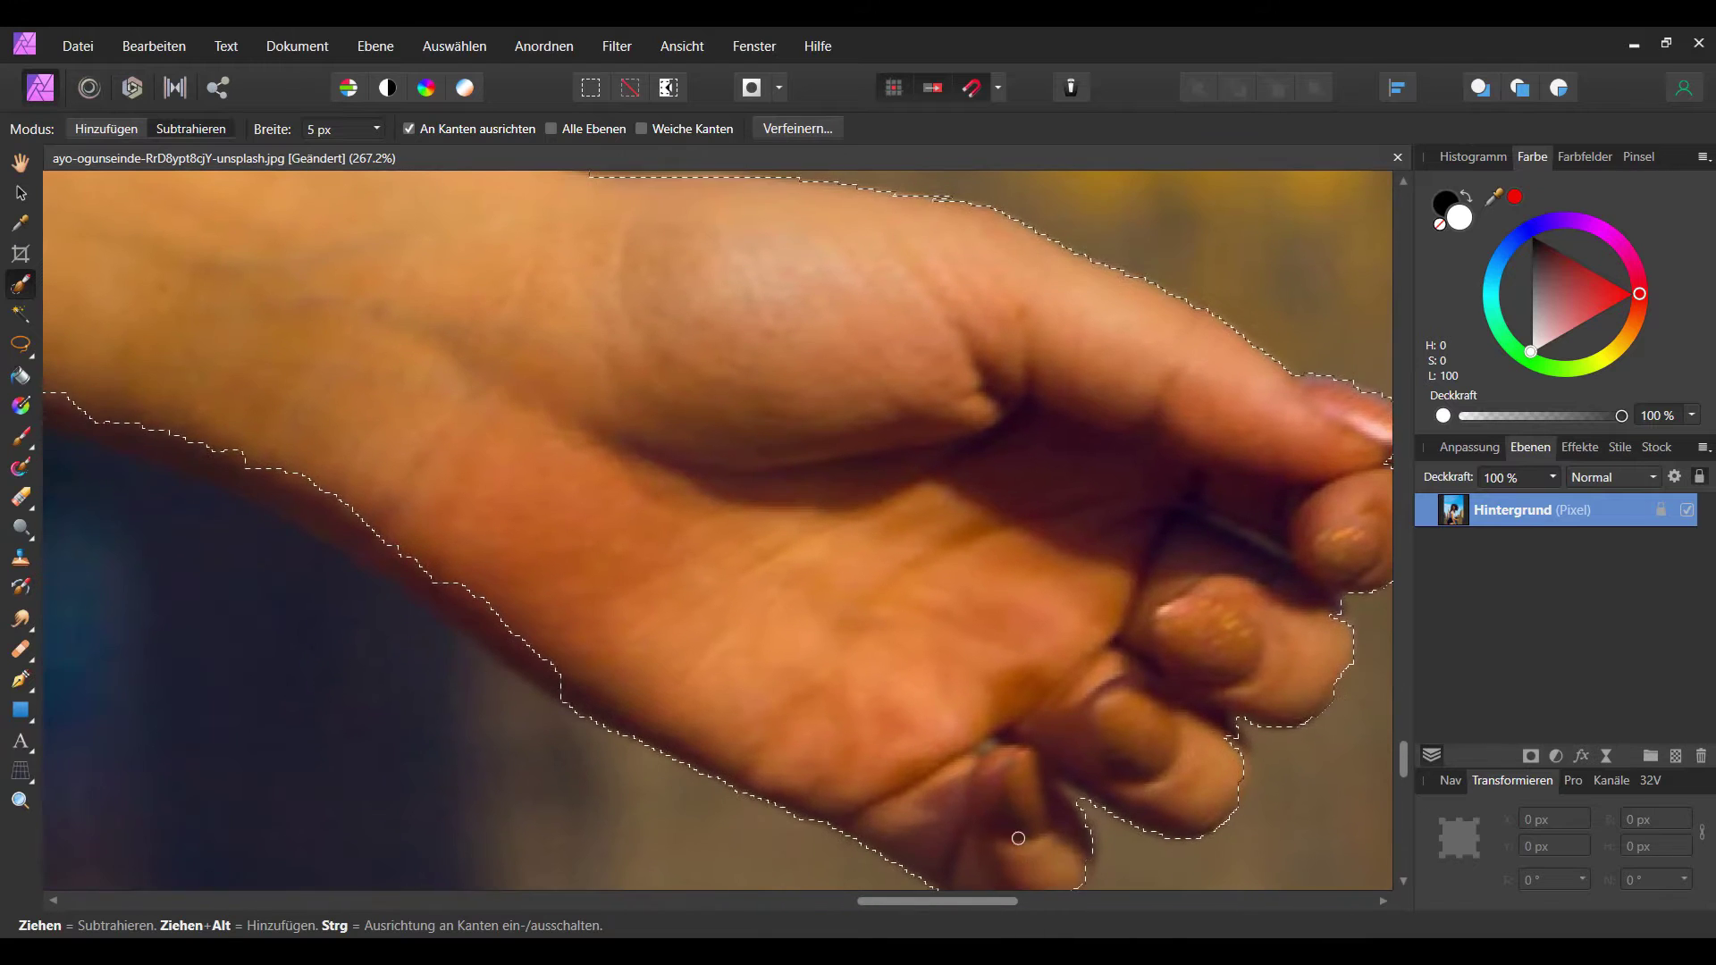
scroll(883, 669, "left", 5)
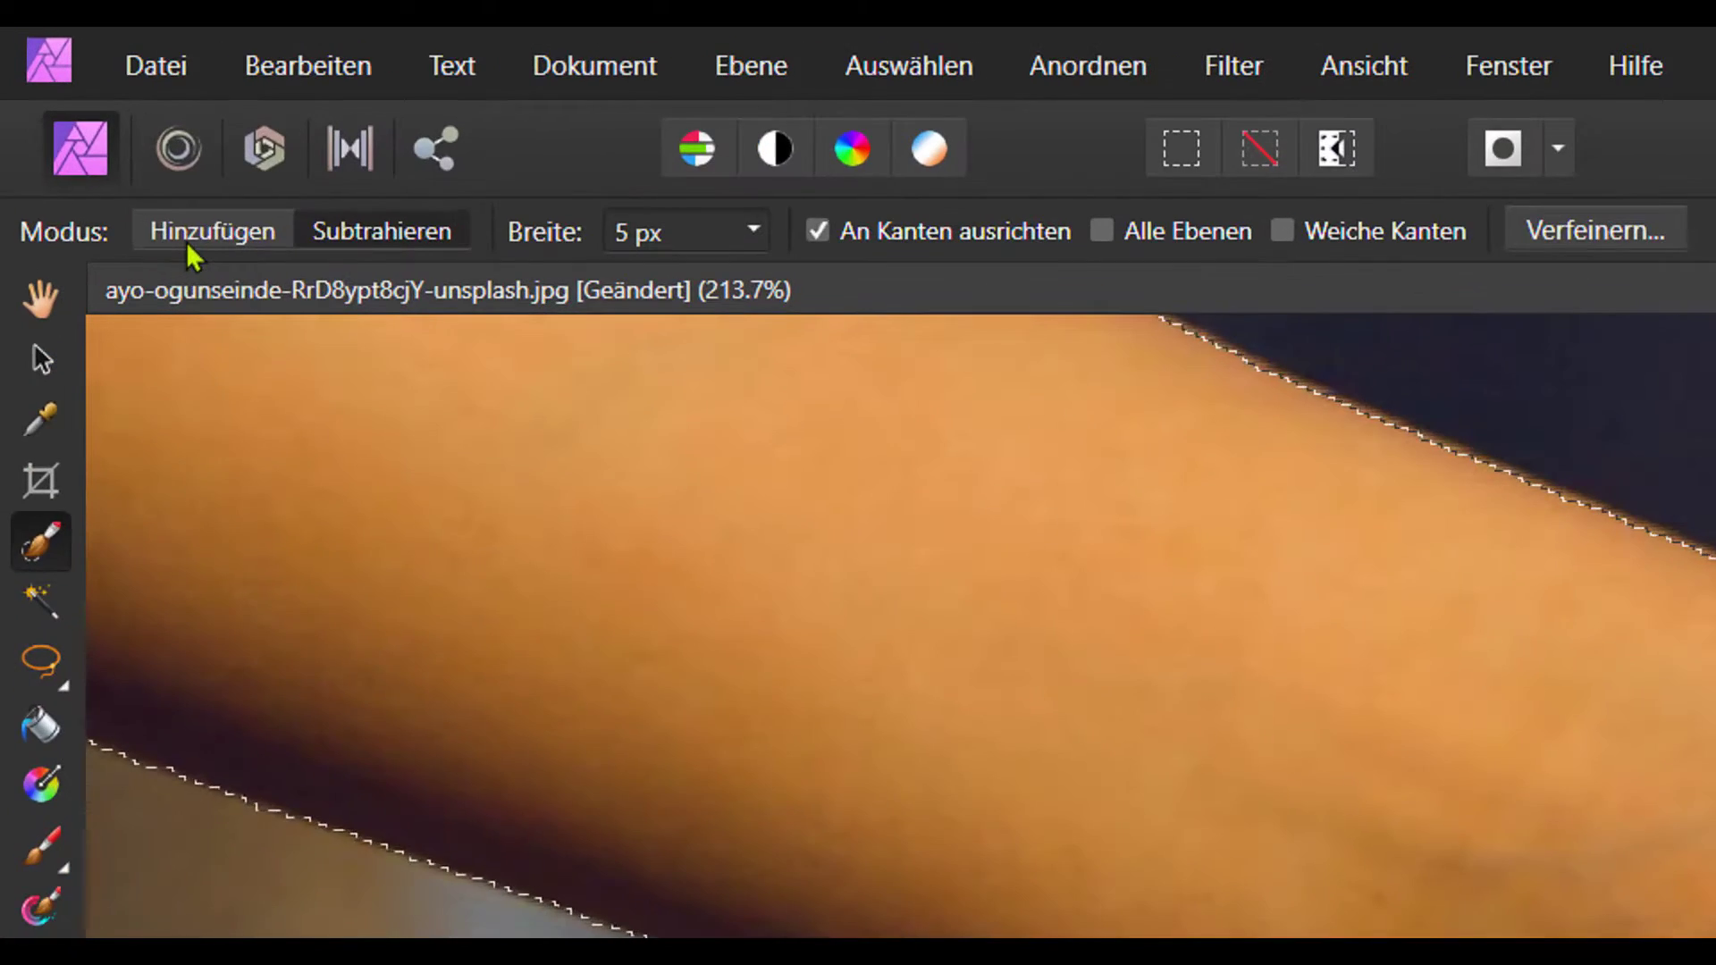
Step: In Add mode, work along the forearm's lower edge to clean up the selection
left_click(107, 129)
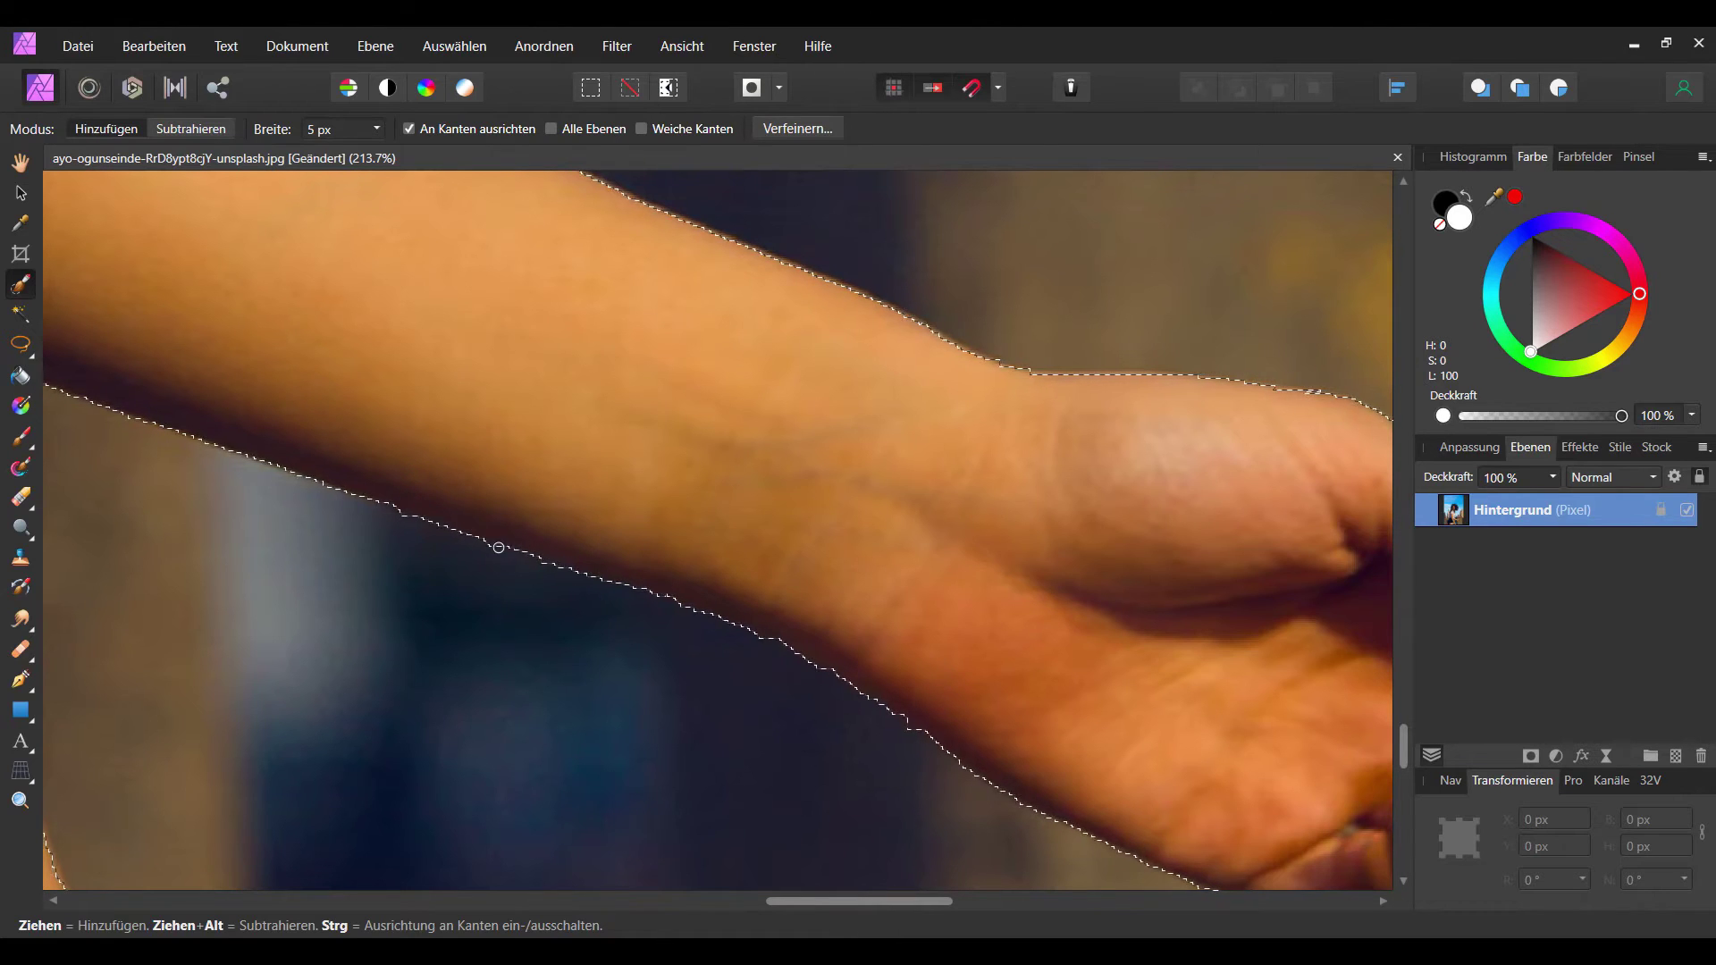
scroll(913, 771, "up", 2)
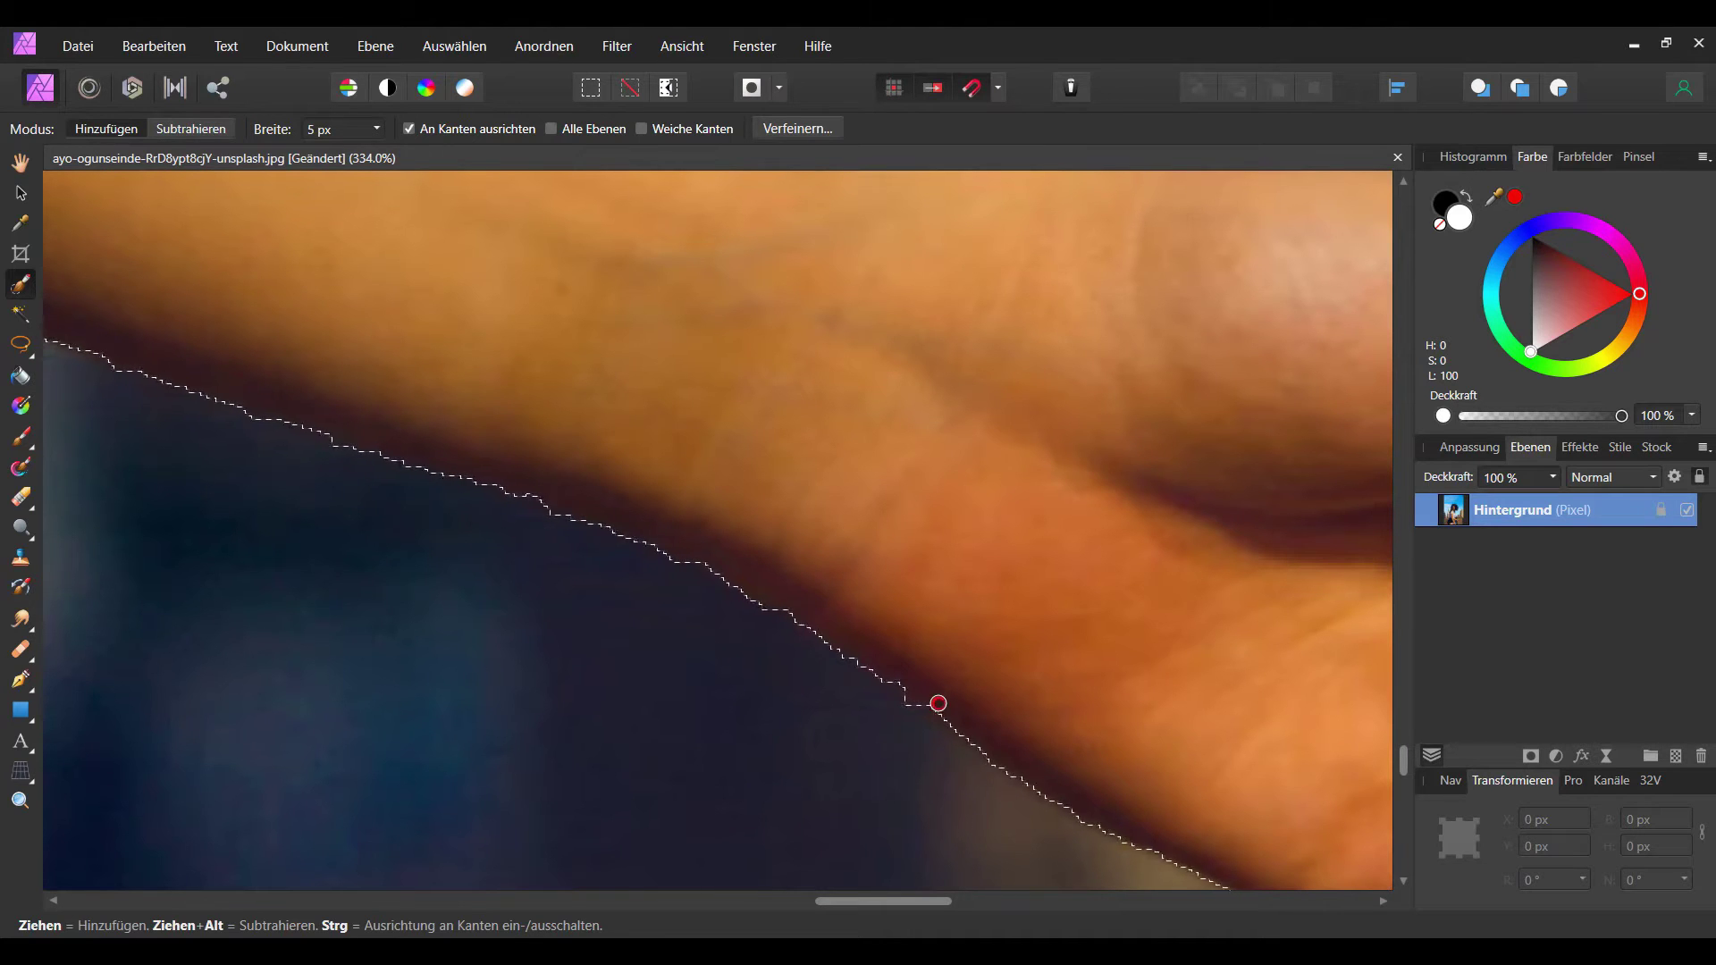
scroll(838, 650, "left", 3)
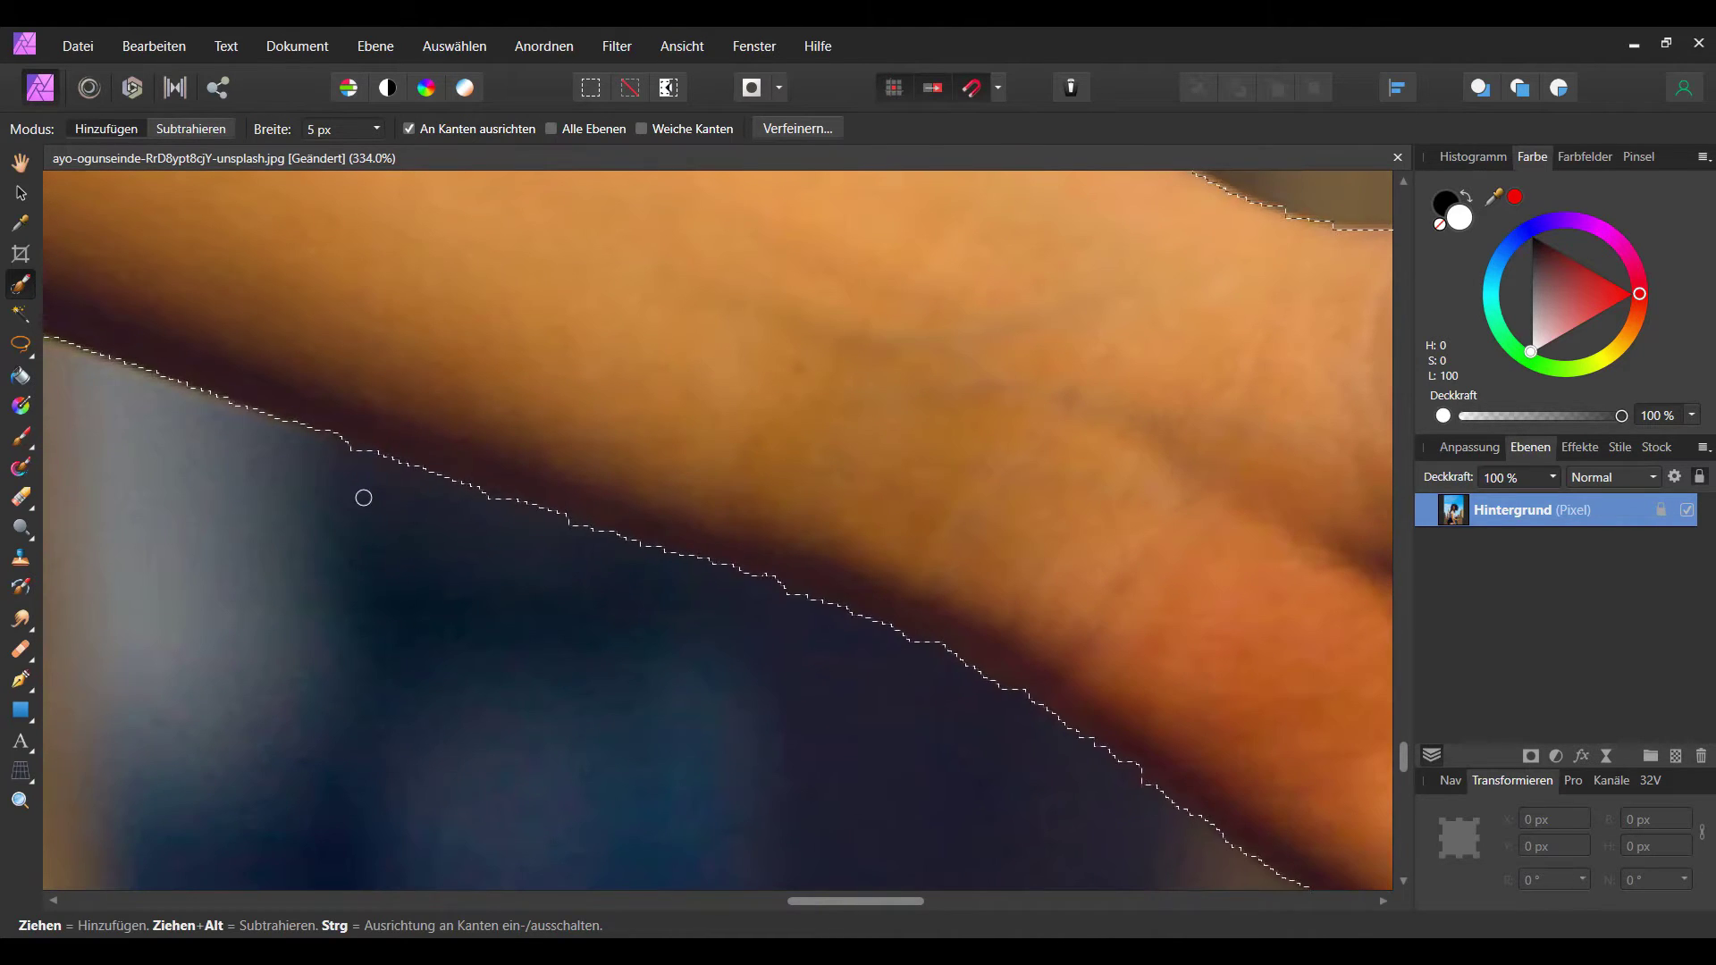
scroll(572, 523, "down", 2)
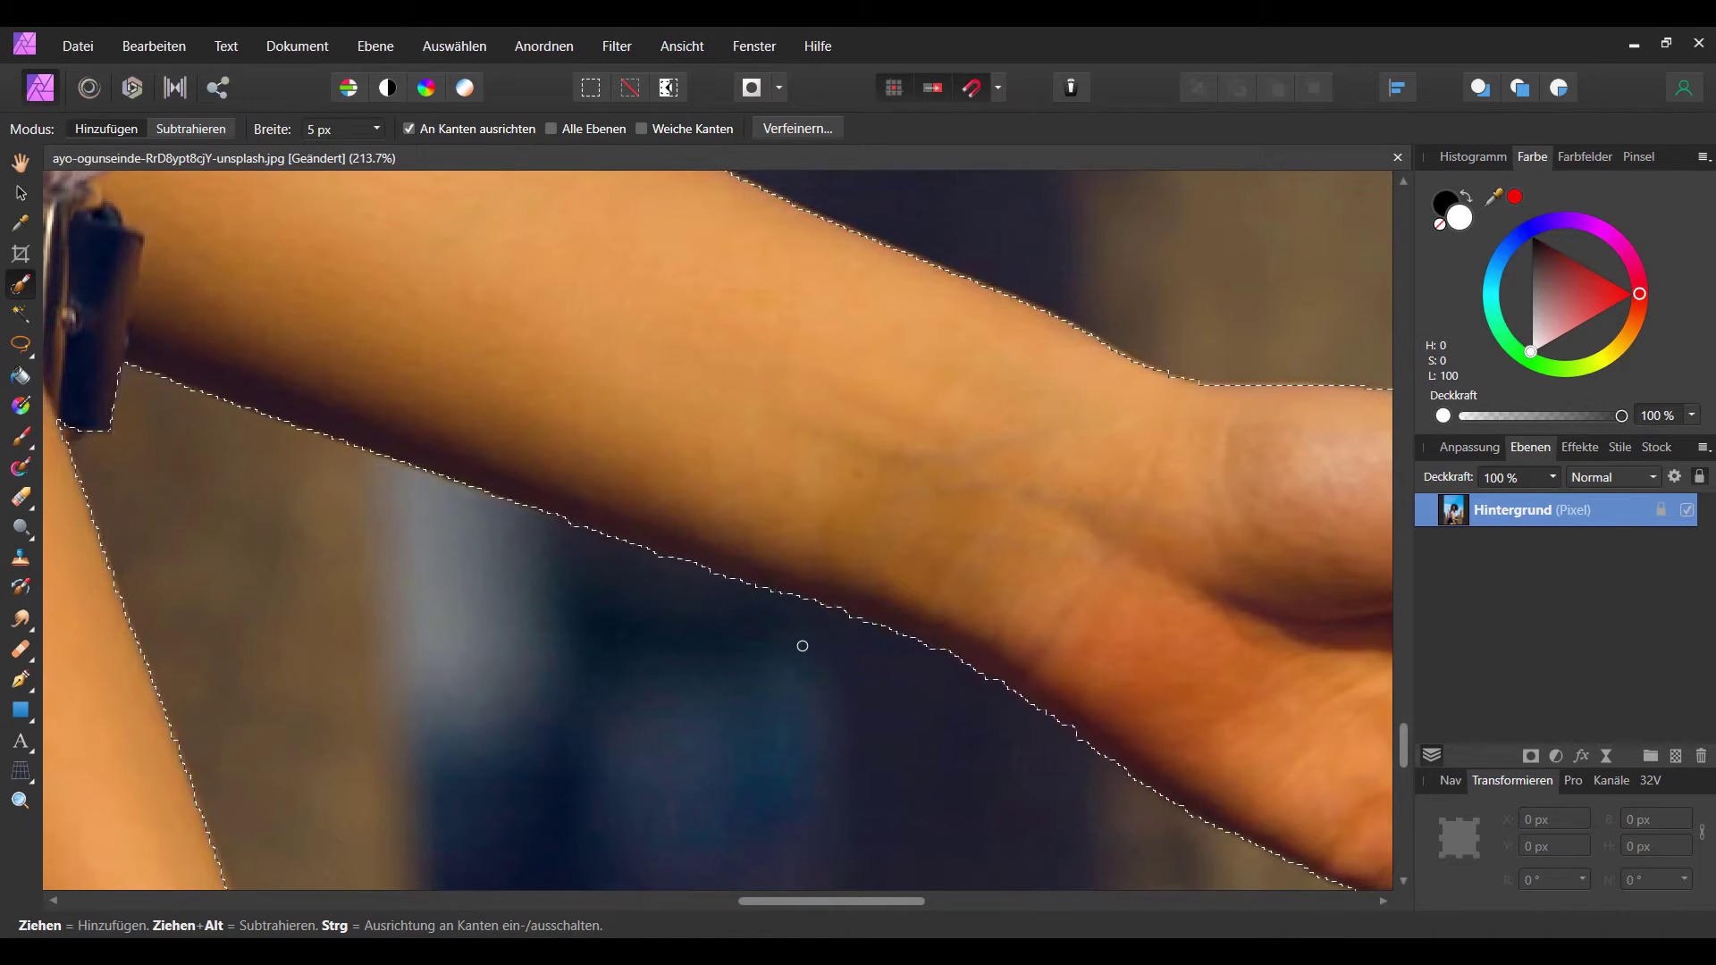
scroll(801, 648, "down", 1)
scroll(760, 648, "left", 1)
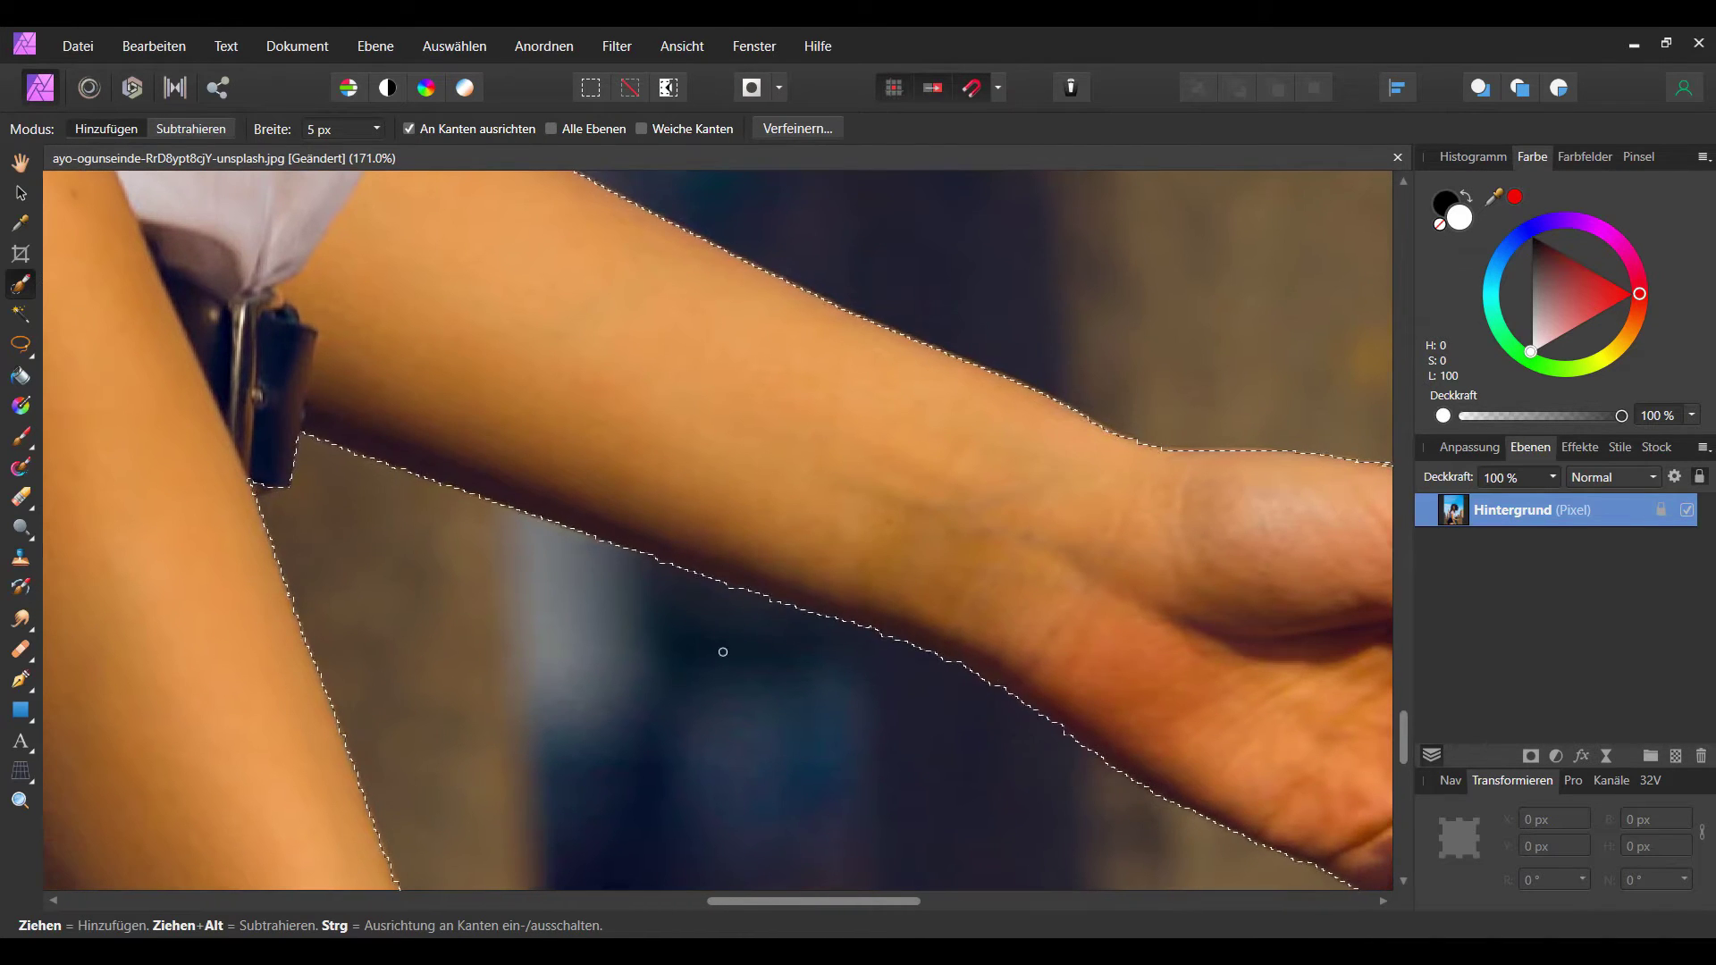
scroll(863, 618, "down", 2)
scroll(899, 648, "down", 1)
scroll(778, 653, "down", 1)
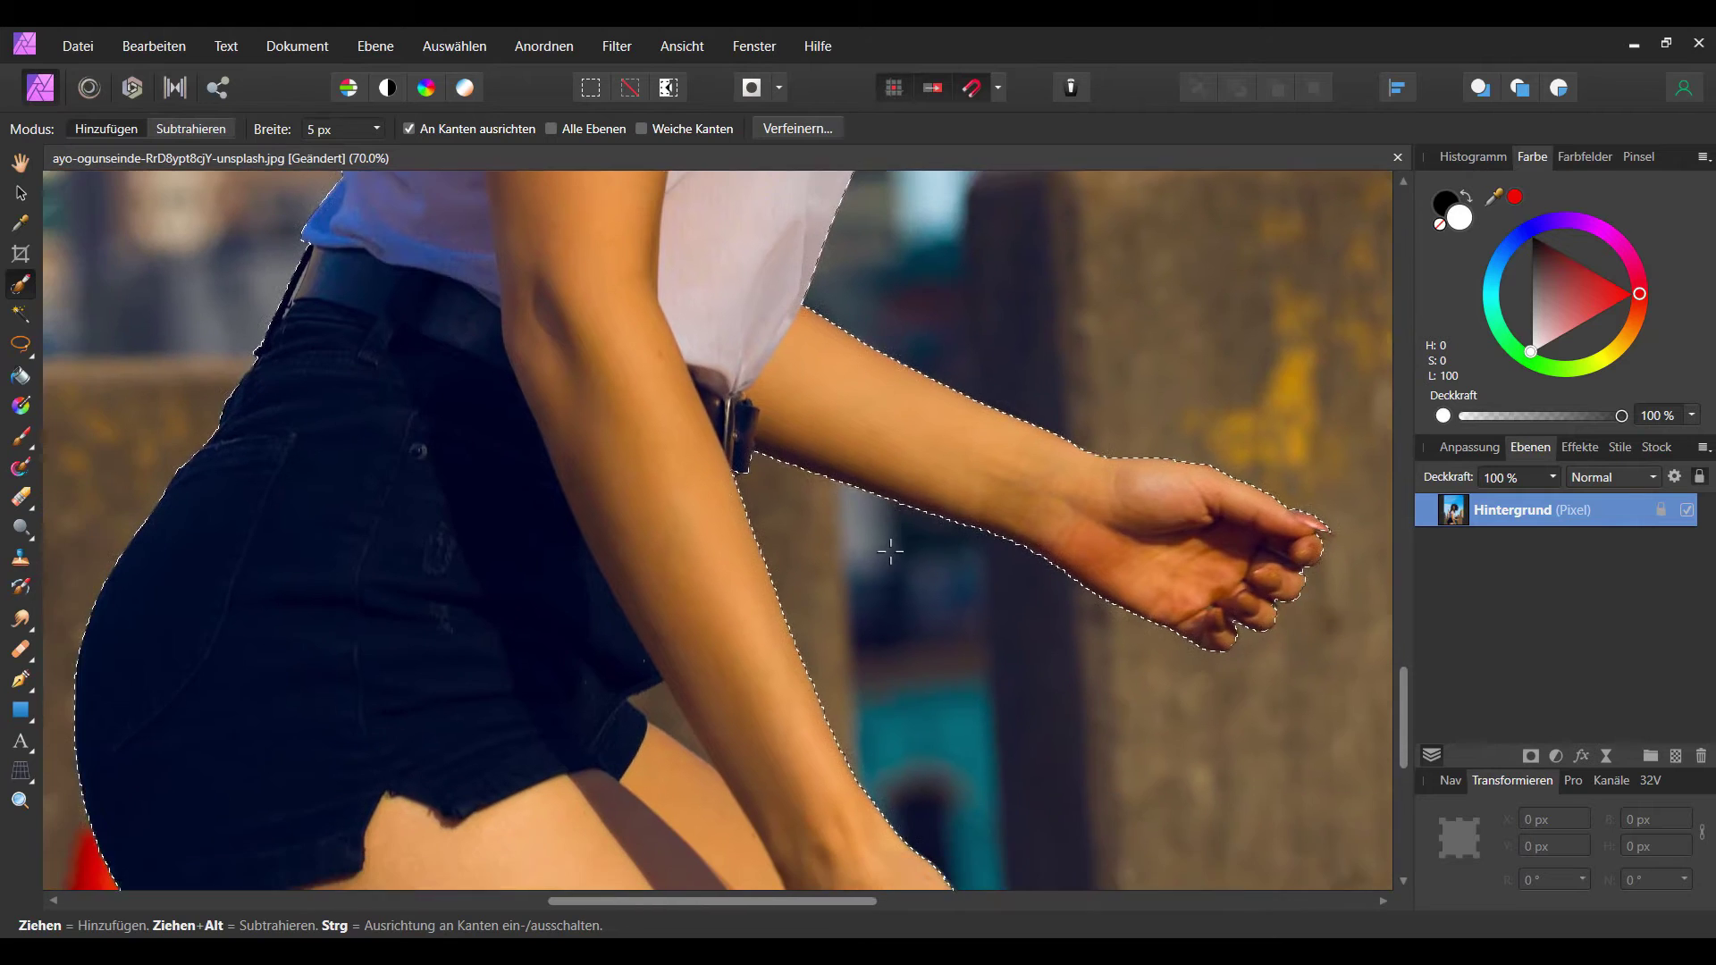
scroll(1013, 478, "right", 1)
scroll(748, 654, "up", 2)
scroll(747, 654, "up", 2)
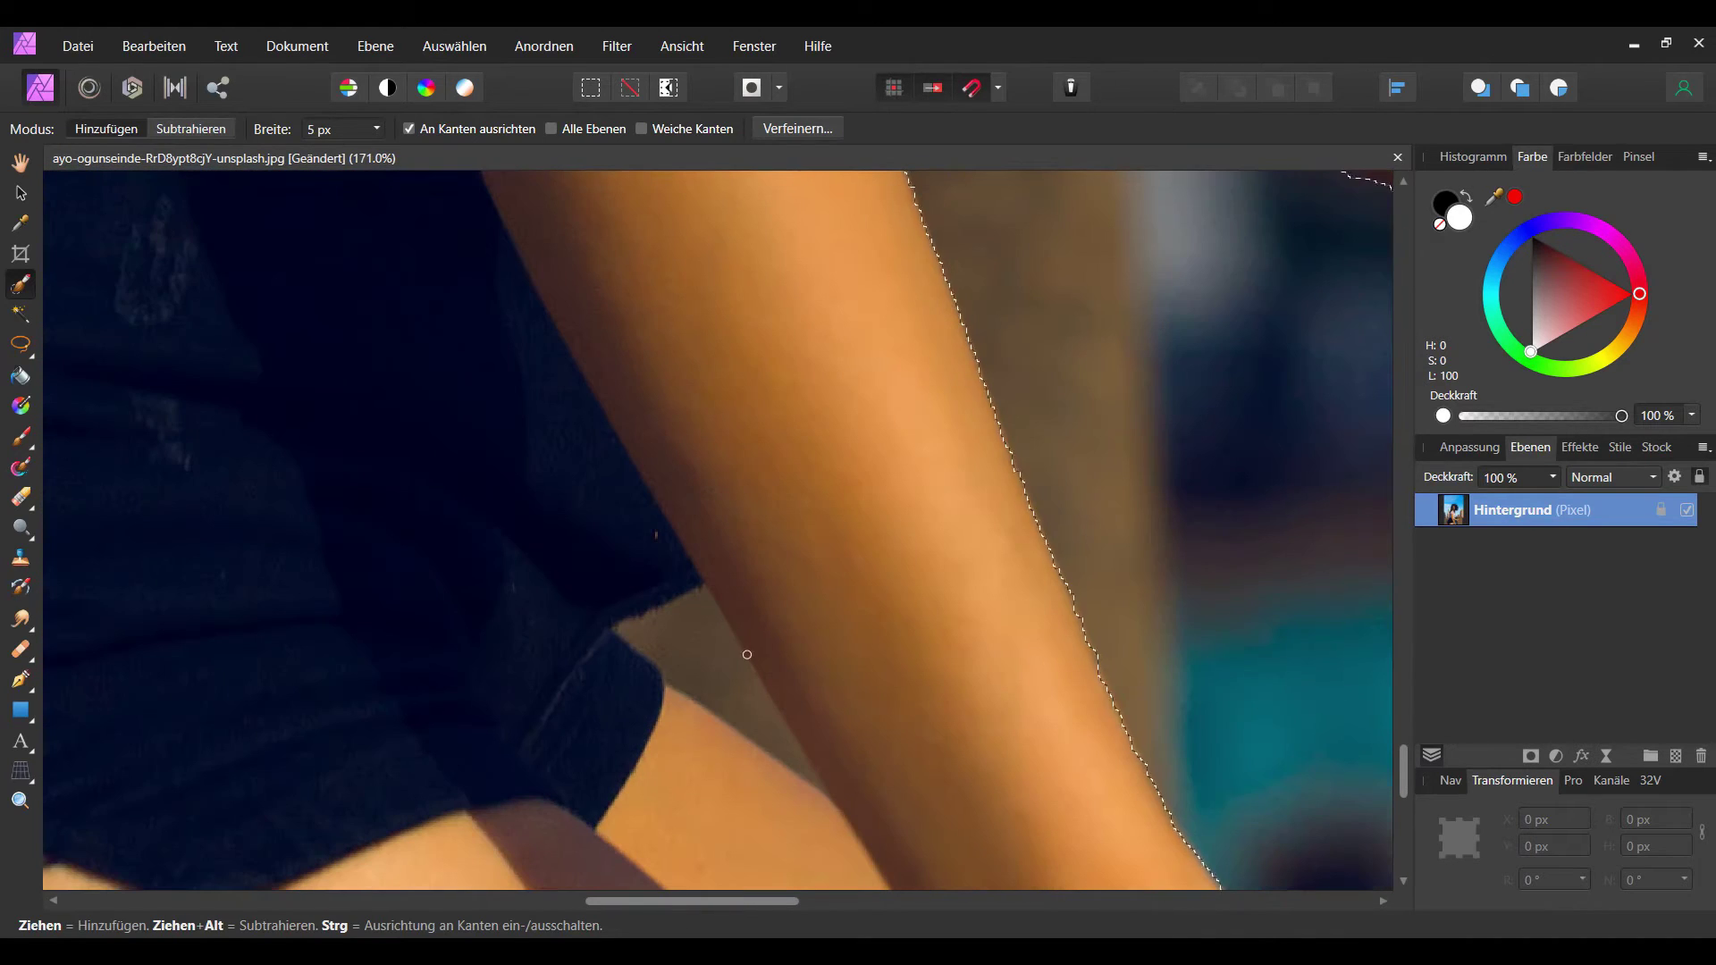
Step: Set the brush to Subtract at 7 px width to remove the gap near the shorts
left_click(191, 134)
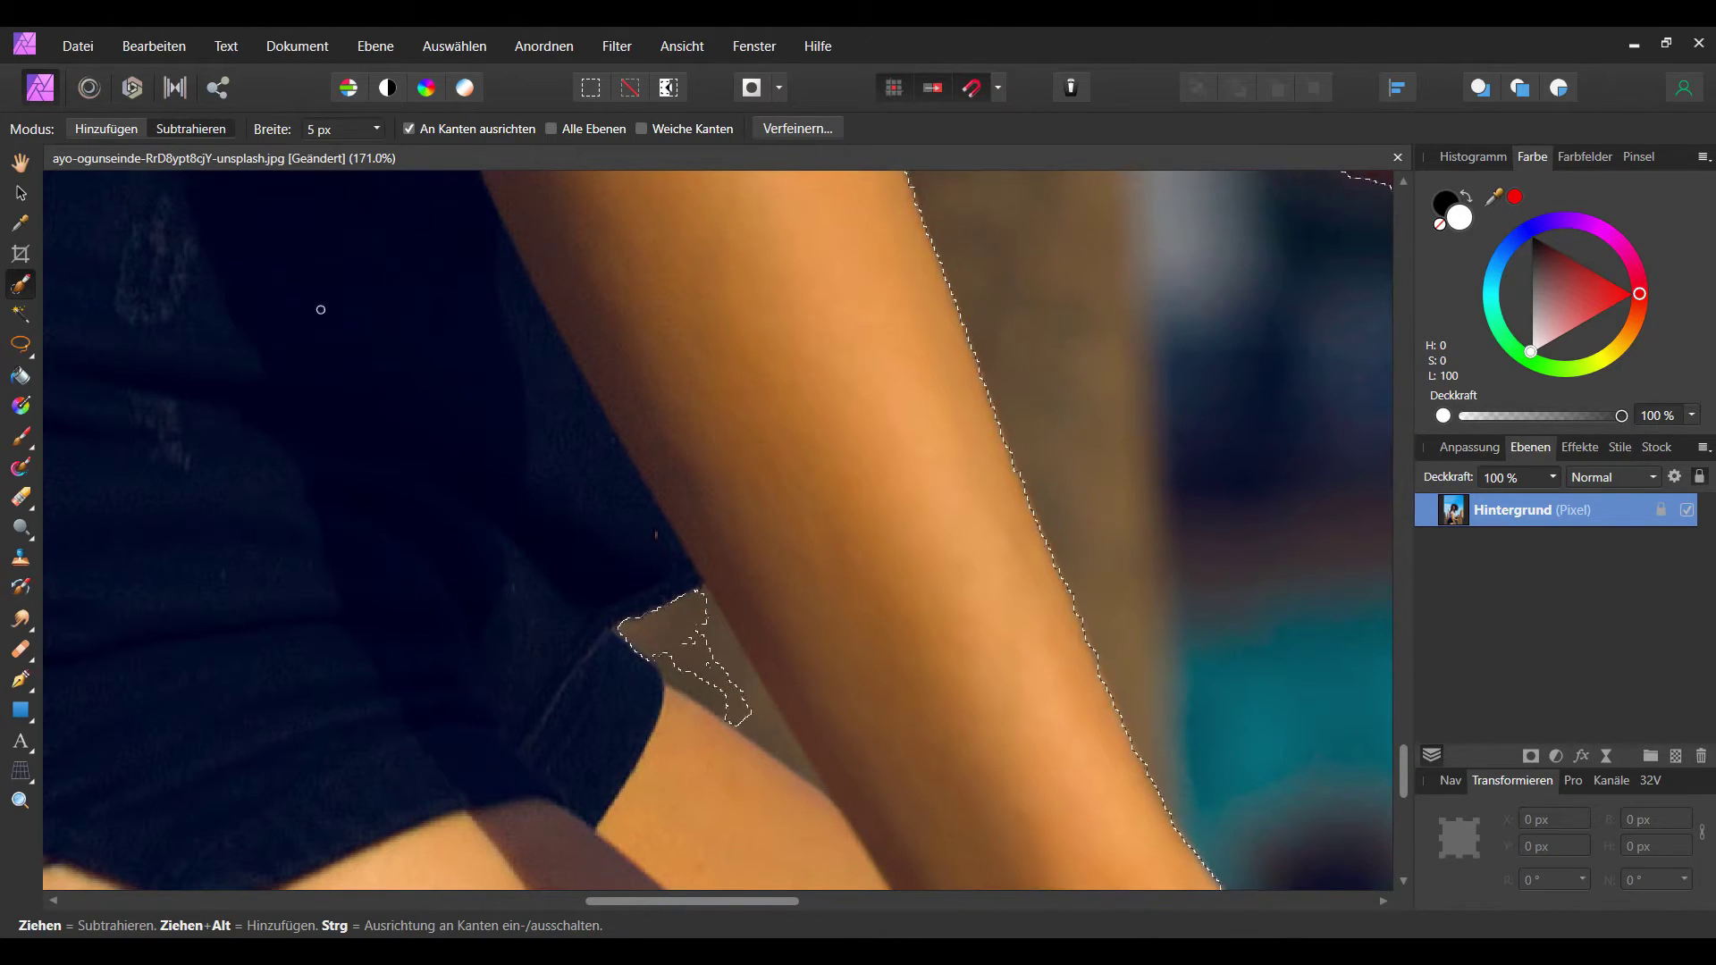
left_click(376, 129)
left_click_drag(375, 152, 385, 152)
scroll(807, 771, "down", 5)
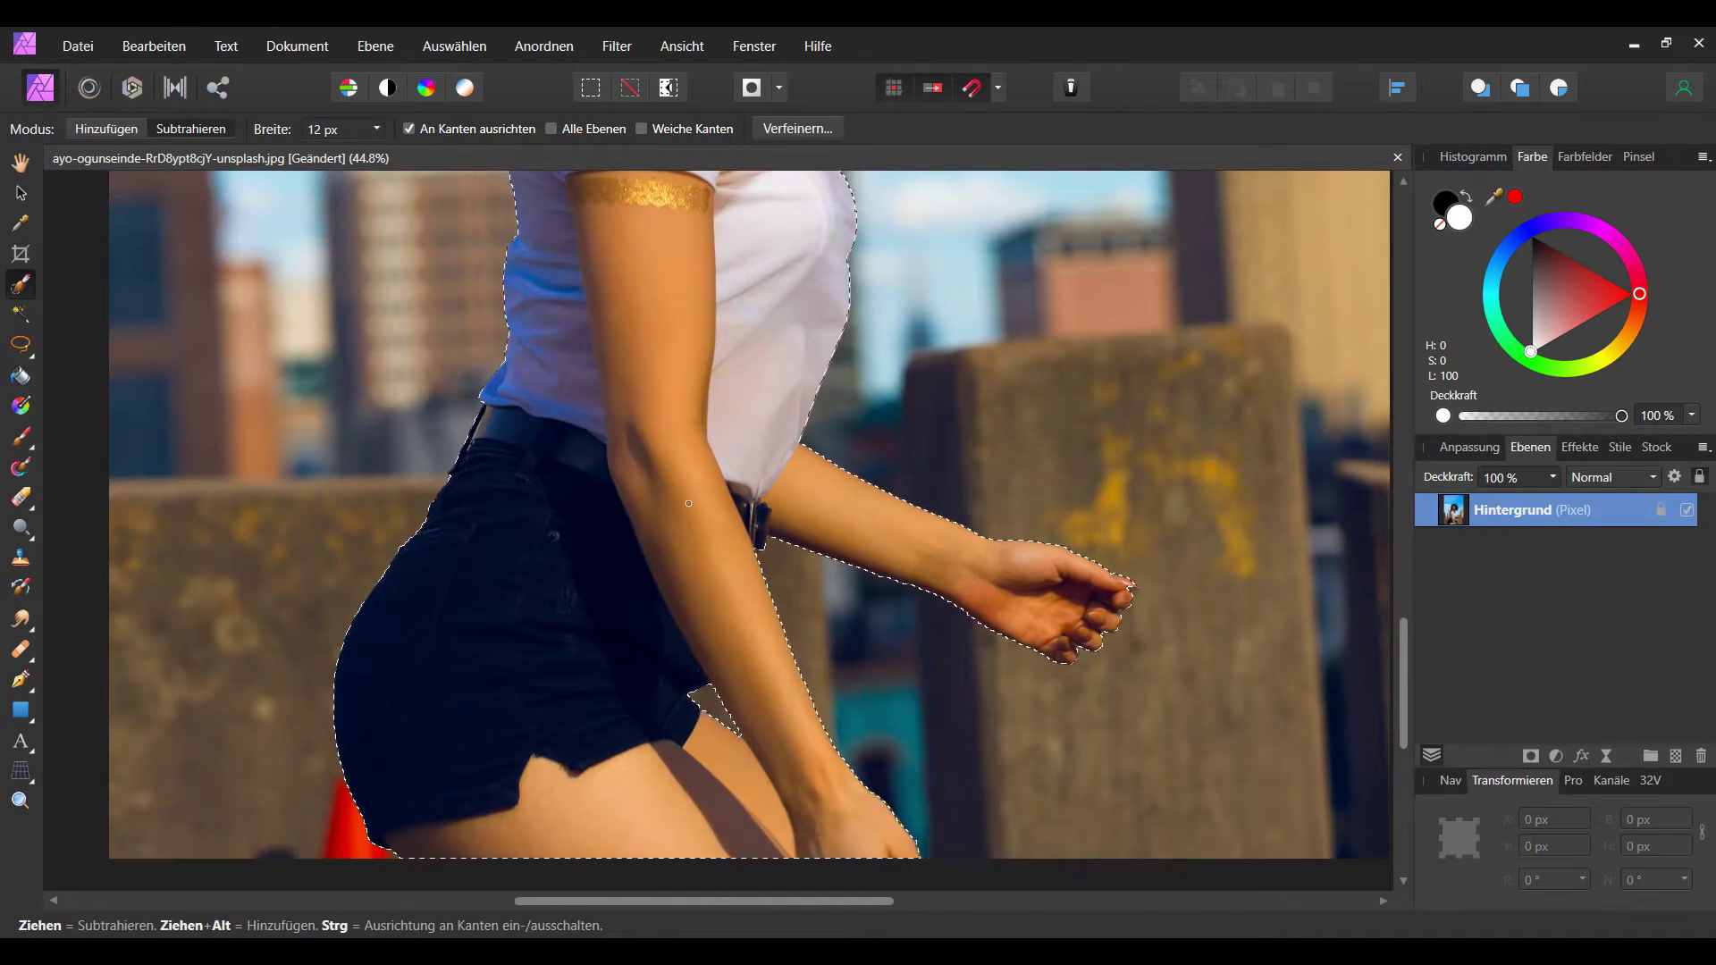
Step: Zoom to the curls beside the neck and subtract along the curl's edge
scroll(707, 535, "up", 5)
scroll(707, 534, "up", 1)
scroll(707, 535, "up", 2)
scroll(766, 673, "up", 2)
scroll(766, 672, "down", 1)
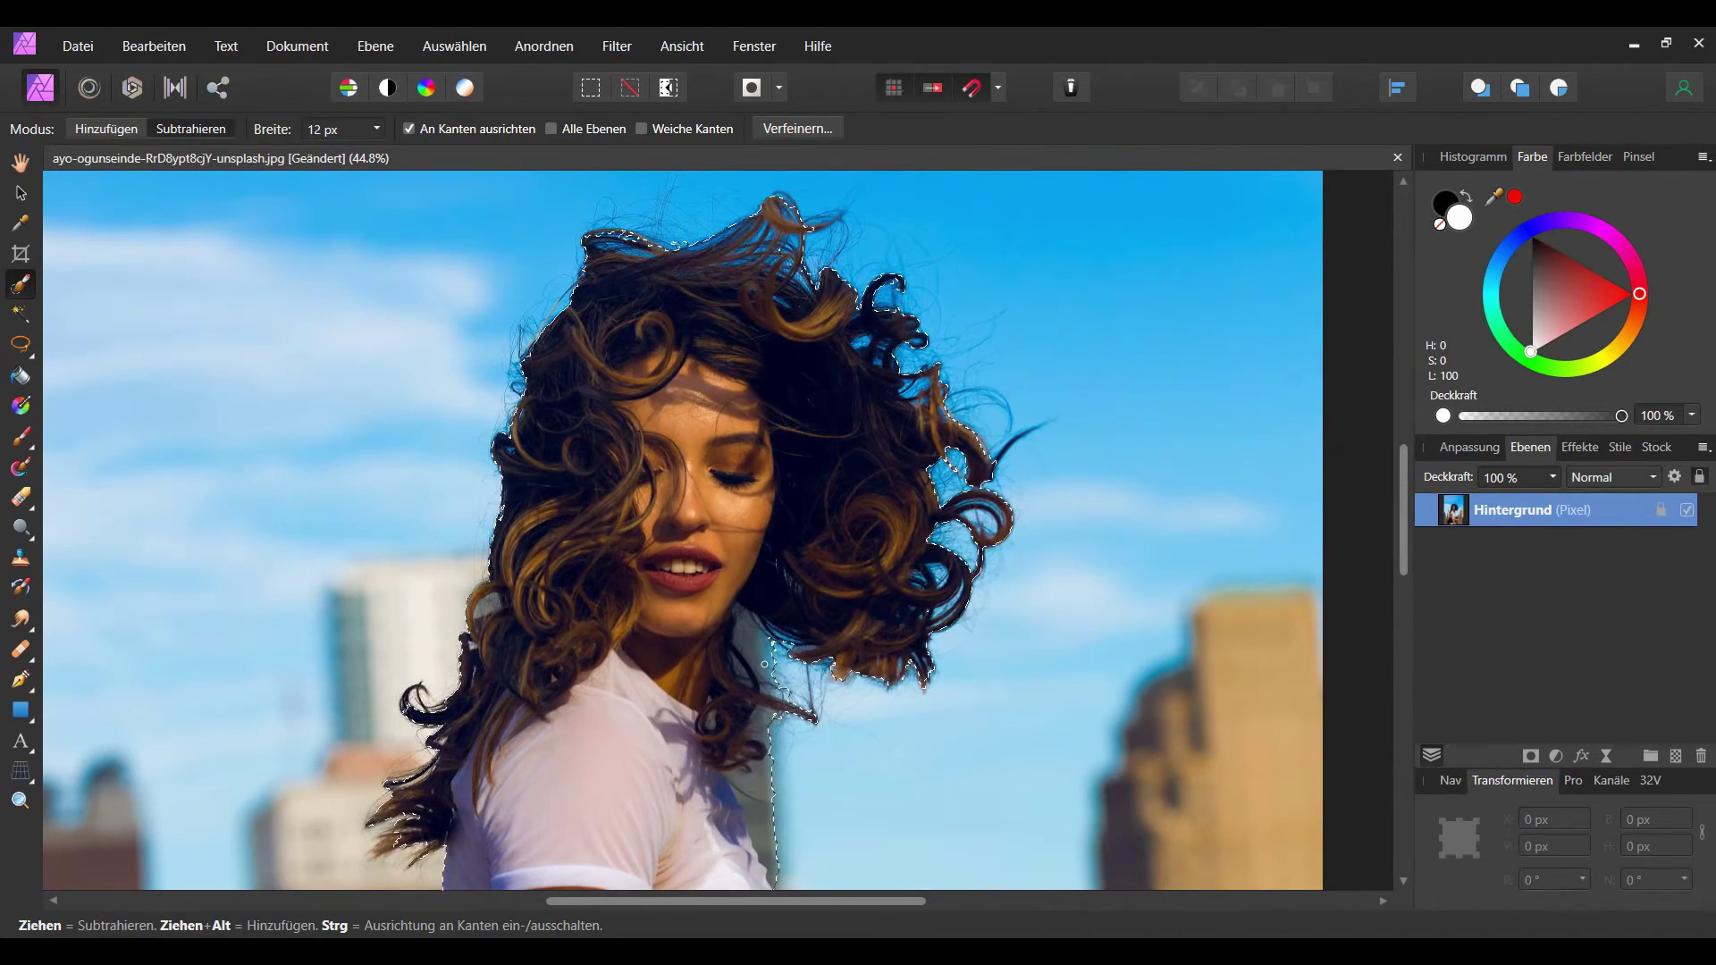
scroll(744, 797, "up", 2)
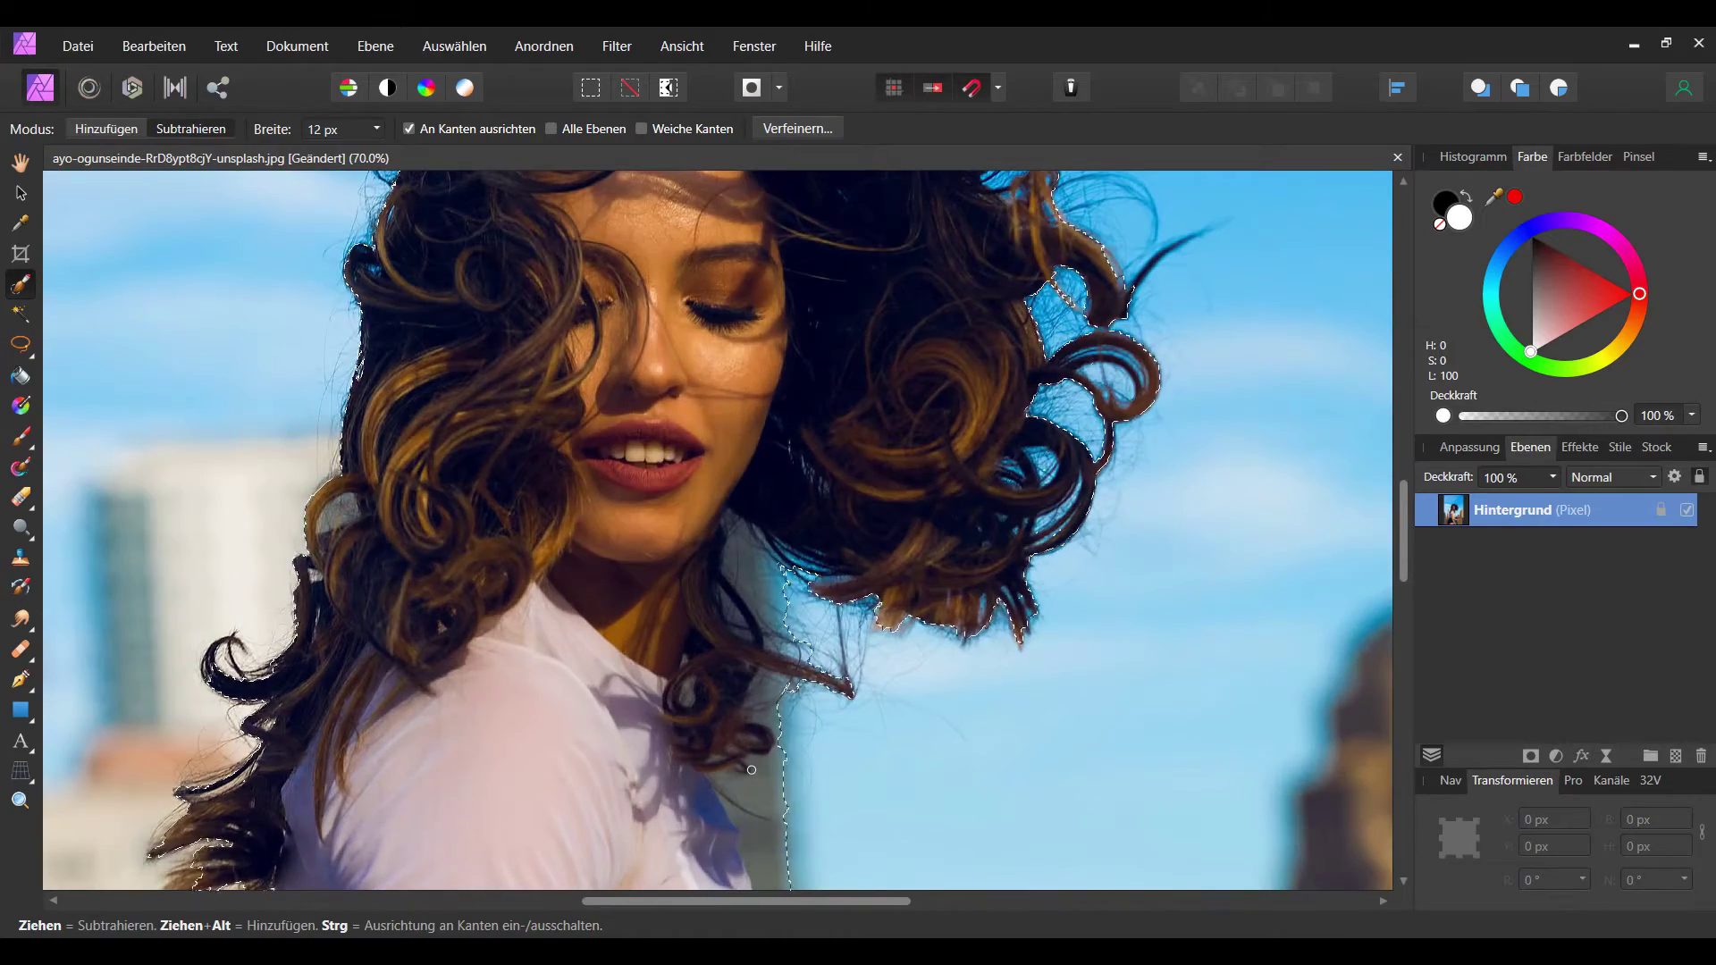
scroll(600, 511, "up", 3)
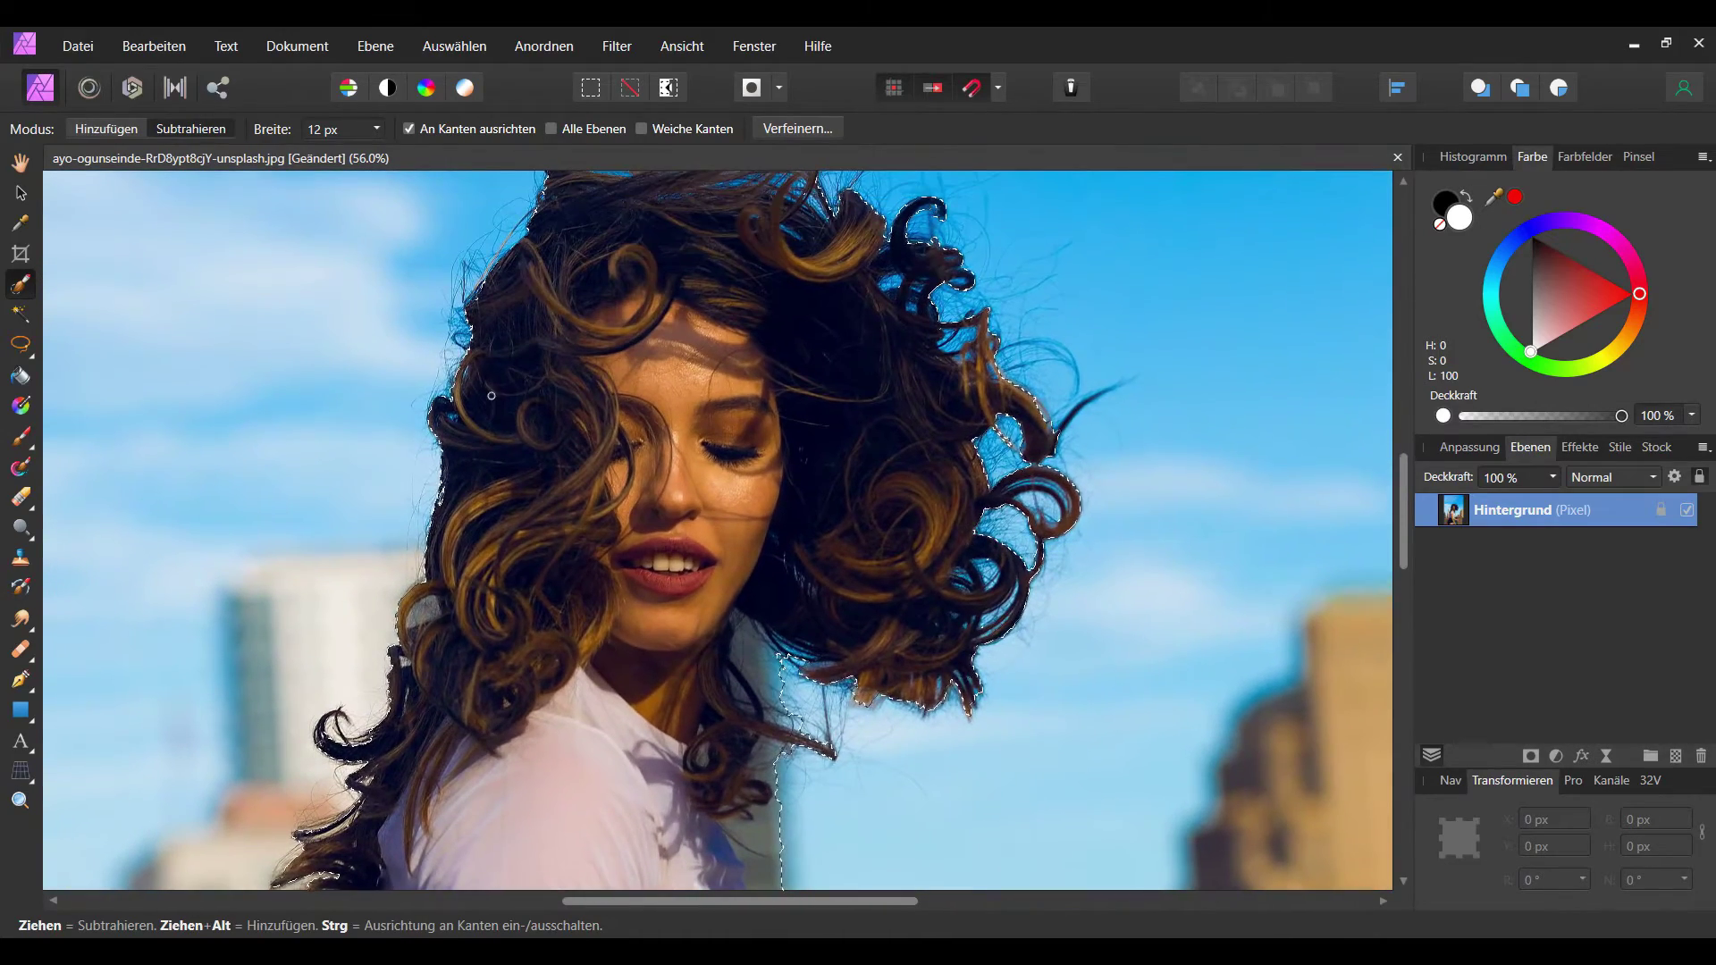
scroll(804, 501, "up", 2)
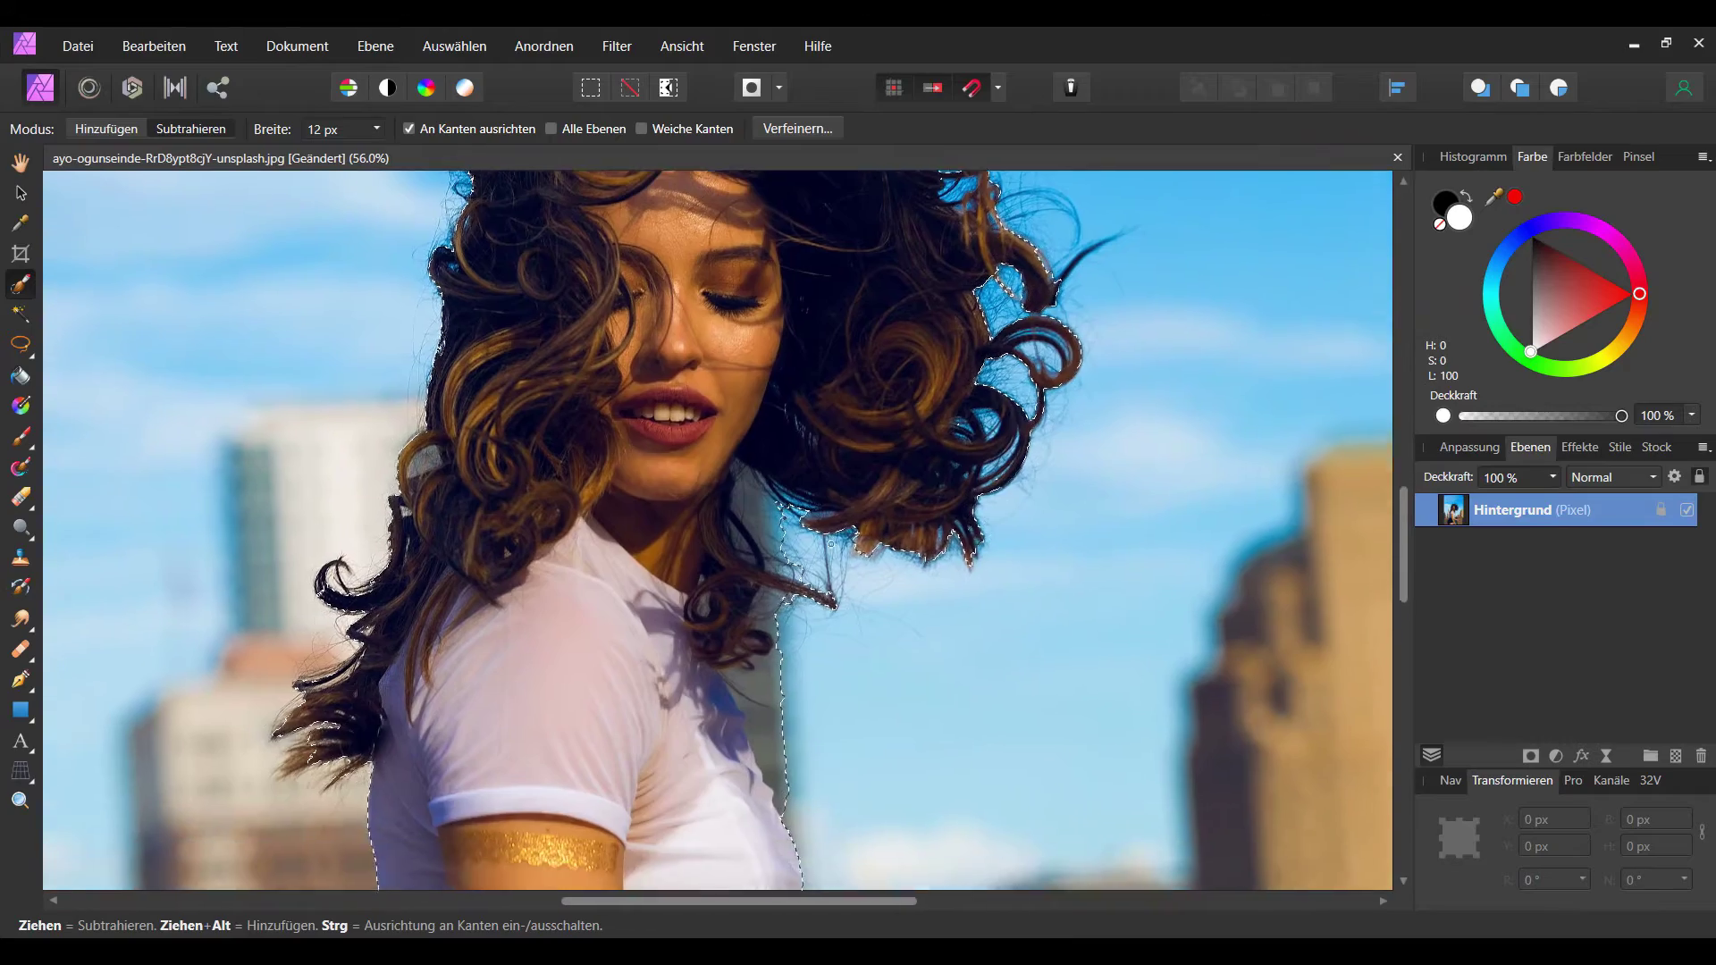
scroll(778, 608, "down", 1)
scroll(765, 638, "up", 2)
scroll(742, 590, "right", 1)
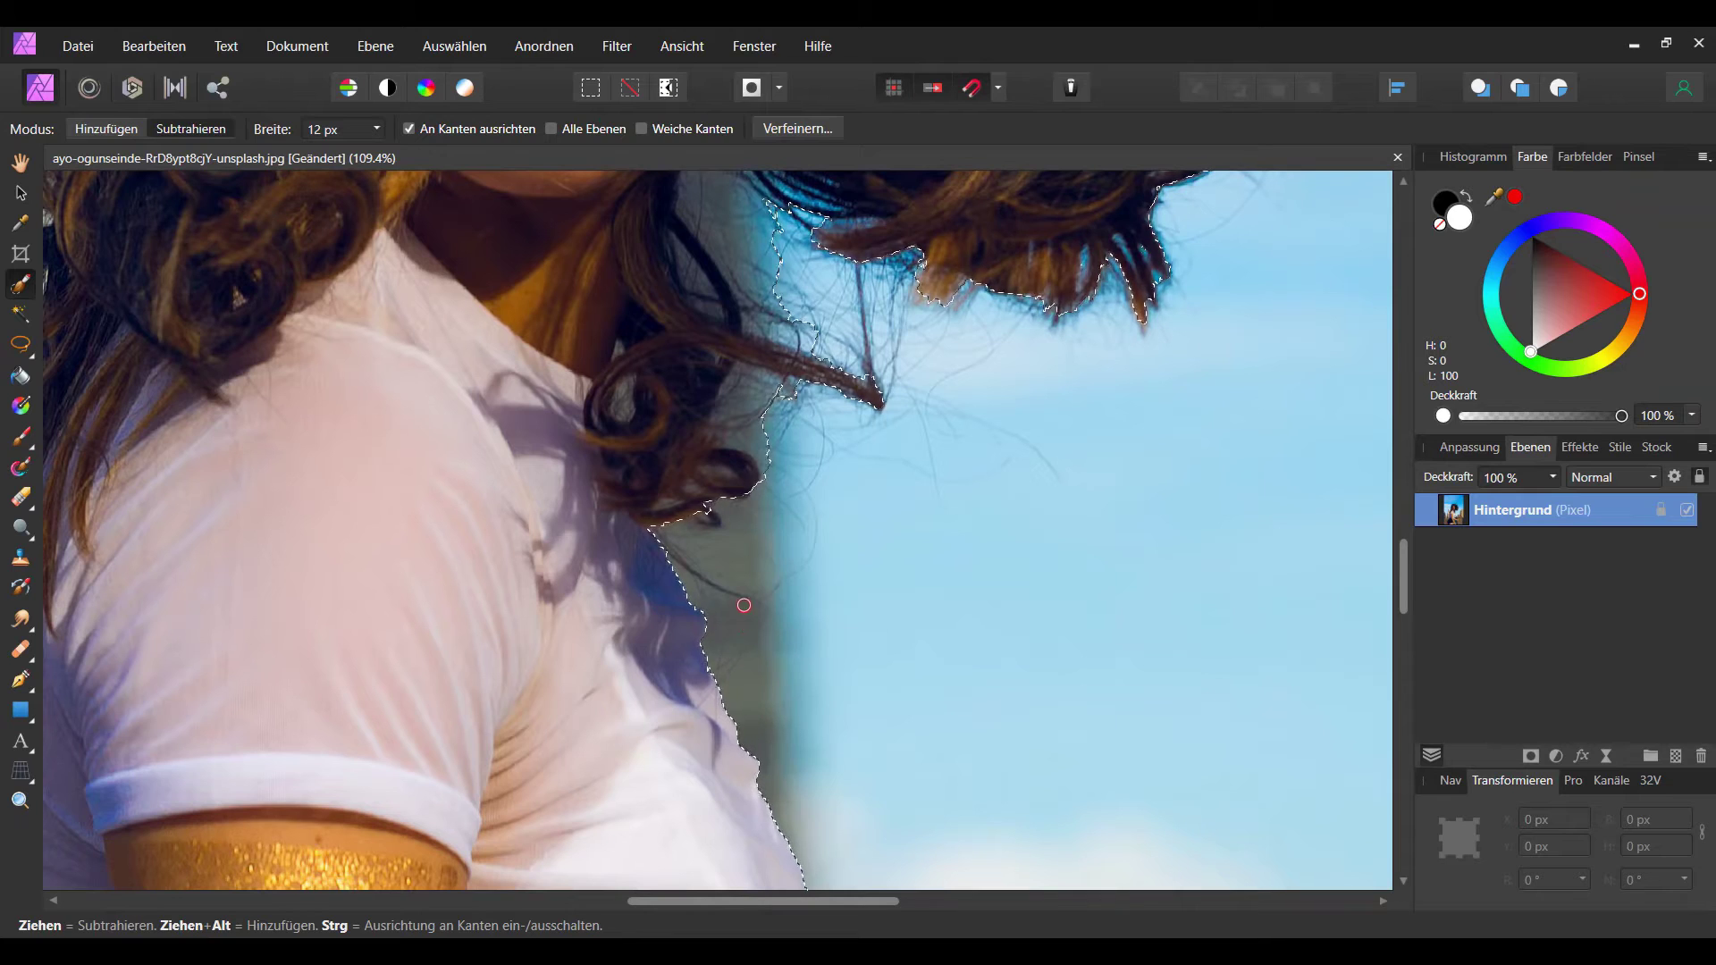
scroll(759, 607, "up", 3)
left_click_drag(771, 576, 773, 413)
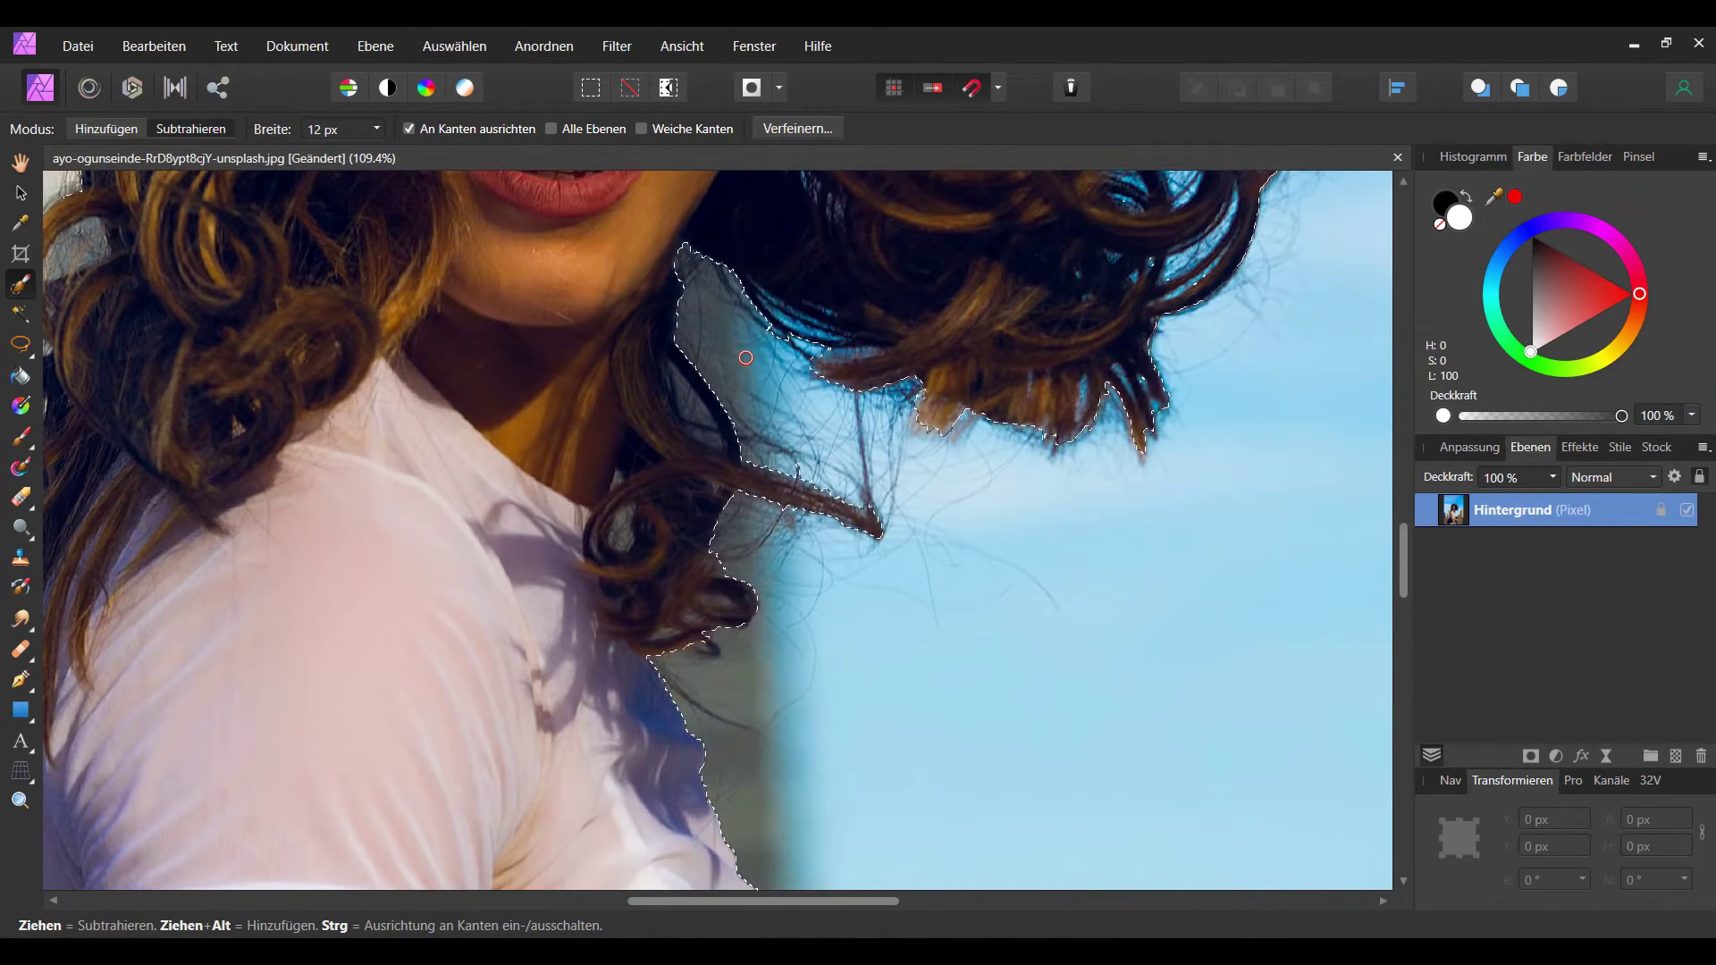
scroll(805, 509, "up", 1)
scroll(804, 643, "up", 1)
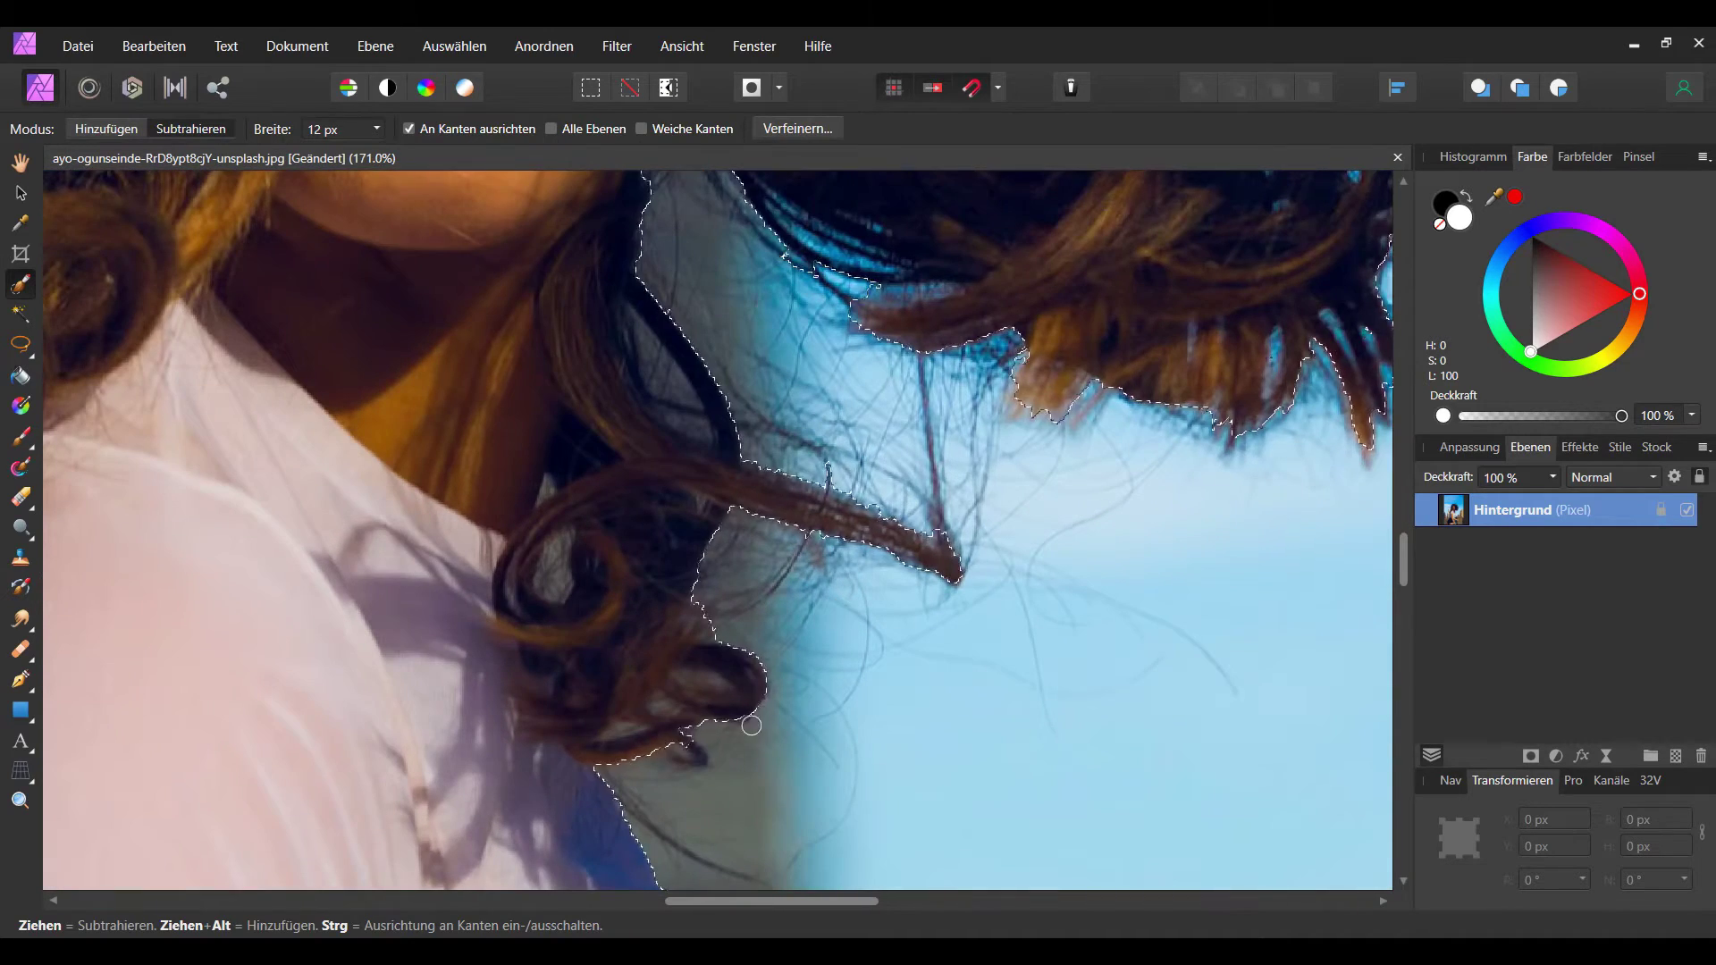
scroll(746, 699, "up", 1)
scroll(747, 699, "up", 1)
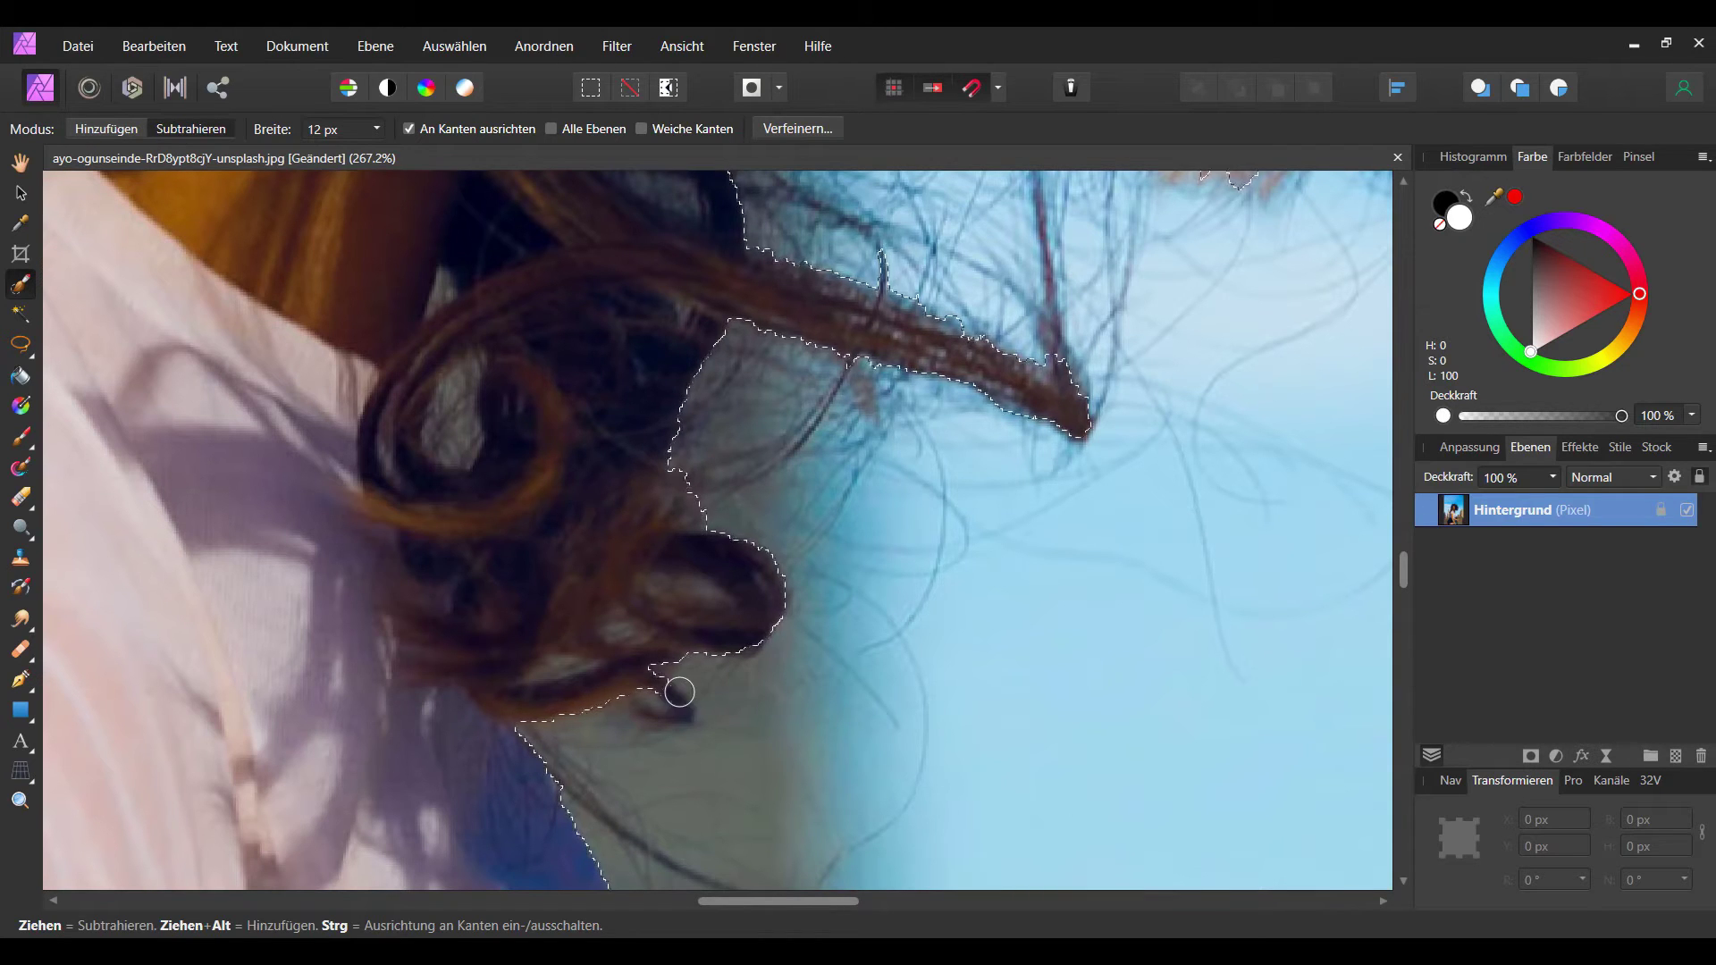
Step: In Add mode, paint the small hanging curl tip near the ear into the selection
left_click(122, 135)
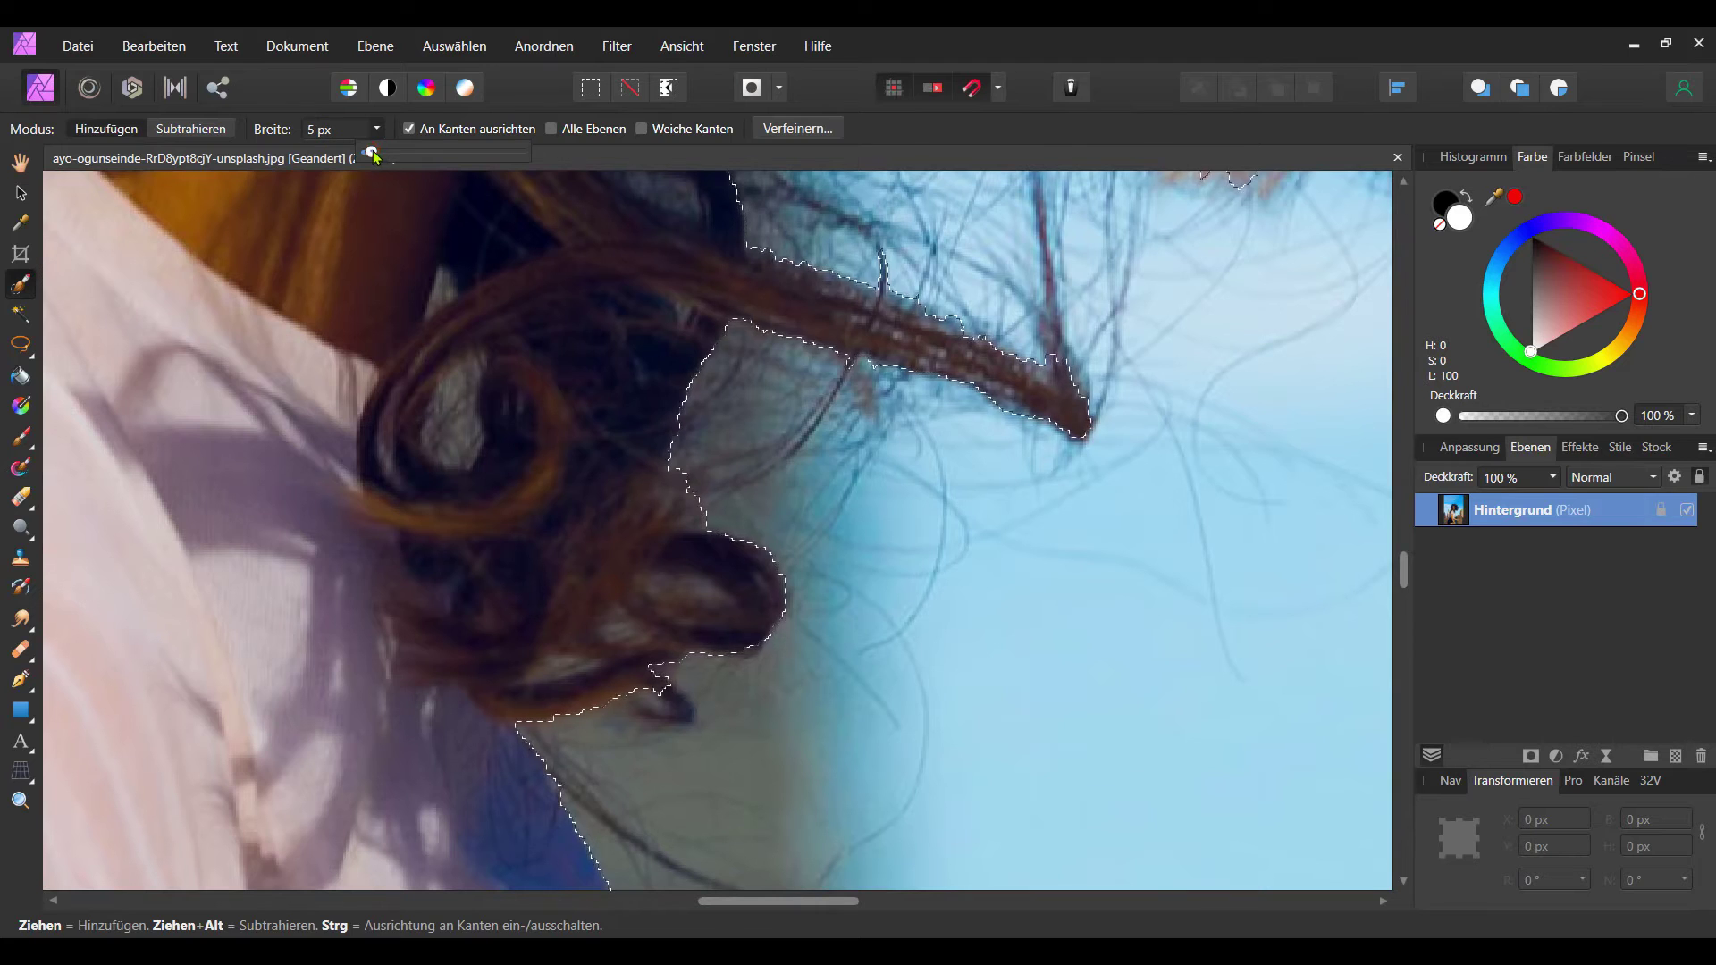
scroll(667, 706, "up", 1)
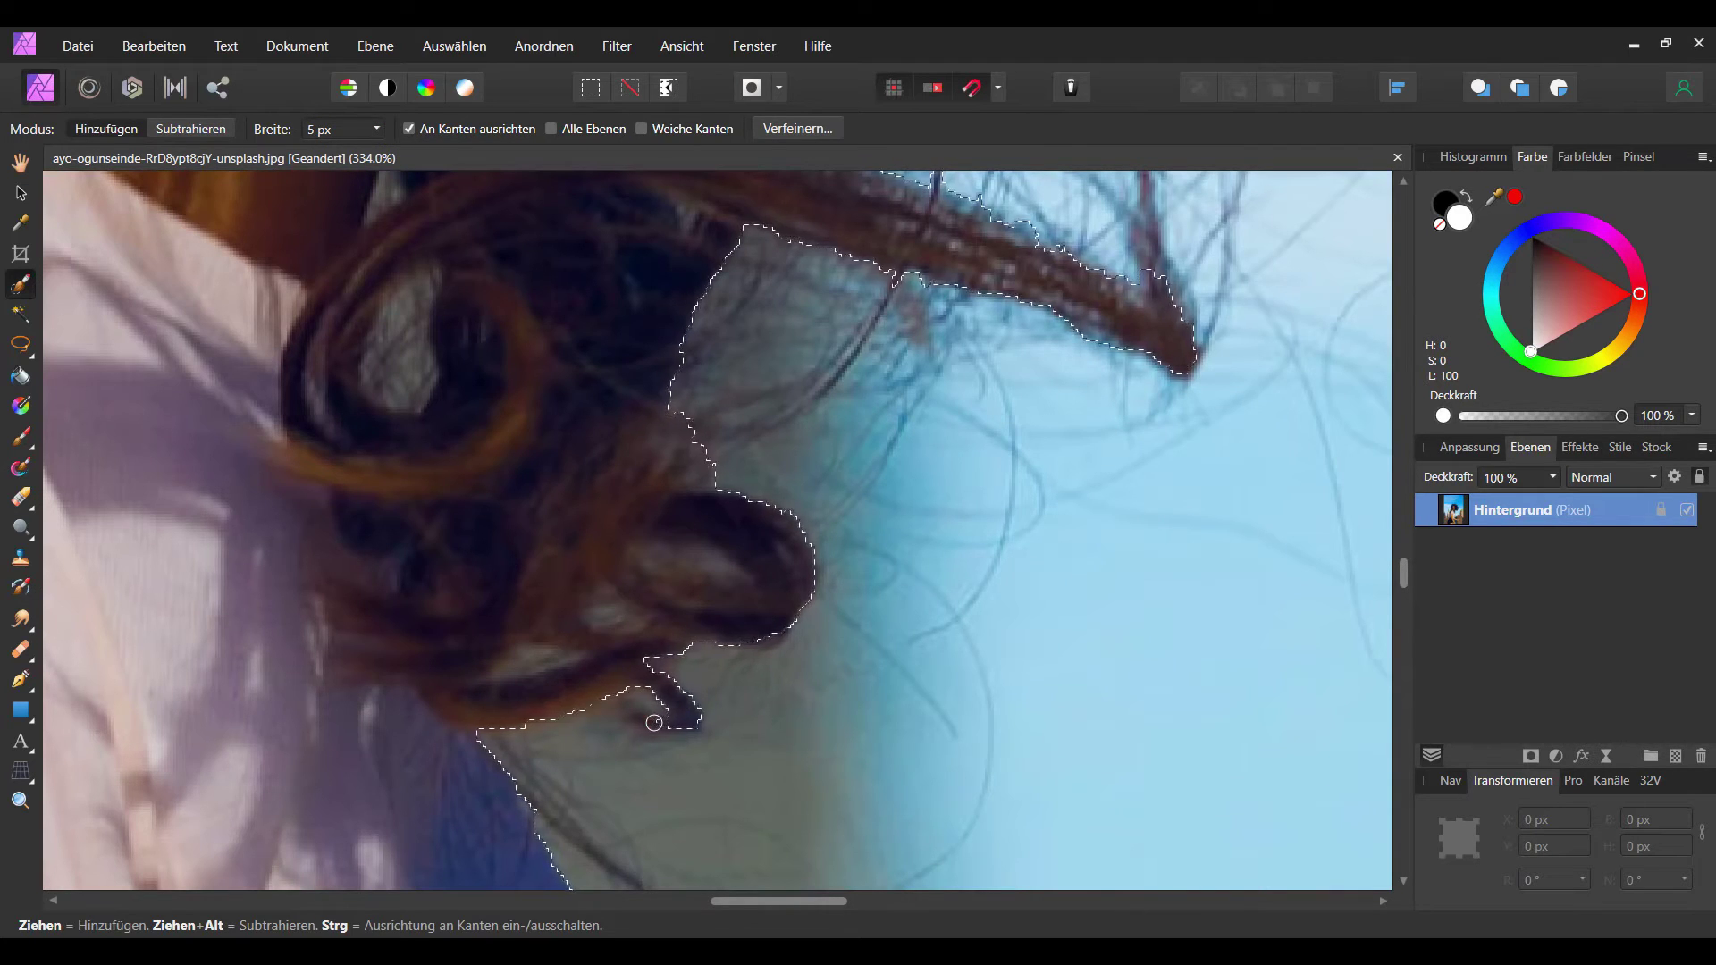
left_click_drag(645, 722, 632, 716)
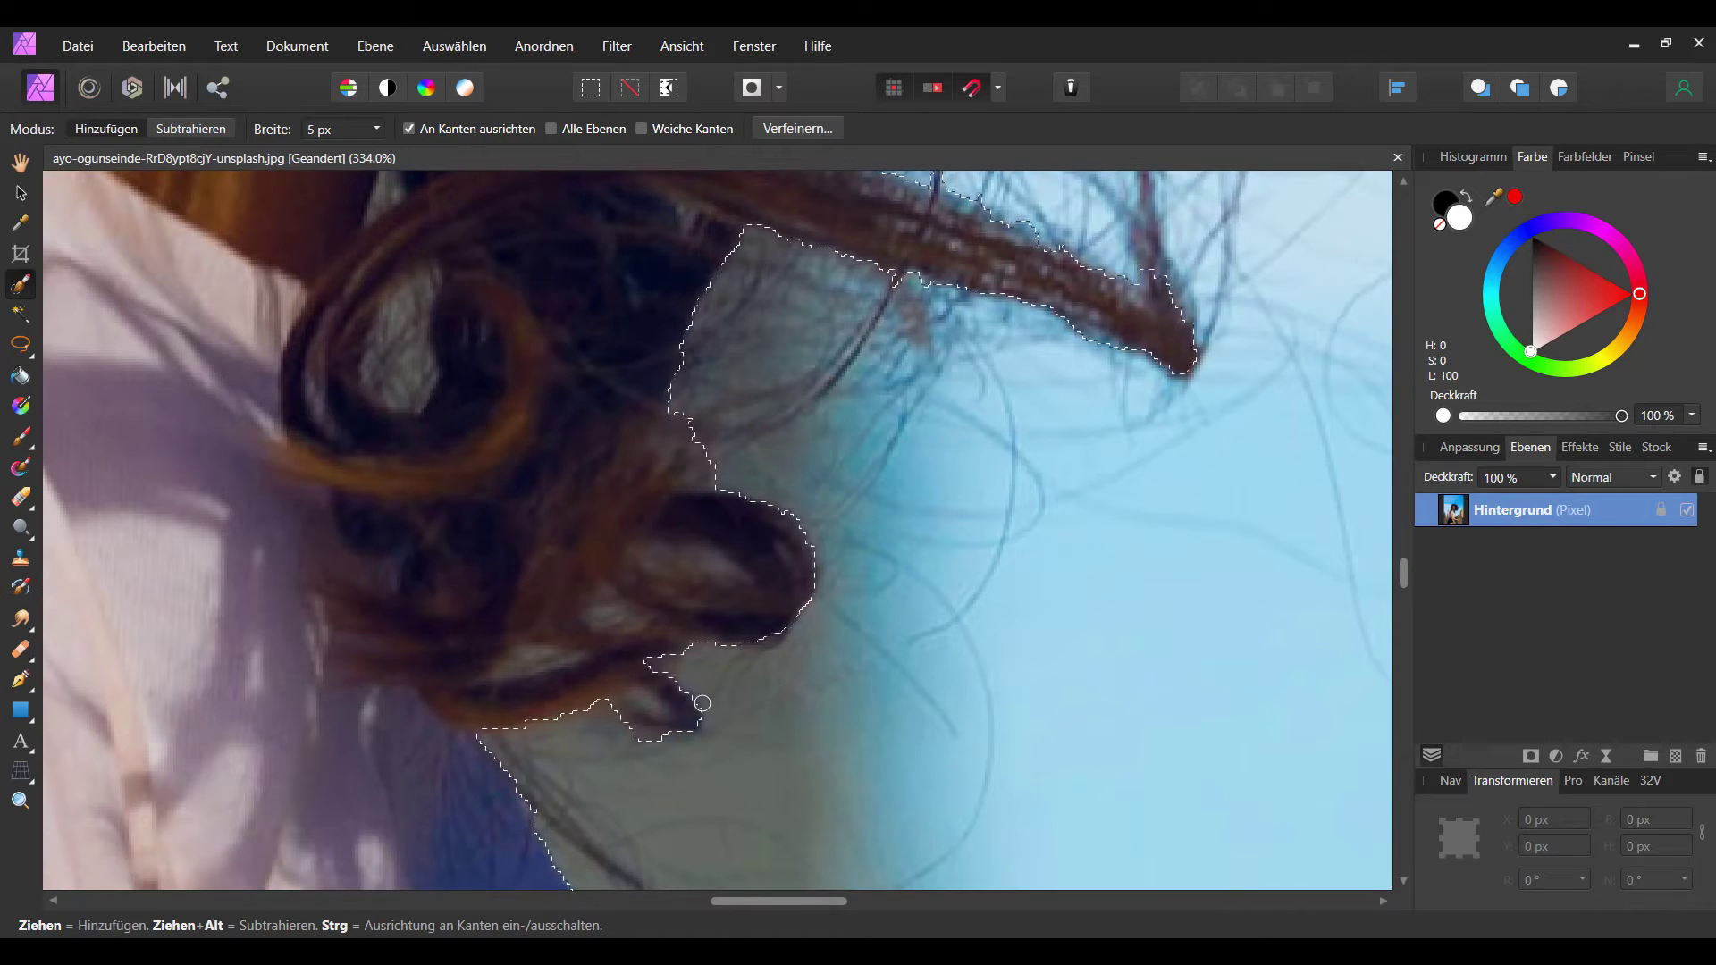
scroll(628, 605, "down", 2)
scroll(674, 720, "down", 2)
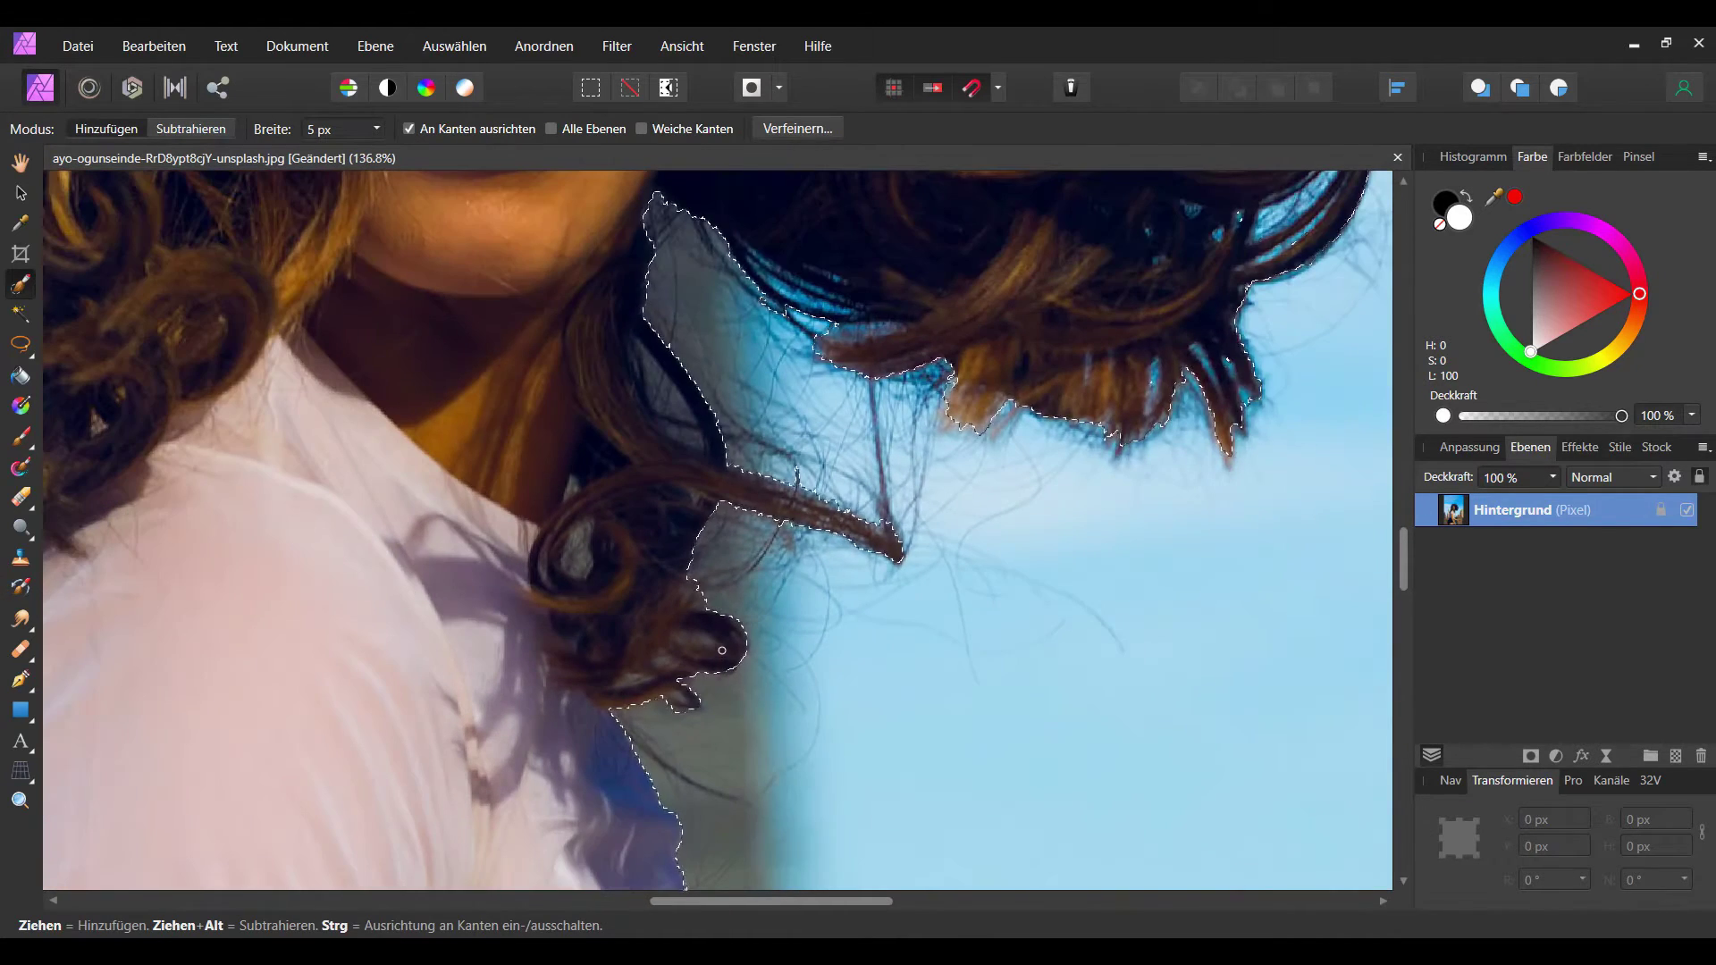
scroll(809, 572, "up", 5)
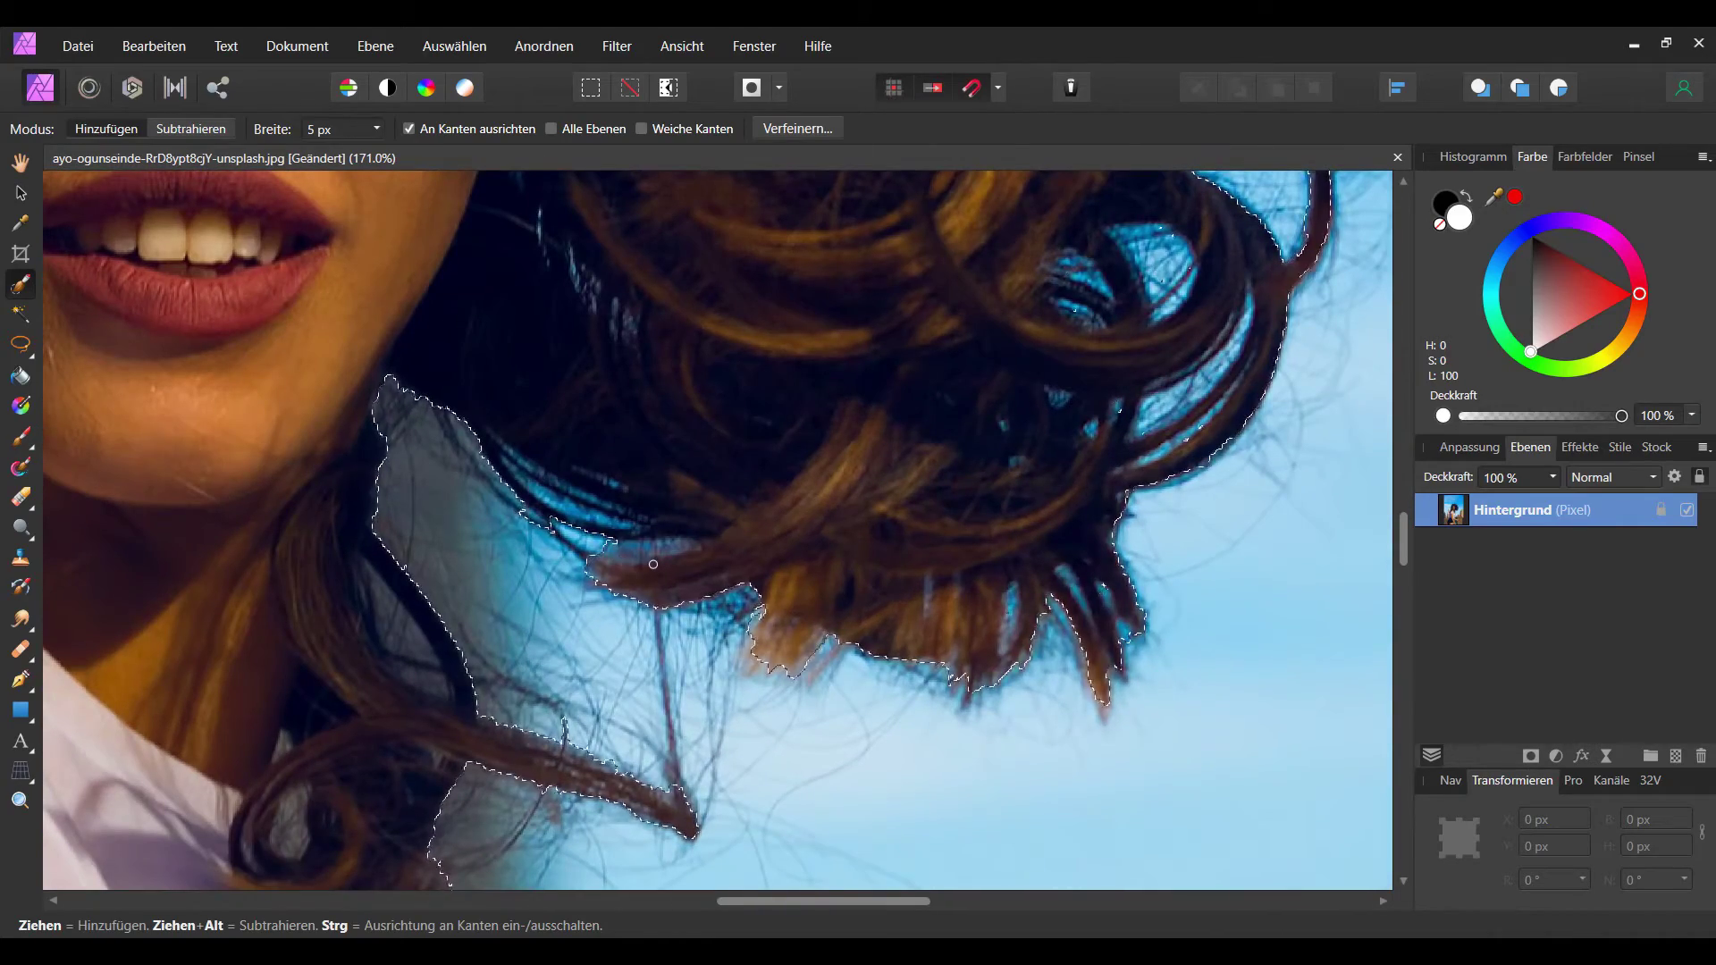
scroll(640, 636, "up", 2)
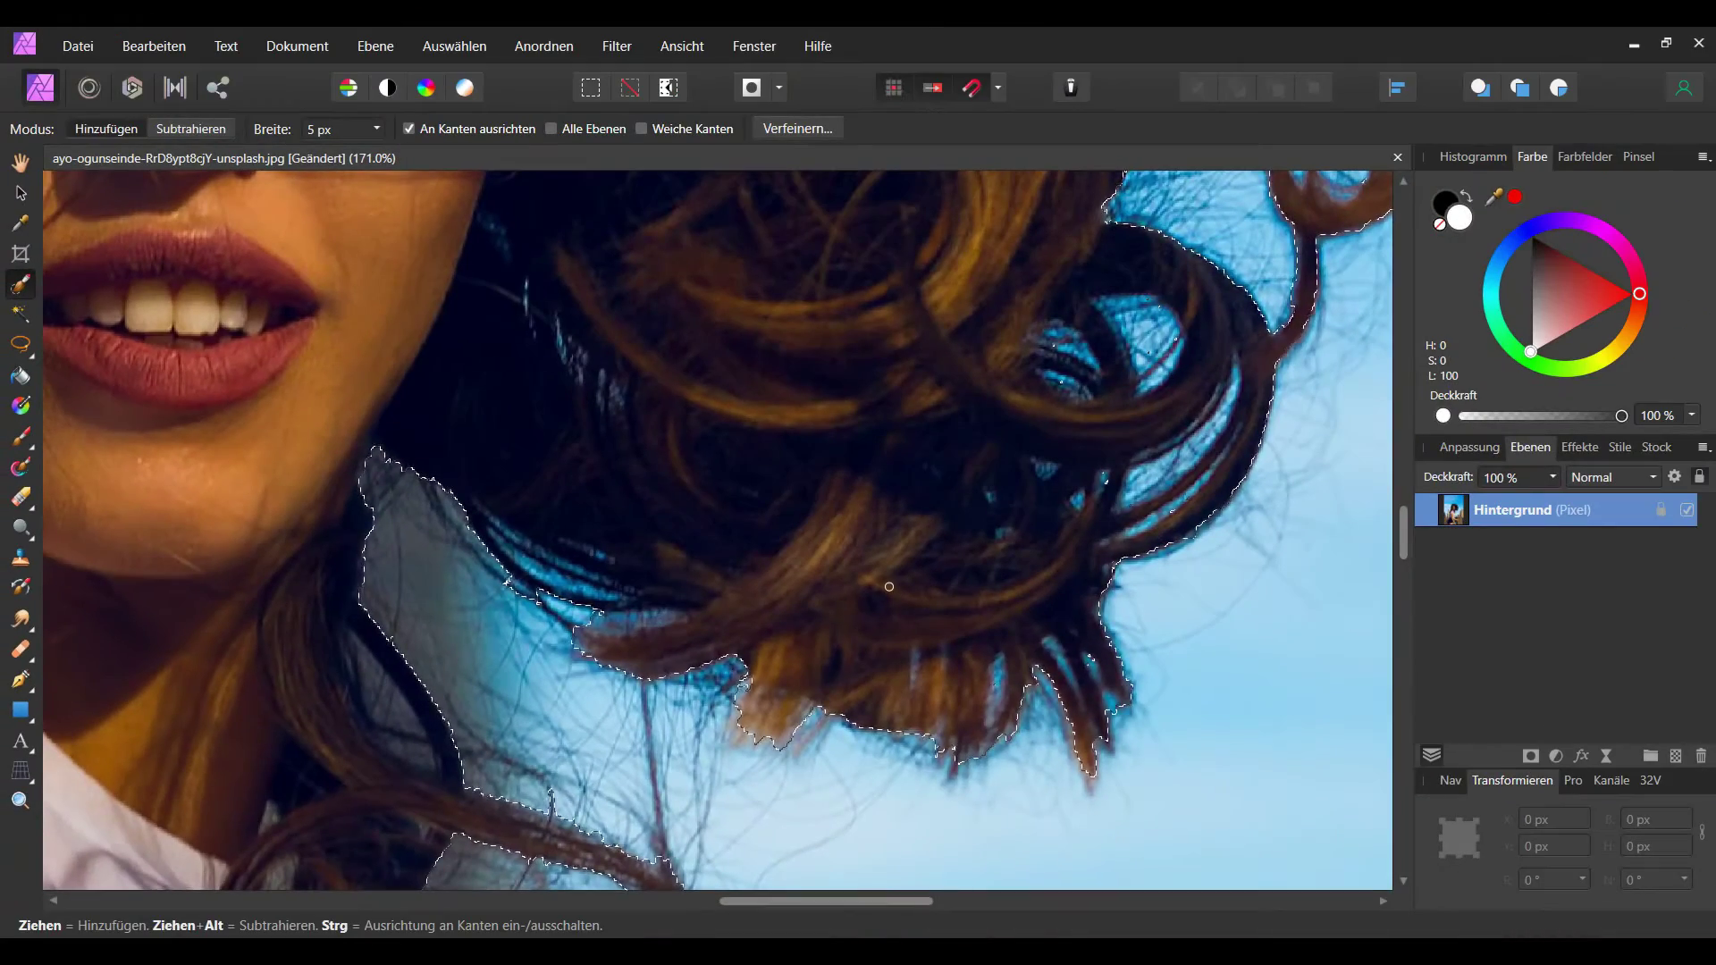
scroll(835, 682, "up", 2)
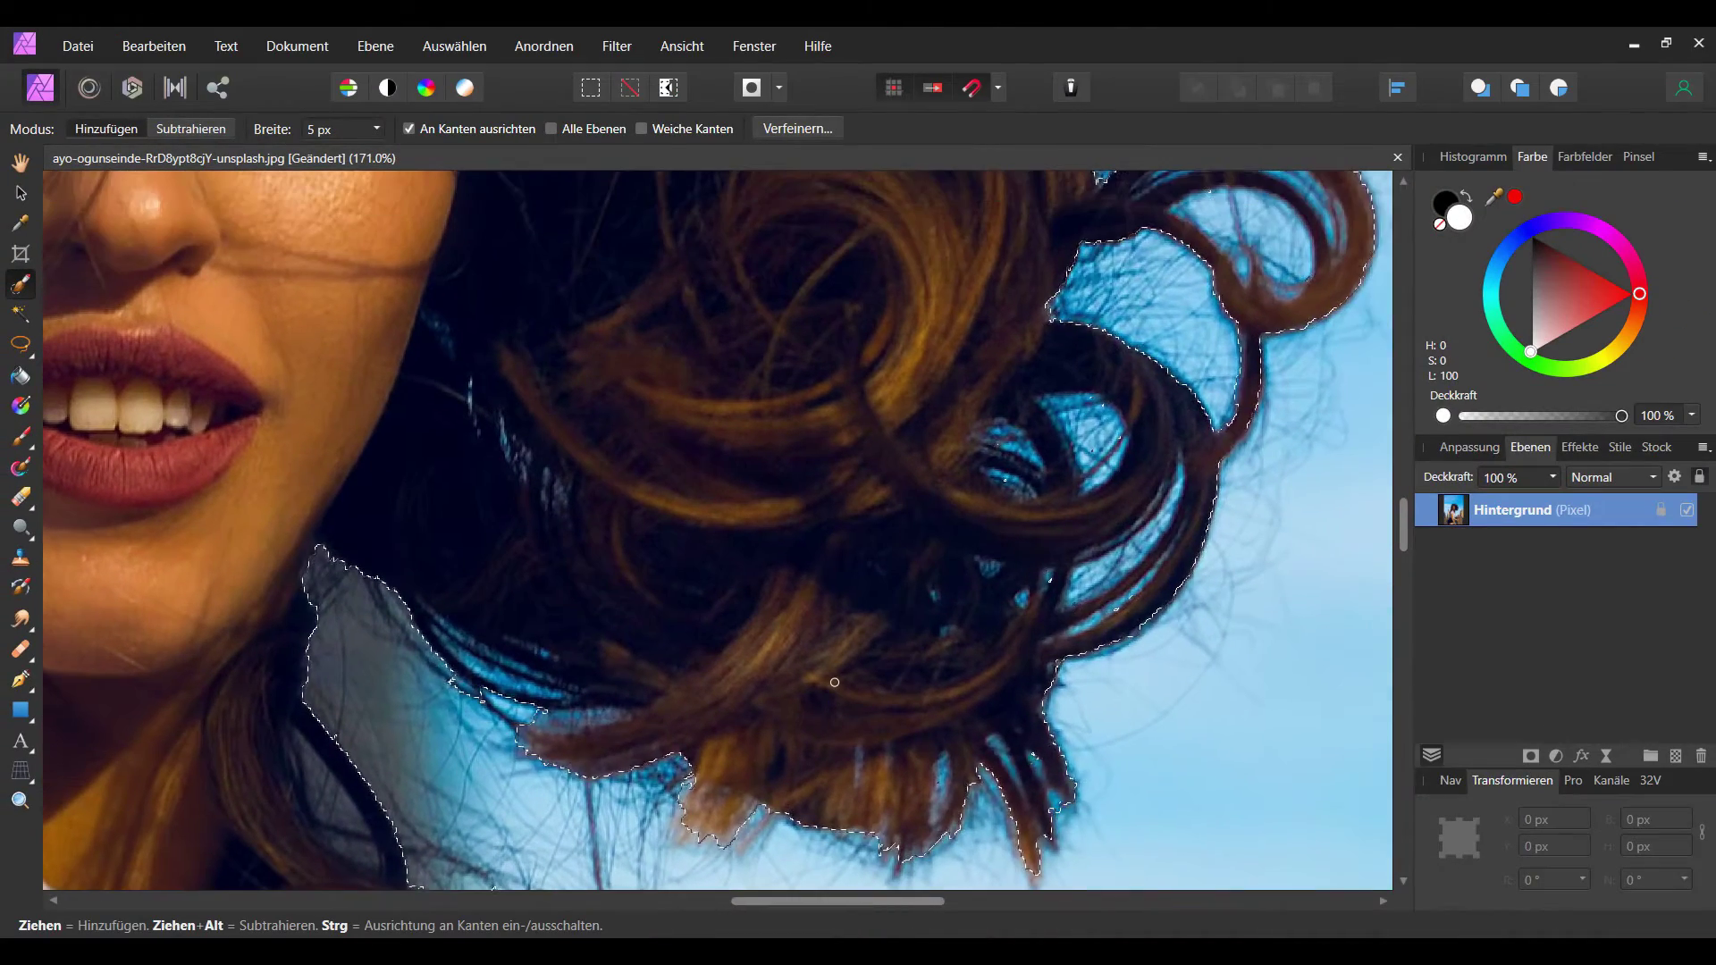
scroll(982, 575, "down", 2)
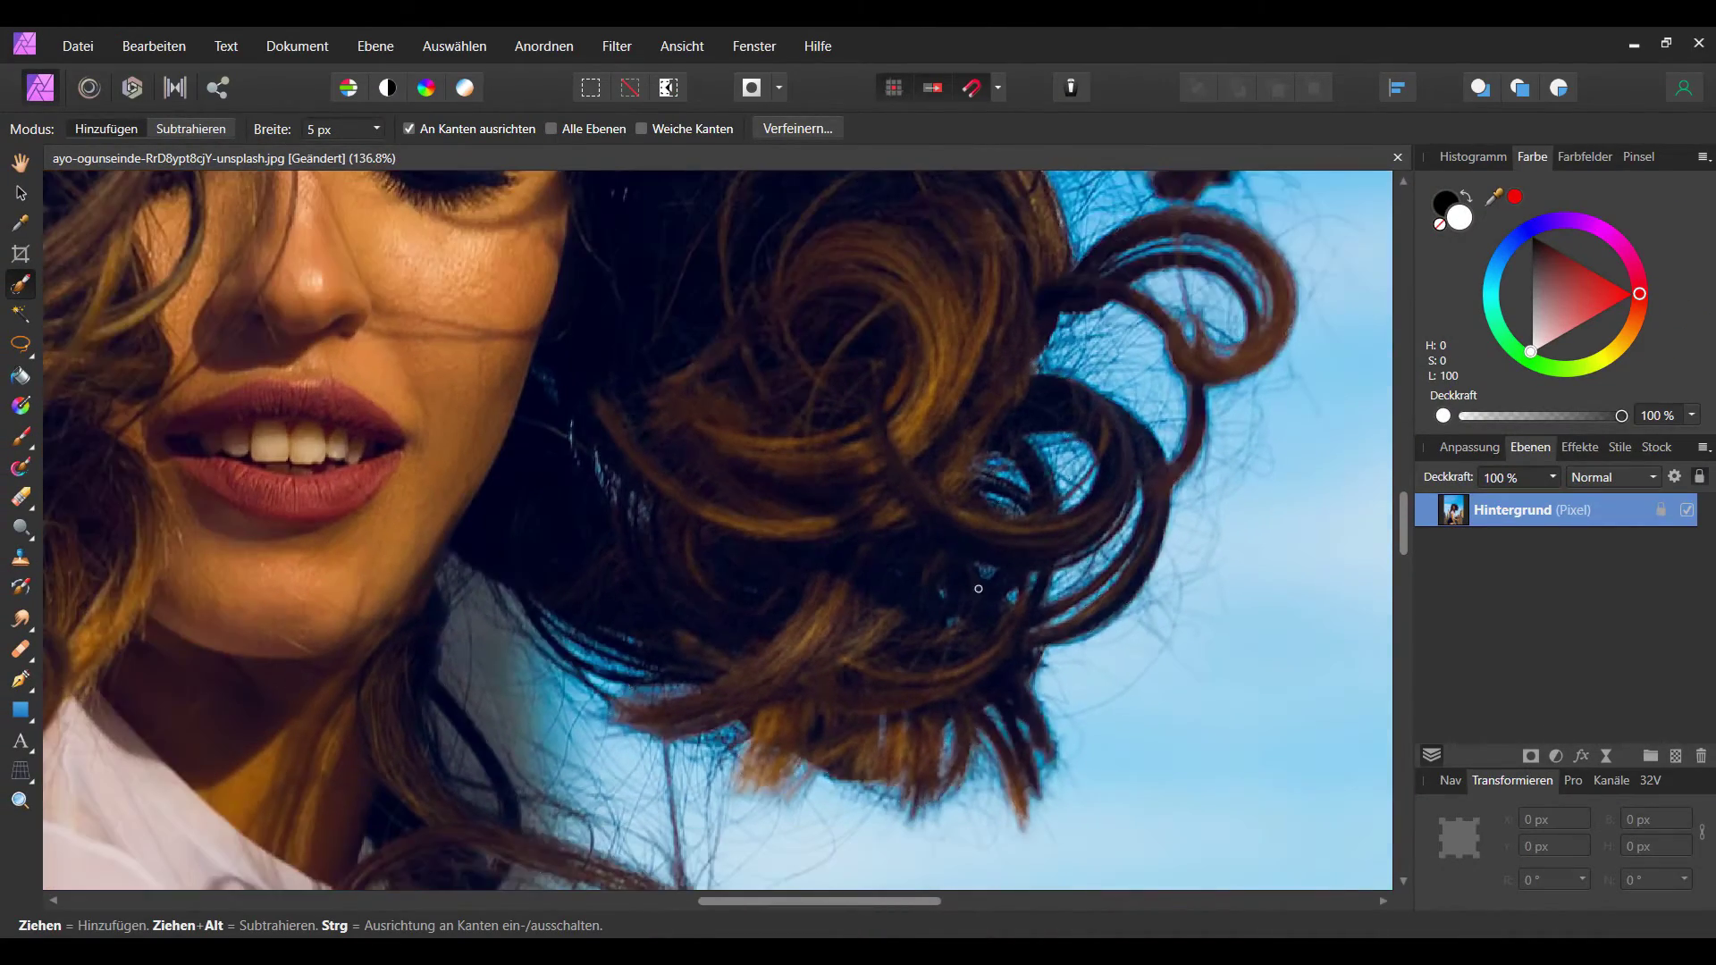
scroll(982, 575, "up", 2)
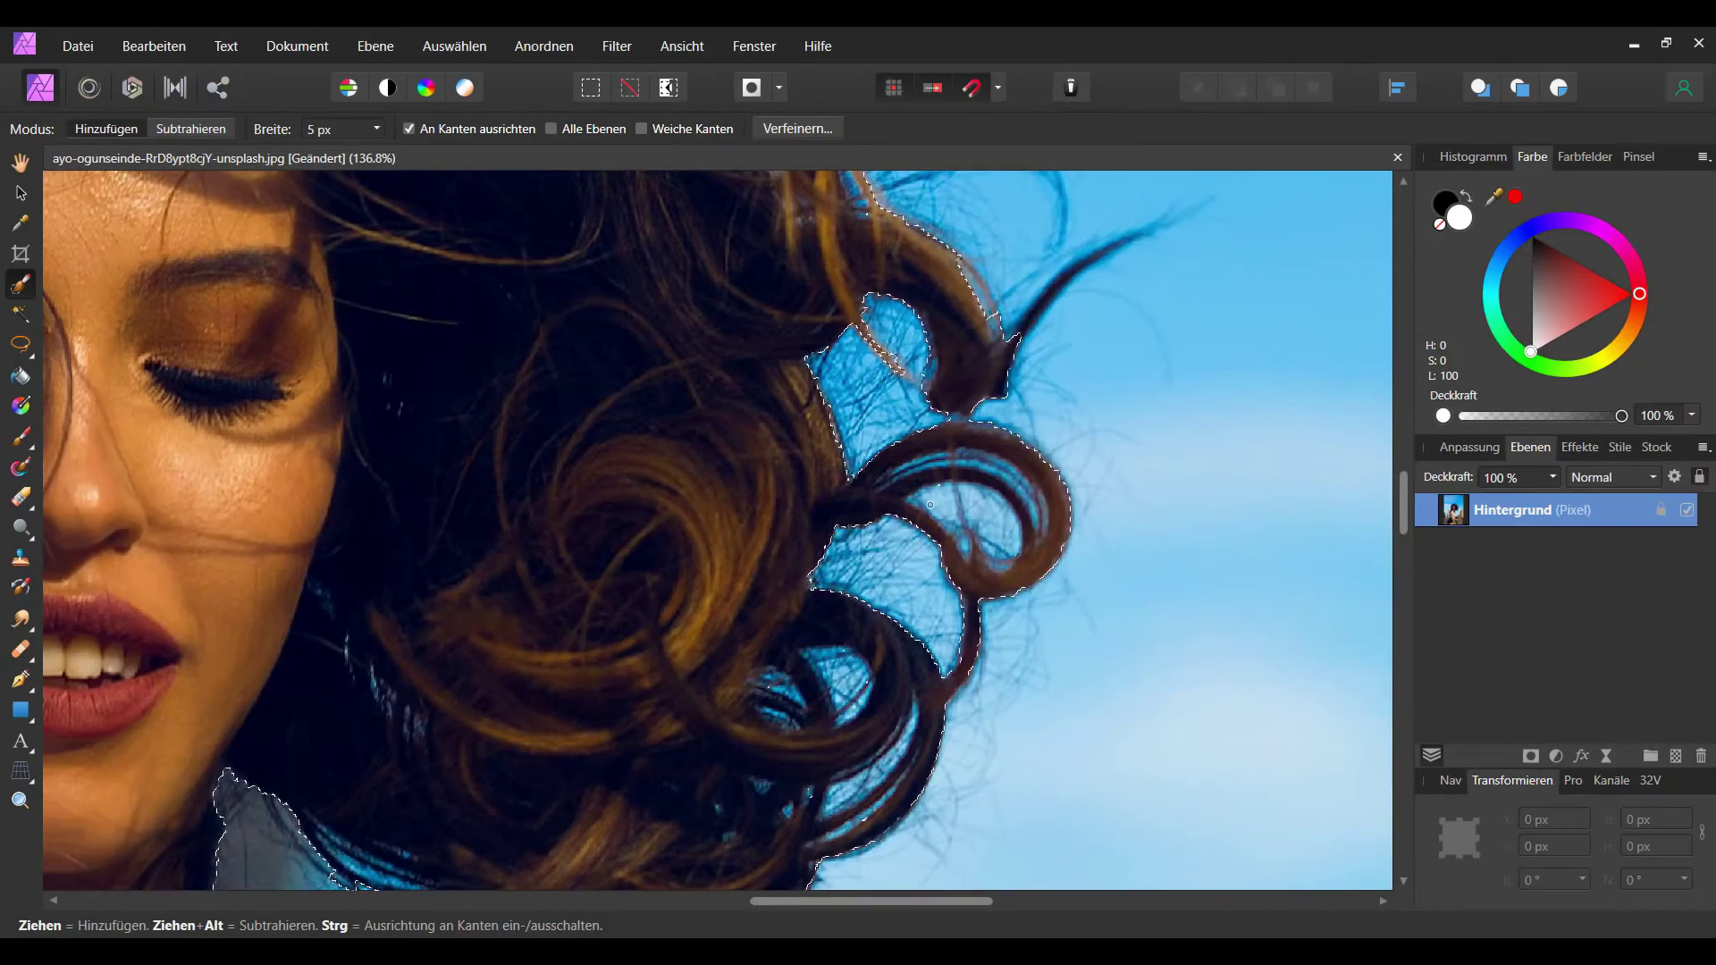
scroll(930, 516, "up", 2)
scroll(943, 517, "up", 2)
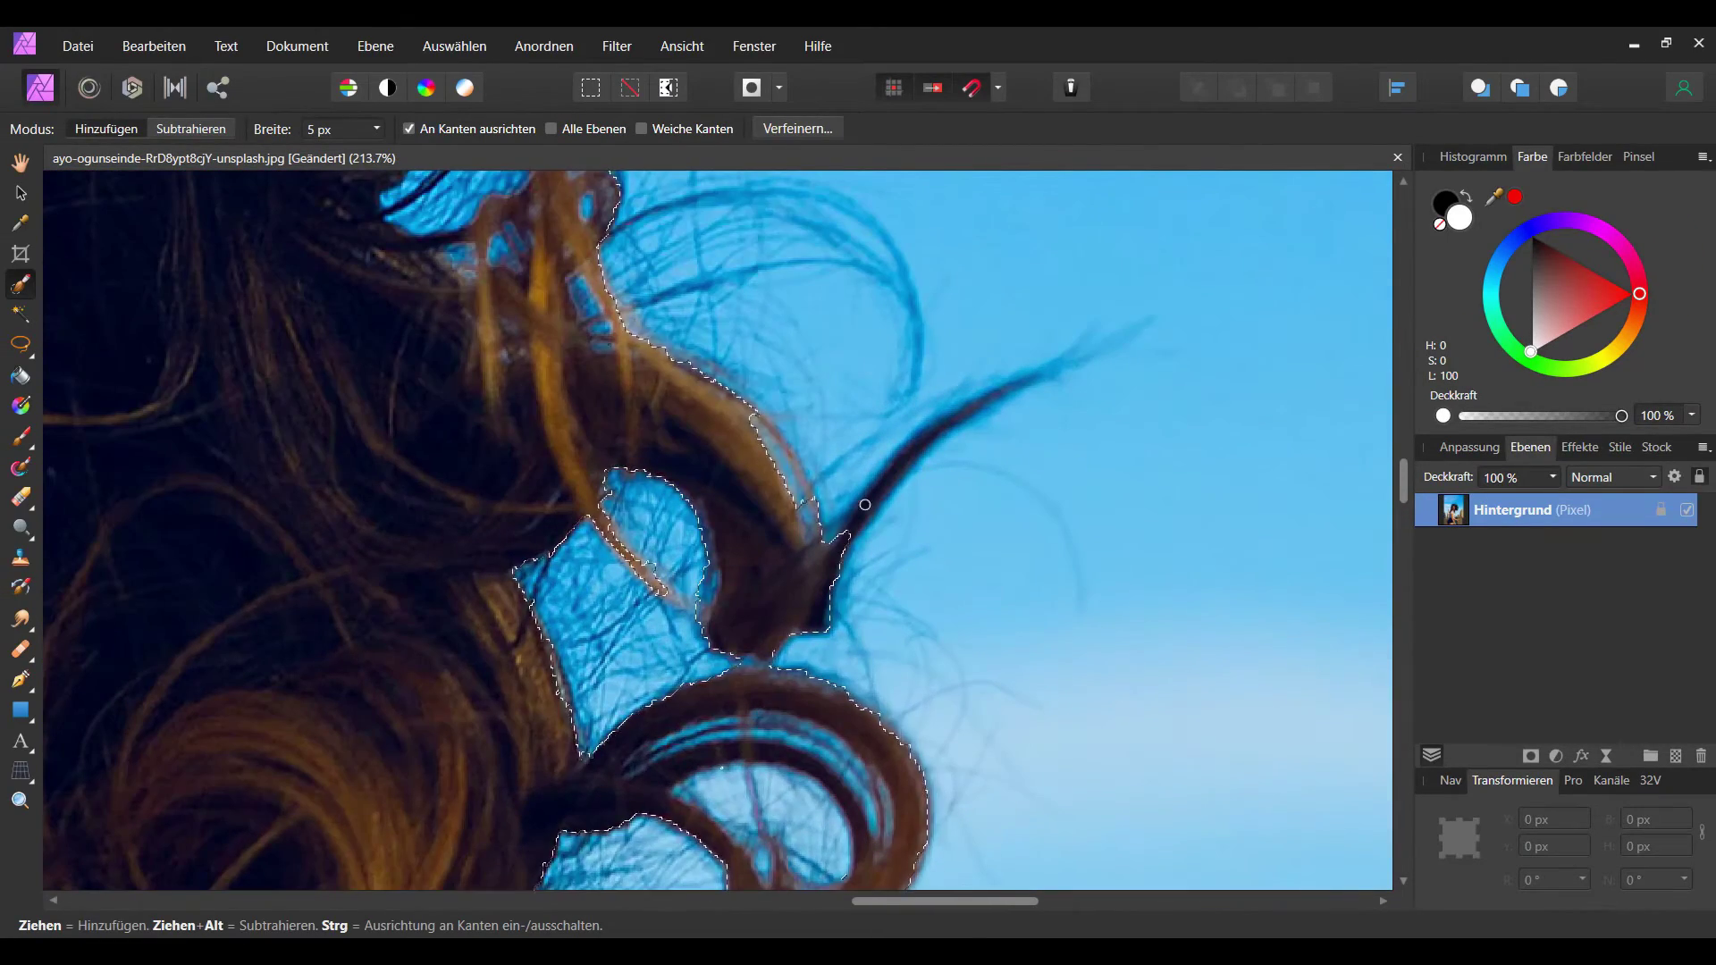
scroll(865, 505, "up", 2)
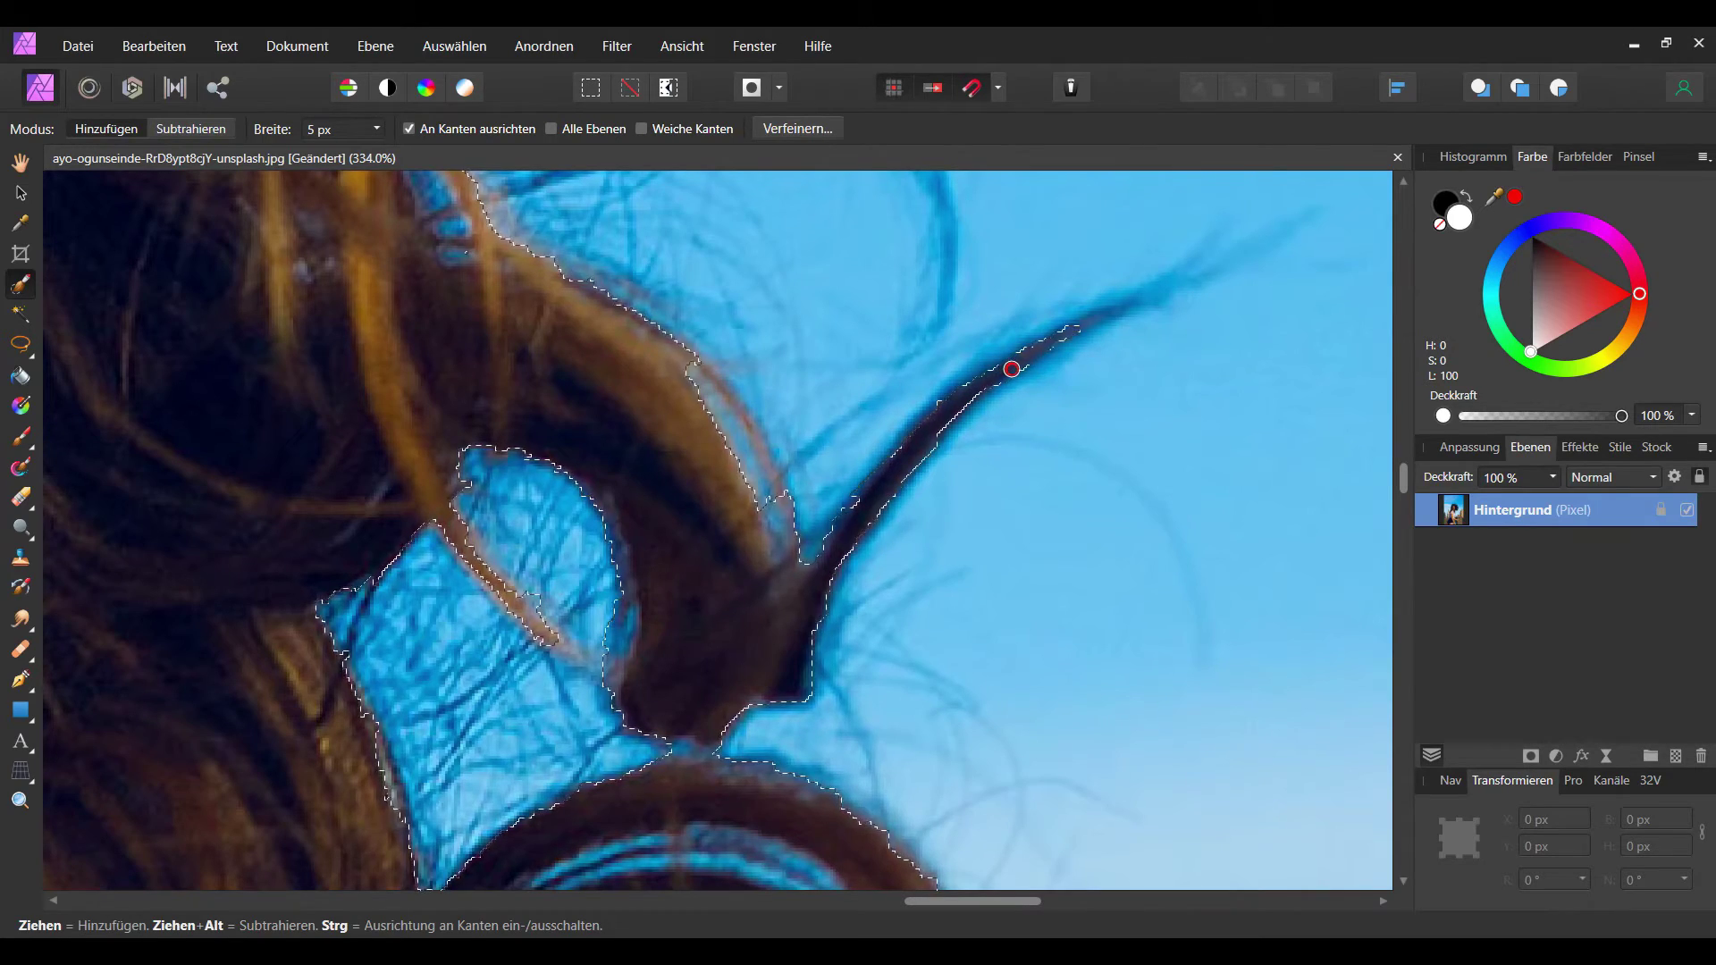
scroll(883, 425, "down", 5)
scroll(688, 556, "up", 2)
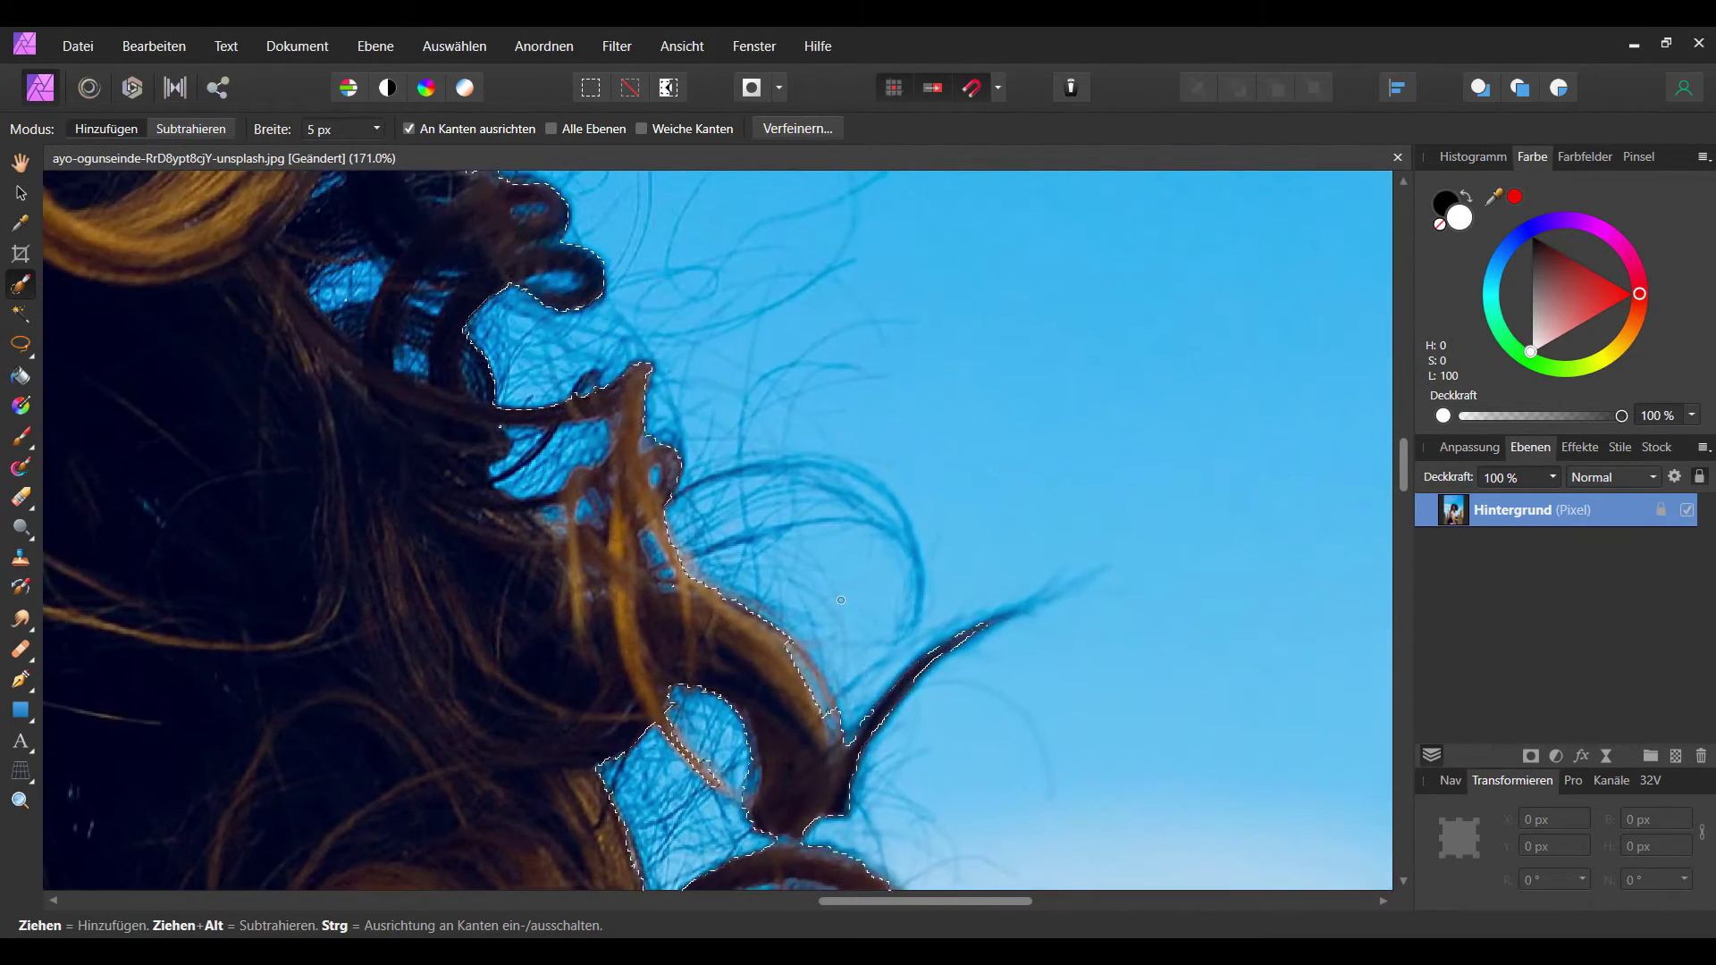
scroll(688, 556, "up", 1)
scroll(688, 556, "up", 1)
scroll(679, 572, "up", 1)
scroll(669, 589, "up", 1)
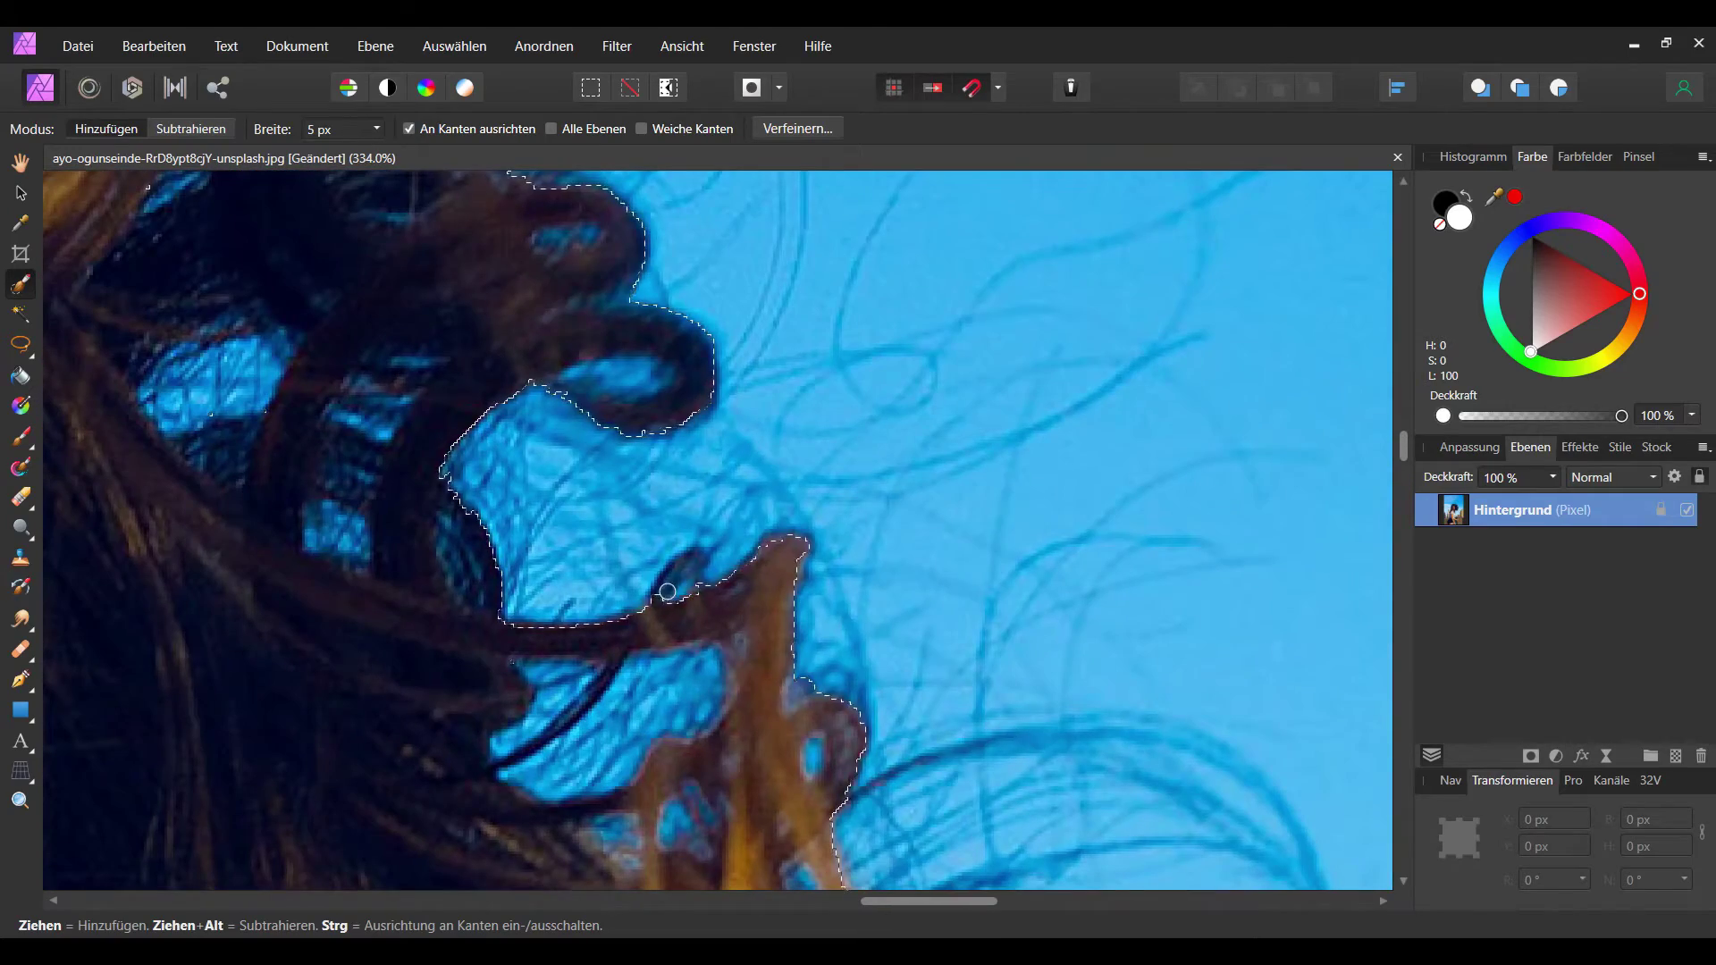
scroll(692, 570, "down", 1)
scroll(684, 581, "down", 1)
scroll(675, 594, "up", 1)
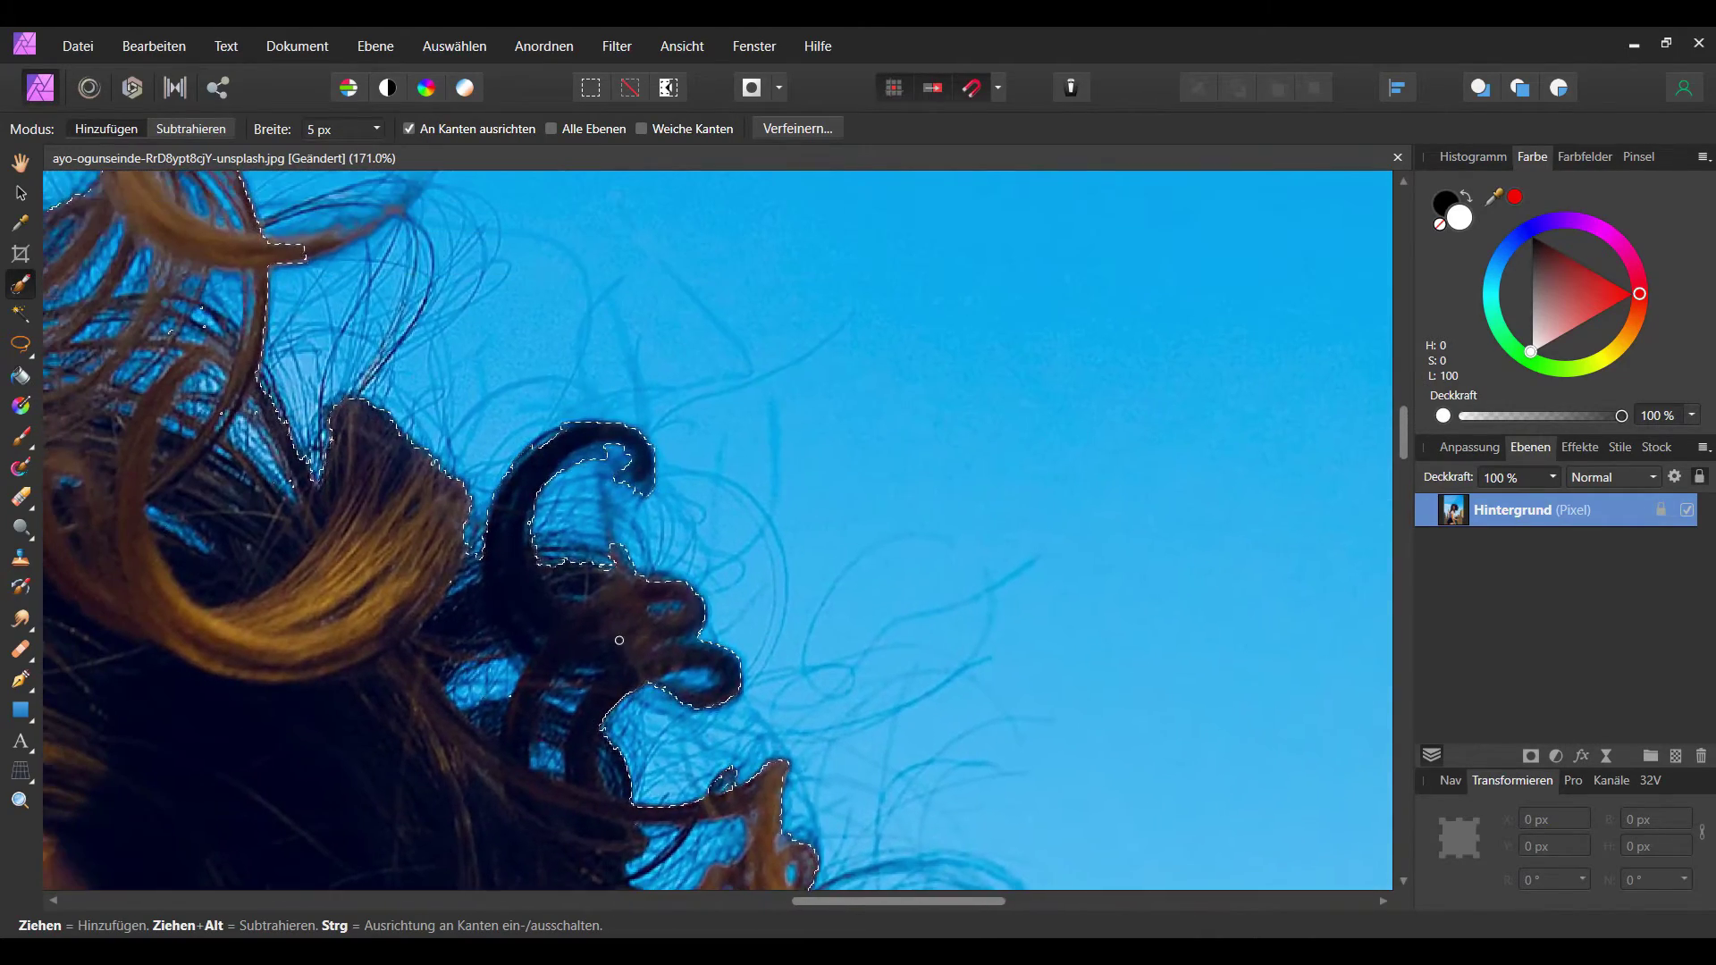
scroll(660, 617, "up", 1)
scroll(516, 500, "up", 2)
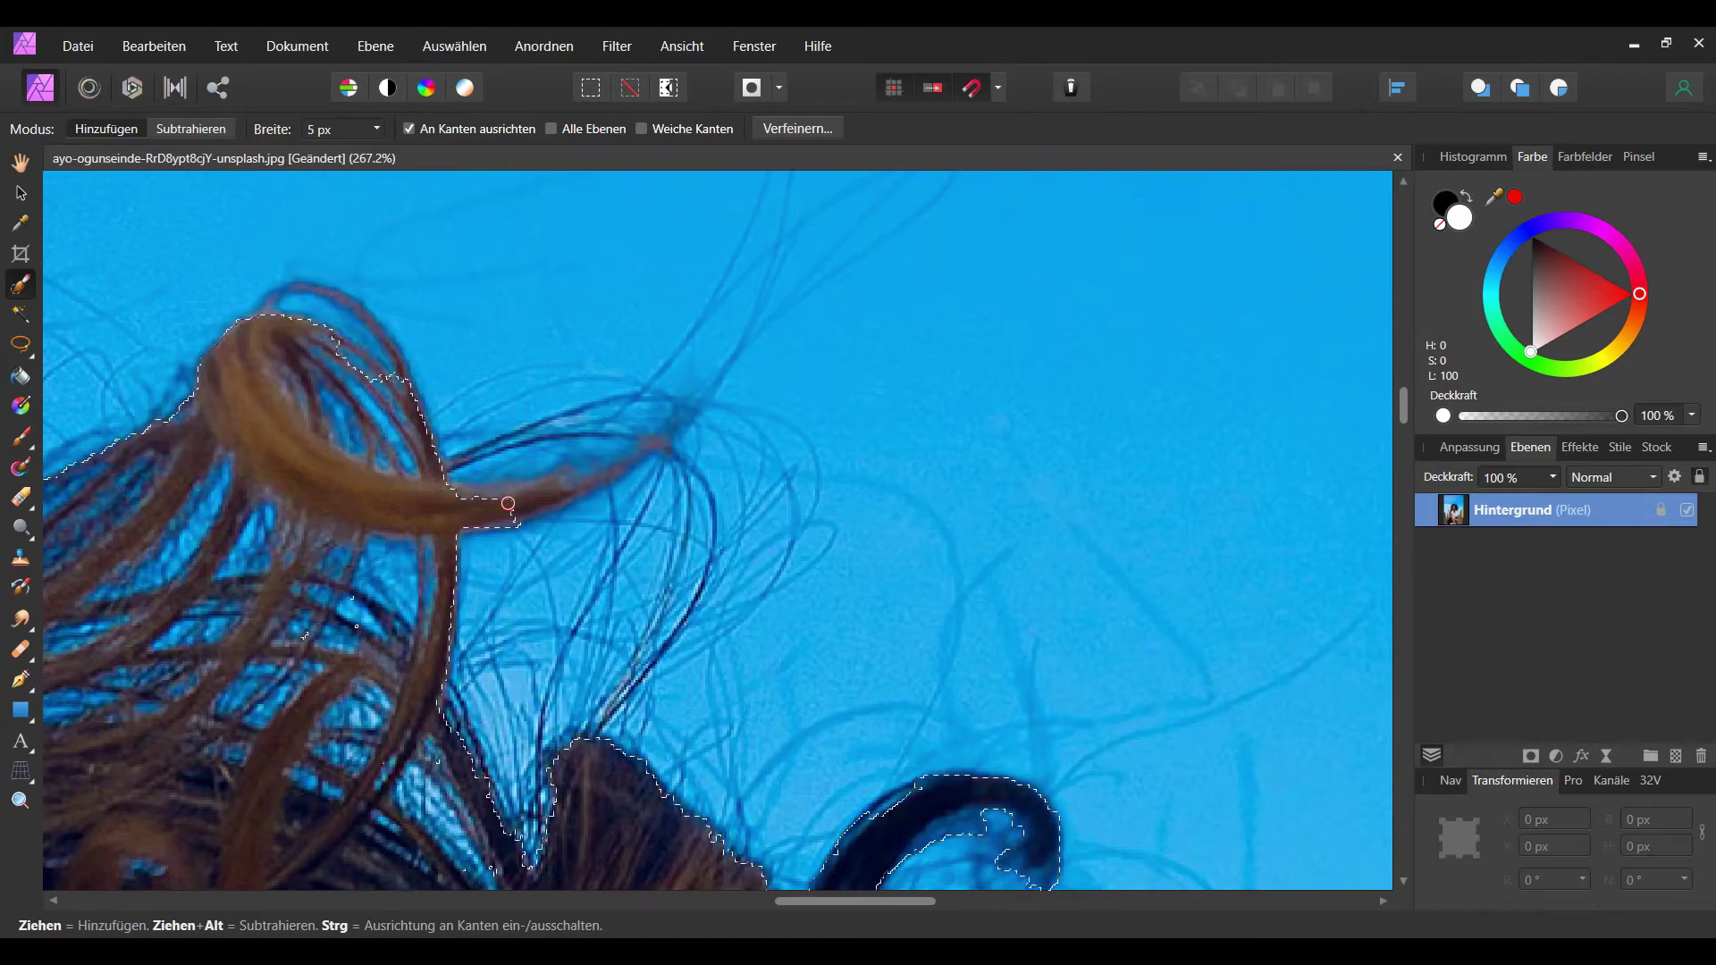
scroll(616, 482, "left", 5)
scroll(637, 476, "up", 1)
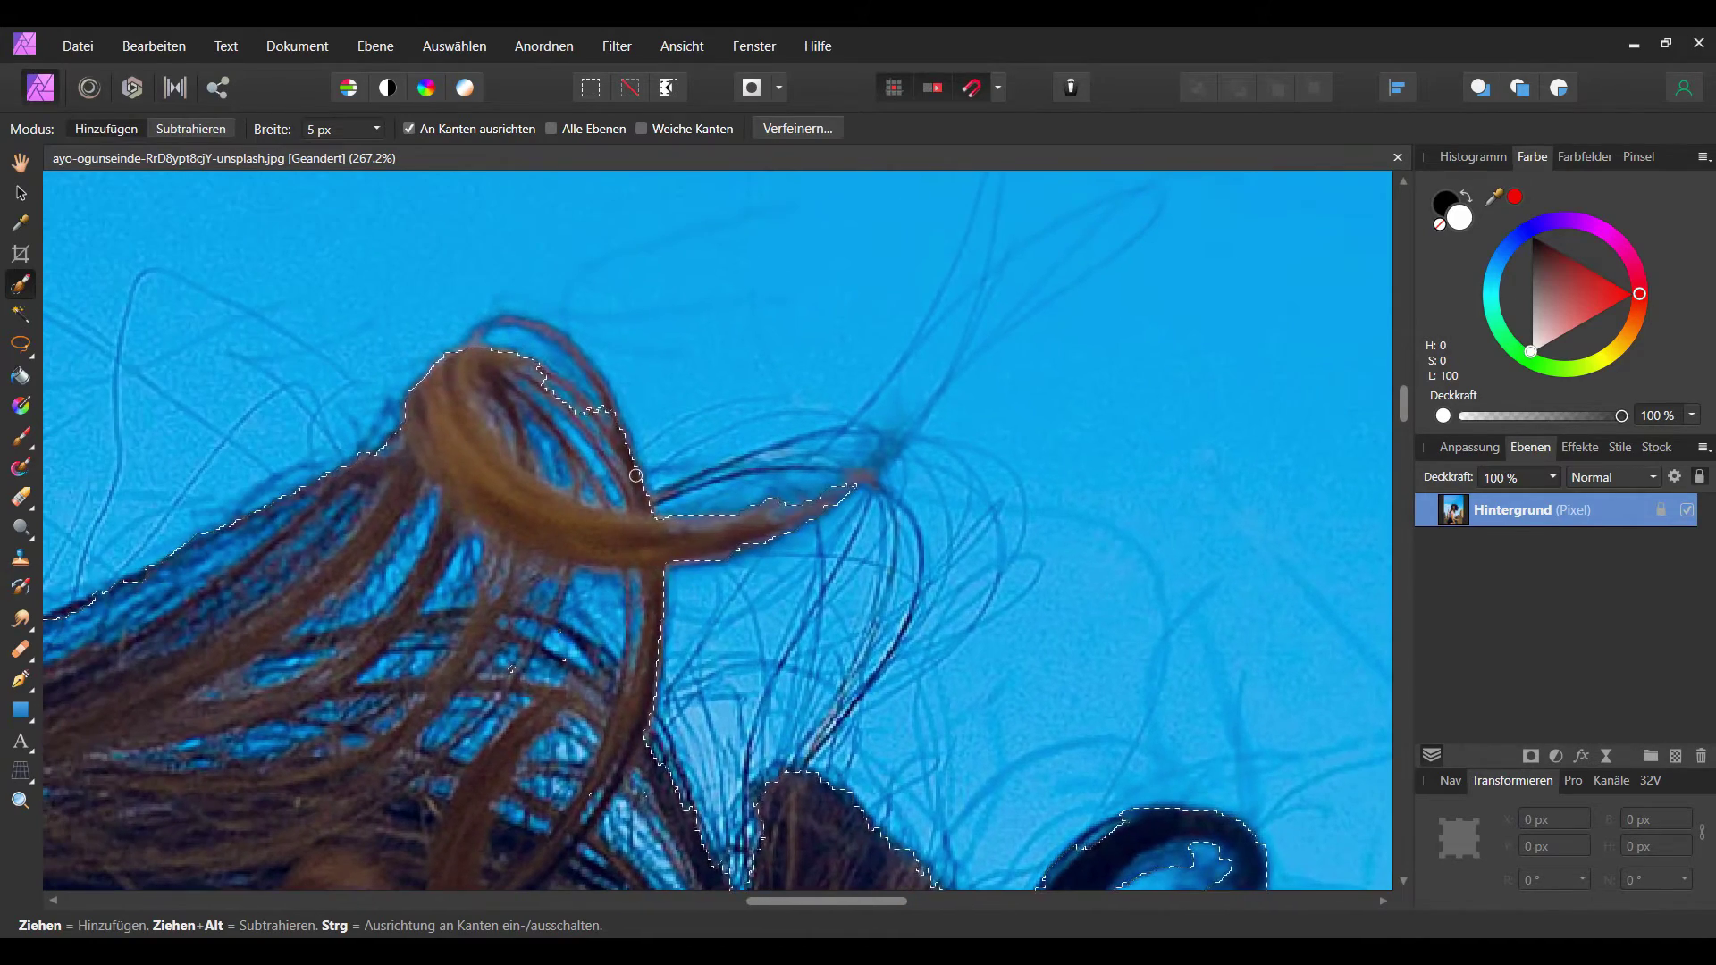
scroll(490, 441, "left", 1)
scroll(594, 682, "left", 5)
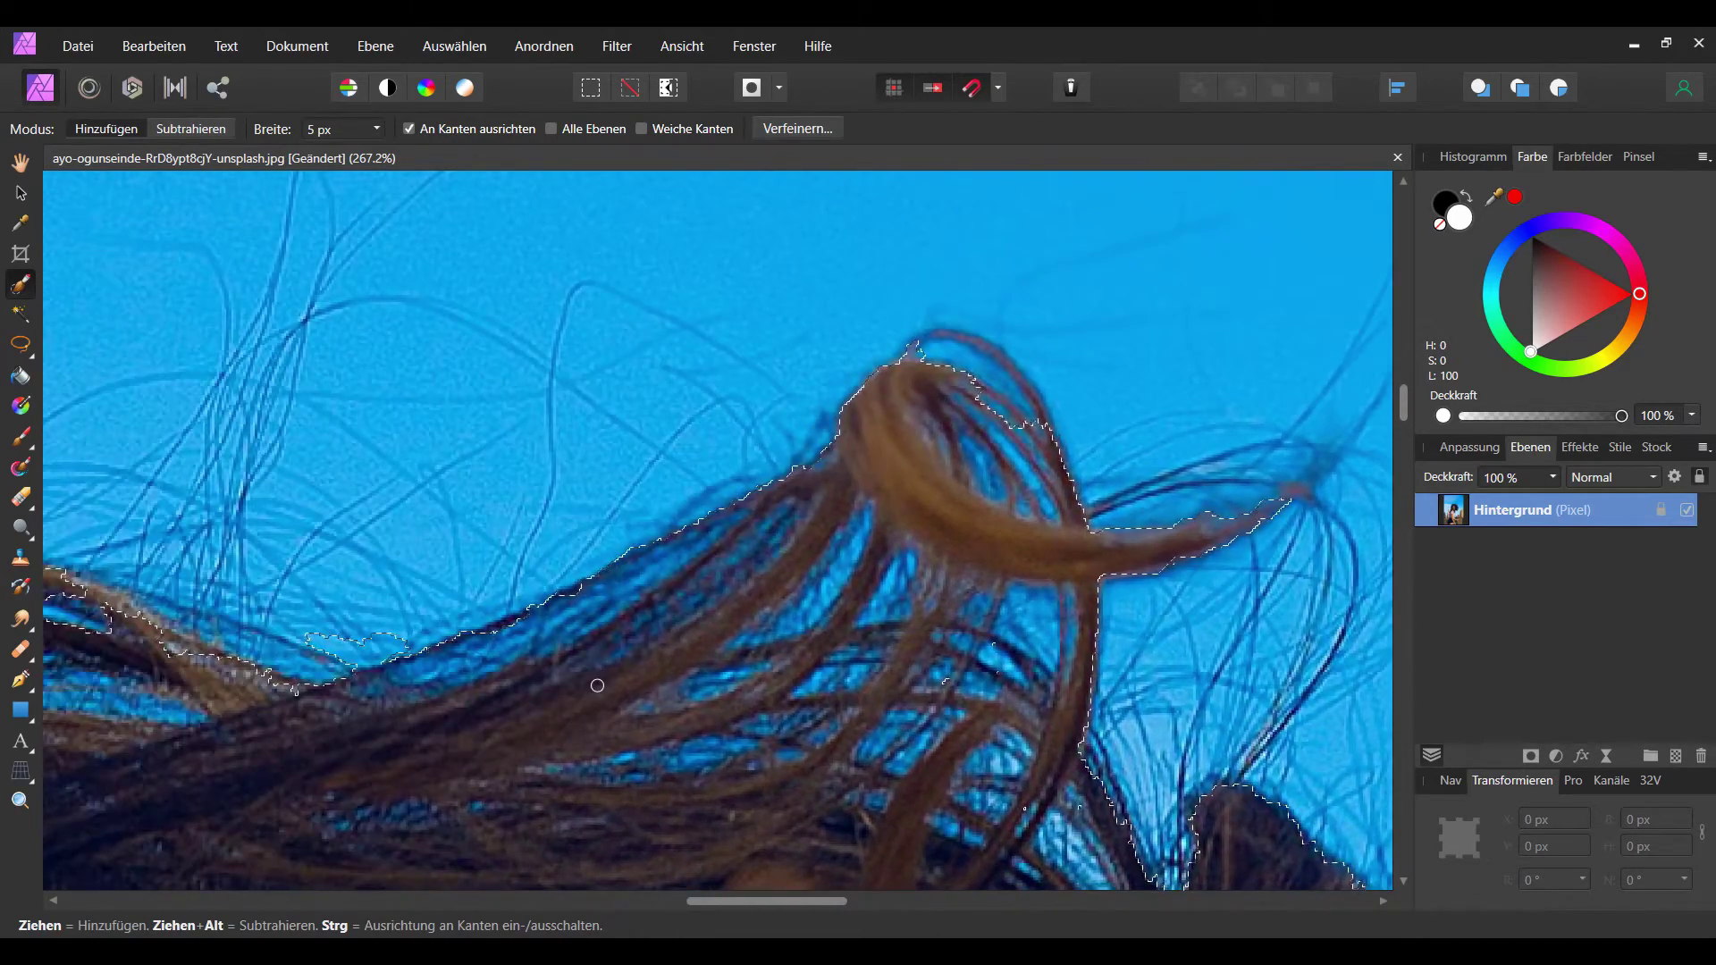
scroll(729, 592, "left", 5)
scroll(728, 592, "left", 3)
scroll(729, 593, "down", 1)
key("alt")
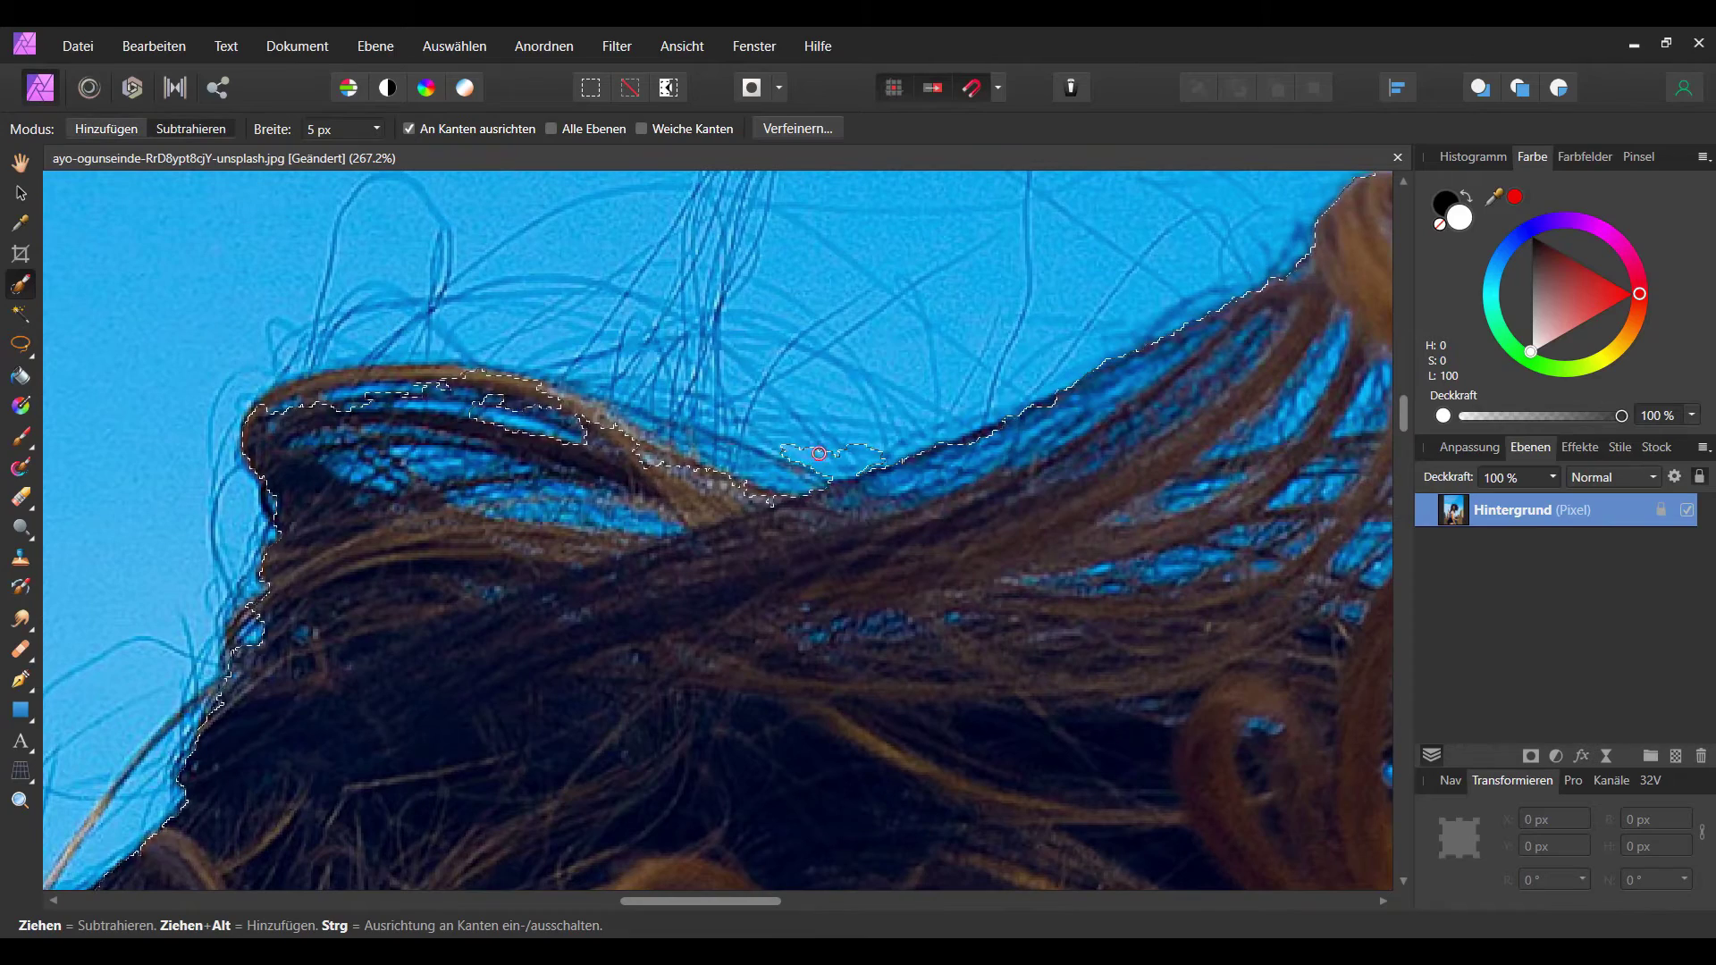
Step: Remove the stray sliver above the top hair edge from the selection
left_click_drag(366, 382, 292, 392)
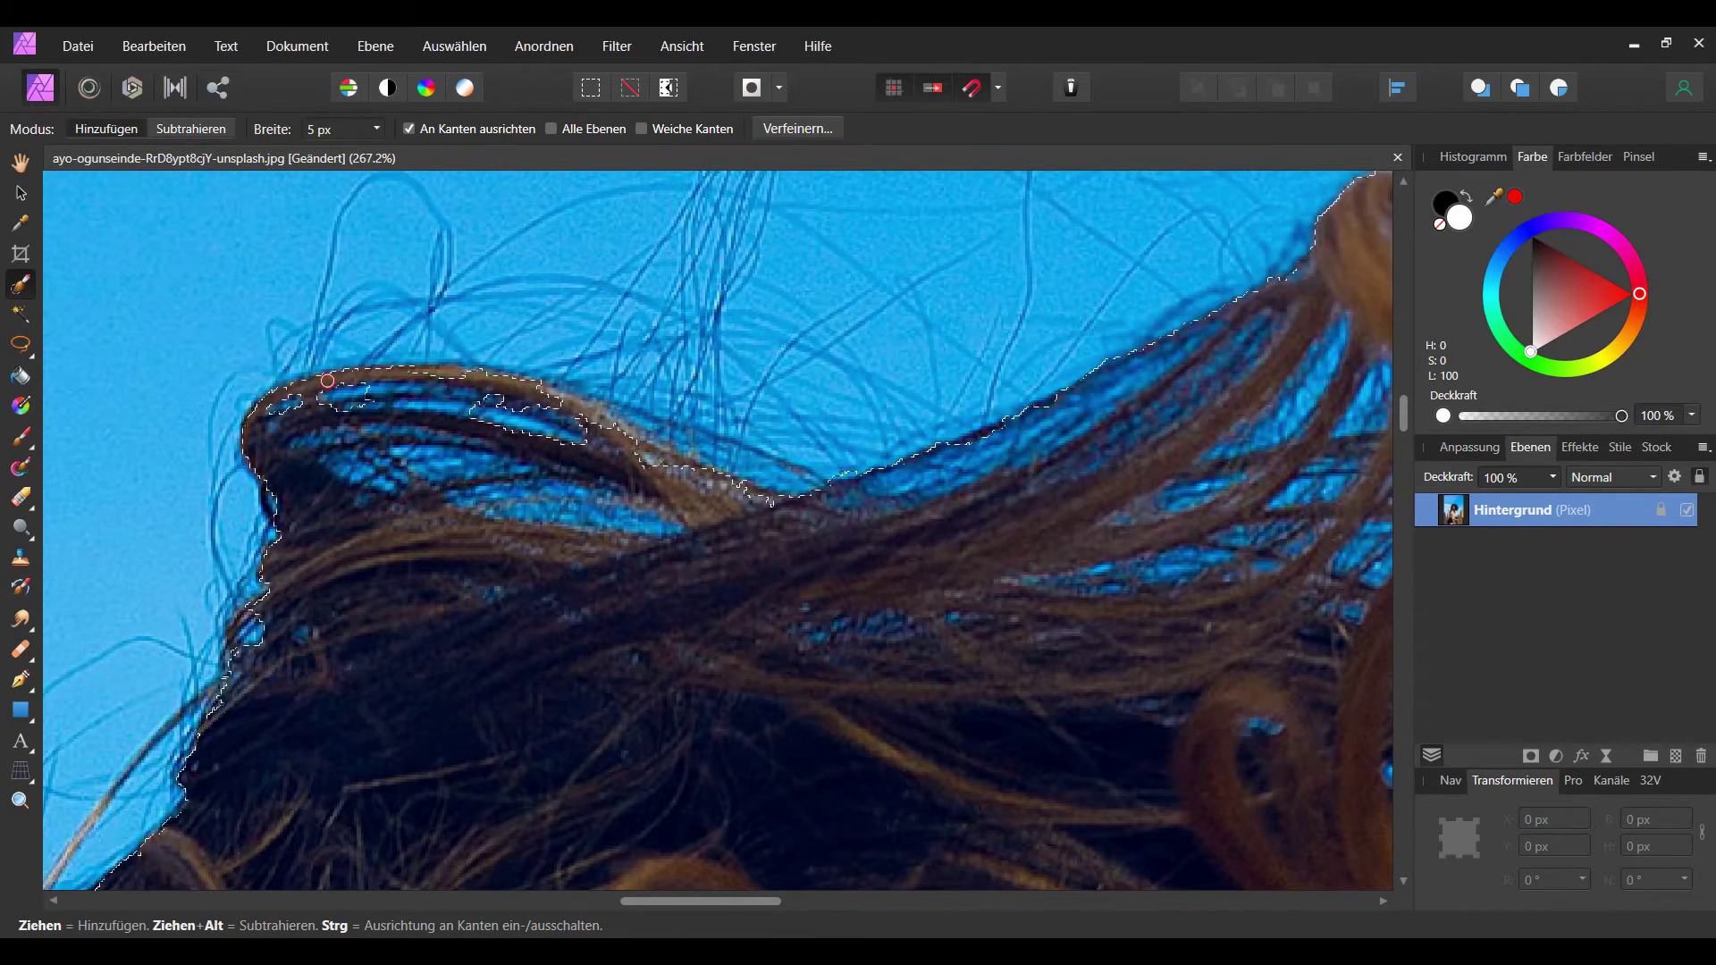
scroll(292, 392, "left", 3)
scroll(447, 429, "down", 3)
scroll(581, 456, "down", 3)
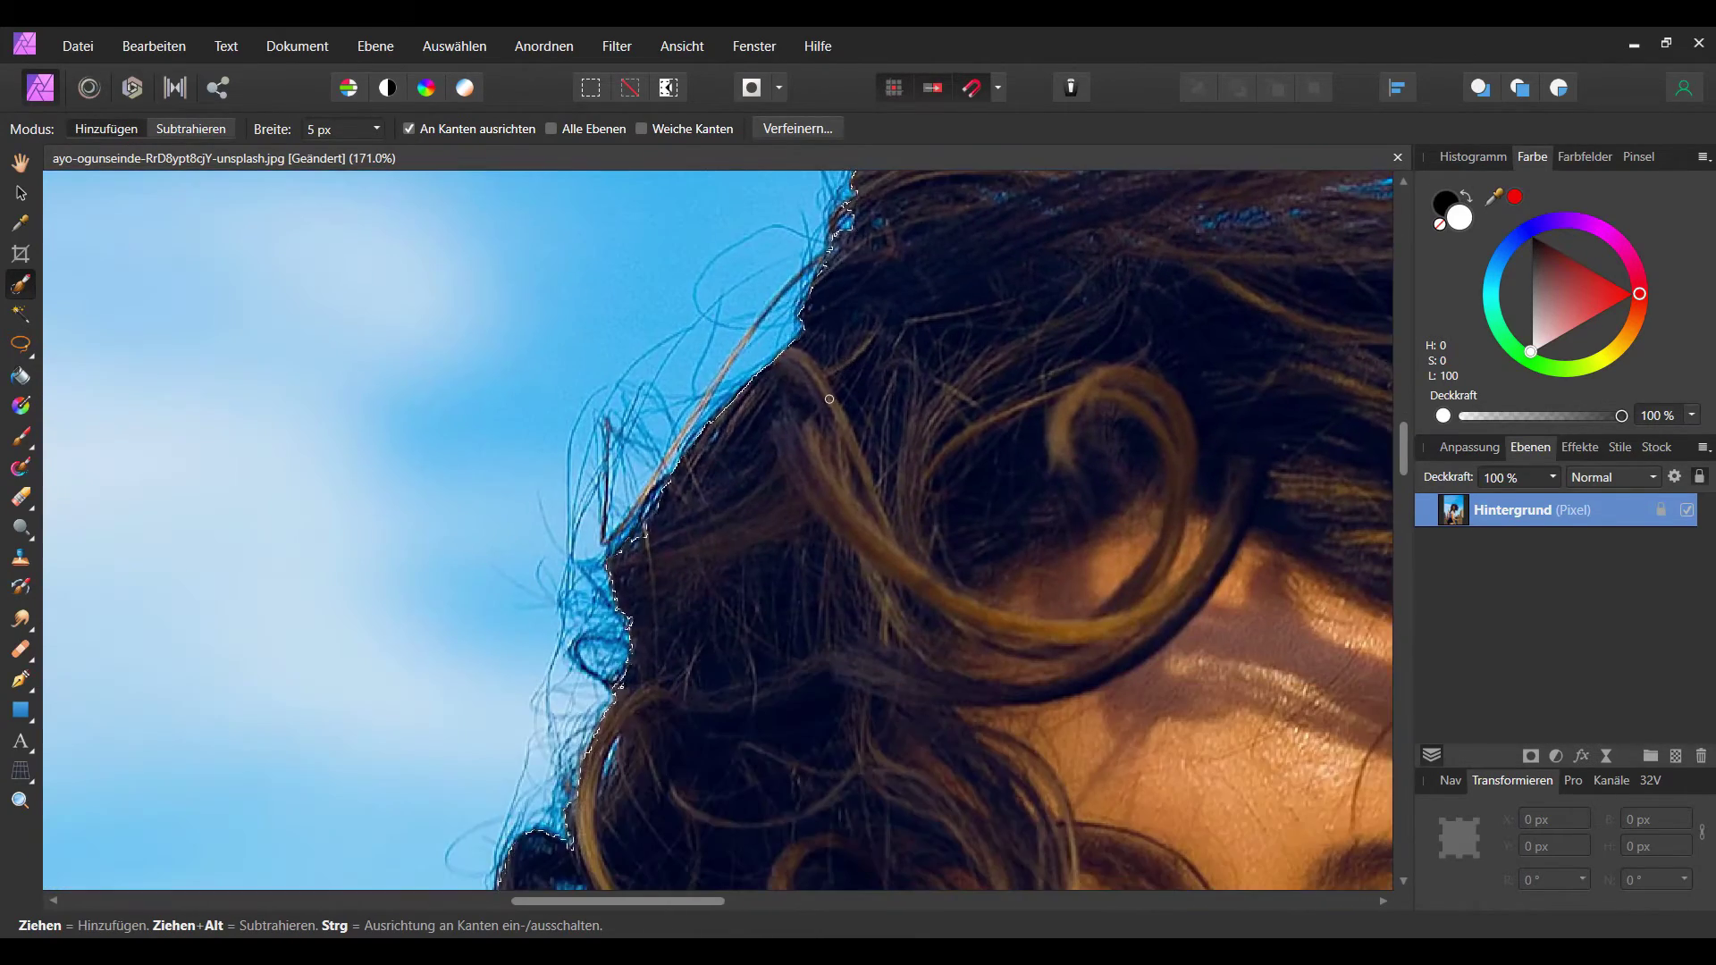
scroll(695, 481, "left", 2)
scroll(695, 481, "up", 1)
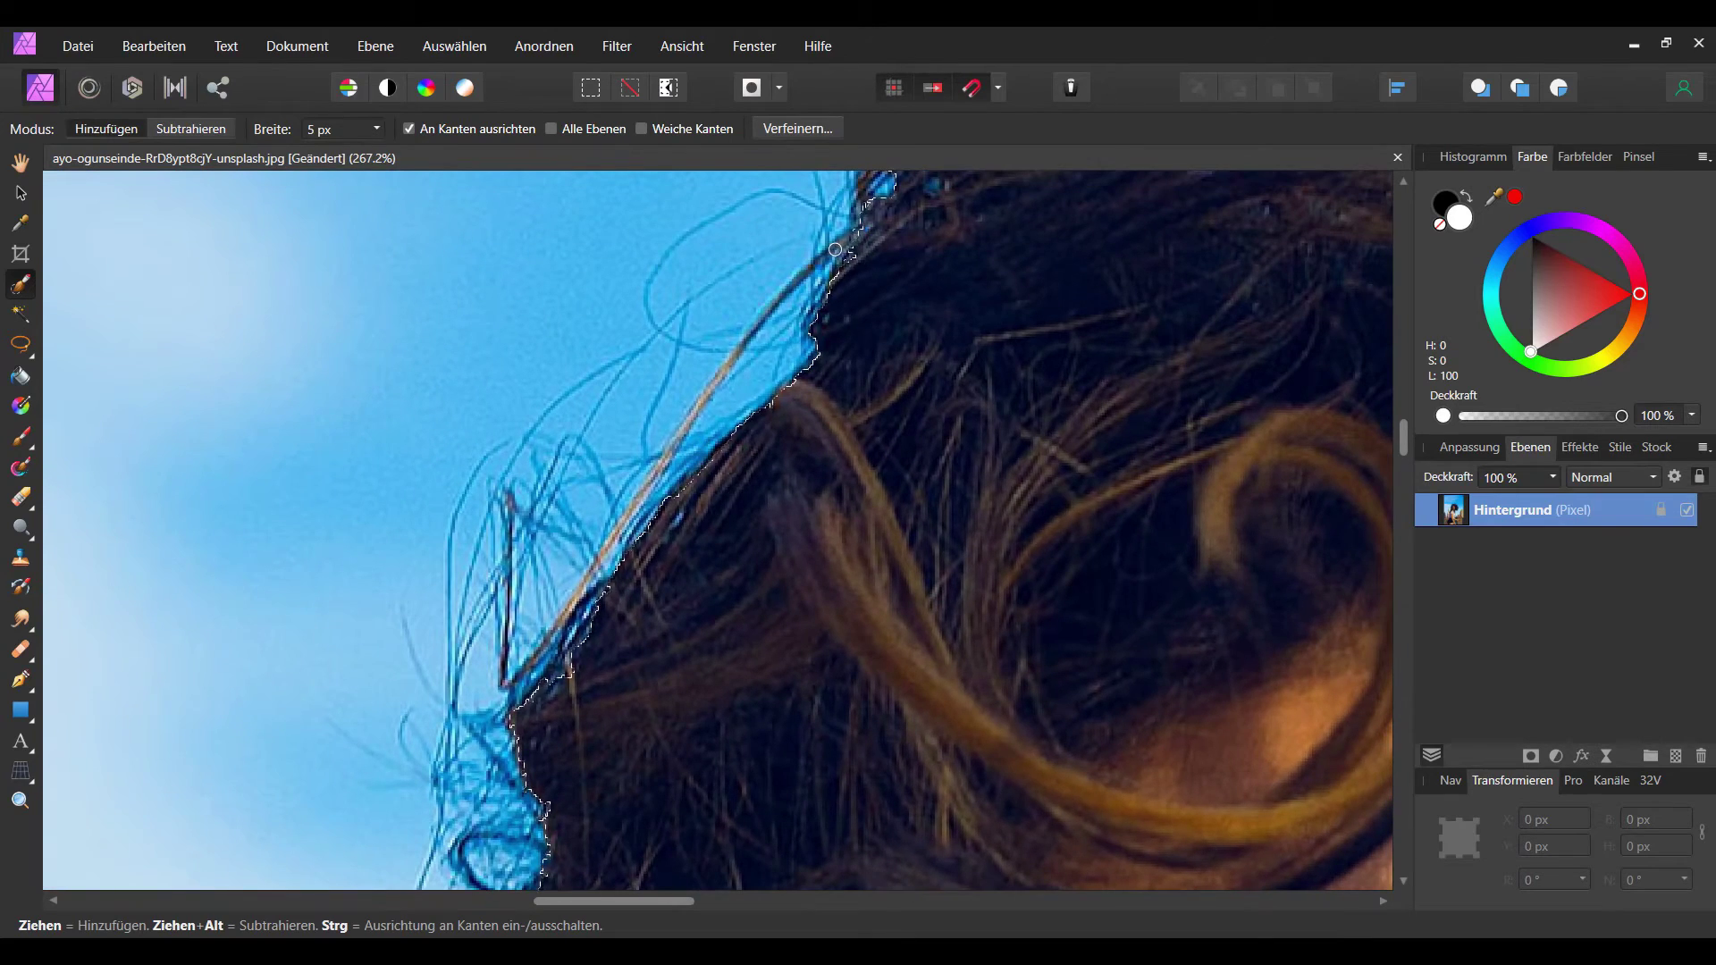
scroll(644, 644, "left", 2)
scroll(715, 625, "down", 3)
scroll(726, 652, "down", 3)
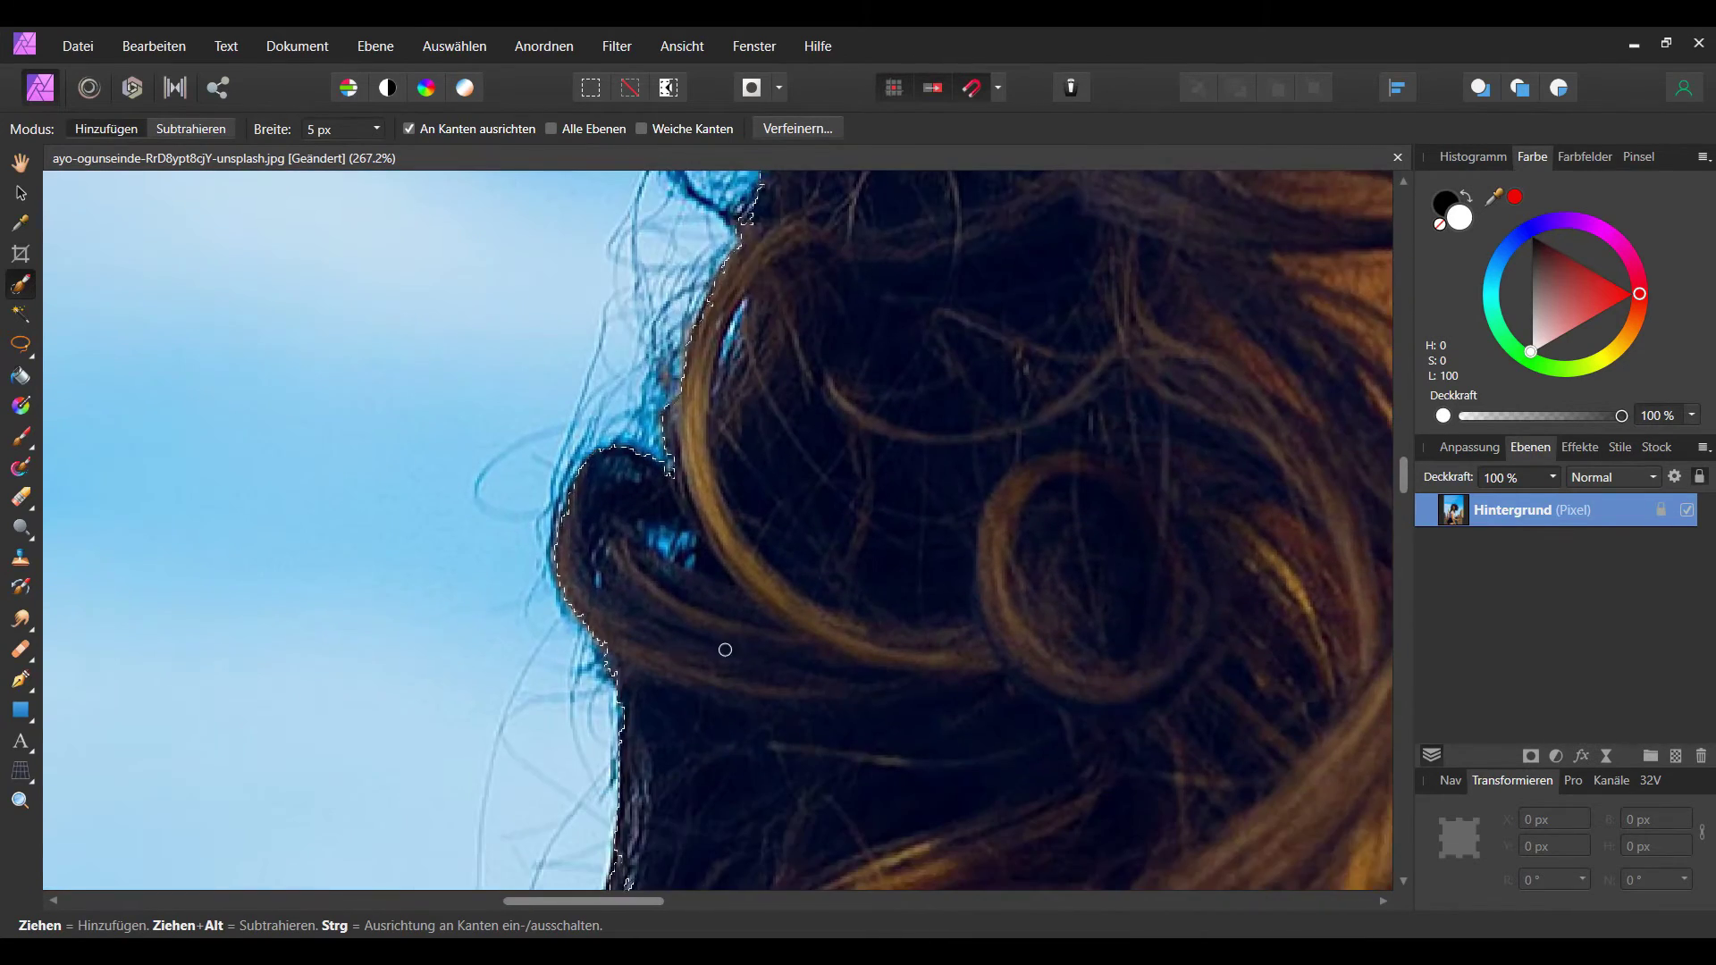
scroll(732, 630, "down", 2)
scroll(738, 610, "down", 2)
scroll(715, 621, "down", 3)
scroll(697, 630, "down", 3)
scroll(672, 640, "down", 2)
scroll(432, 549, "up", 2)
scroll(431, 549, "up", 1)
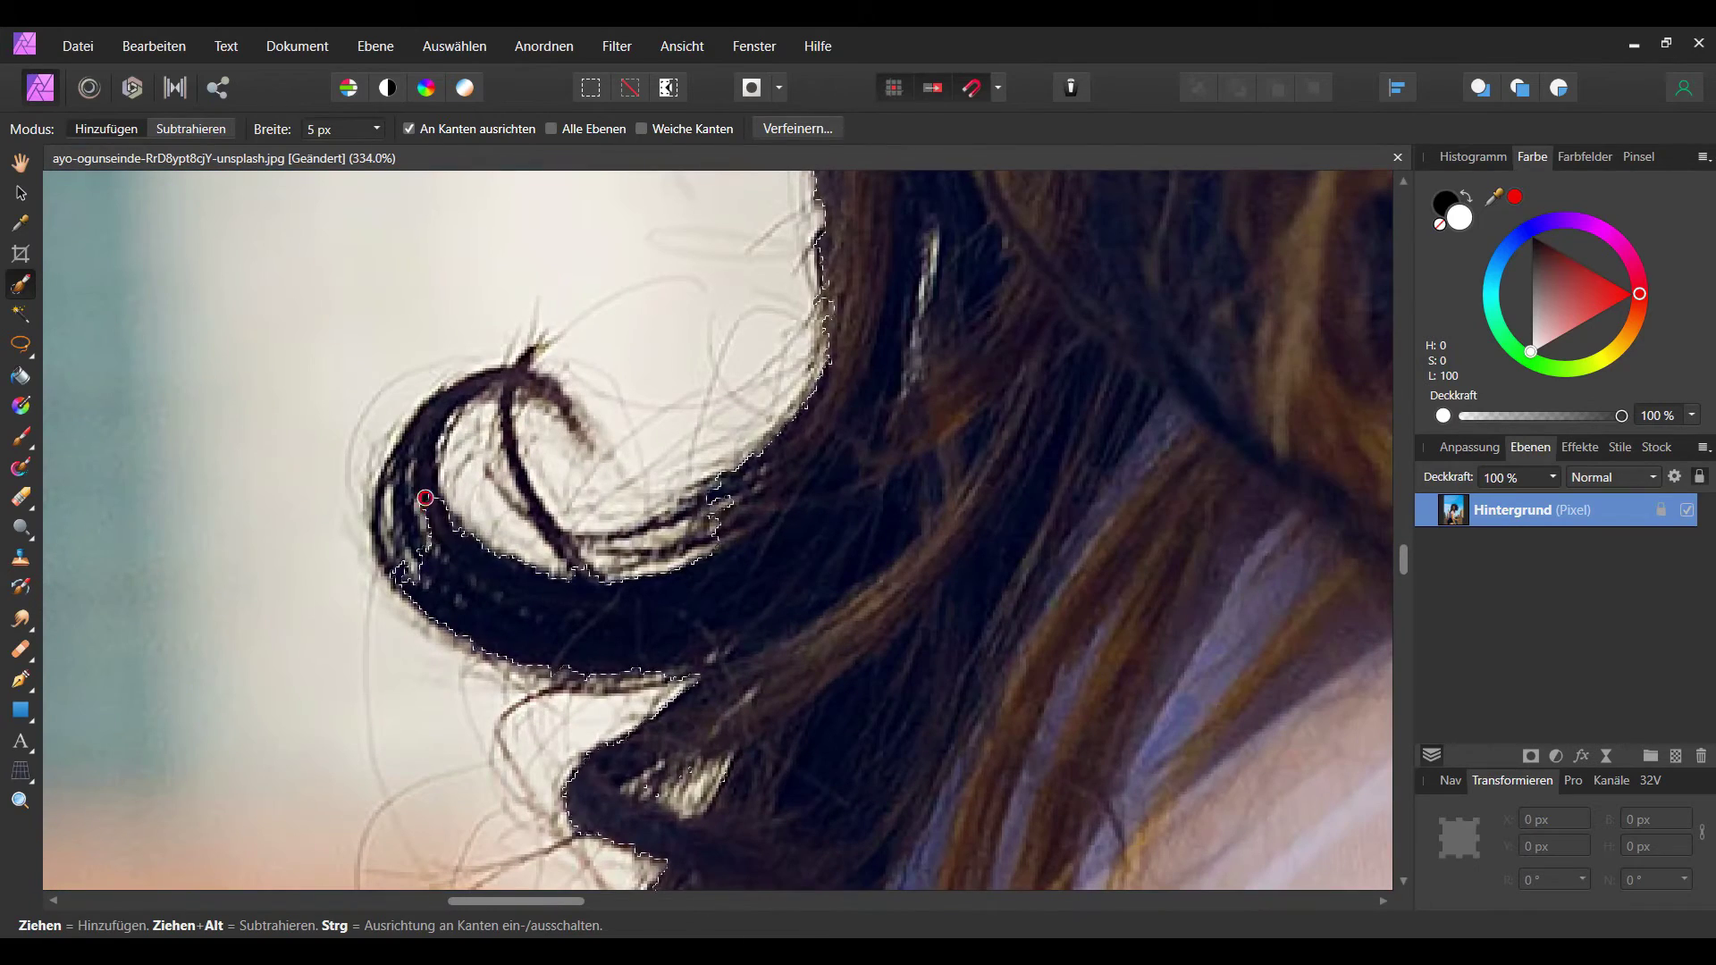
Step: Add the inside of the dark hair curl, then zoom out to 44.8%
mouse_move(520, 394)
left_mouse_down()
mouse_move(396, 473)
mouse_move(590, 657)
left_mouse_up()
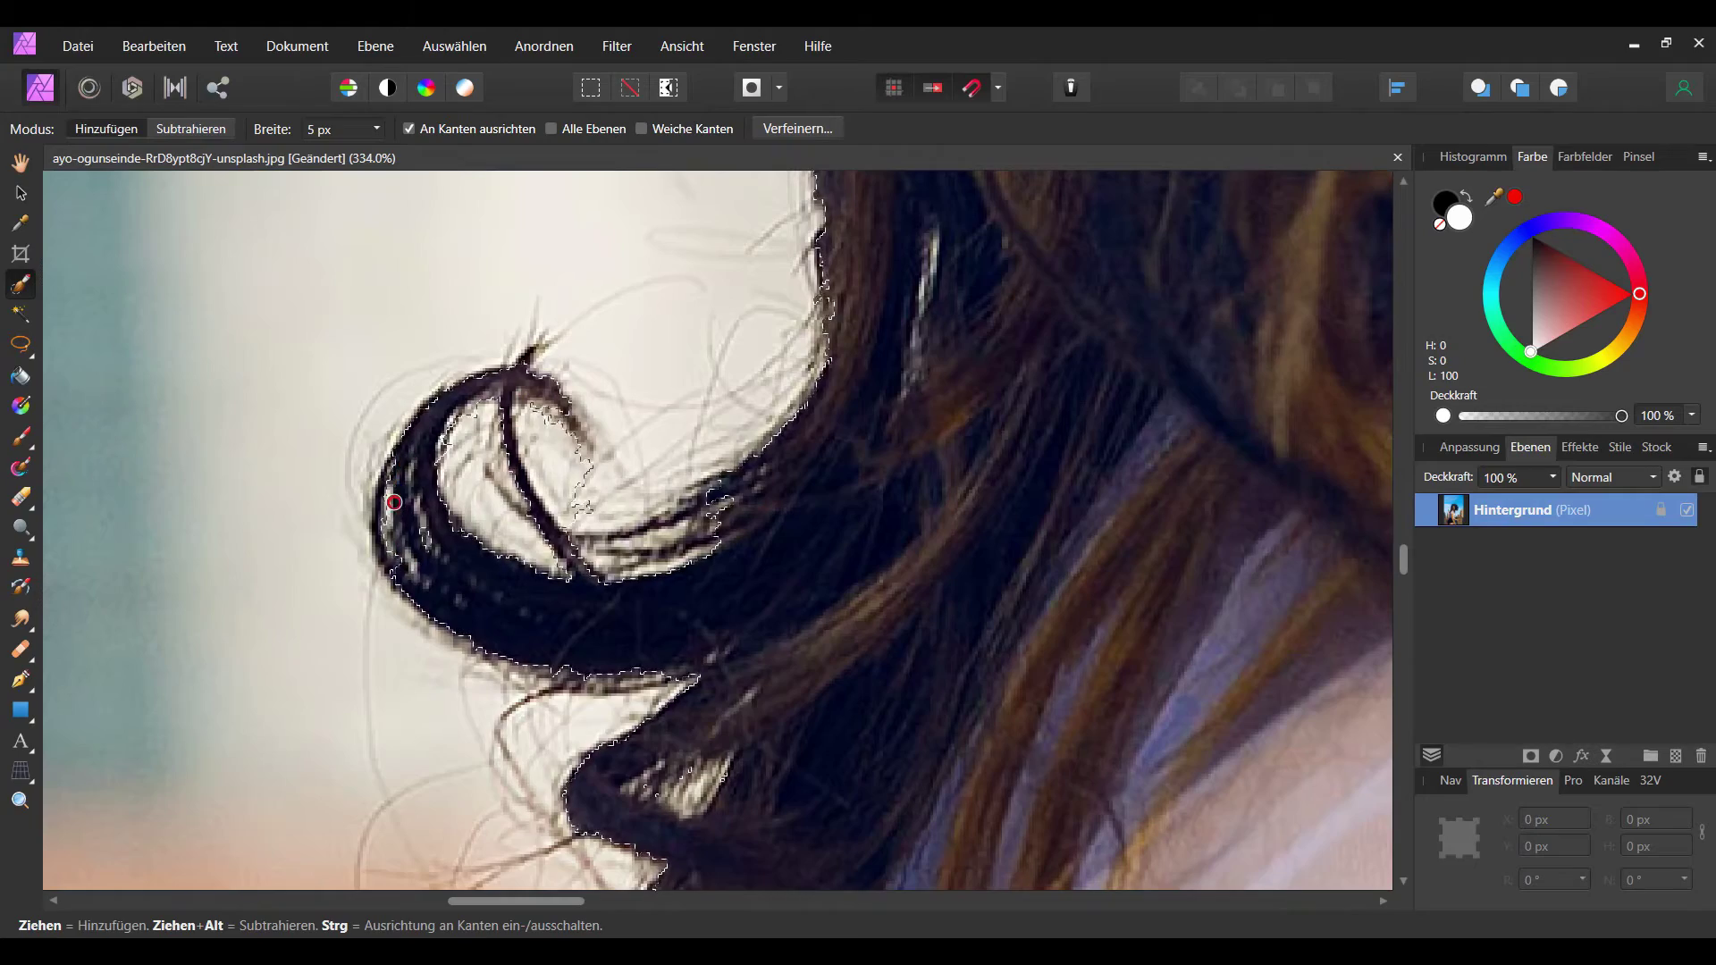
scroll(391, 555, "down", 3)
scroll(559, 498, "down", 2)
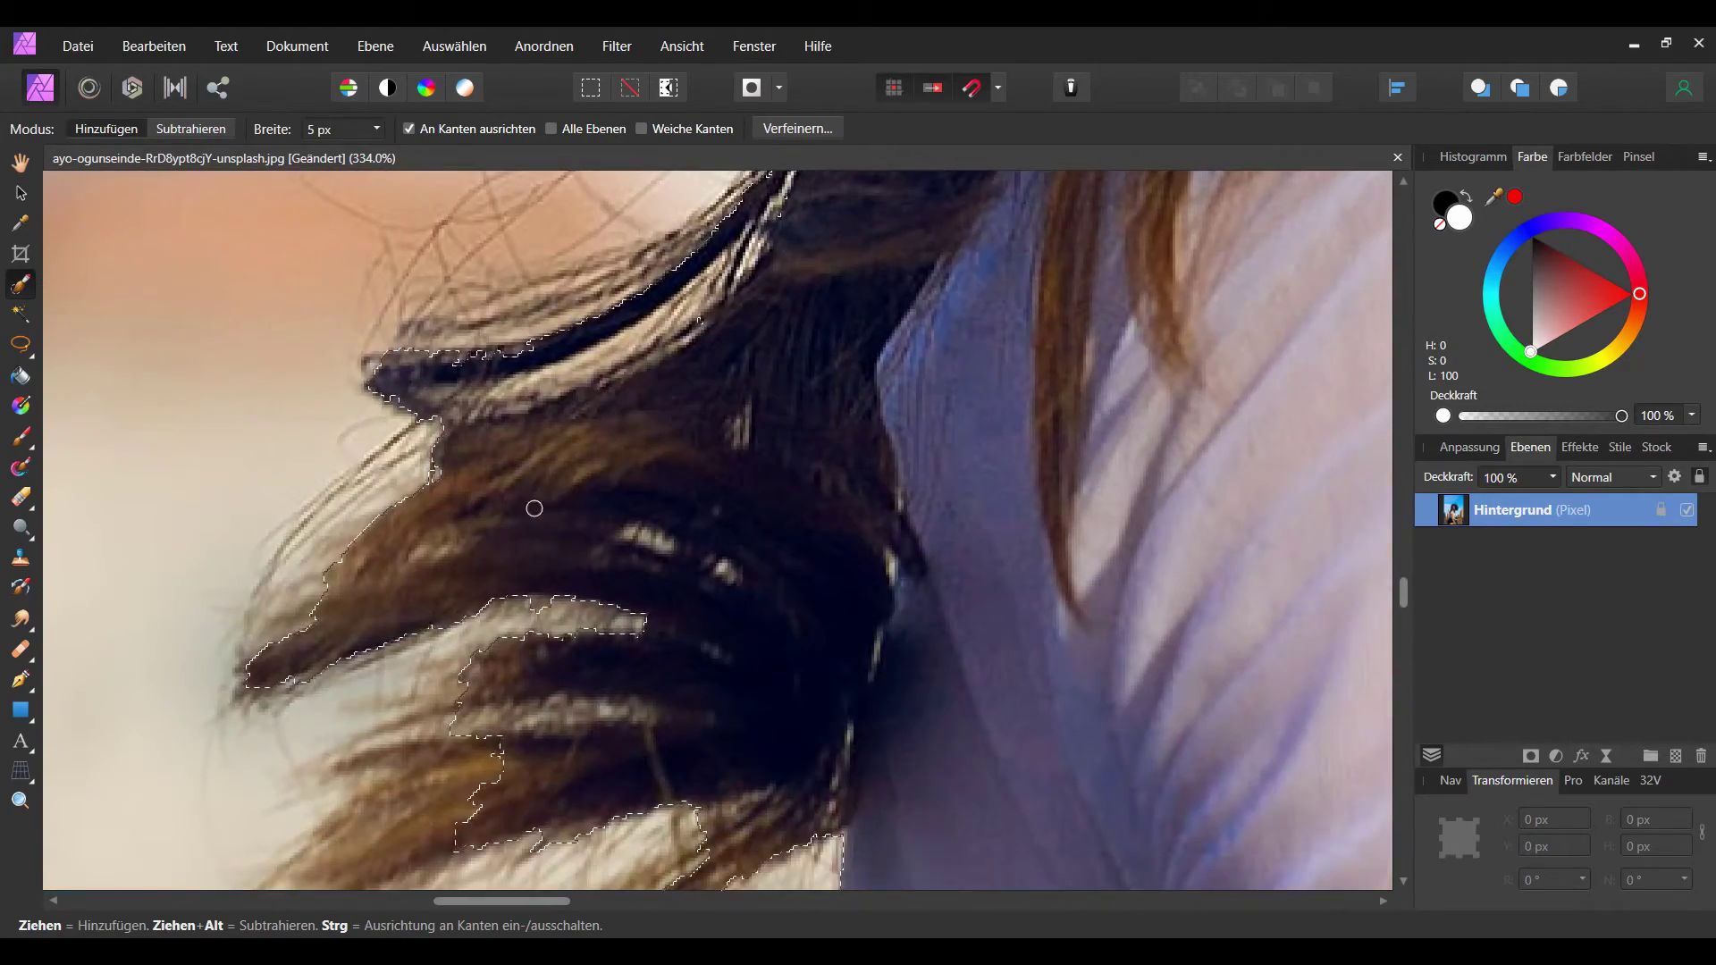
scroll(560, 590, "down", 2)
scroll(625, 715, "down", 3)
scroll(694, 781, "down", 1)
scroll(694, 782, "down", 1)
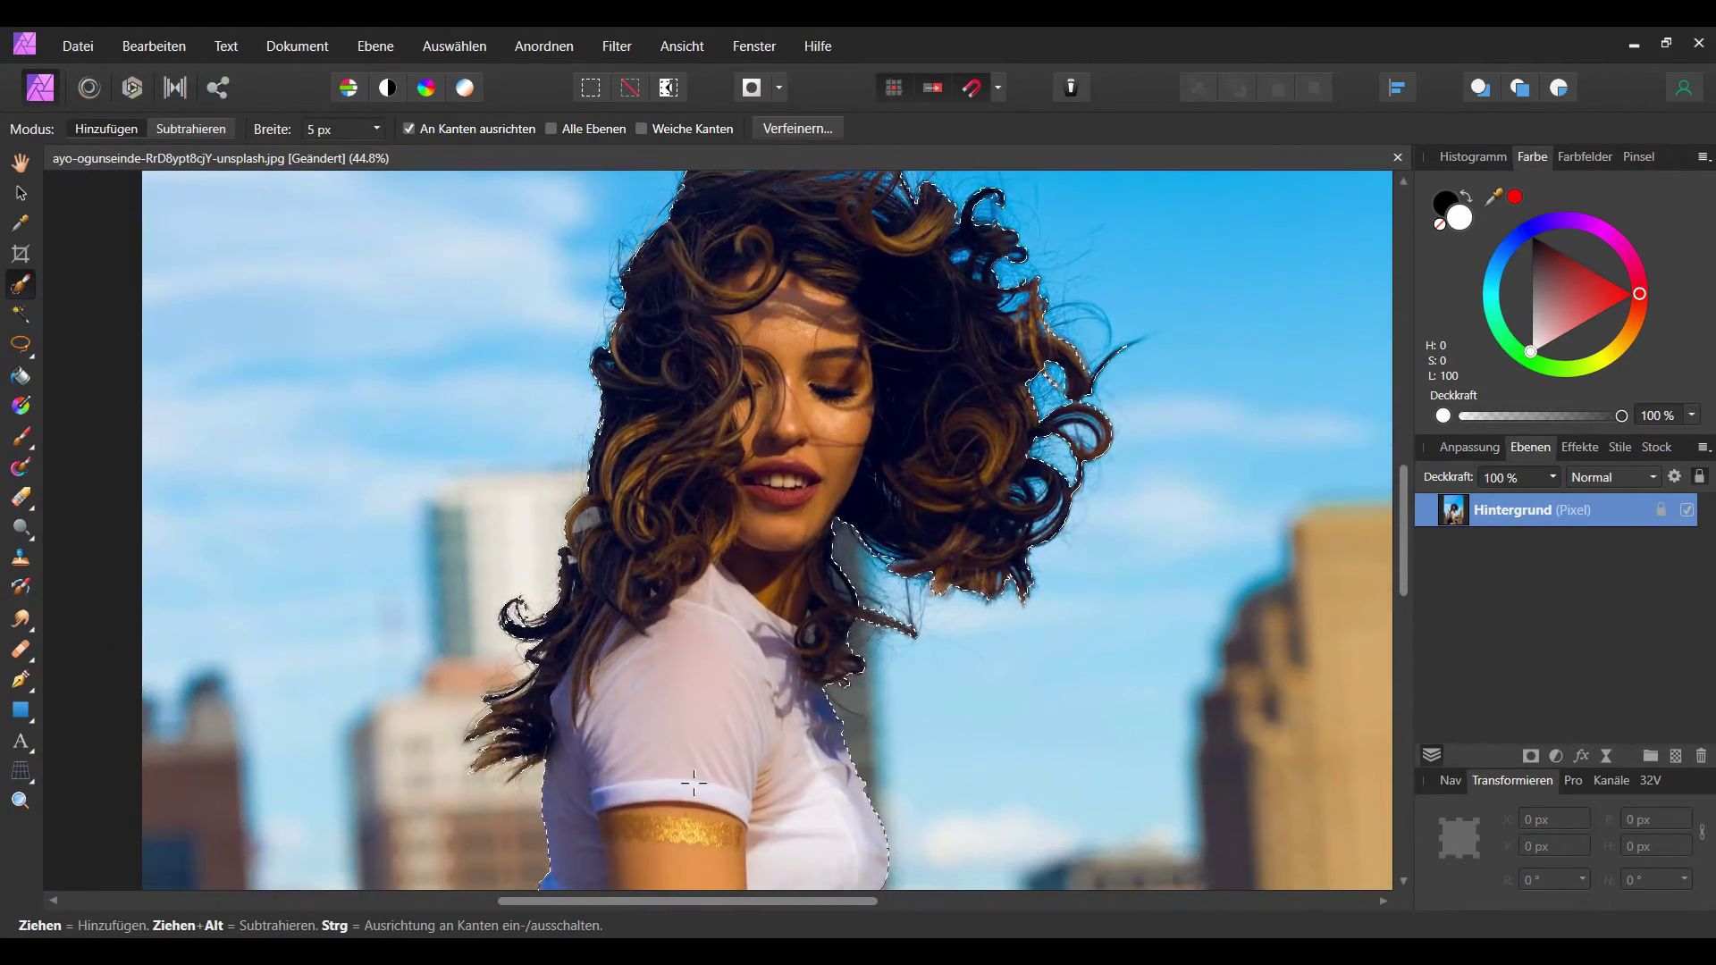
scroll(793, 712, "up", 1)
scroll(804, 710, "up", 2)
scroll(809, 709, "right", 1)
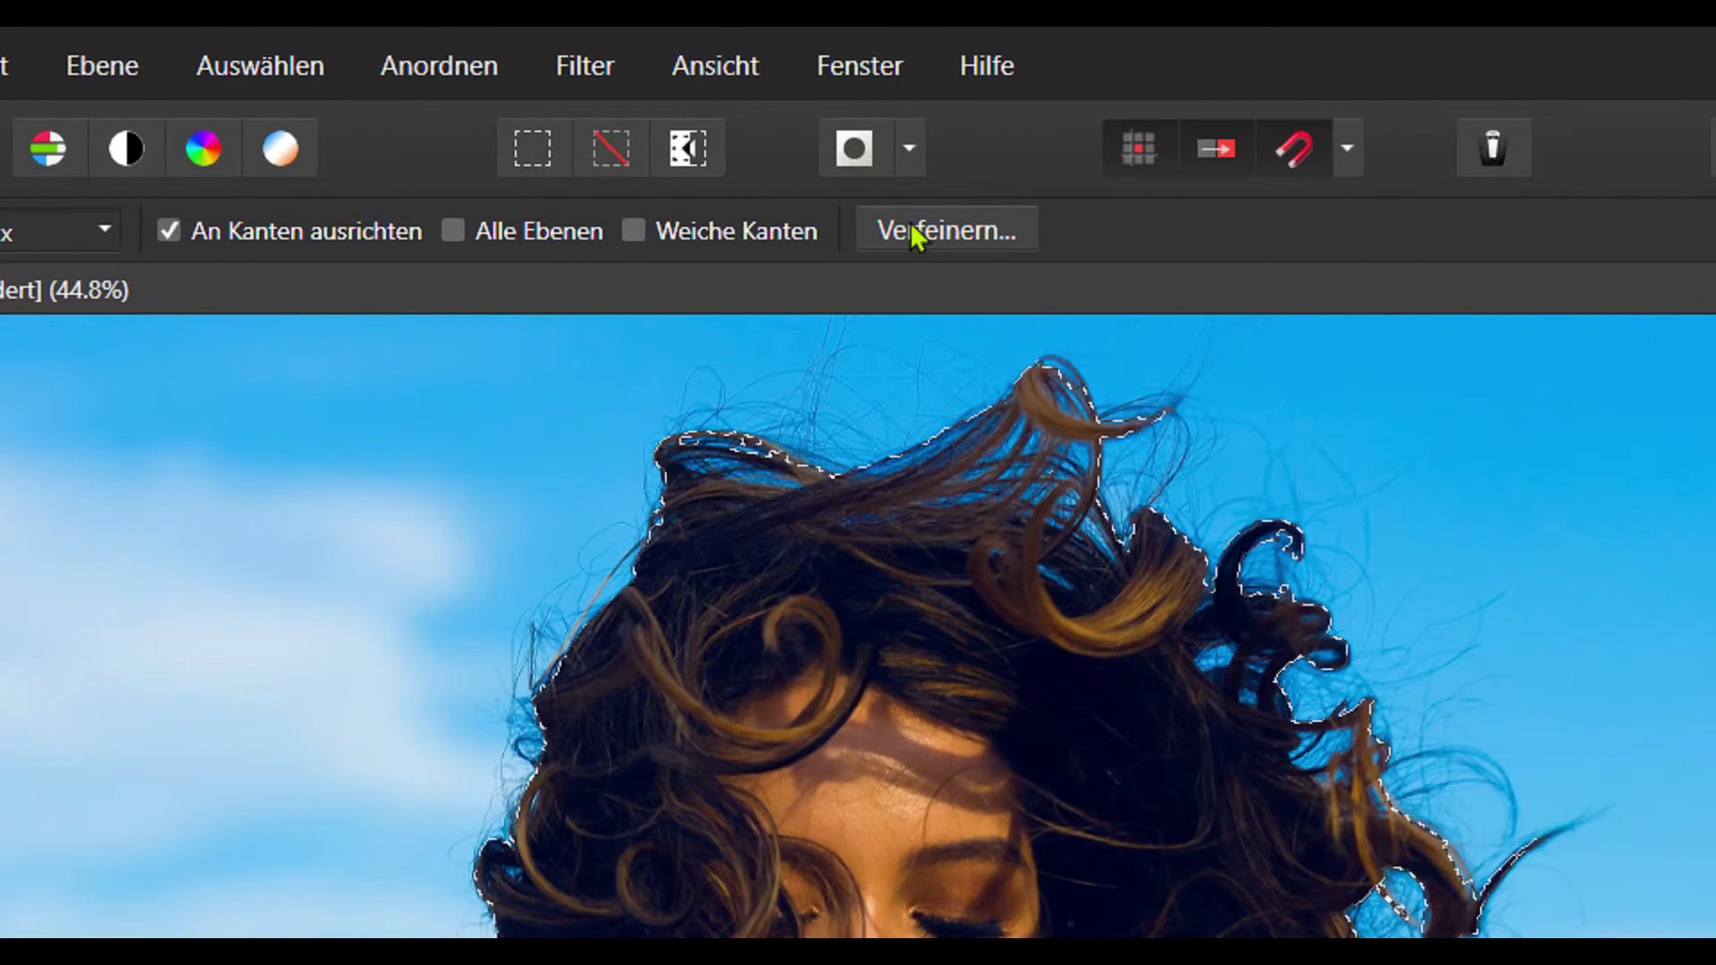
Step: Open Refine Selection, move its panel off the woman, and increase smoothing slightly
left_click(916, 234)
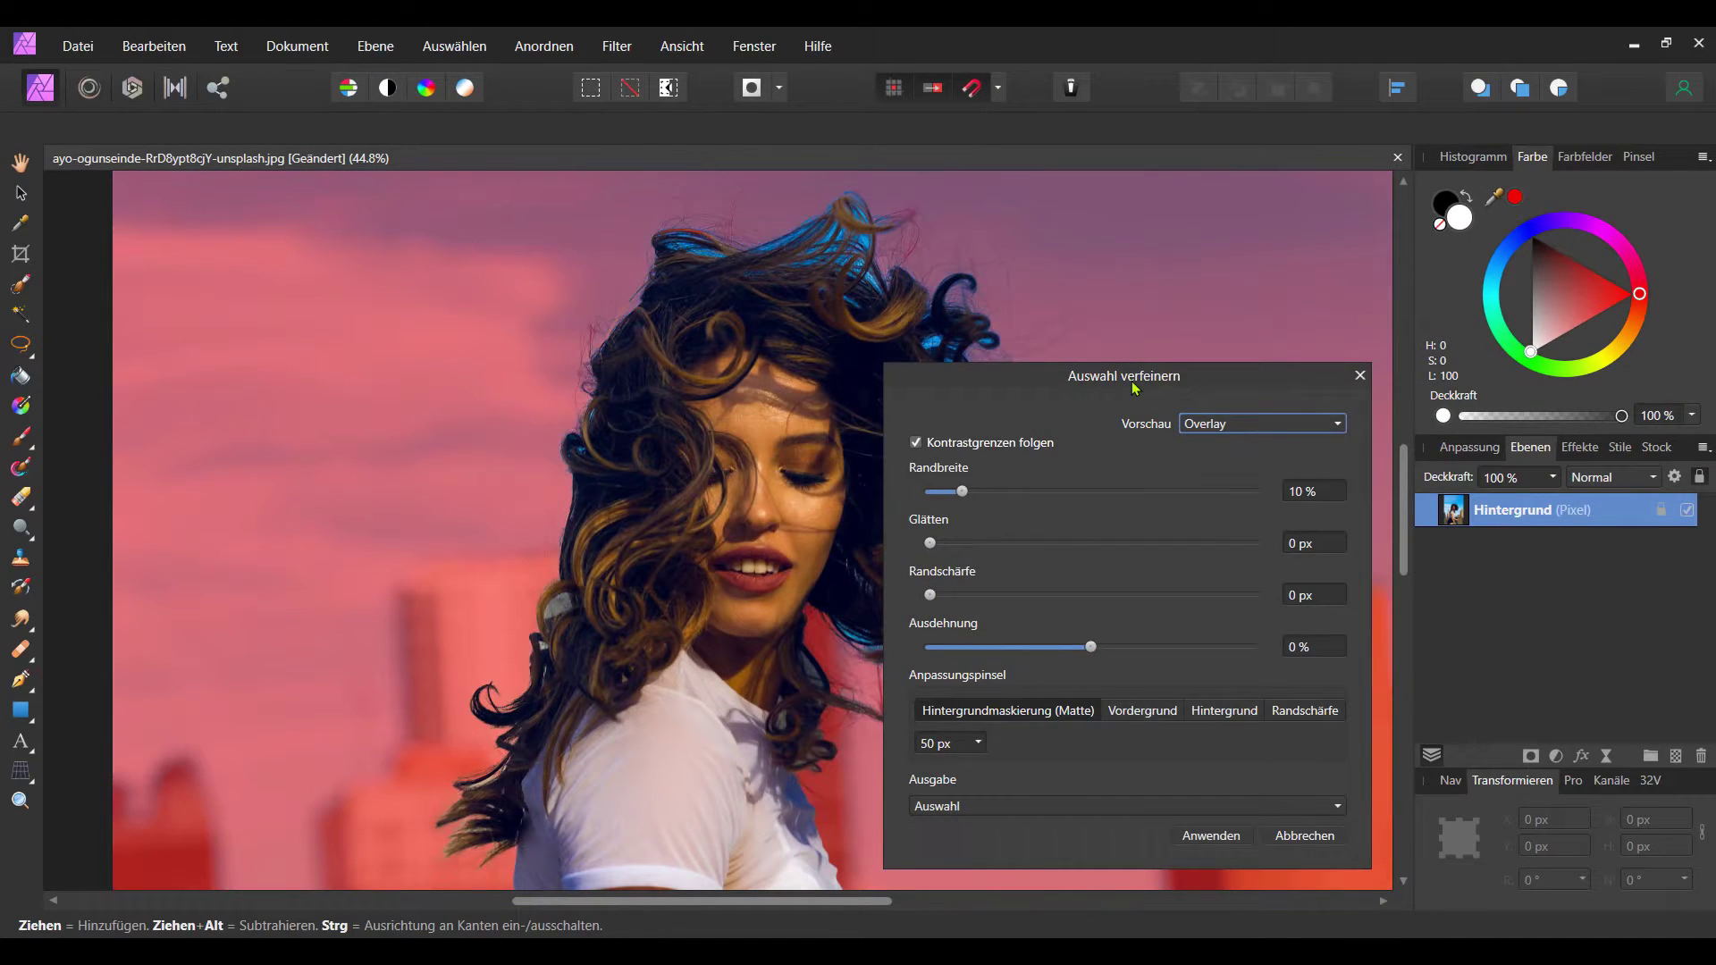
left_click_drag(1123, 369, 1266, 271)
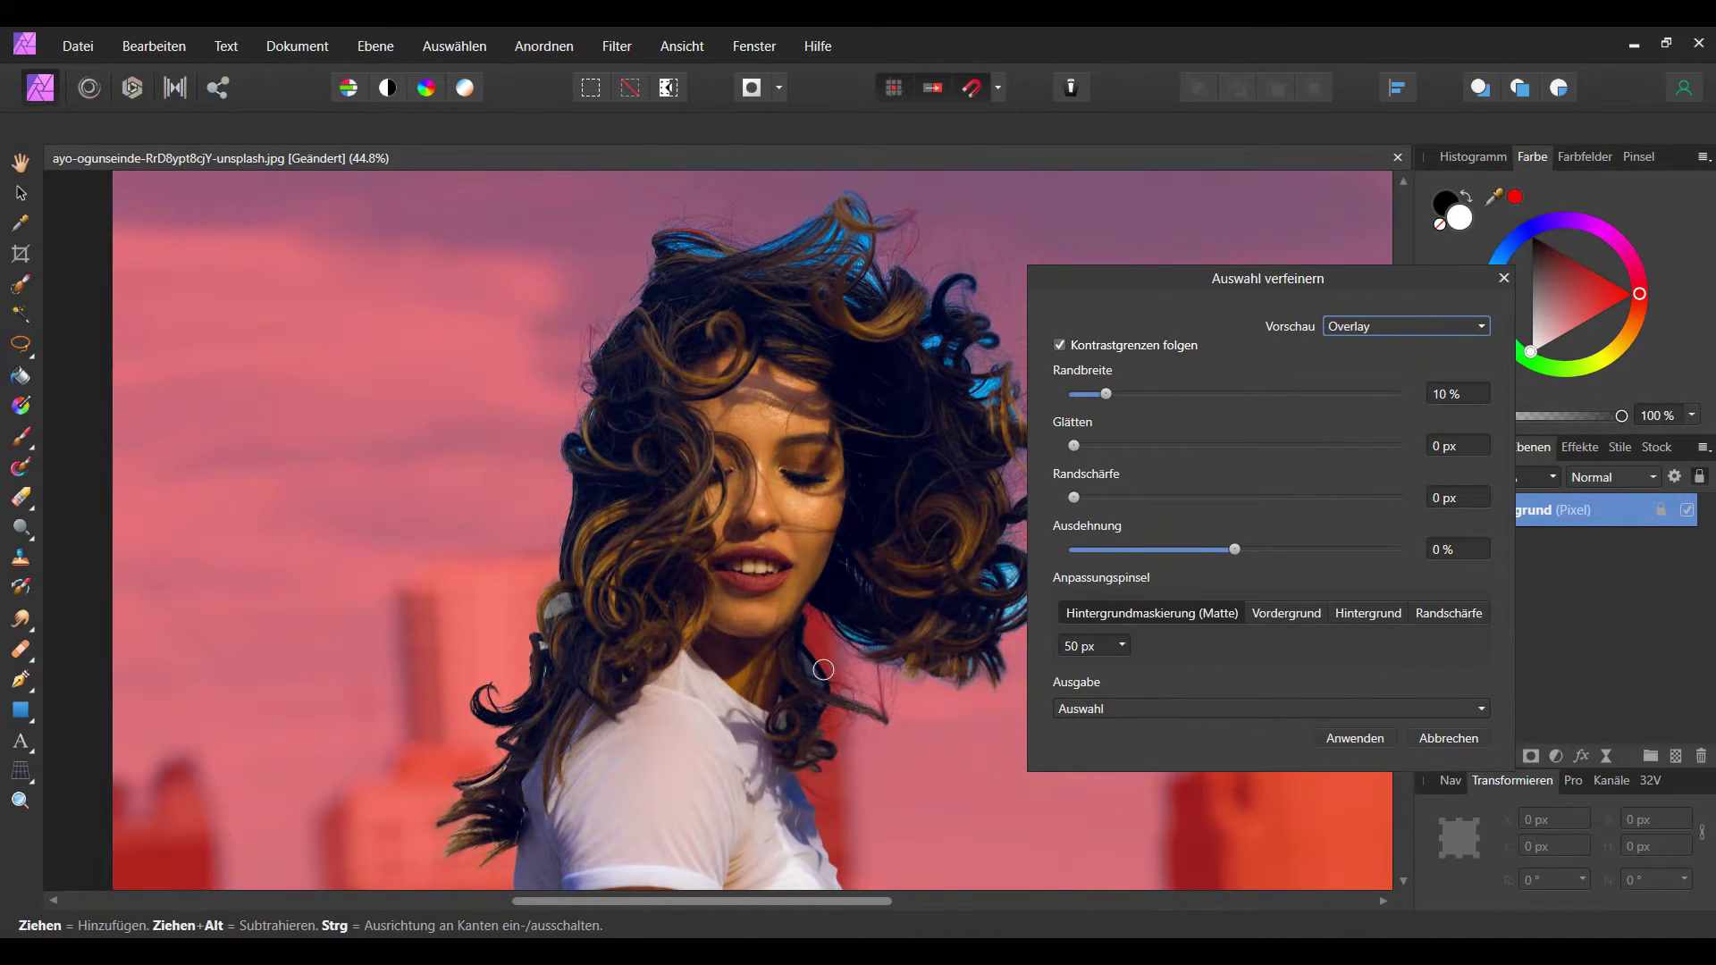
left_click_drag(827, 817, 728, 267)
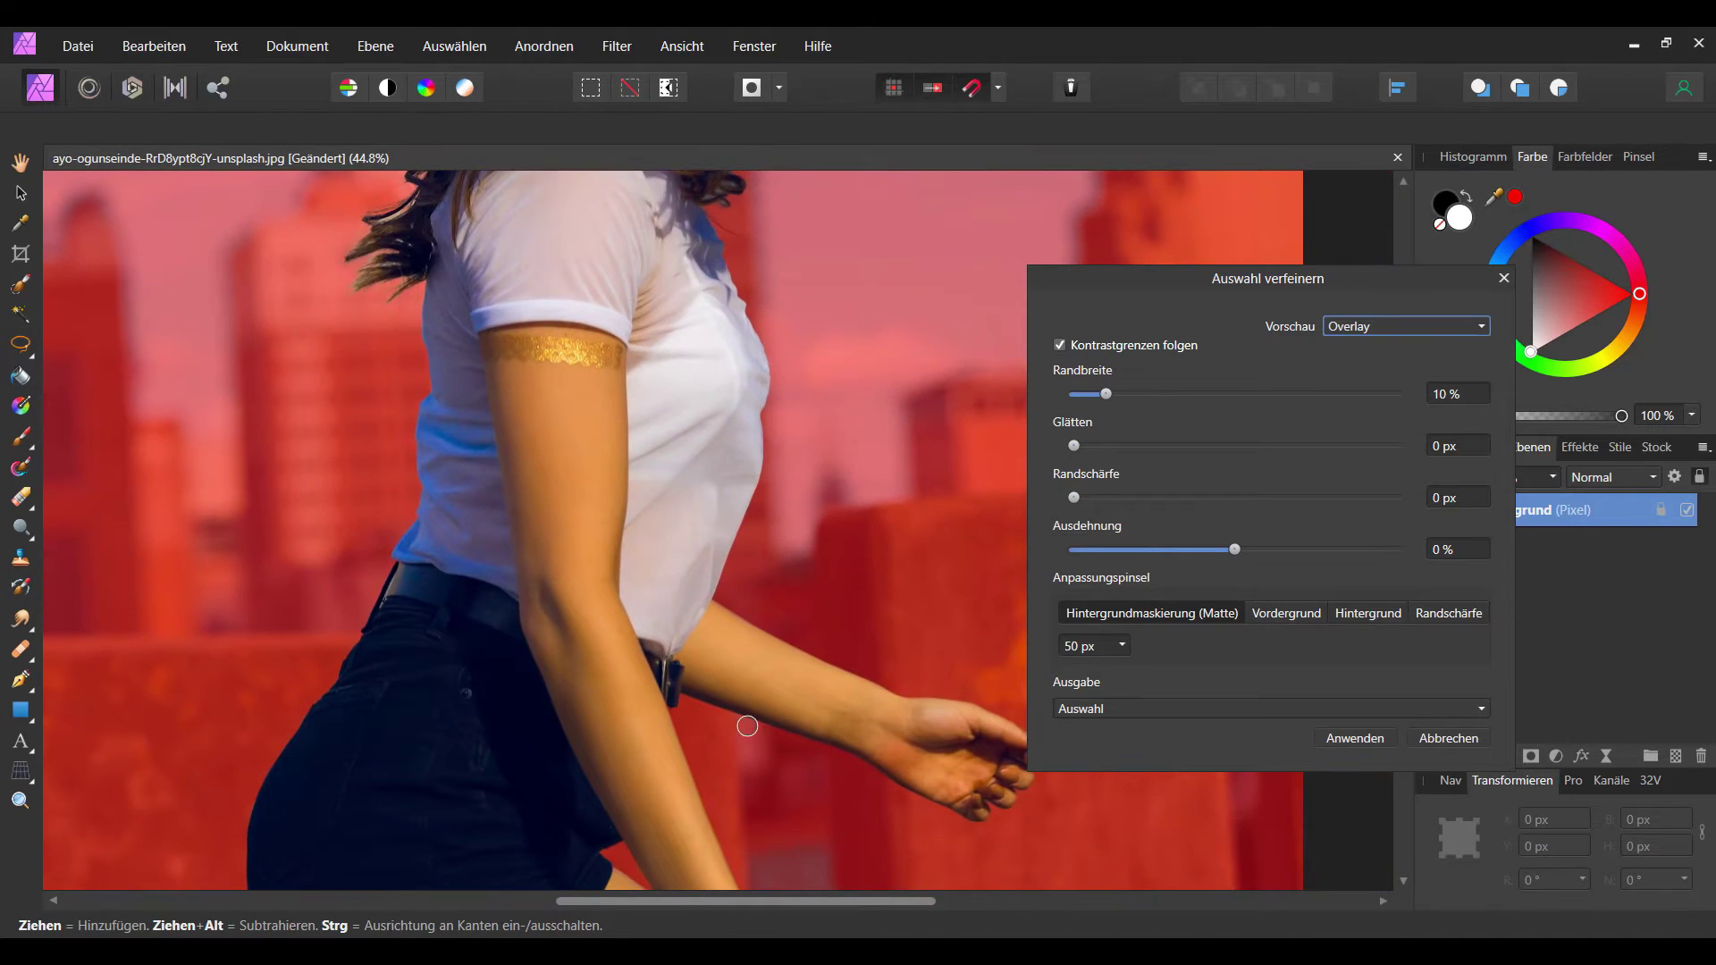
scroll(747, 726, "up", 2)
scroll(735, 620, "up", 2)
scroll(866, 502, "up", 1)
scroll(640, 652, "up", 2)
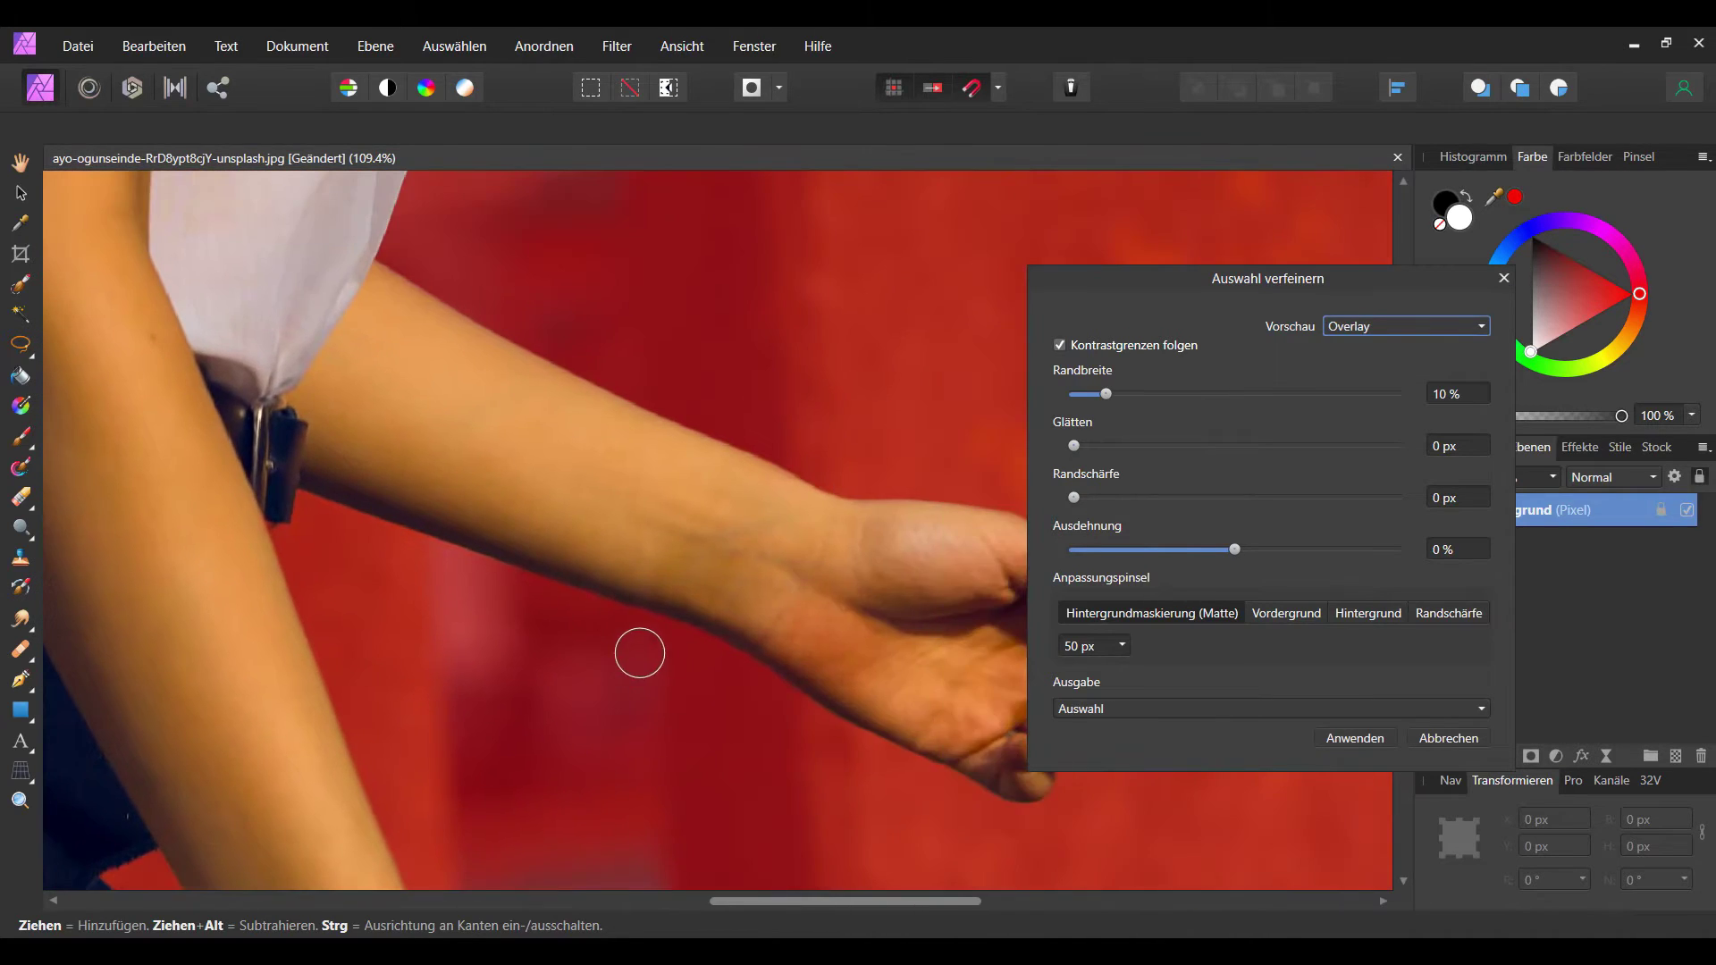
scroll(640, 653, "up", 3)
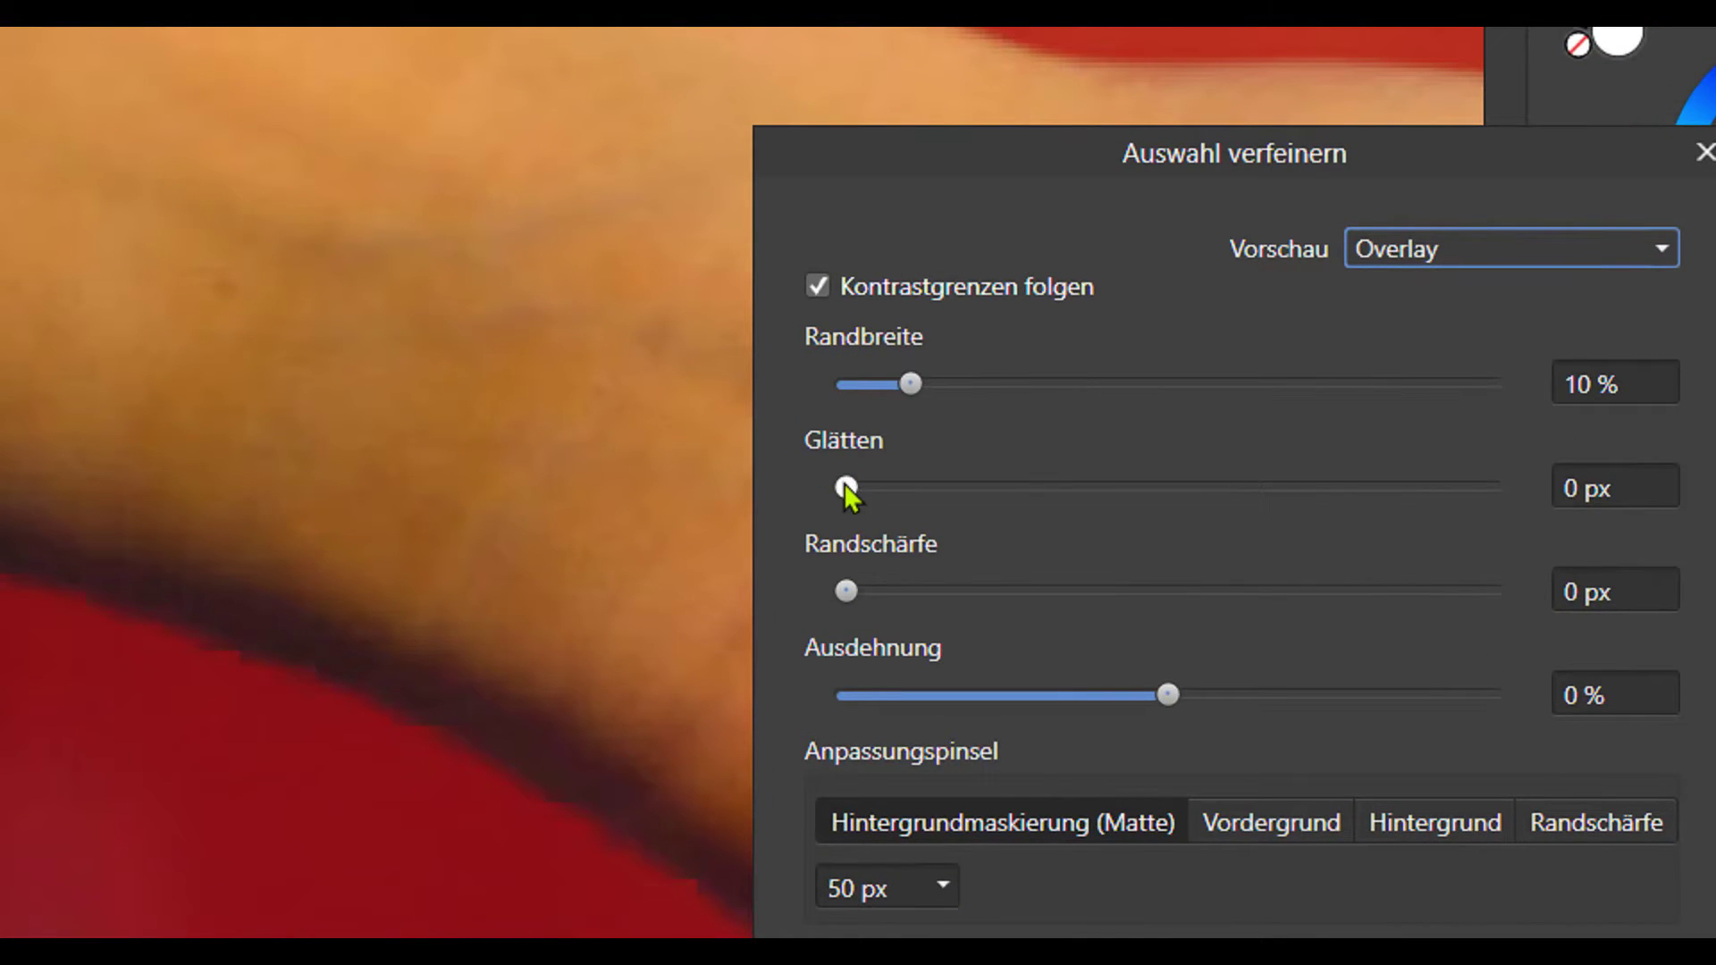
left_click_drag(844, 488, 851, 487)
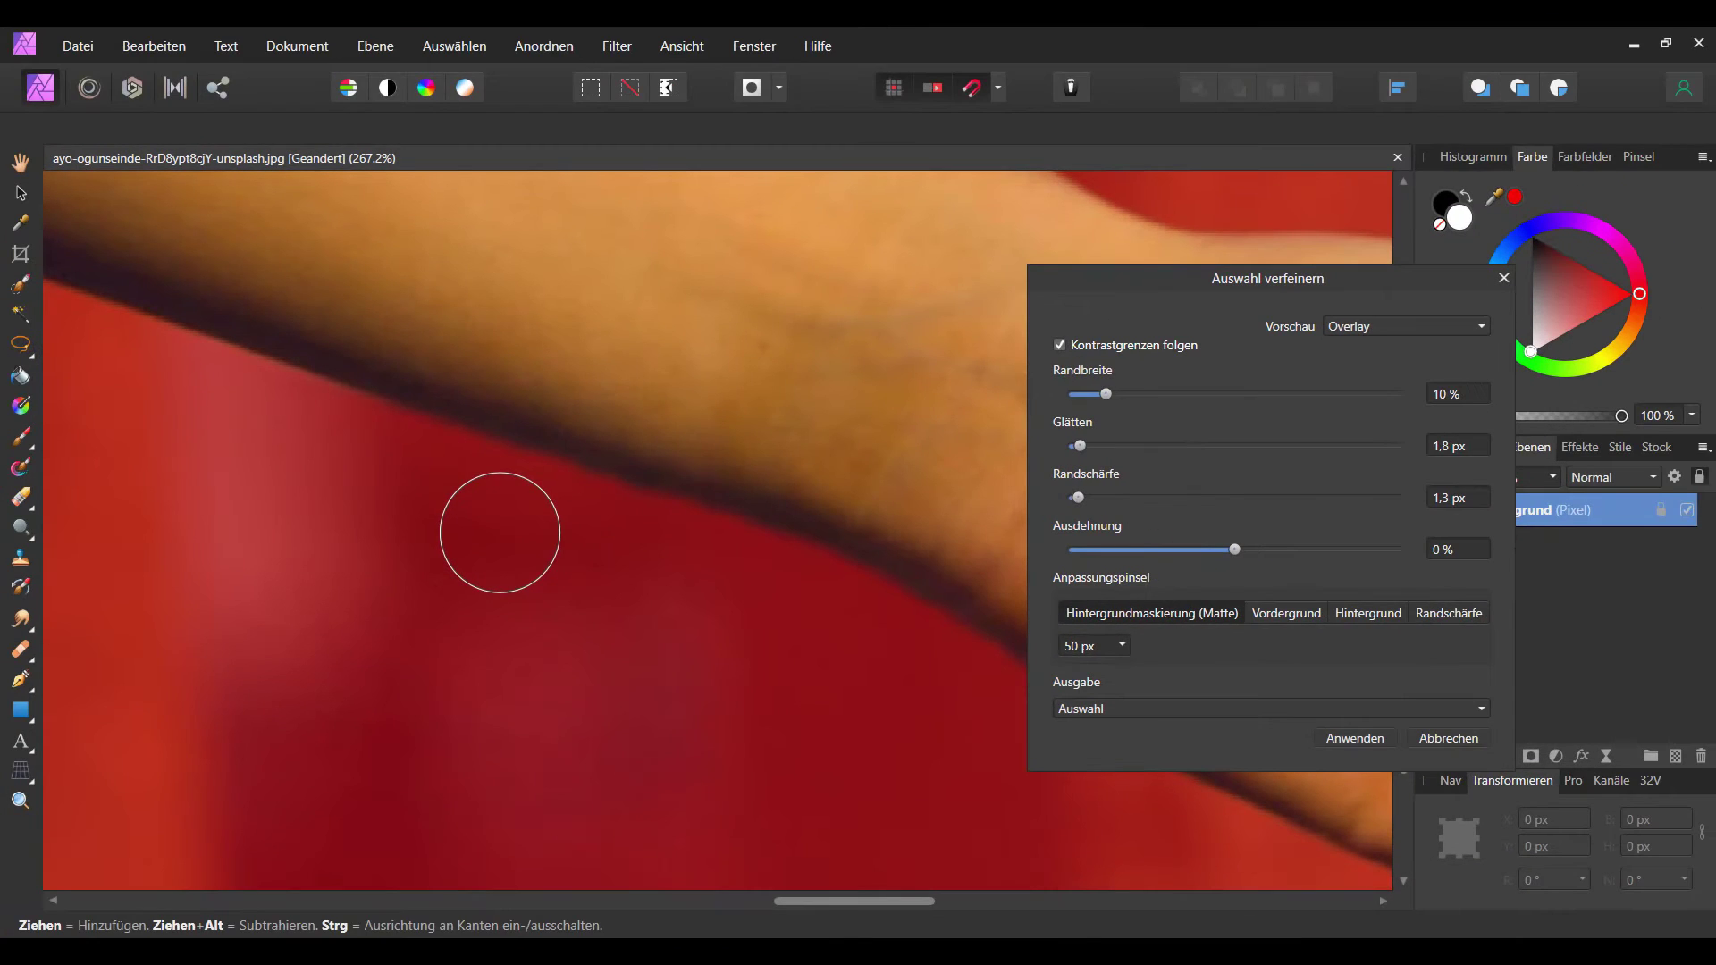
Step: Zoom and pan across the face and curls to inspect the Overlay preview edges
scroll(500, 531, "down", 2)
scroll(429, 539, "down", 1)
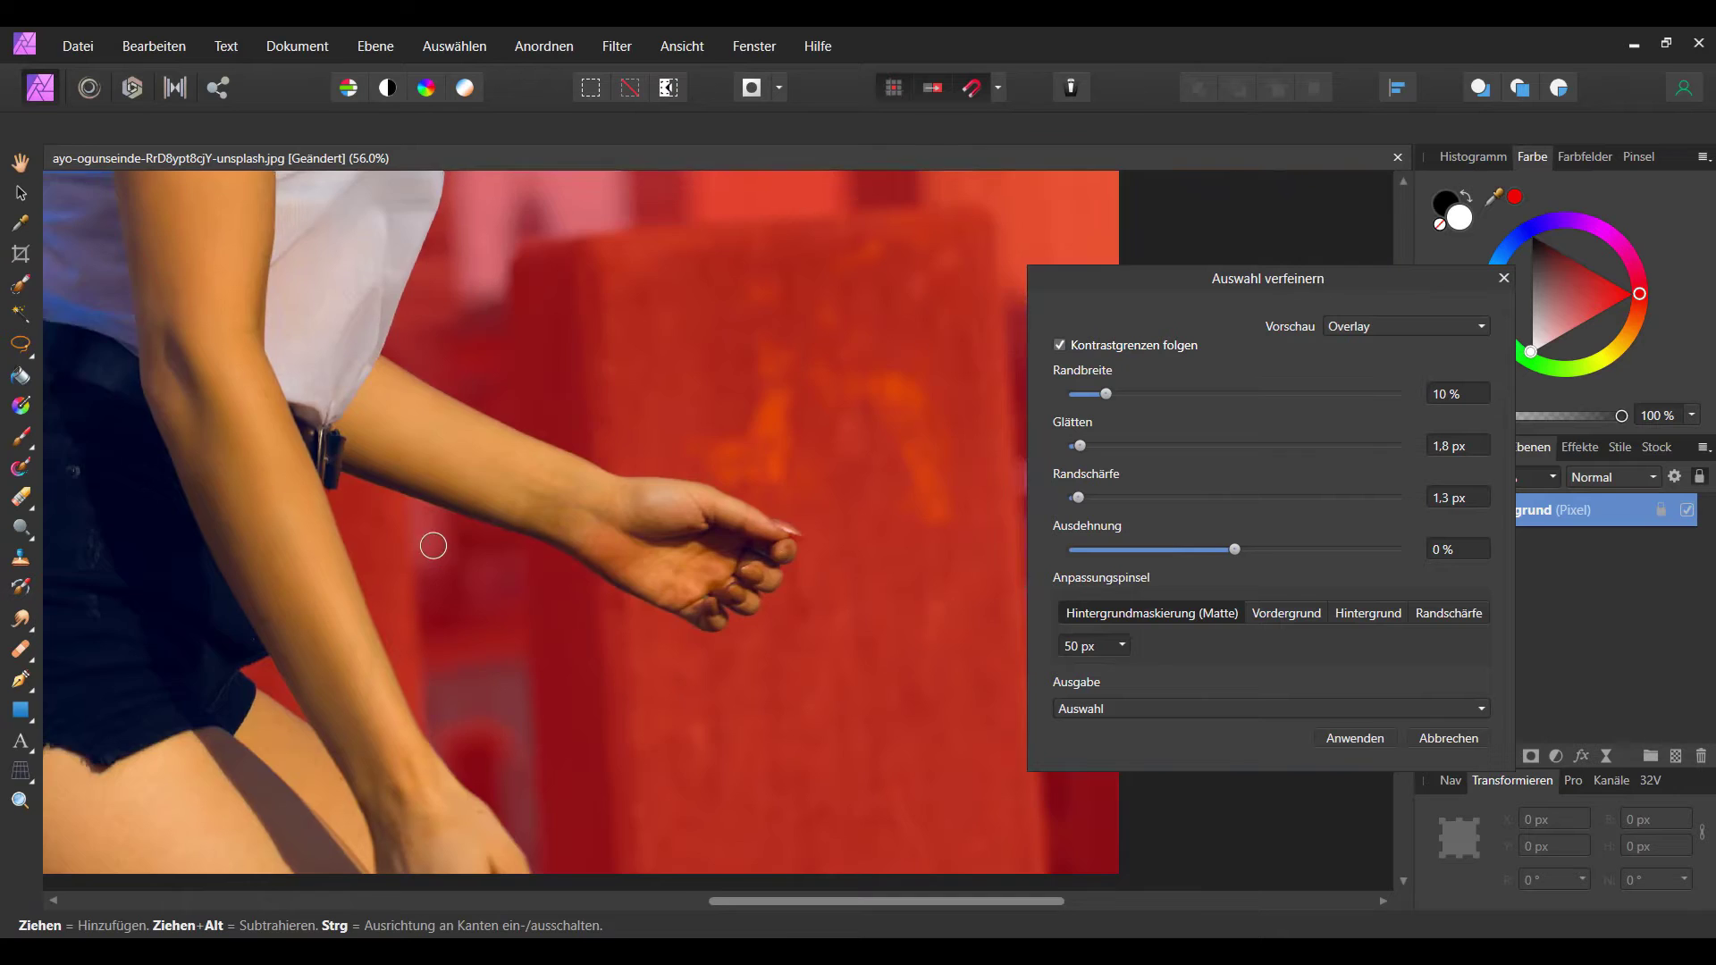
scroll(420, 545, "down", 2)
scroll(389, 558, "down", 1)
scroll(390, 558, "up", 2)
scroll(420, 447, "up", 1)
scroll(447, 357, "up", 1)
scroll(479, 258, "up", 1)
left_click_drag(480, 258, 542, 584)
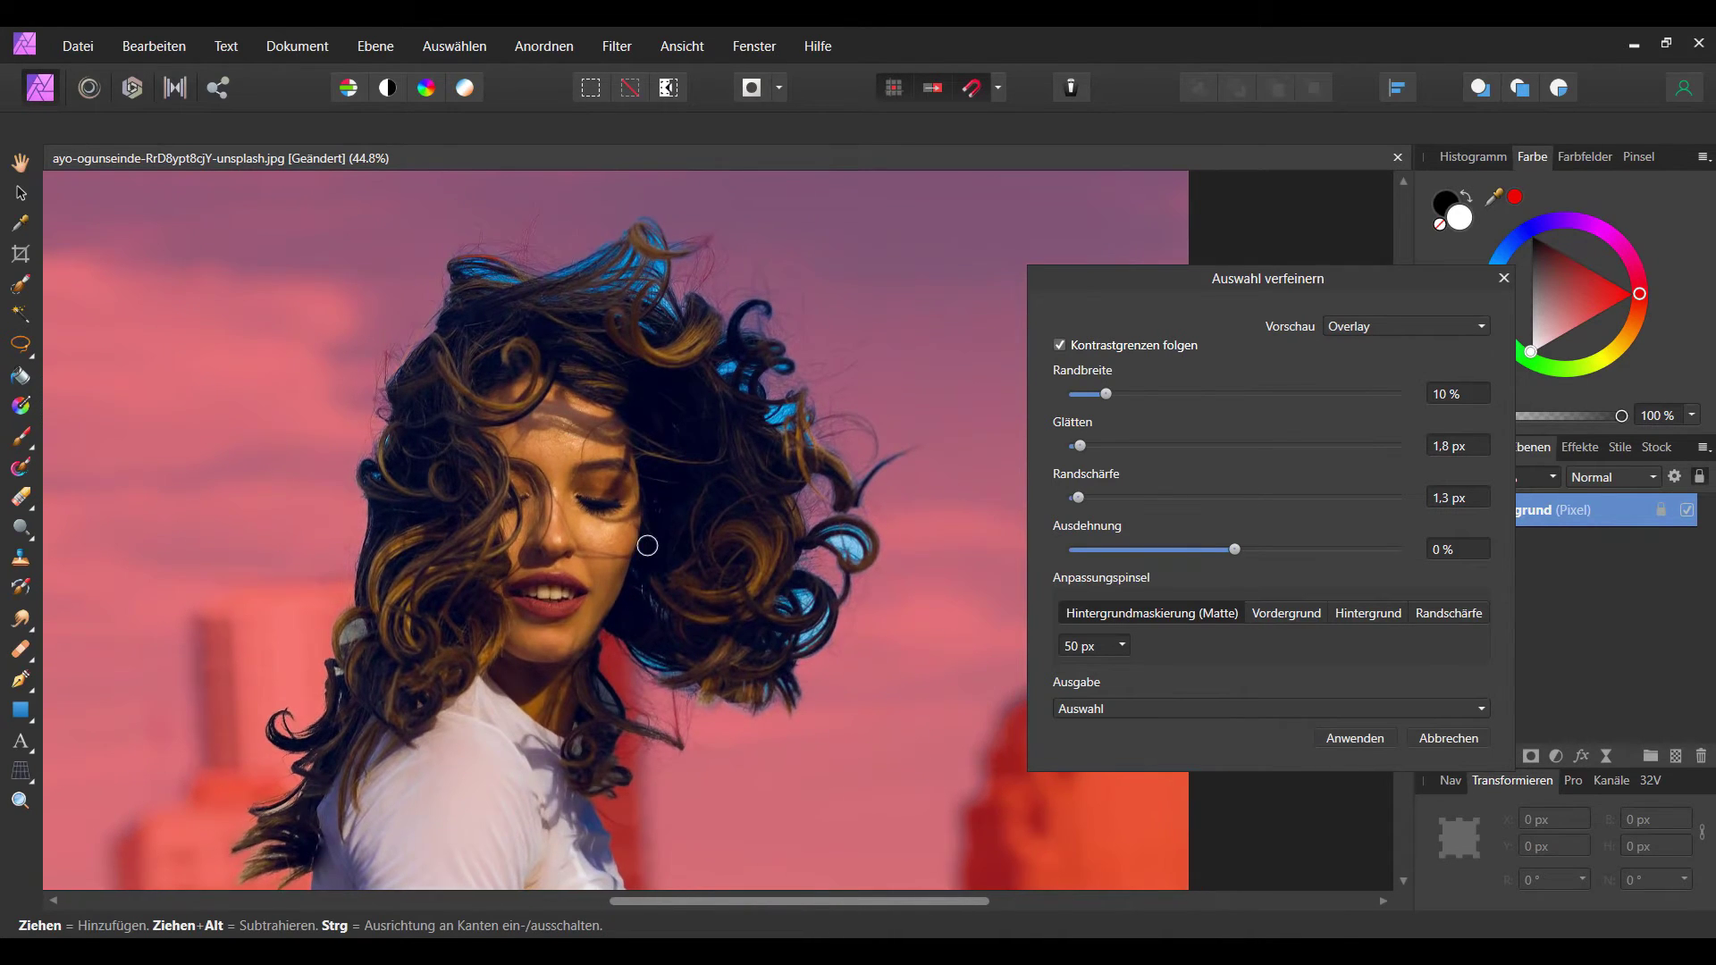
scroll(643, 543, "up", 2)
scroll(689, 594, "up", 1)
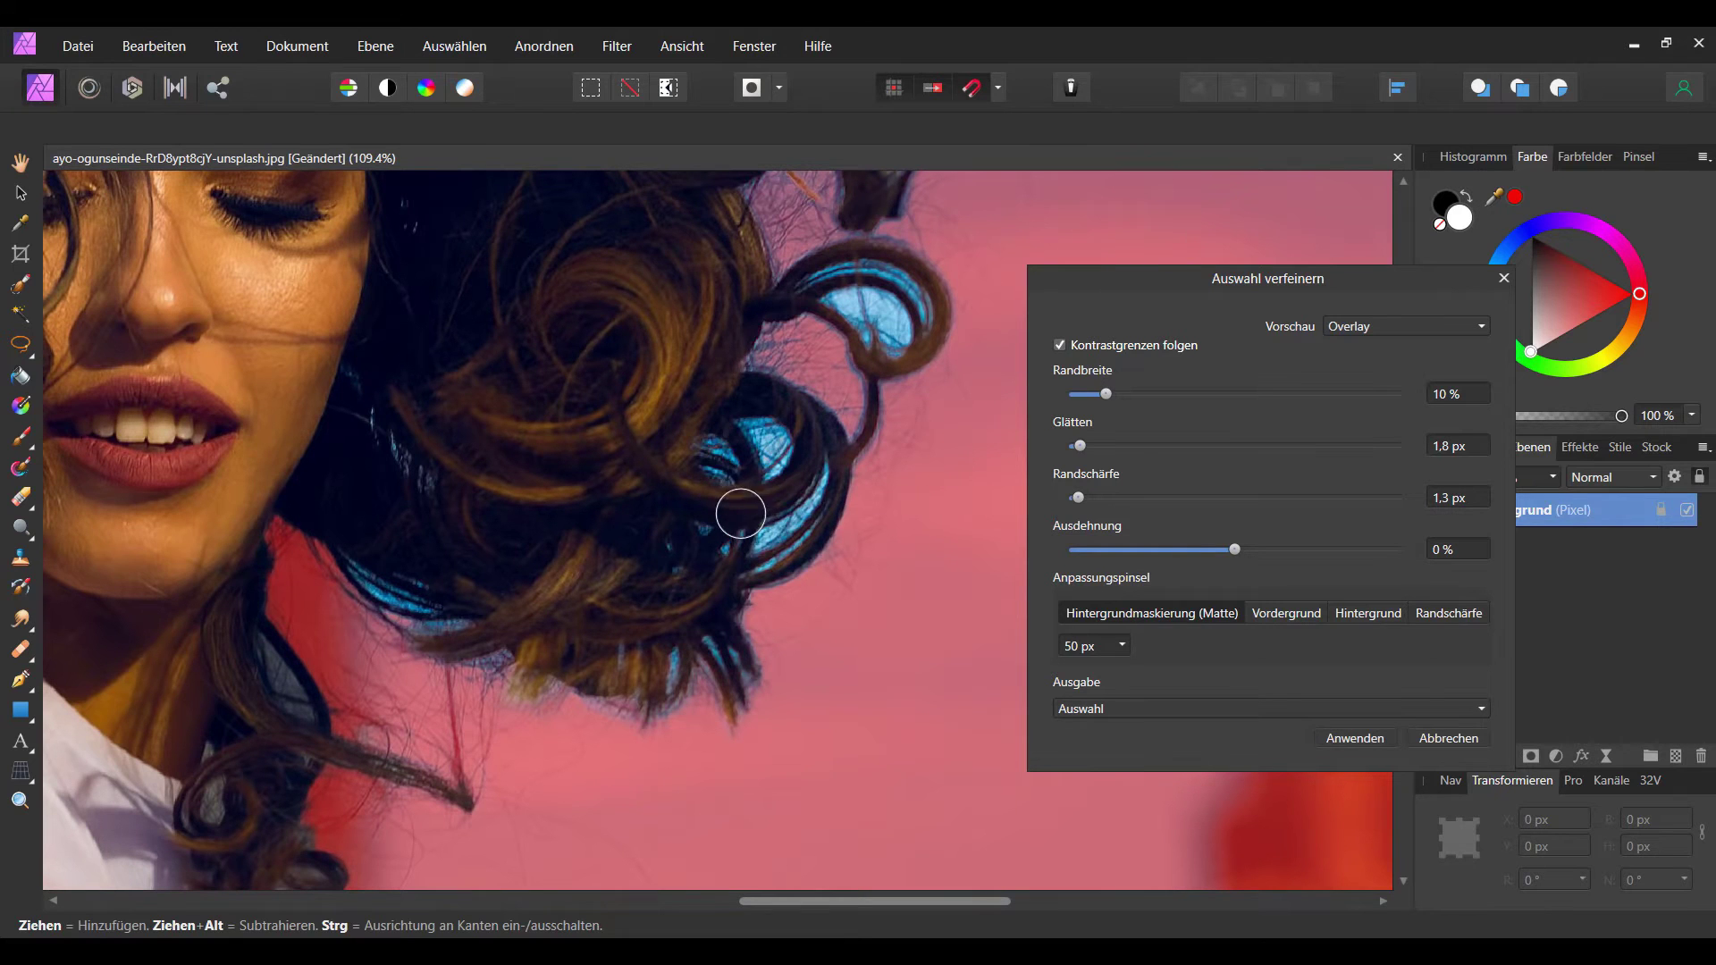
scroll(753, 447, "up", 2)
scroll(753, 456, "up", 1)
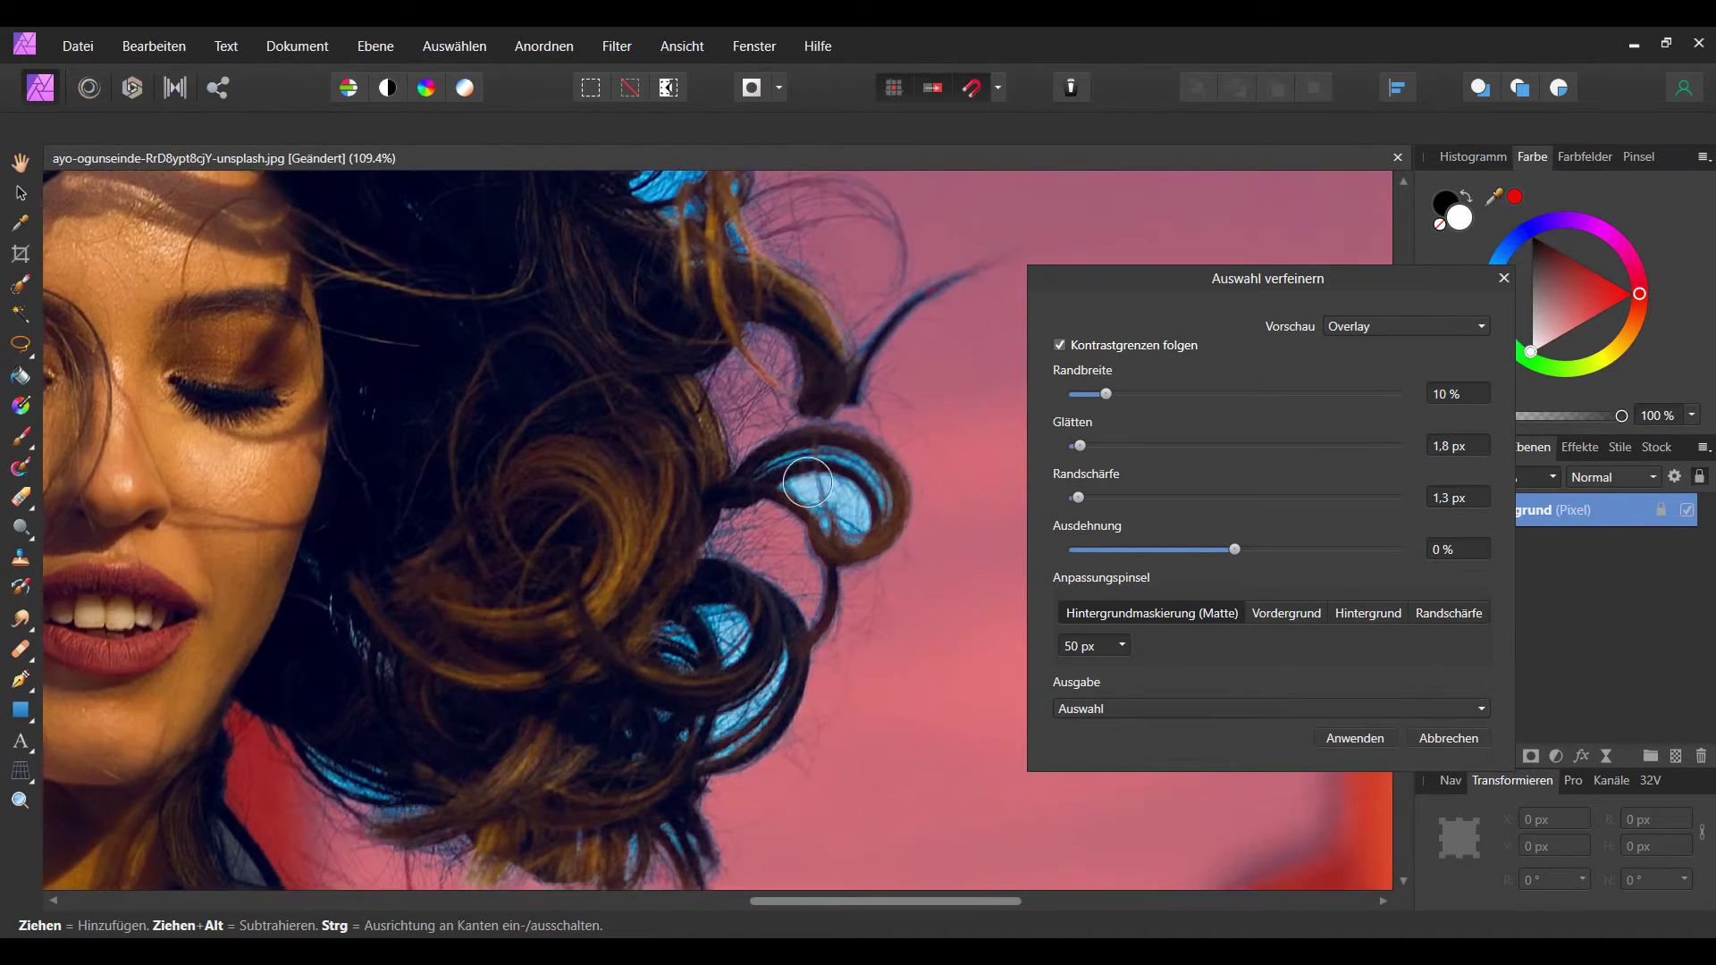
scroll(751, 471, "up", 2)
scroll(752, 471, "up", 1)
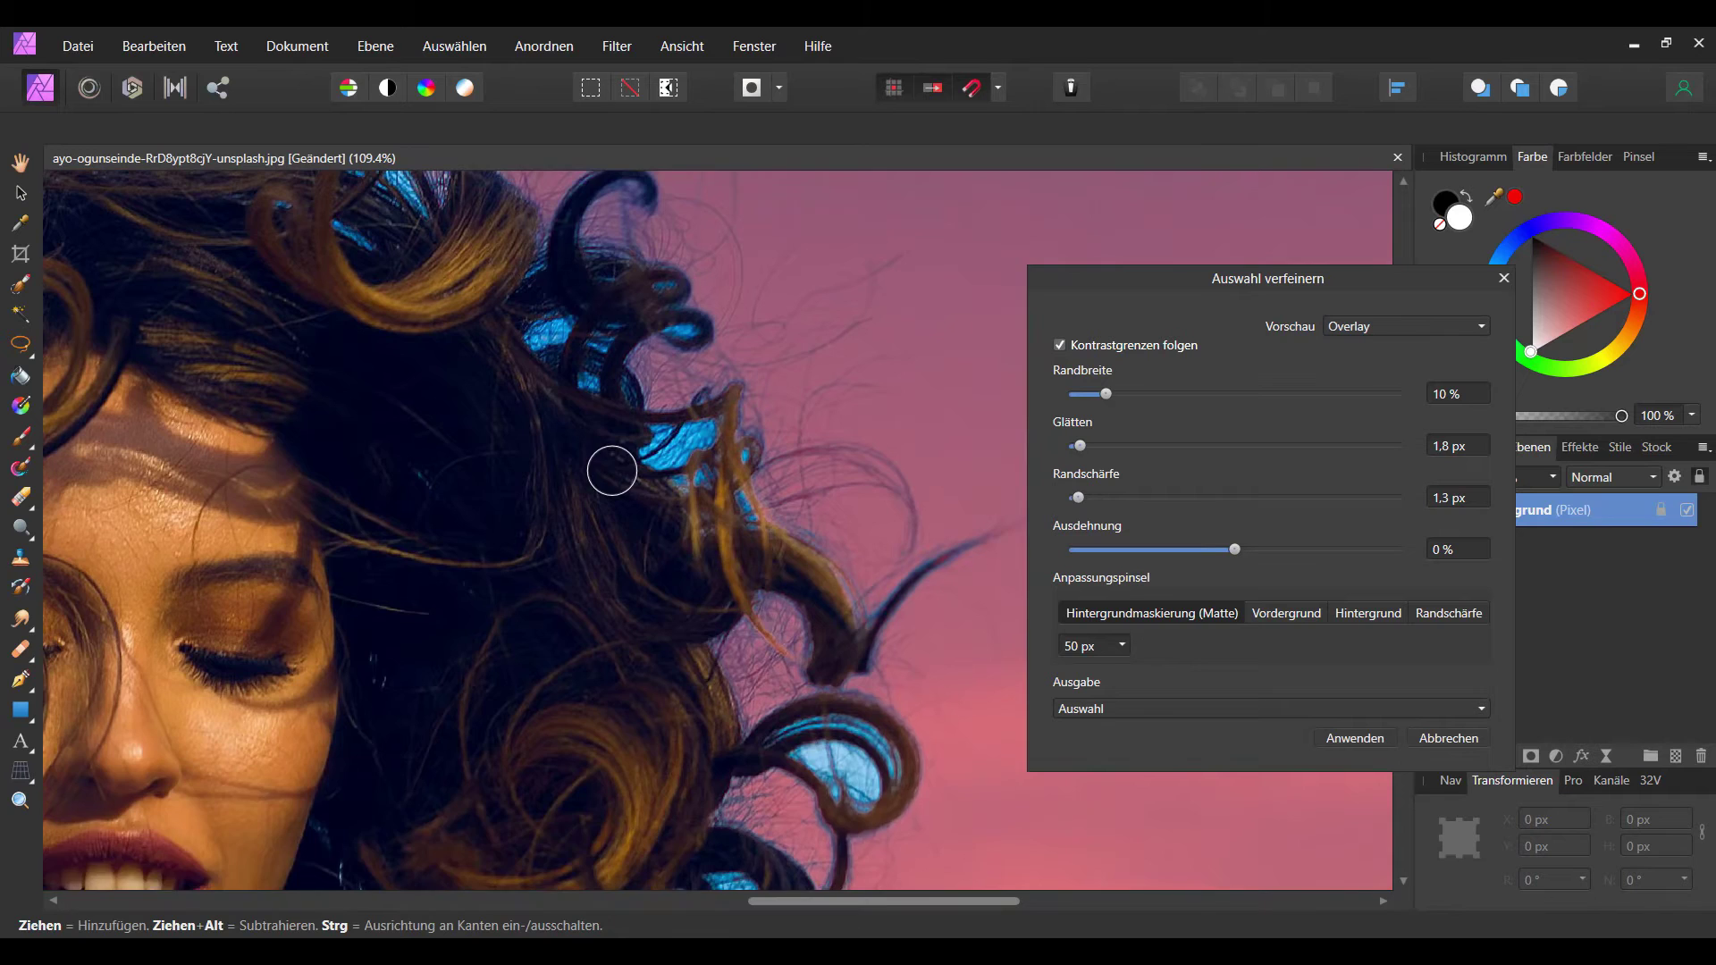
scroll(616, 487, "up", 1)
scroll(624, 510, "up", 1)
scroll(629, 532, "up", 1)
scroll(635, 555, "up", 1)
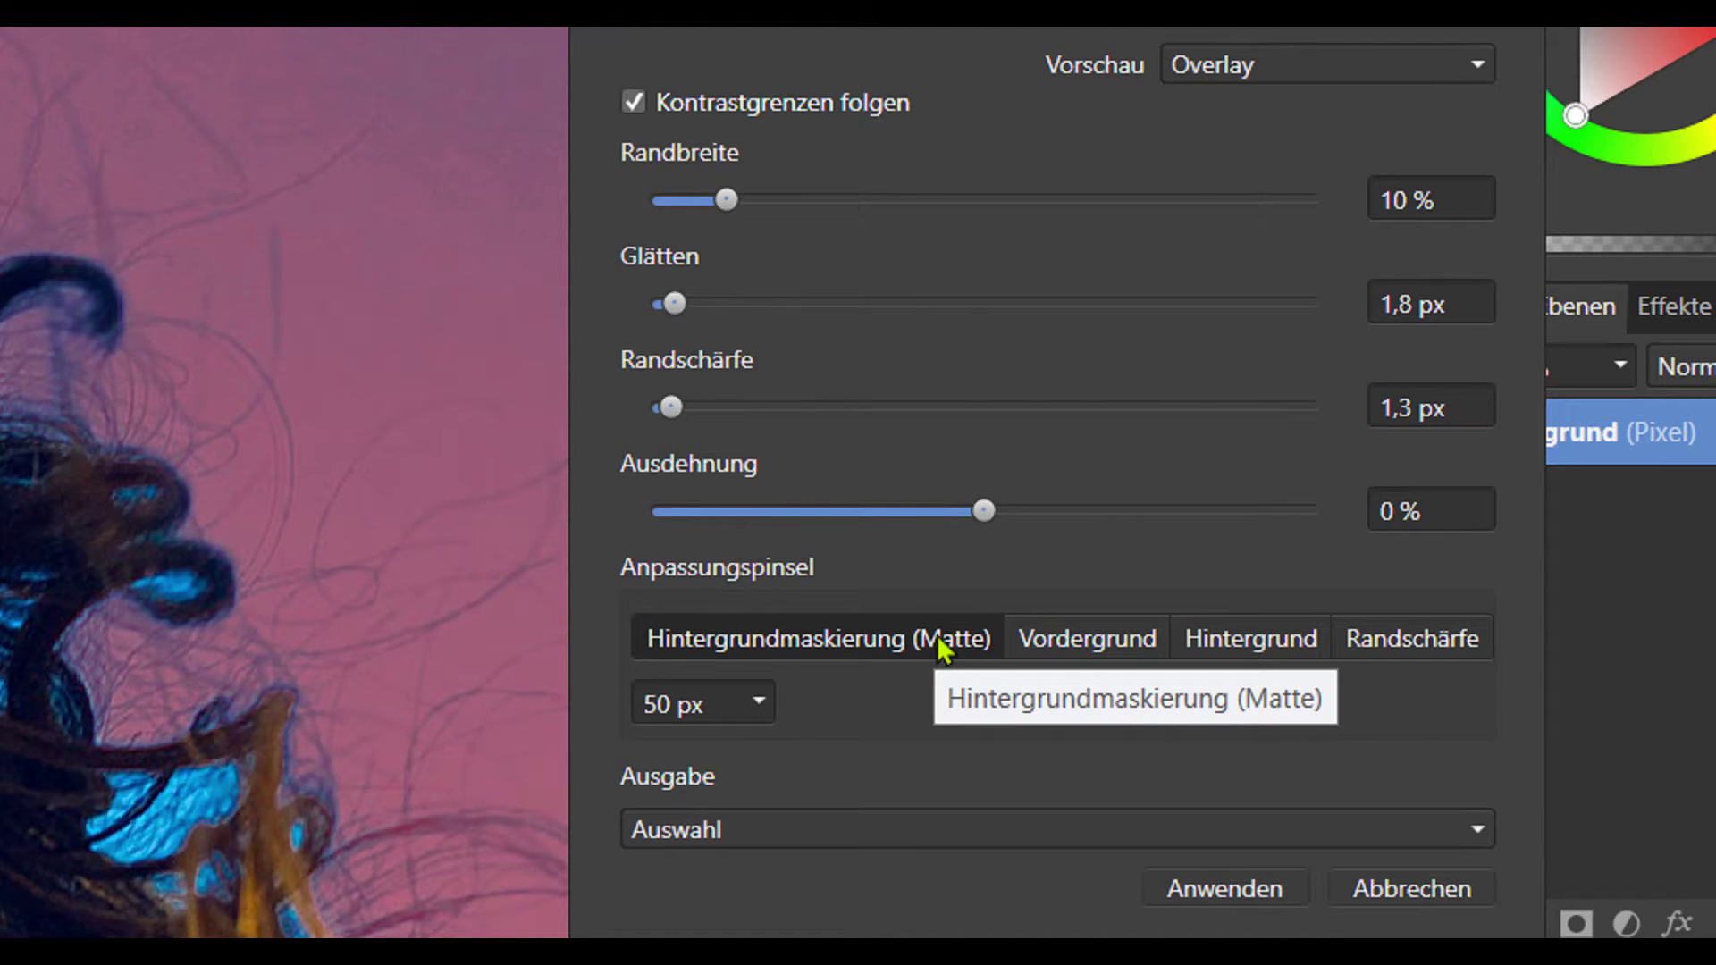
left_click(760, 708)
Step: Set the matte brush to 144 px and paint the hair strand beside the shoulder
left_click_drag(760, 714, 807, 711)
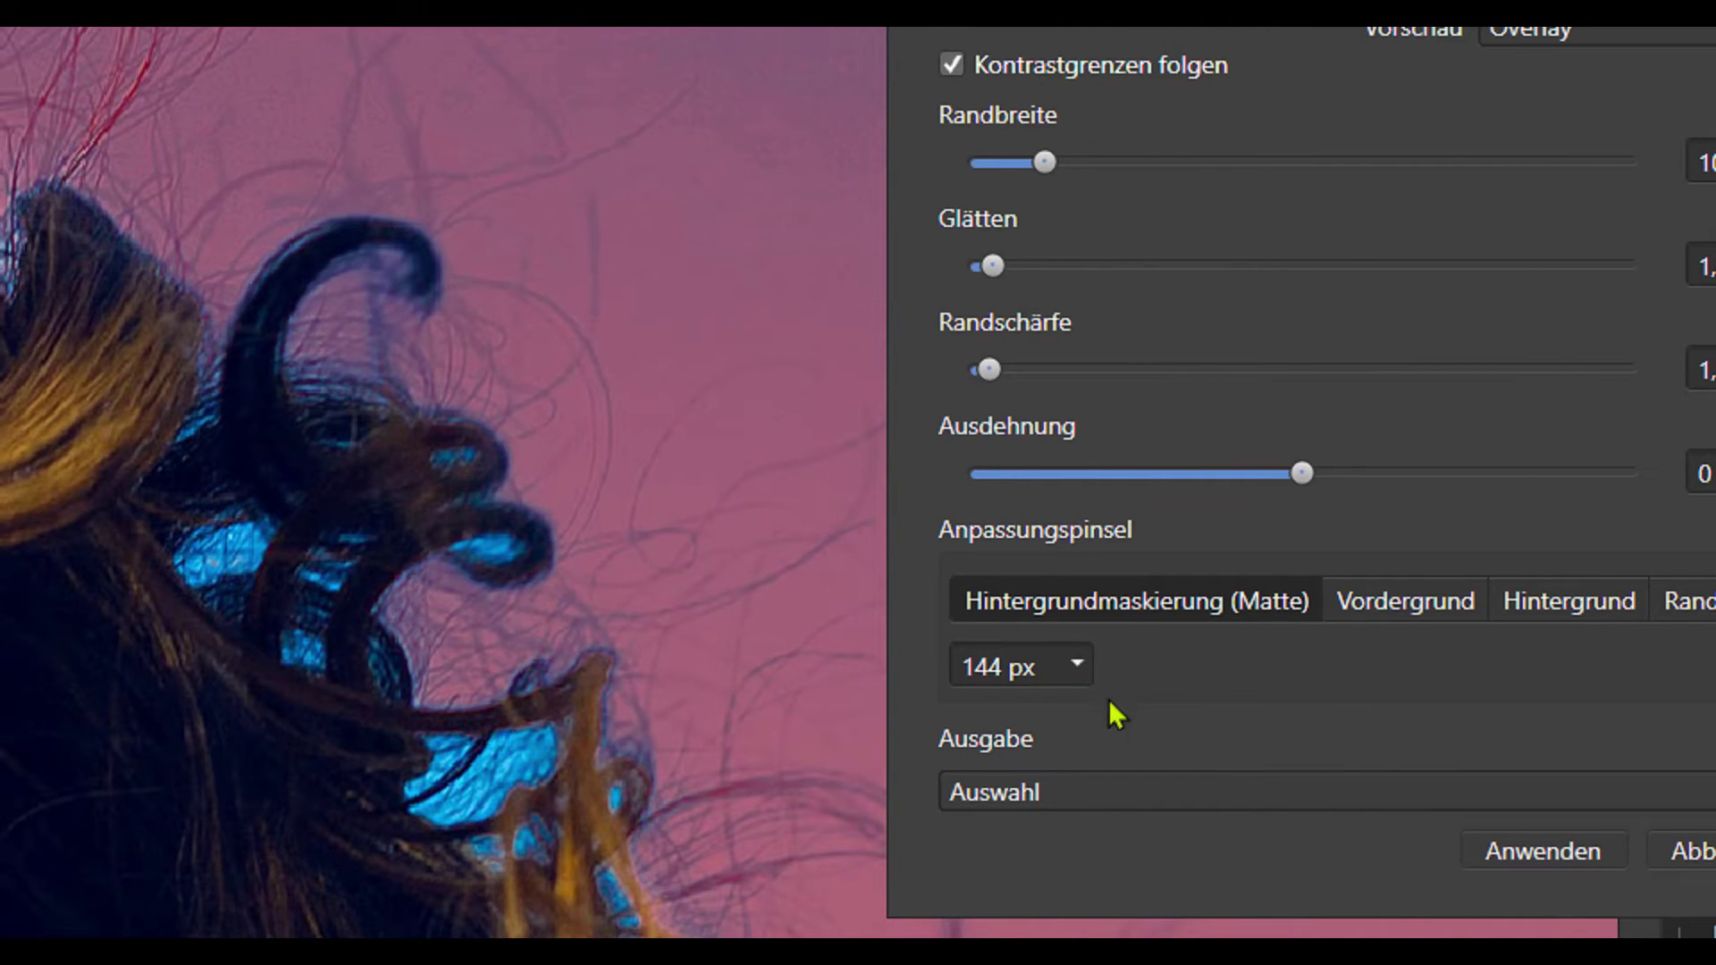
scroll(568, 626, "down", 2)
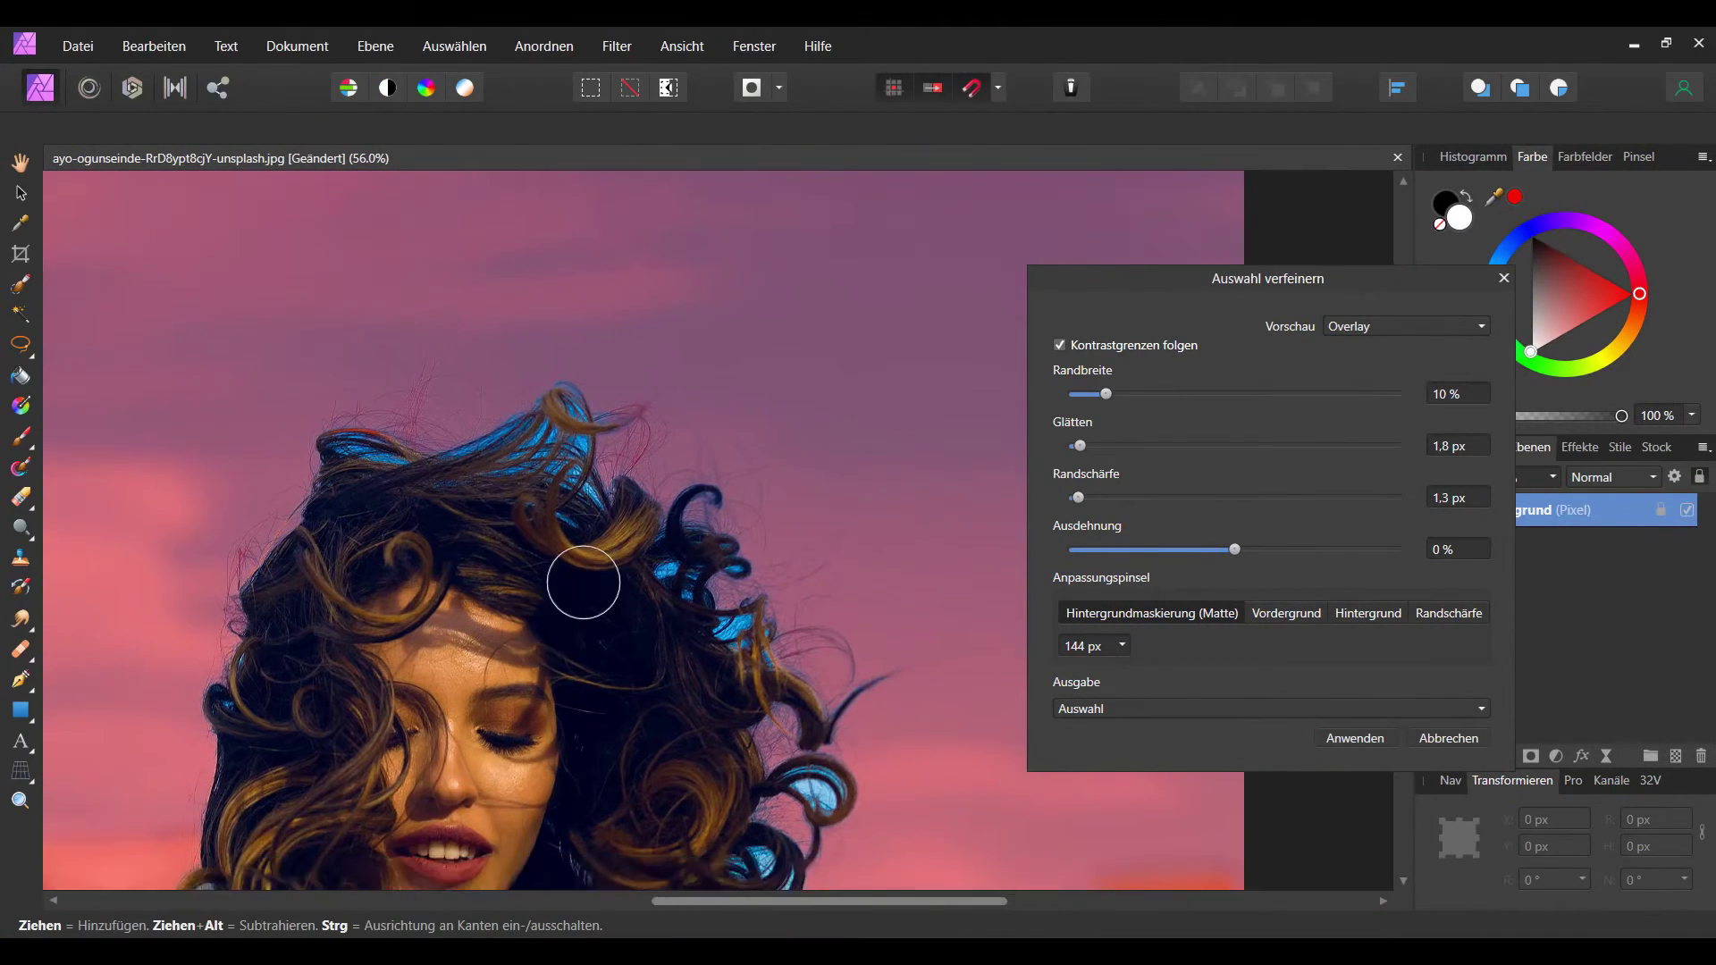
scroll(529, 626, "down", 1)
scroll(666, 643, "up", 2)
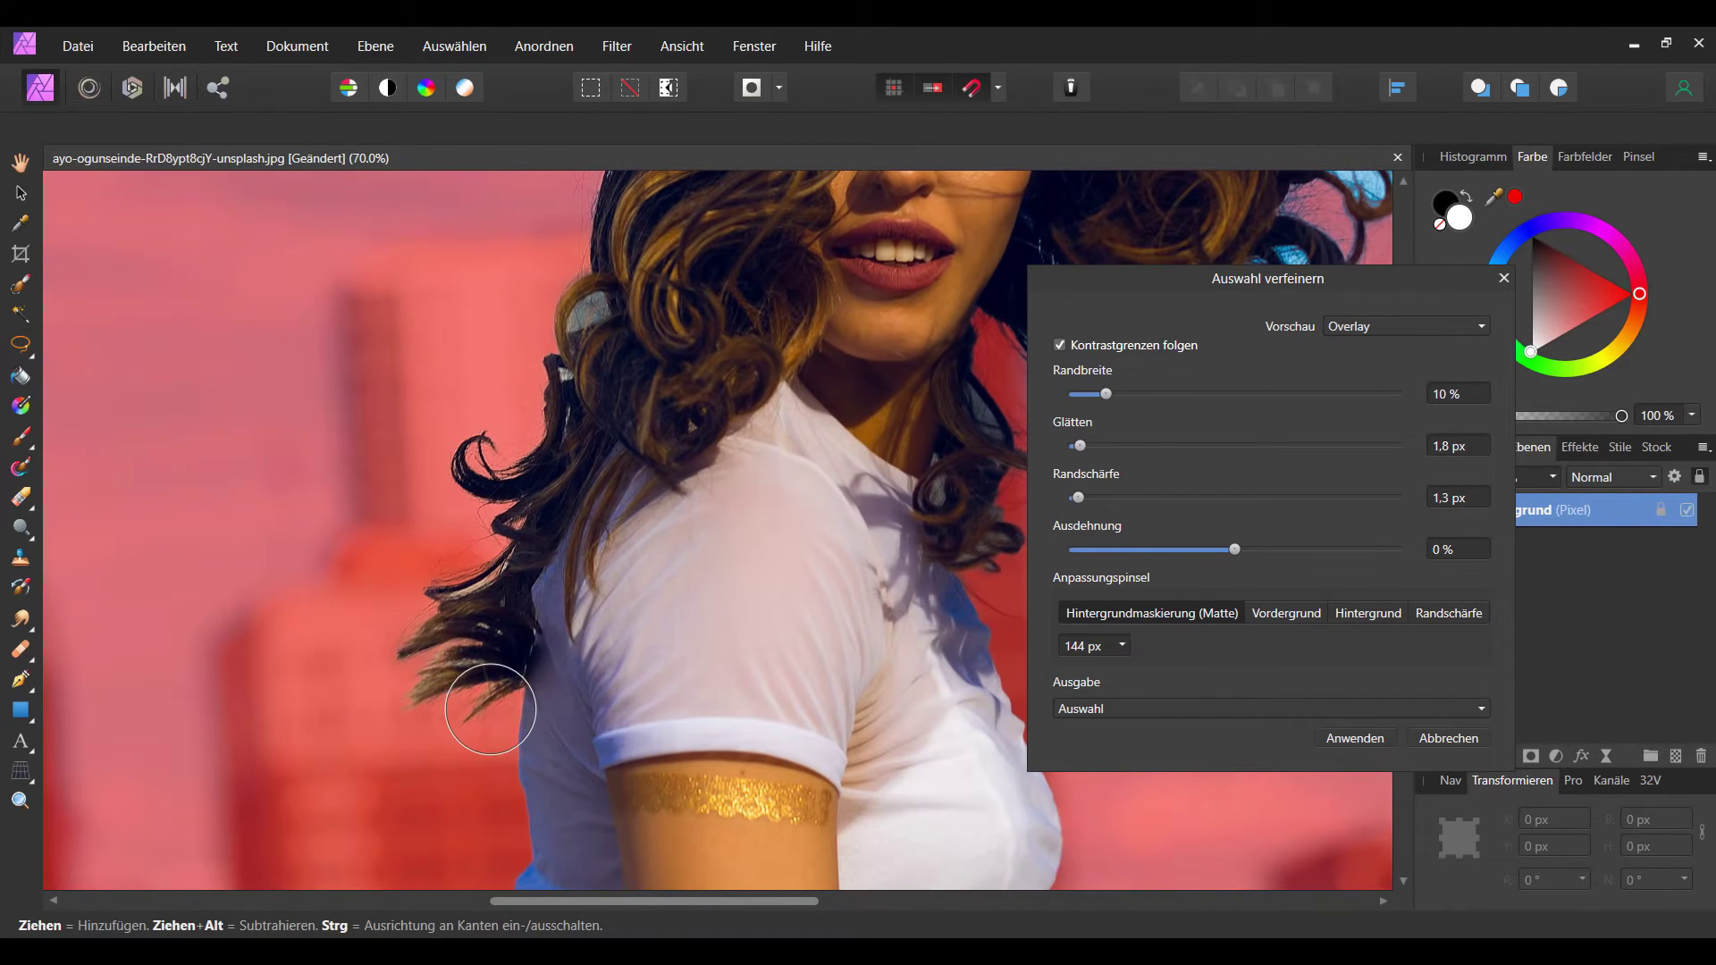
mouse_move(491, 710)
left_mouse_down()
mouse_move(426, 638)
mouse_move(471, 453)
mouse_move(617, 259)
left_mouse_up()
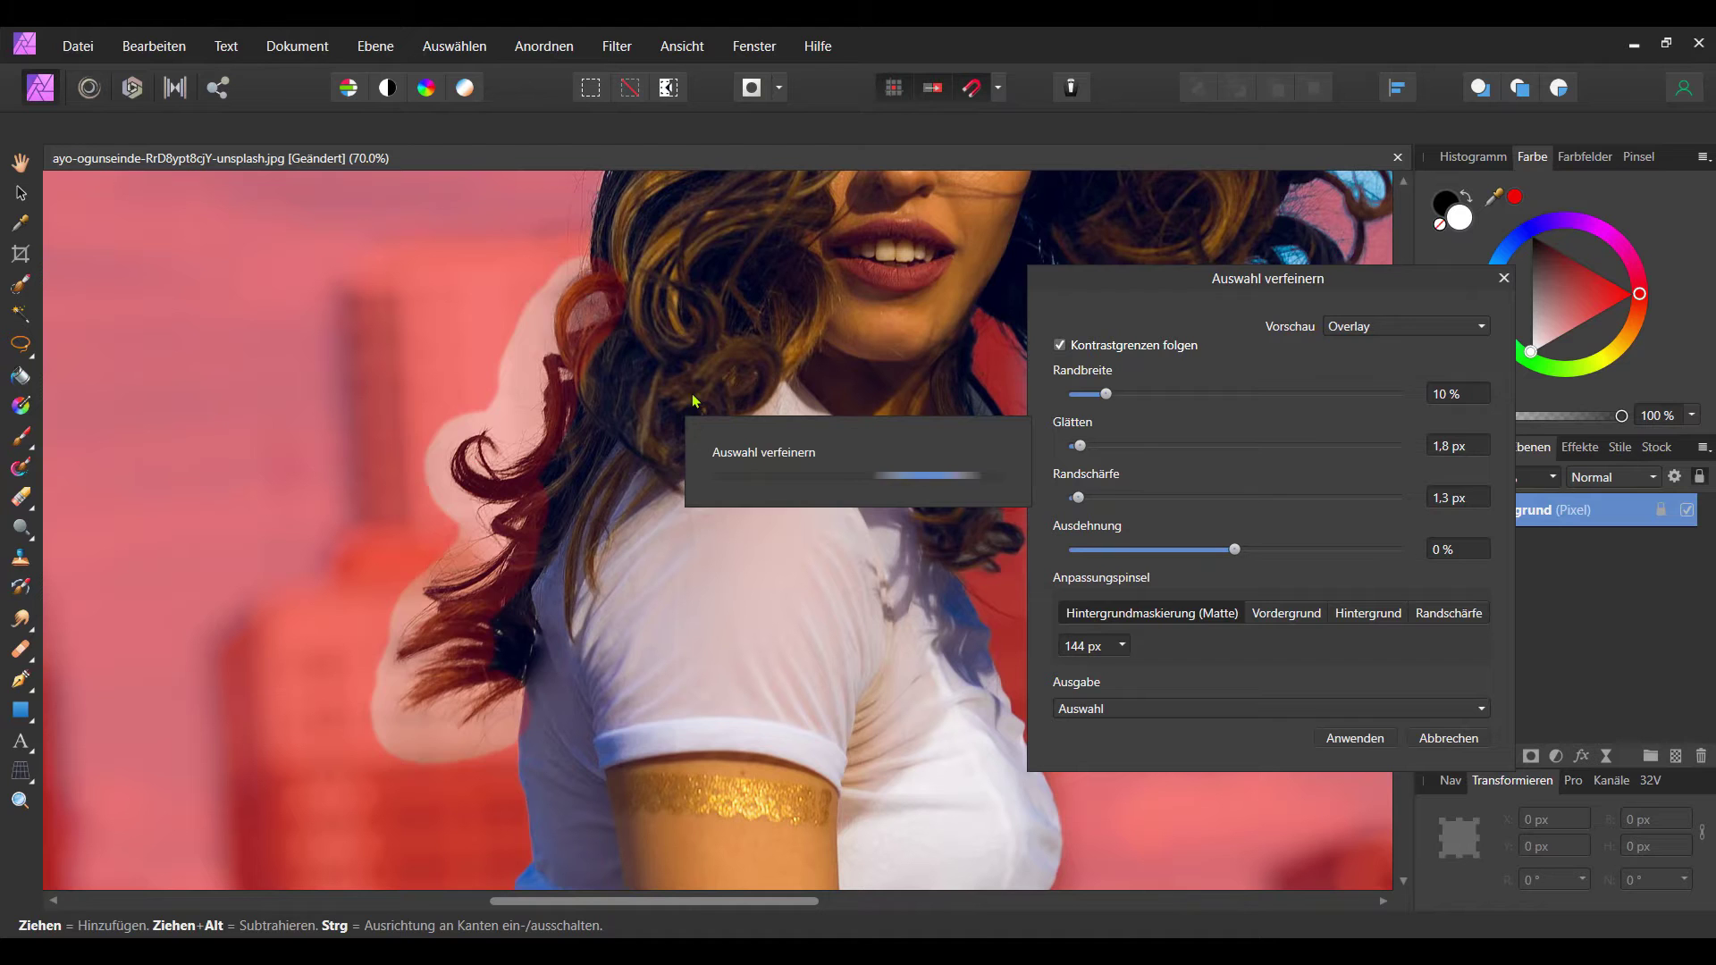
Step: Paint matte strokes along the upper-left hair edge, from the left curl to the head top
scroll(696, 414, "down", 2)
left_click_drag(706, 259, 581, 608)
scroll(581, 590, "up", 2)
scroll(550, 438, "up", 2)
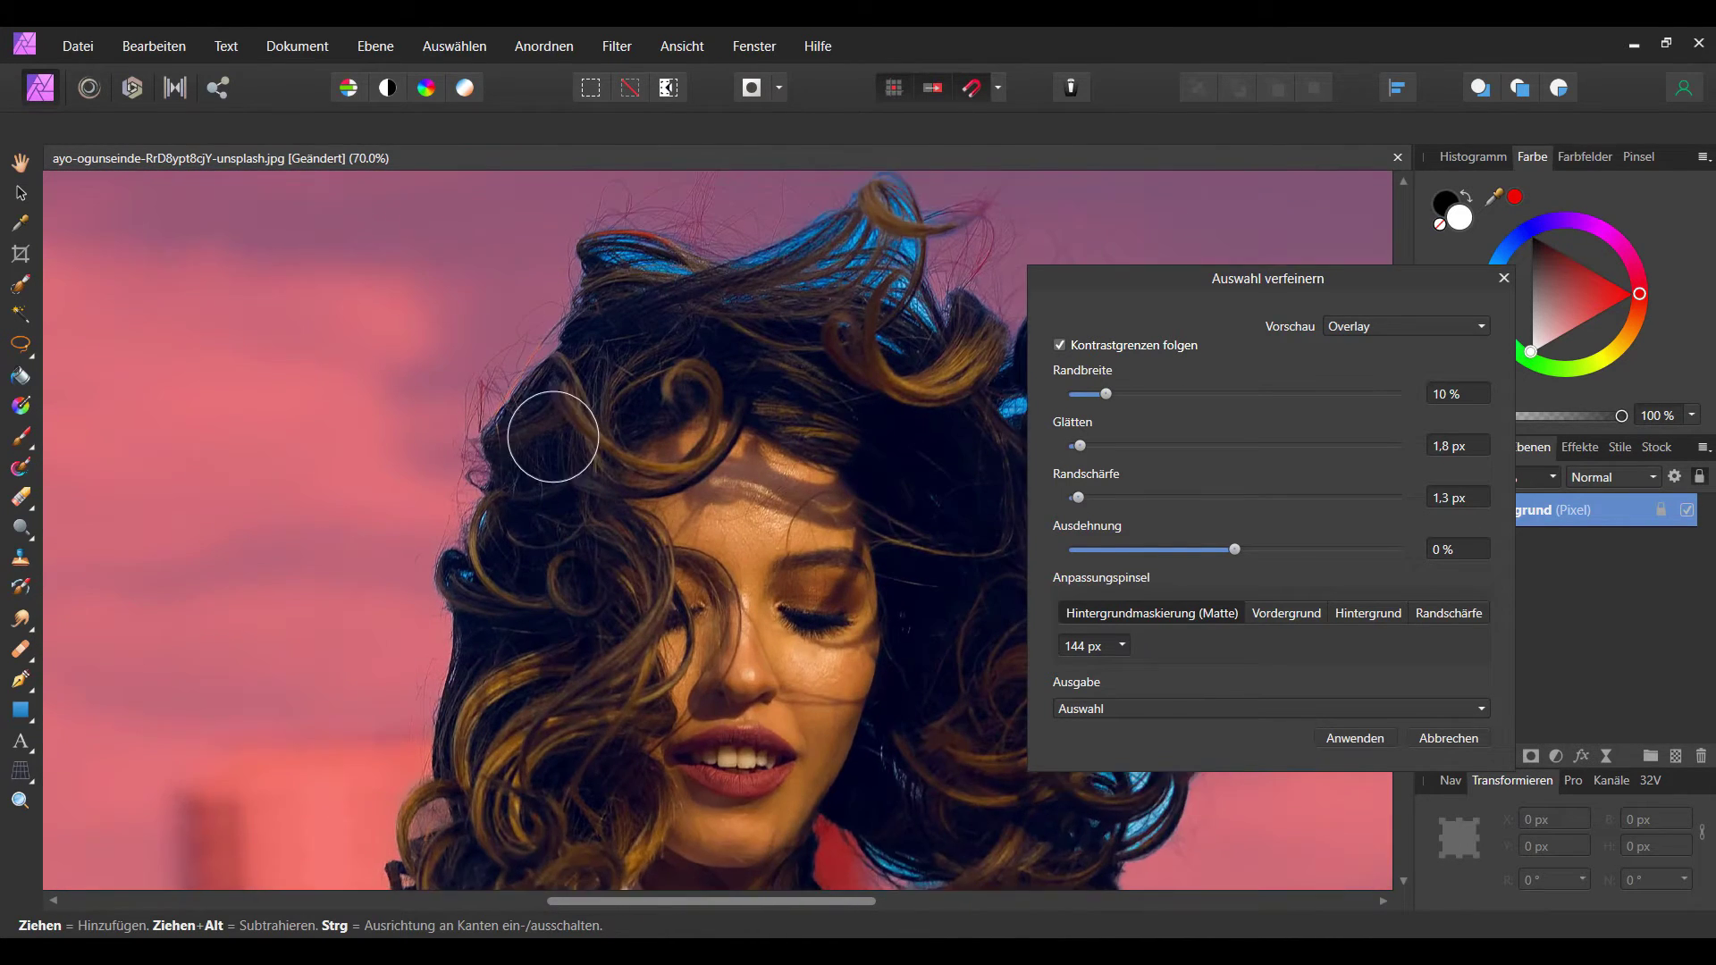
scroll(536, 460, "up", 2)
mouse_move(652, 306)
left_mouse_down()
mouse_move(583, 414)
mouse_move(170, 688)
left_mouse_up()
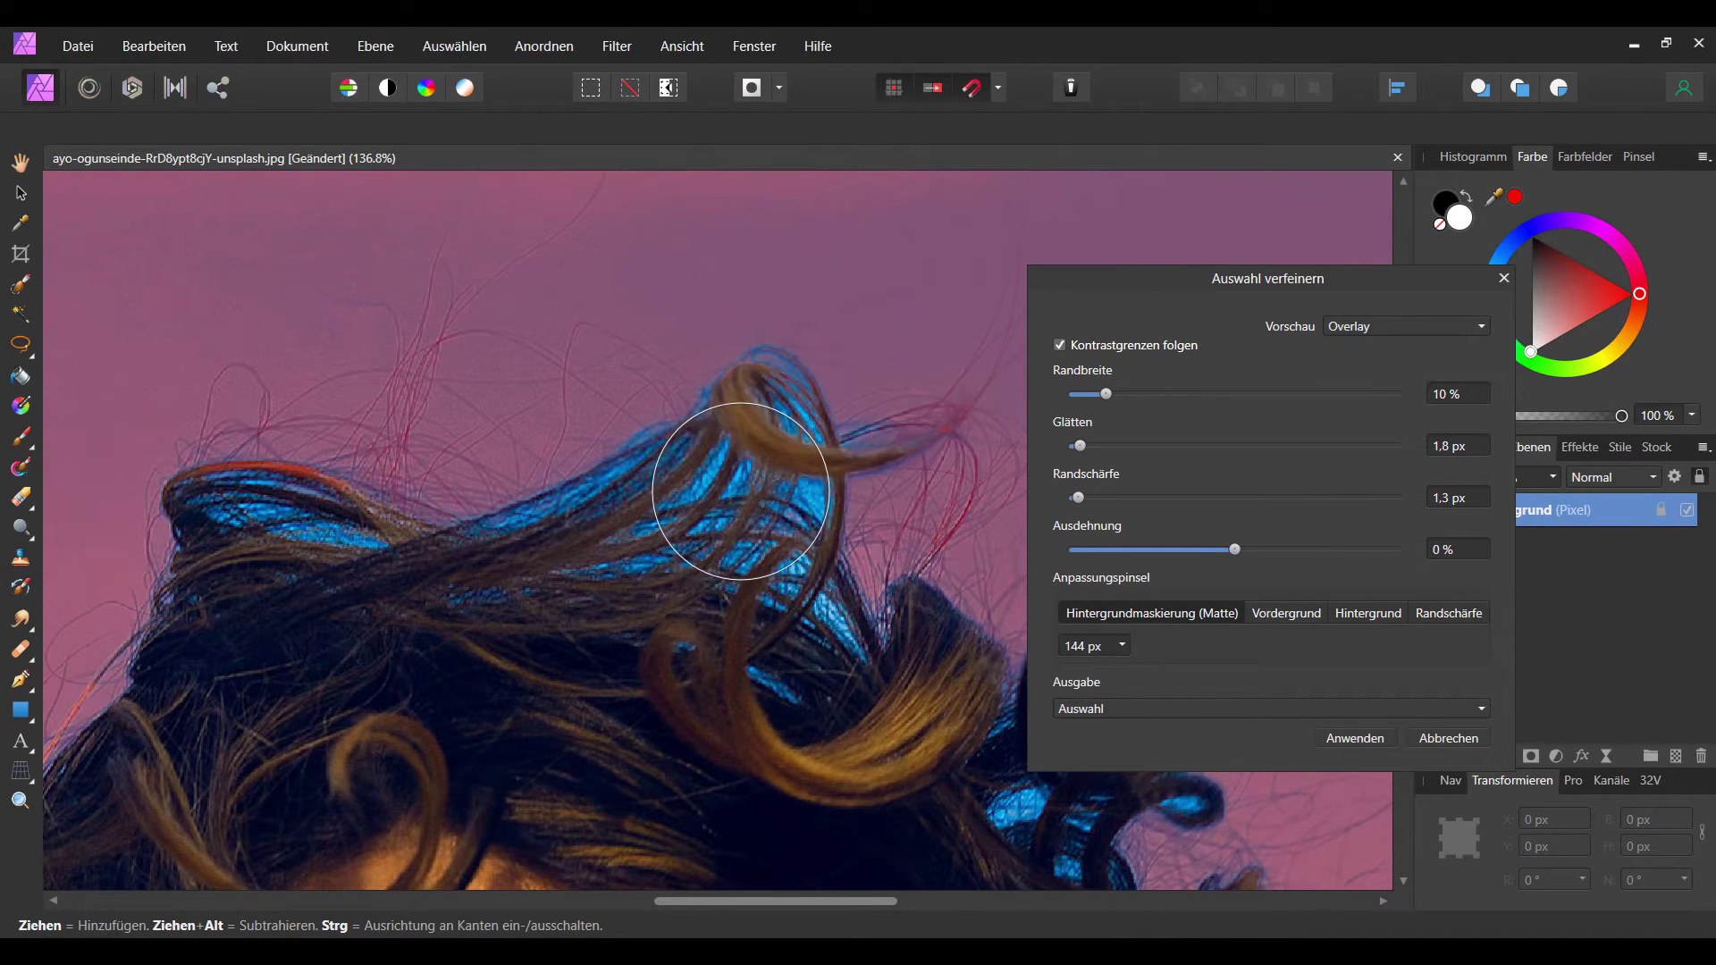
scroll(697, 483, "down", 2)
scroll(613, 540, "down", 2)
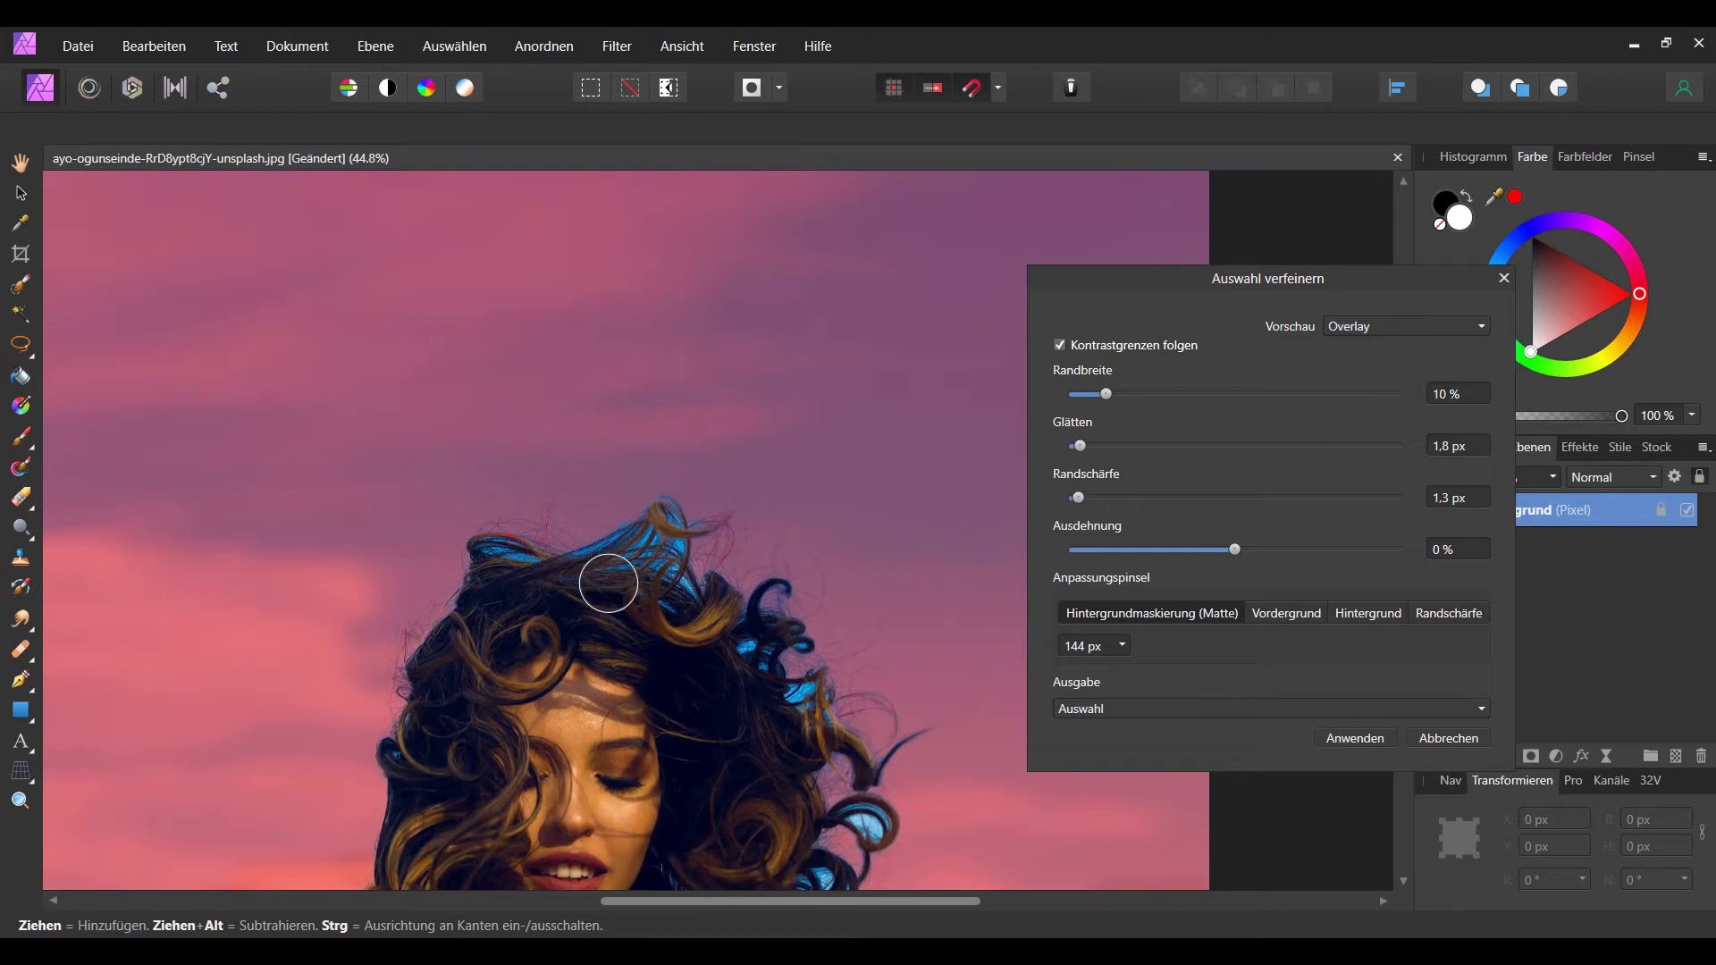
scroll(602, 572, "down", 2)
scroll(429, 595, "up", 2)
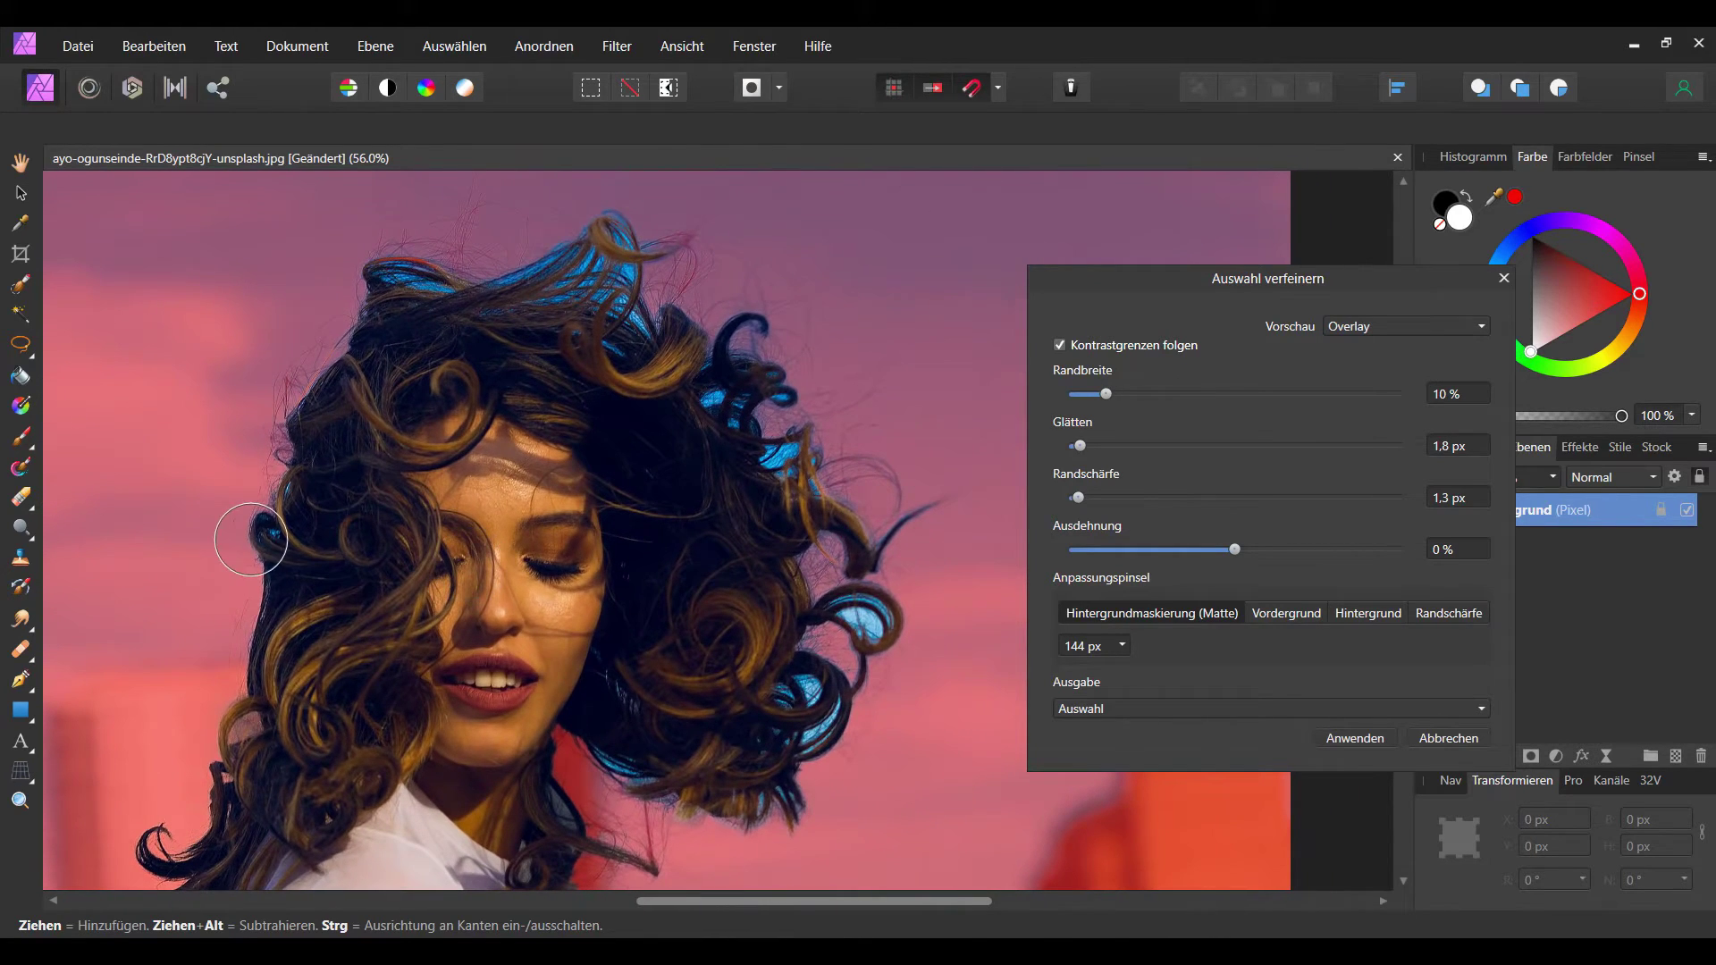
mouse_move(250, 540)
left_mouse_down()
mouse_move(288, 394)
mouse_move(328, 349)
mouse_move(451, 278)
mouse_move(393, 274)
mouse_move(556, 260)
left_mouse_up()
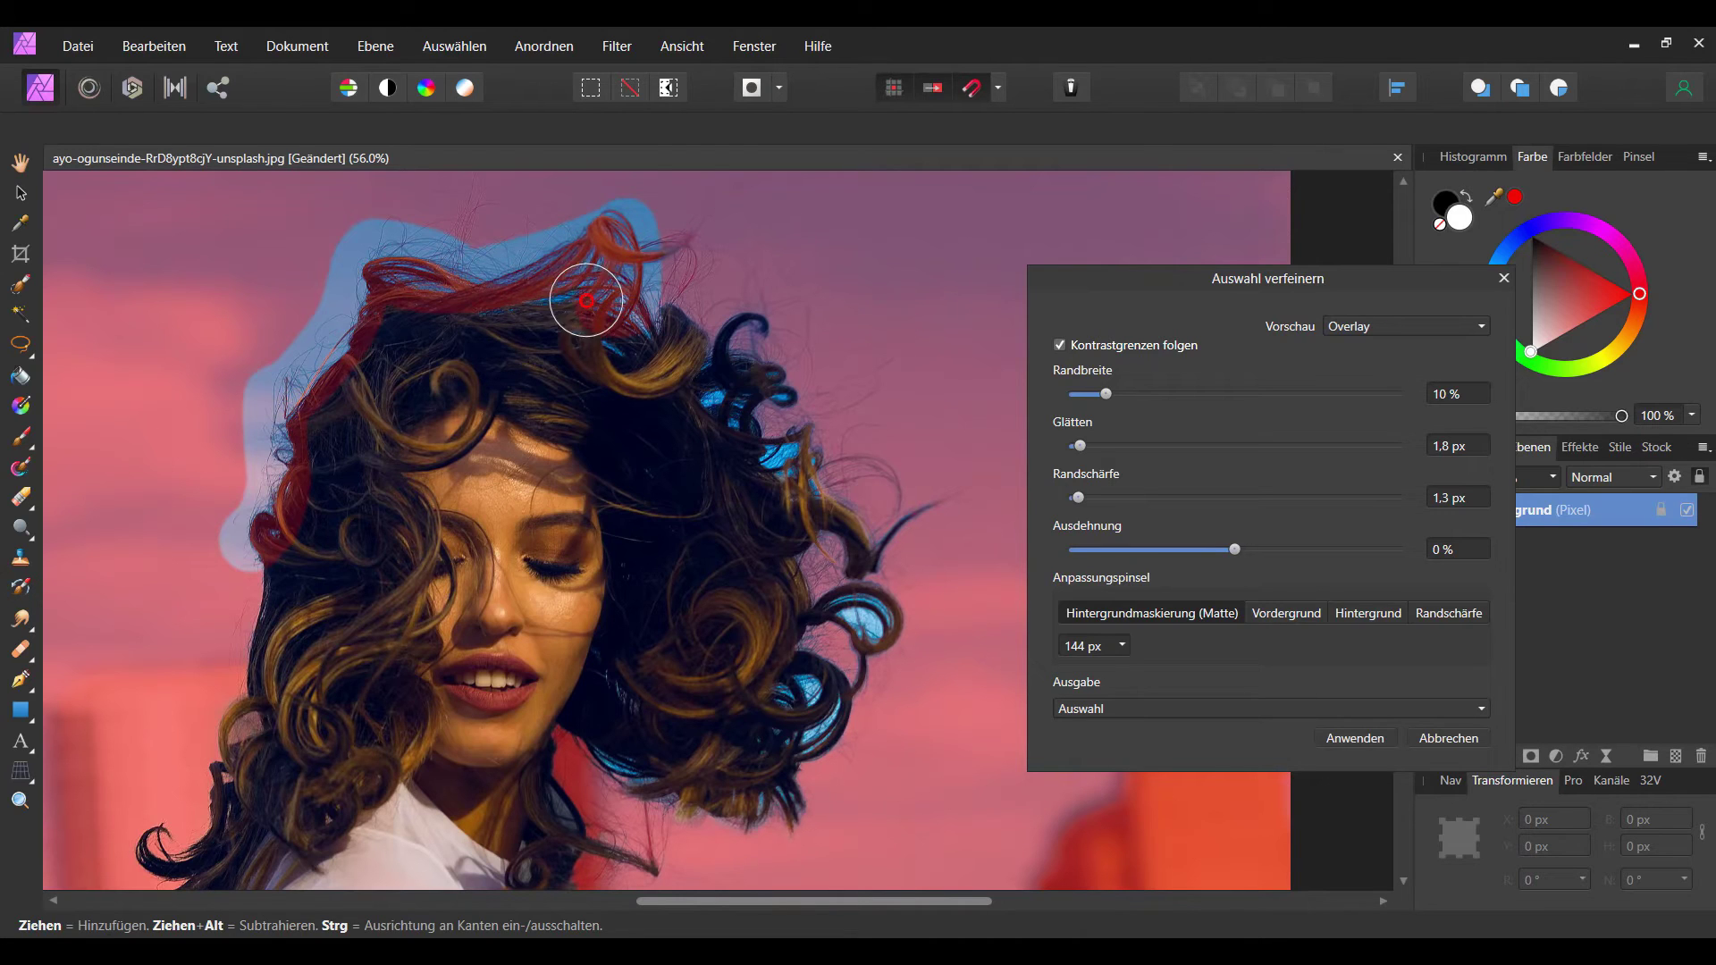
Step: Extend the matte strokes down the left hair edge and around the lower hair
mouse_move(641, 316)
left_mouse_down()
mouse_move(624, 330)
mouse_move(725, 319)
mouse_move(782, 380)
mouse_move(719, 398)
mouse_move(764, 436)
mouse_move(830, 420)
mouse_move(777, 460)
mouse_move(872, 467)
mouse_move(887, 497)
mouse_move(854, 518)
mouse_move(876, 555)
mouse_move(943, 514)
mouse_move(836, 547)
mouse_move(808, 579)
mouse_move(885, 639)
mouse_move(839, 620)
mouse_move(831, 688)
mouse_move(795, 688)
mouse_move(800, 836)
mouse_move(623, 789)
left_mouse_up()
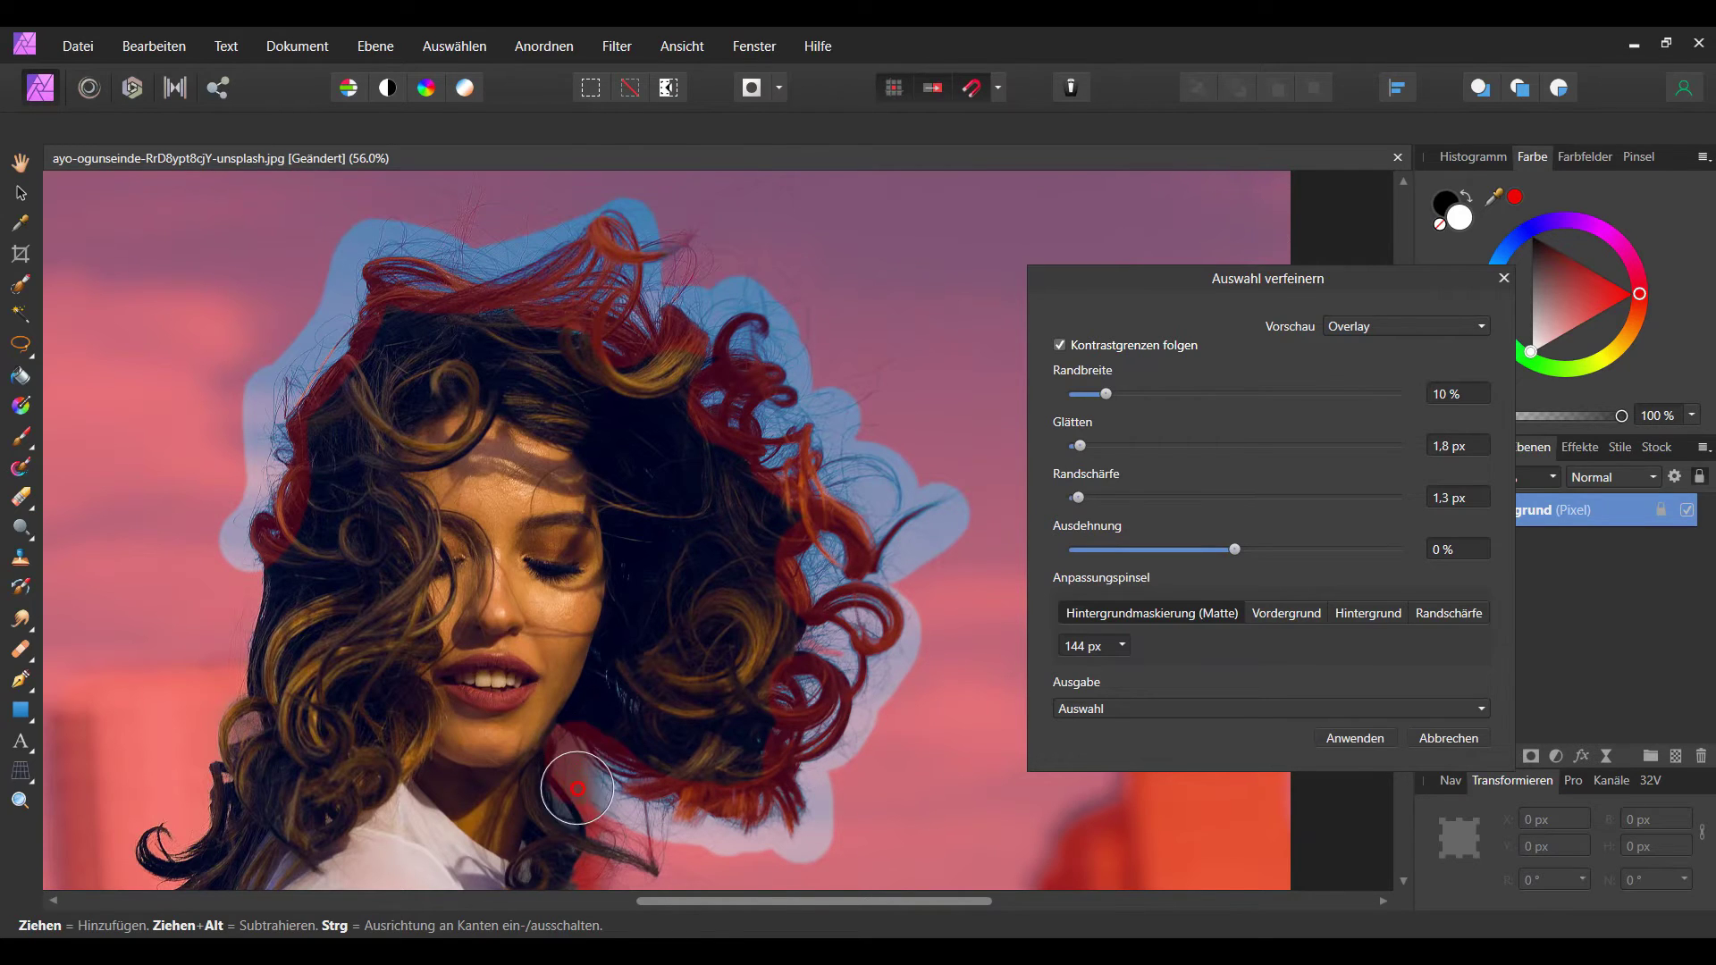
left_click_drag(649, 855, 531, 865)
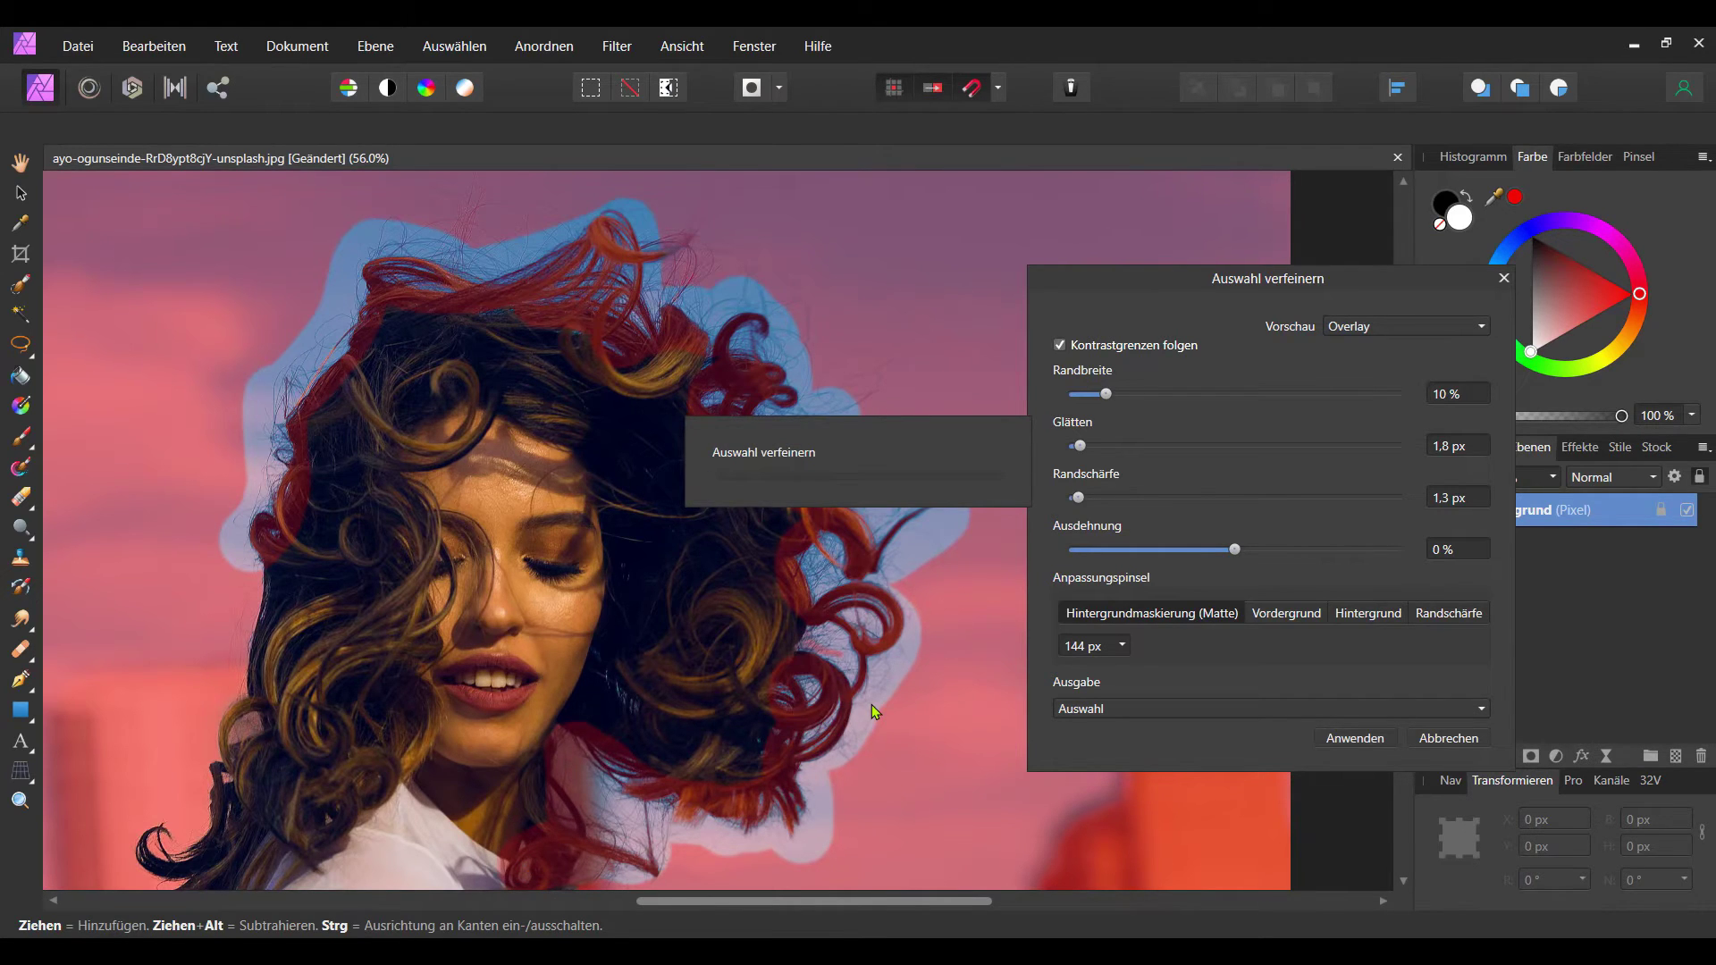
scroll(871, 703, "down", 1)
scroll(802, 578, "down", 1)
scroll(498, 535, "up", 1)
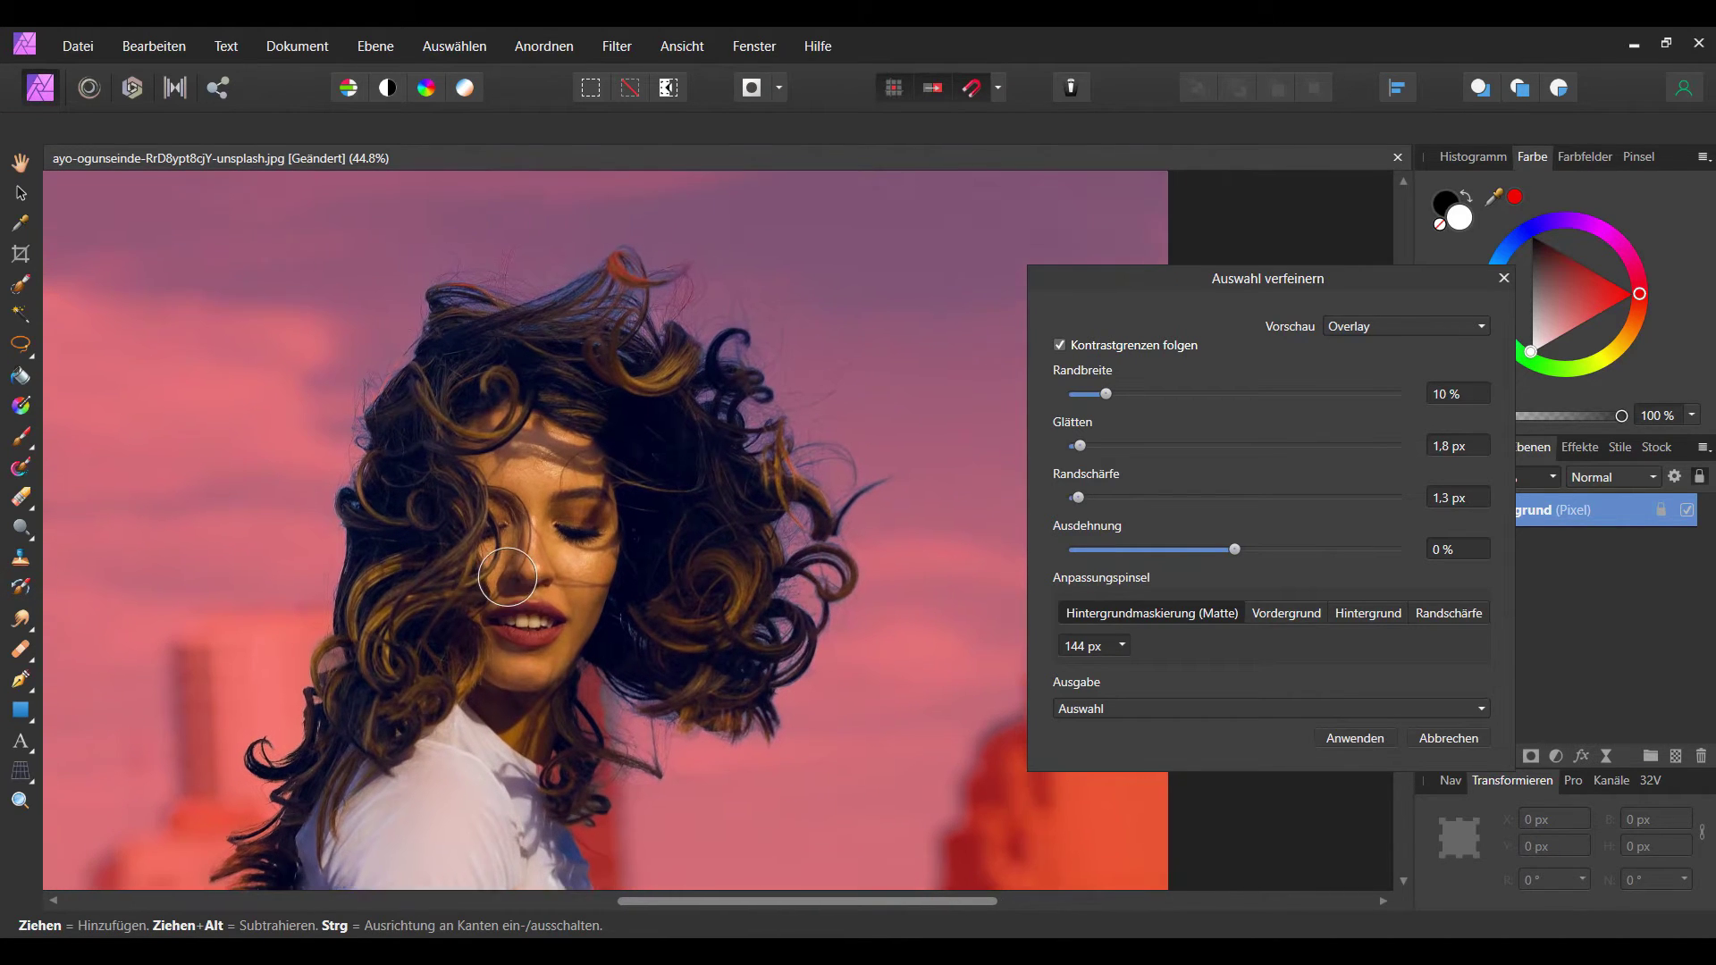
scroll(600, 618, "down", 1)
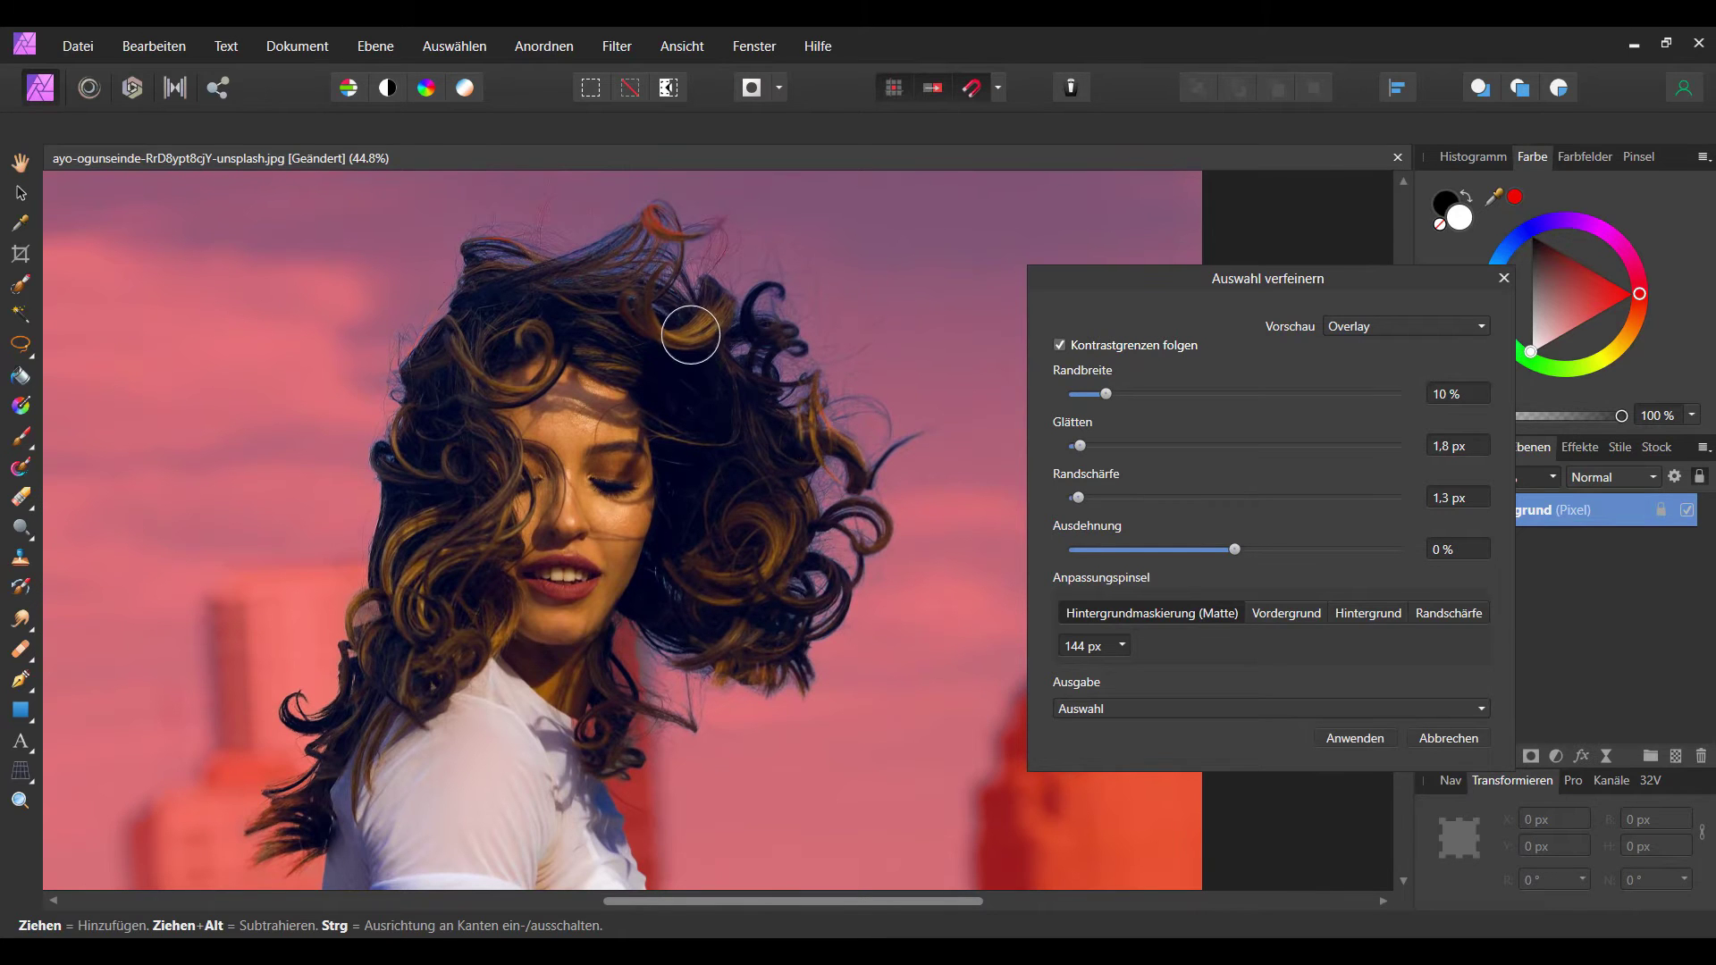
scroll(689, 340, "up", 1)
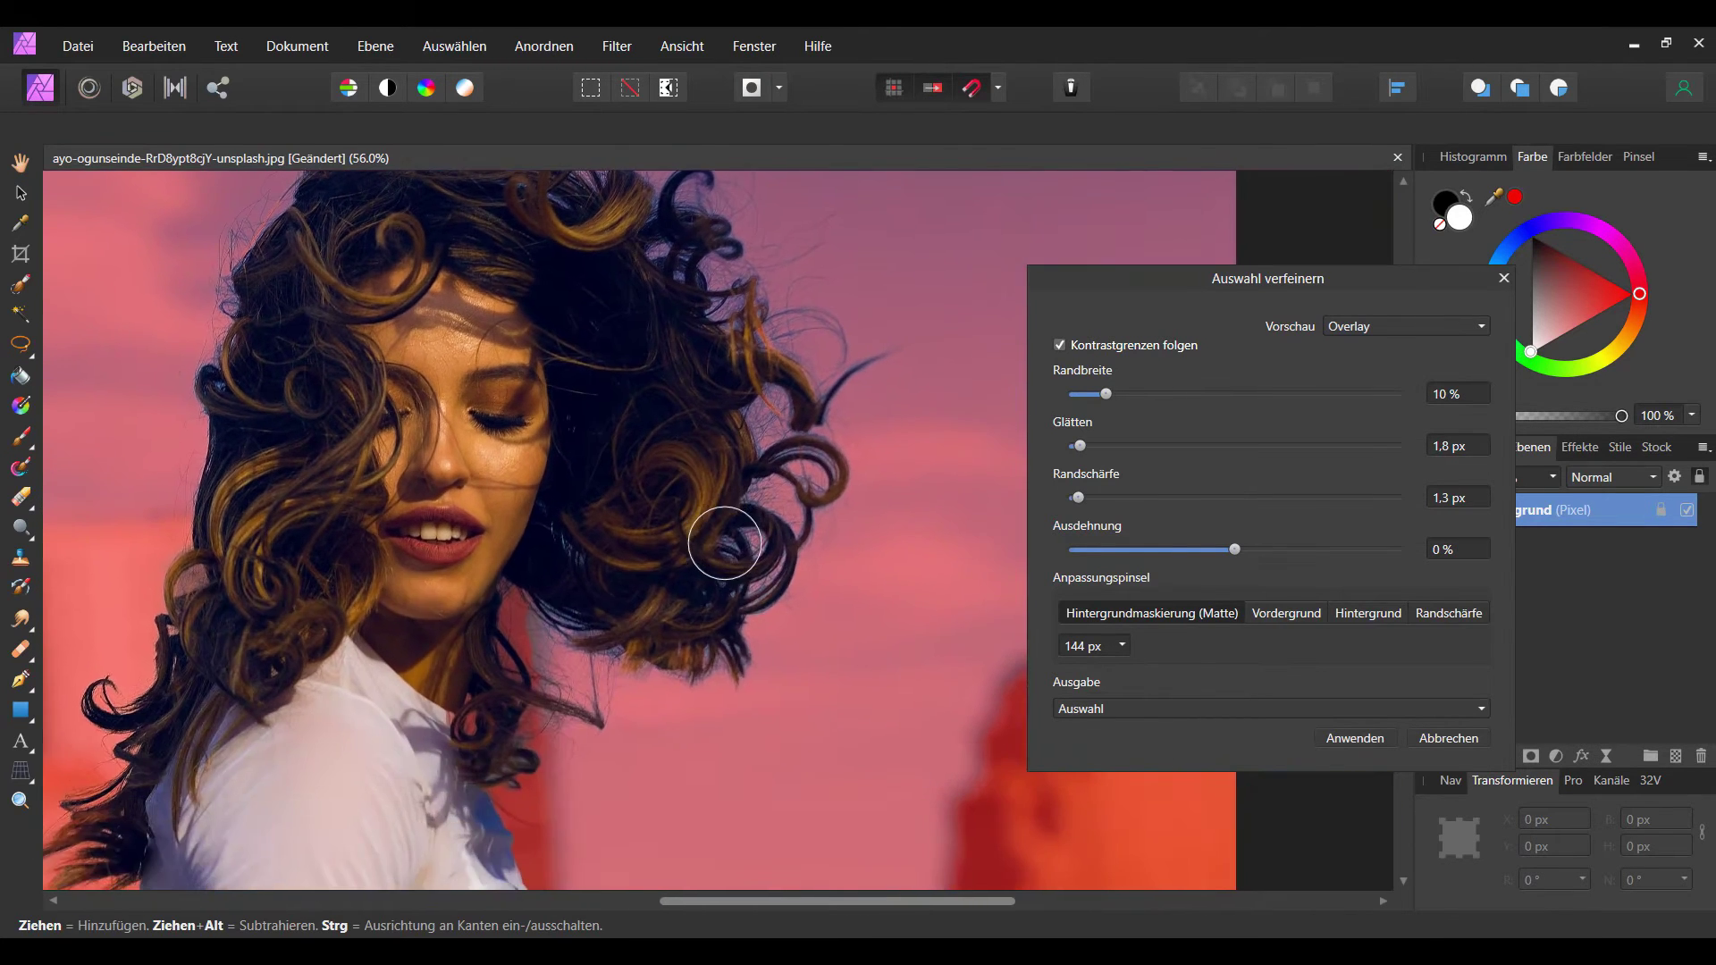
scroll(575, 605, "up", 1)
scroll(670, 659, "up", 1)
scroll(671, 658, "up", 1)
scroll(632, 755, "up", 1)
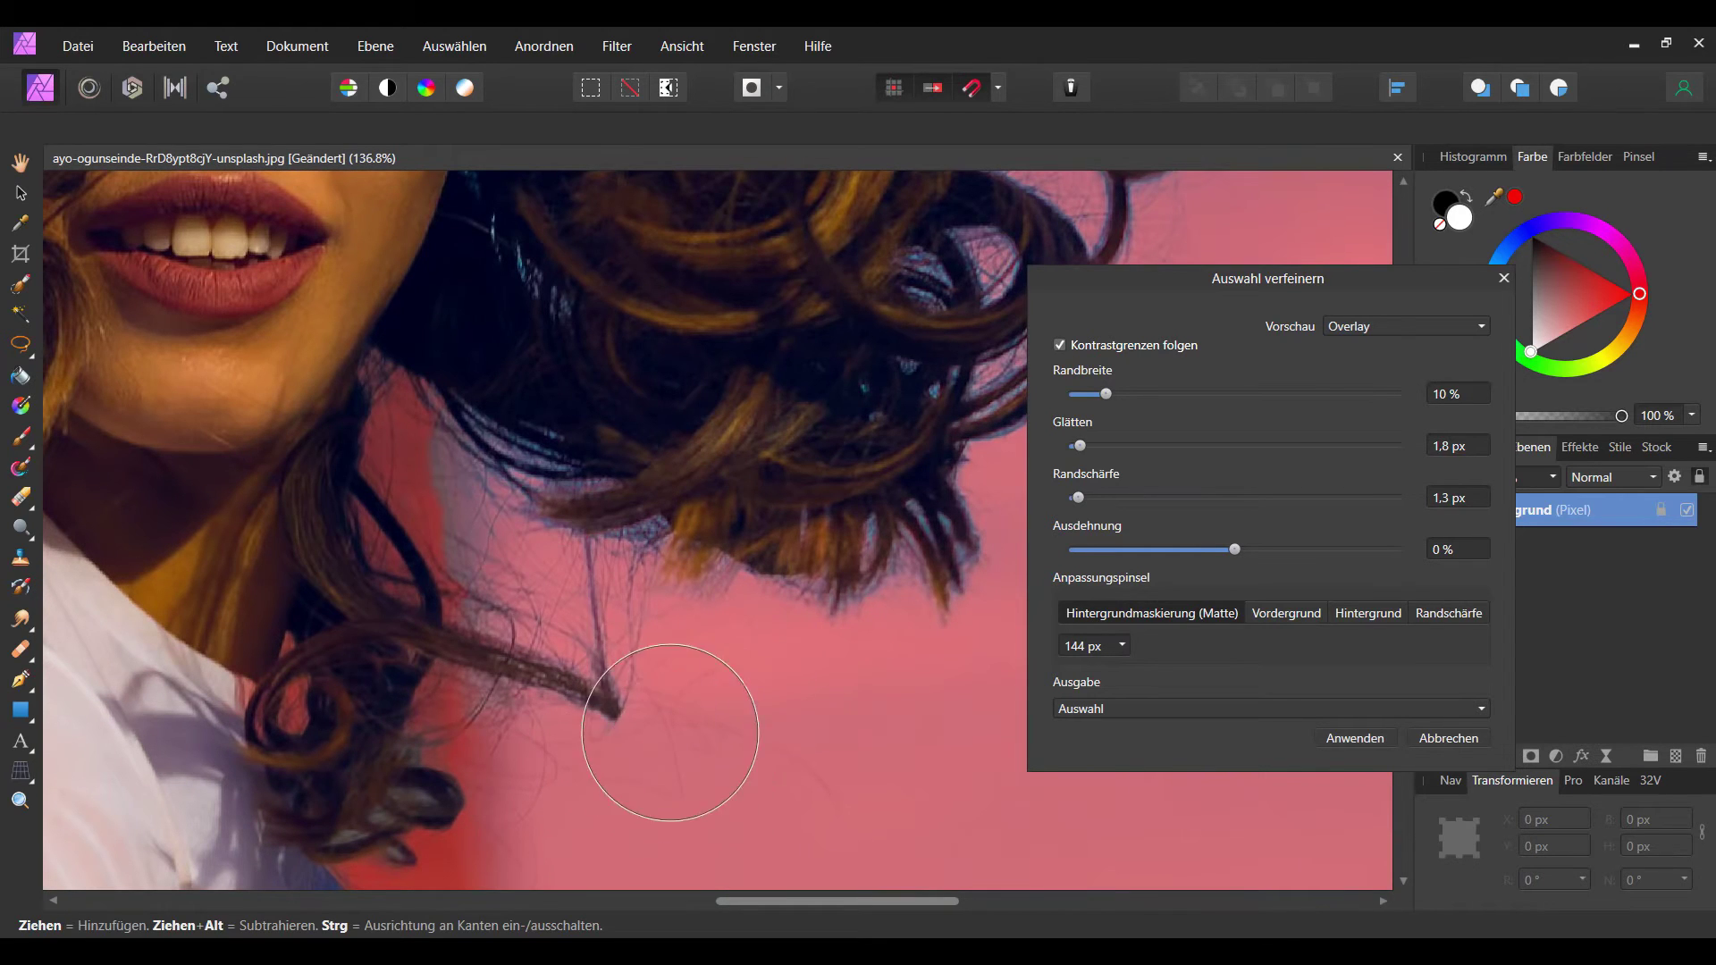
scroll(773, 708, "down", 1)
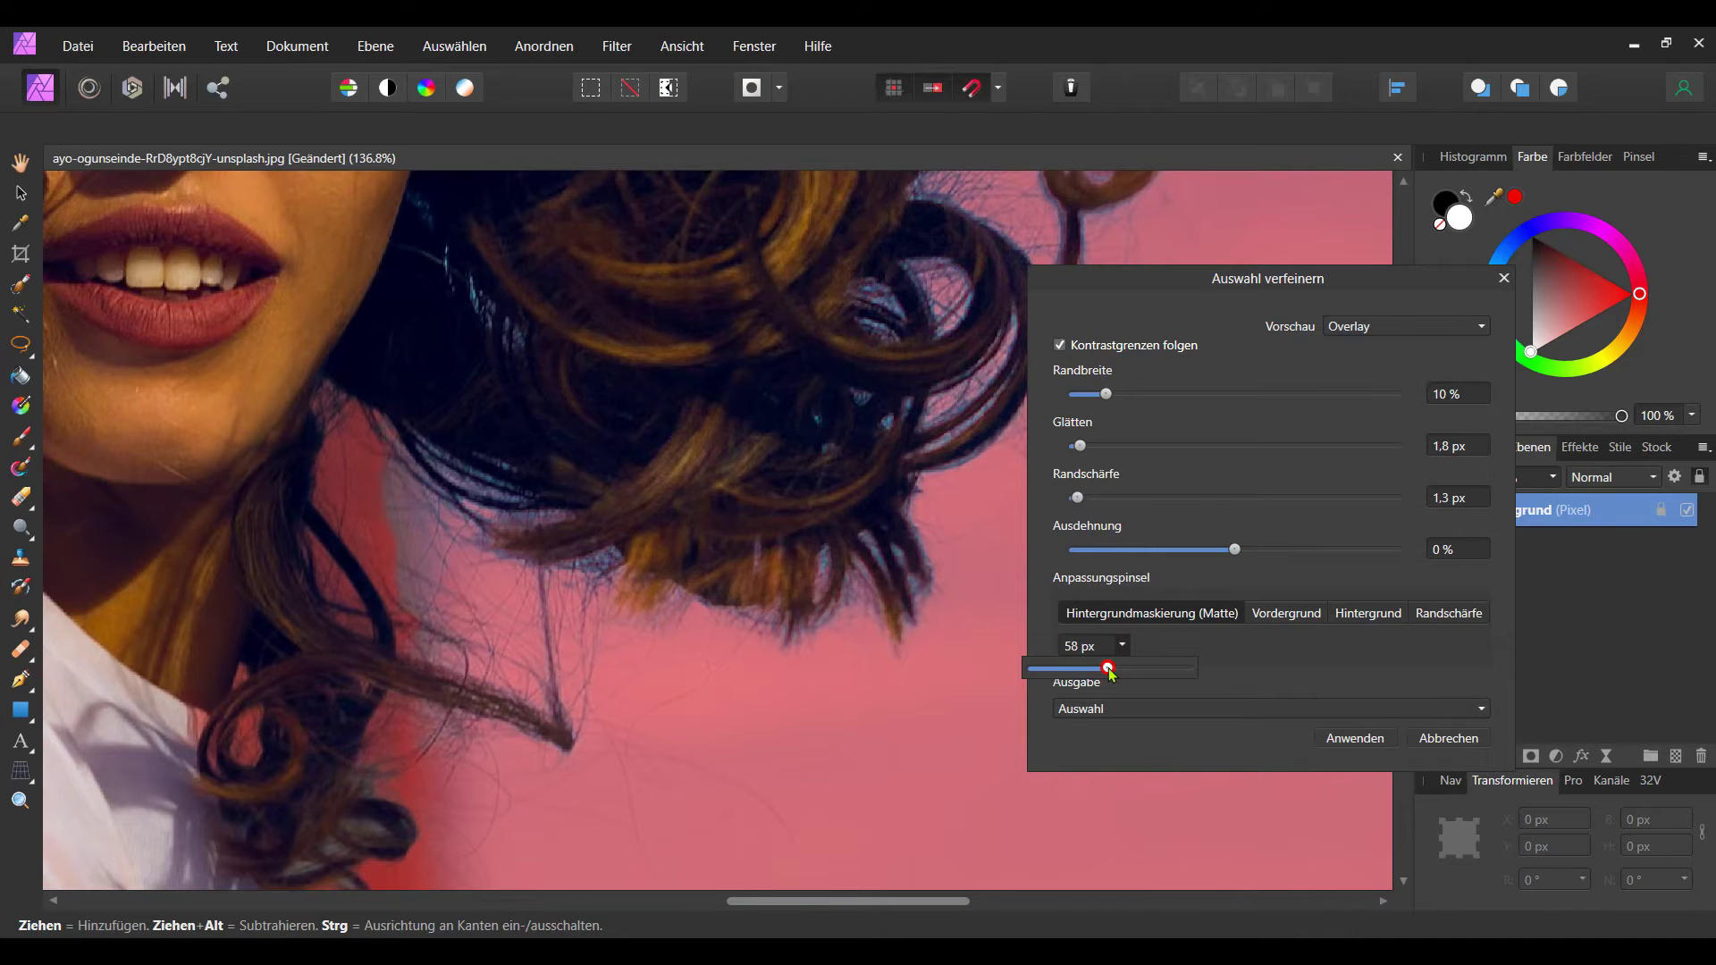
scroll(755, 558, "up", 2)
scroll(662, 529, "up", 1)
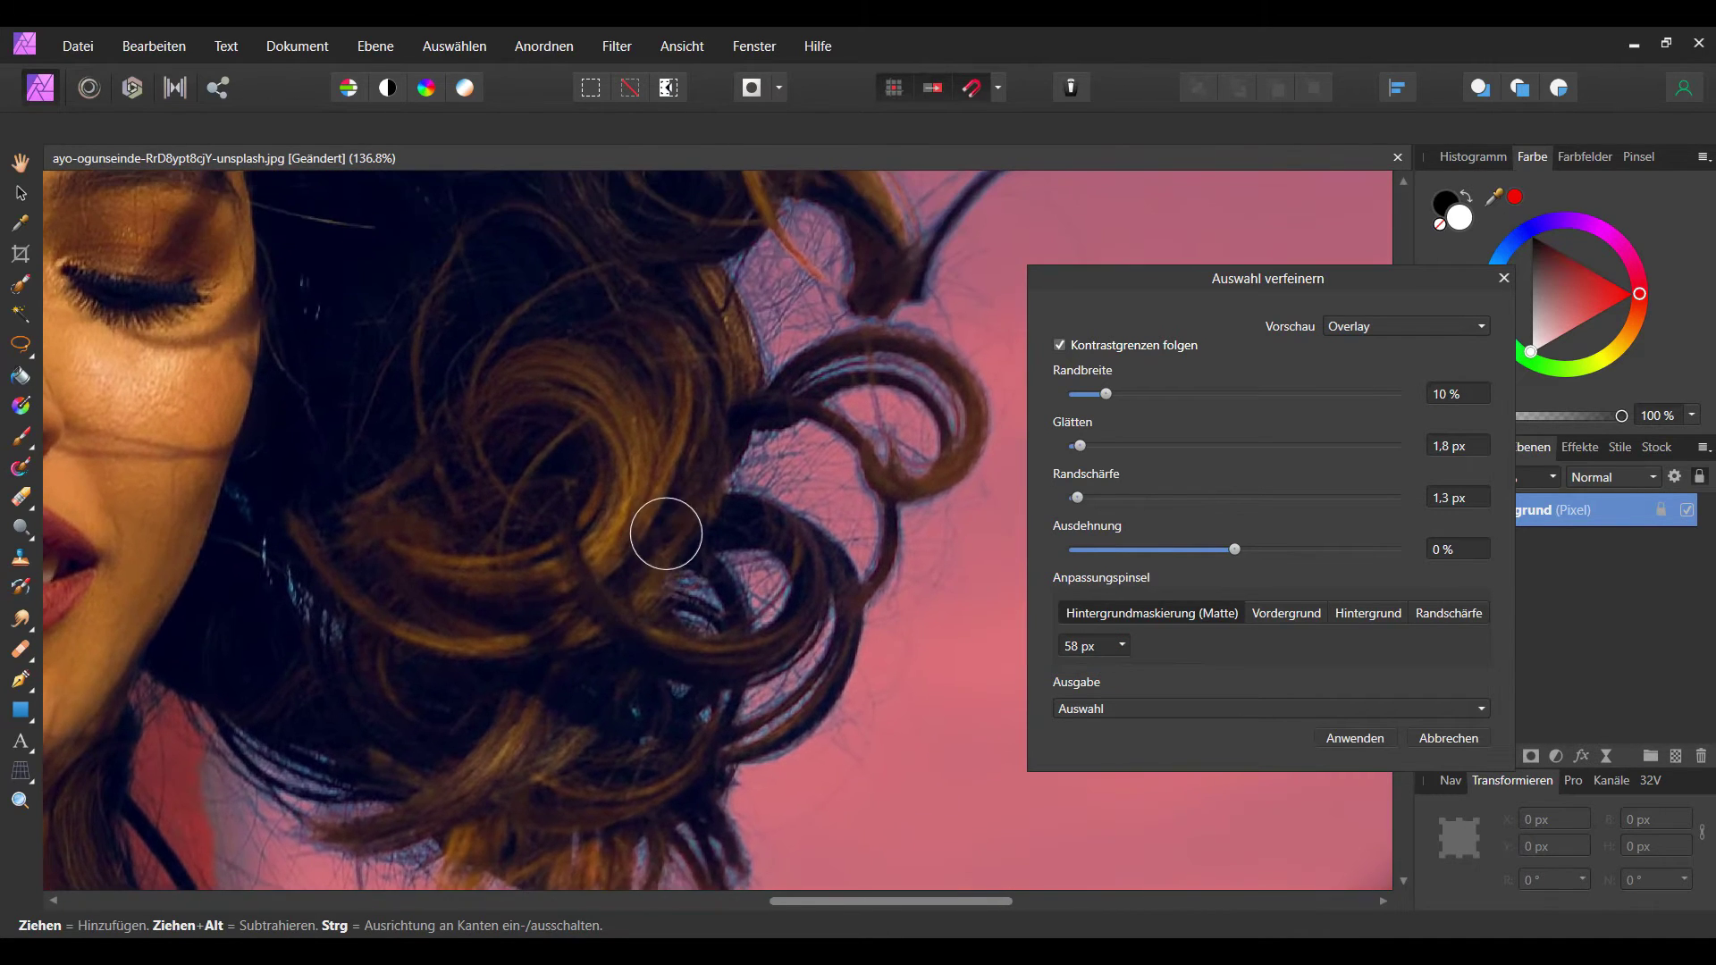
scroll(536, 483, "up", 1)
scroll(438, 626, "up", 1)
scroll(422, 686, "up", 1)
scroll(467, 688, "up", 1)
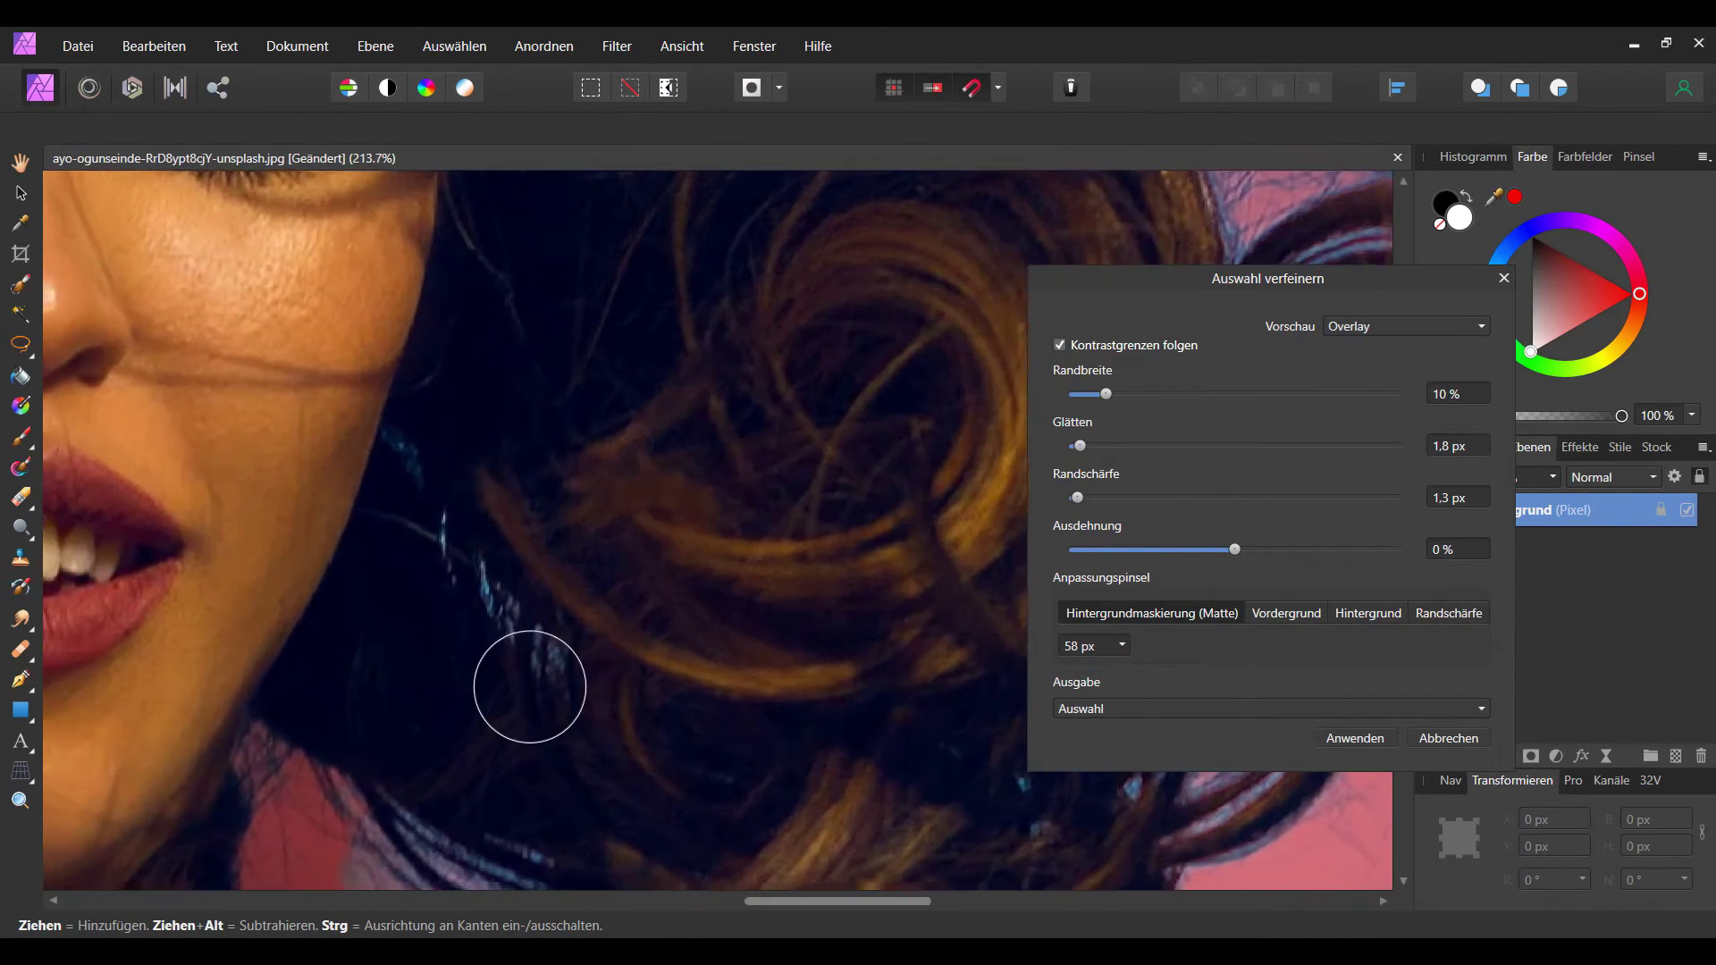
left_click_drag(473, 598, 493, 615)
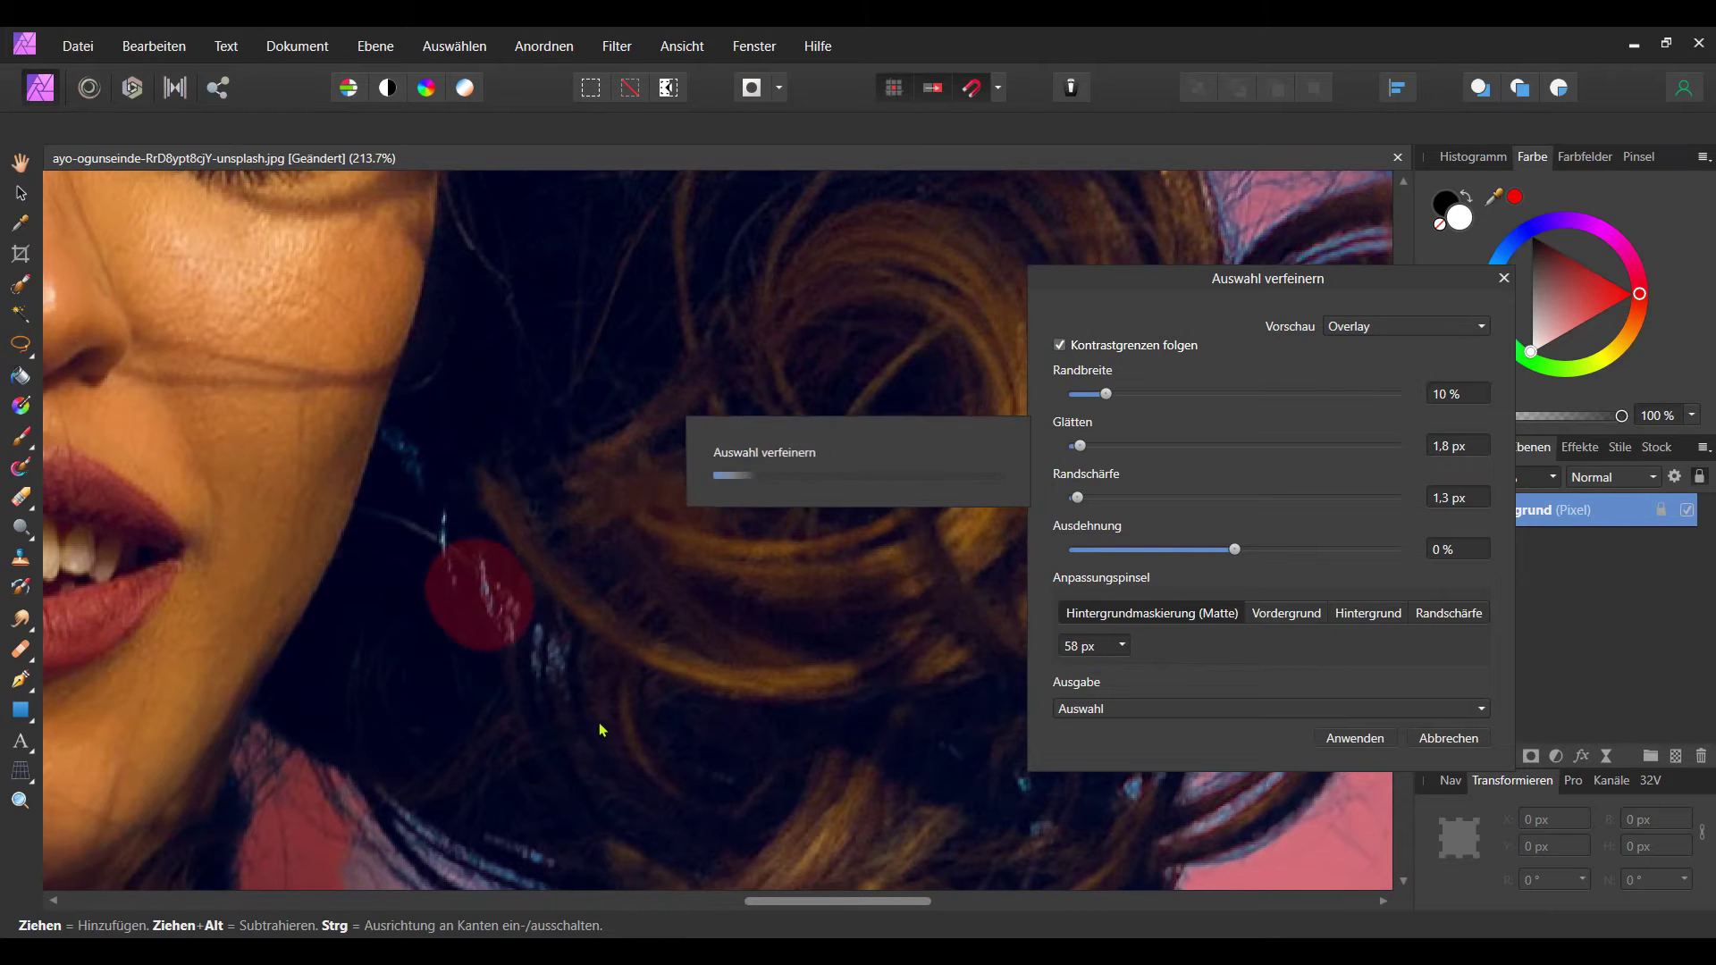
scroll(769, 452, "down", 1)
scroll(697, 582, "down", 1)
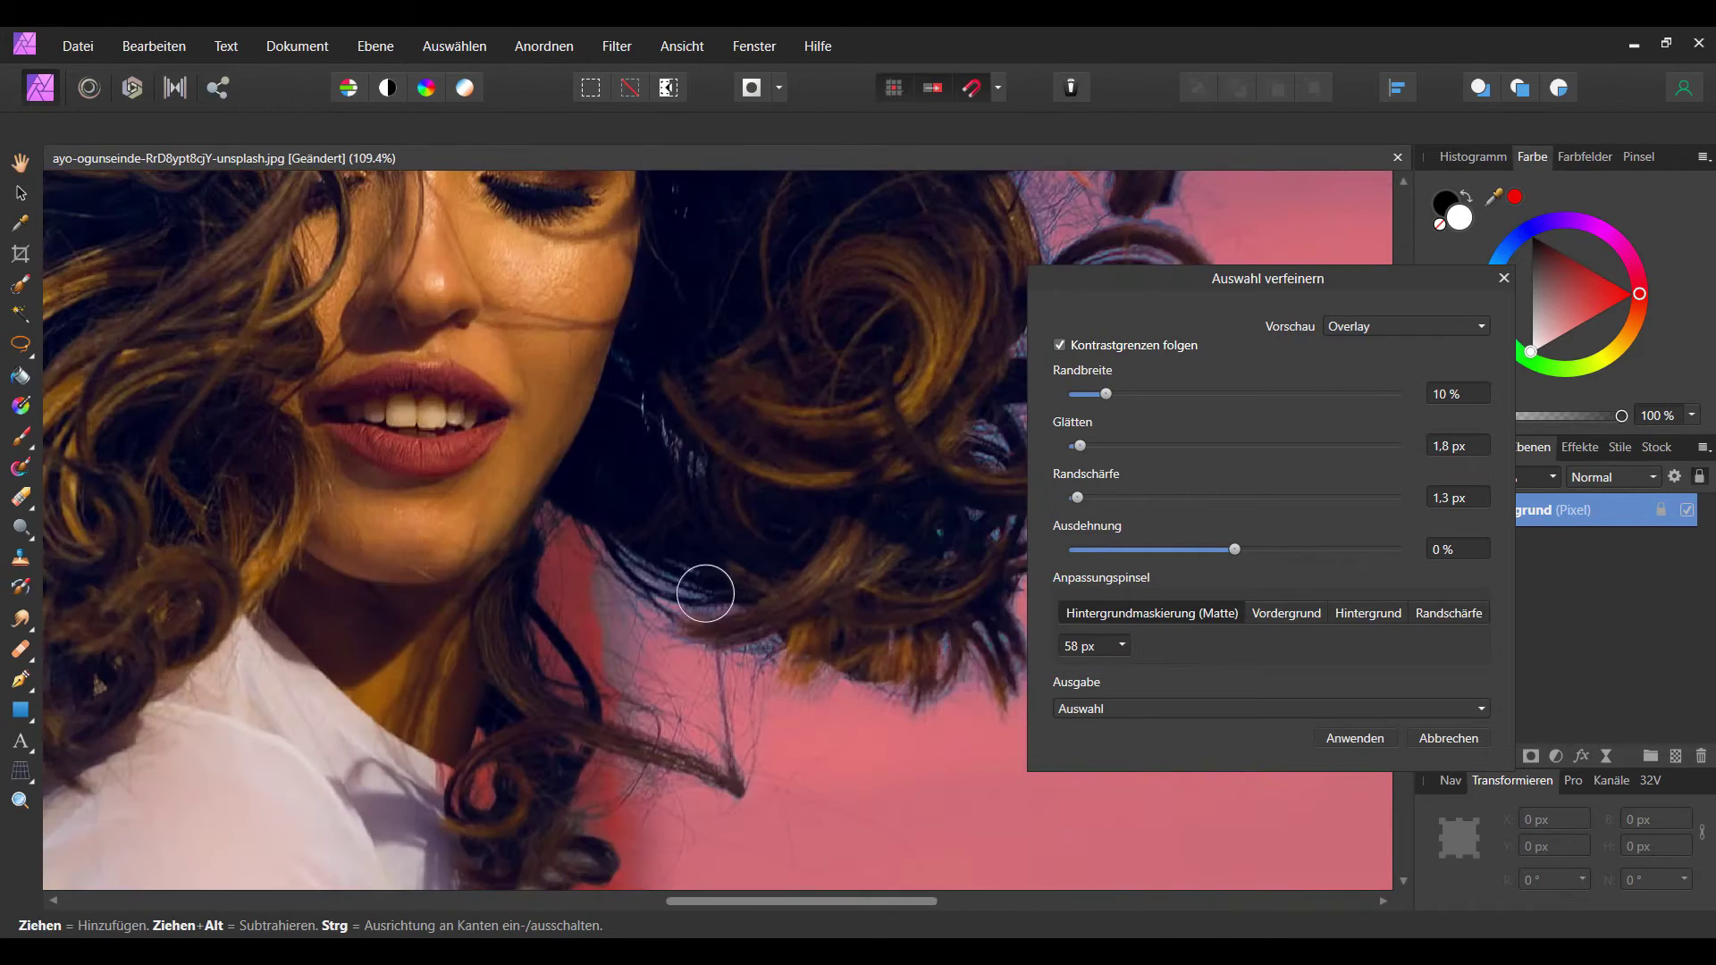
scroll(761, 621, "down", 1)
scroll(760, 621, "up", 1)
scroll(663, 616, "up", 1)
scroll(766, 613, "up", 1)
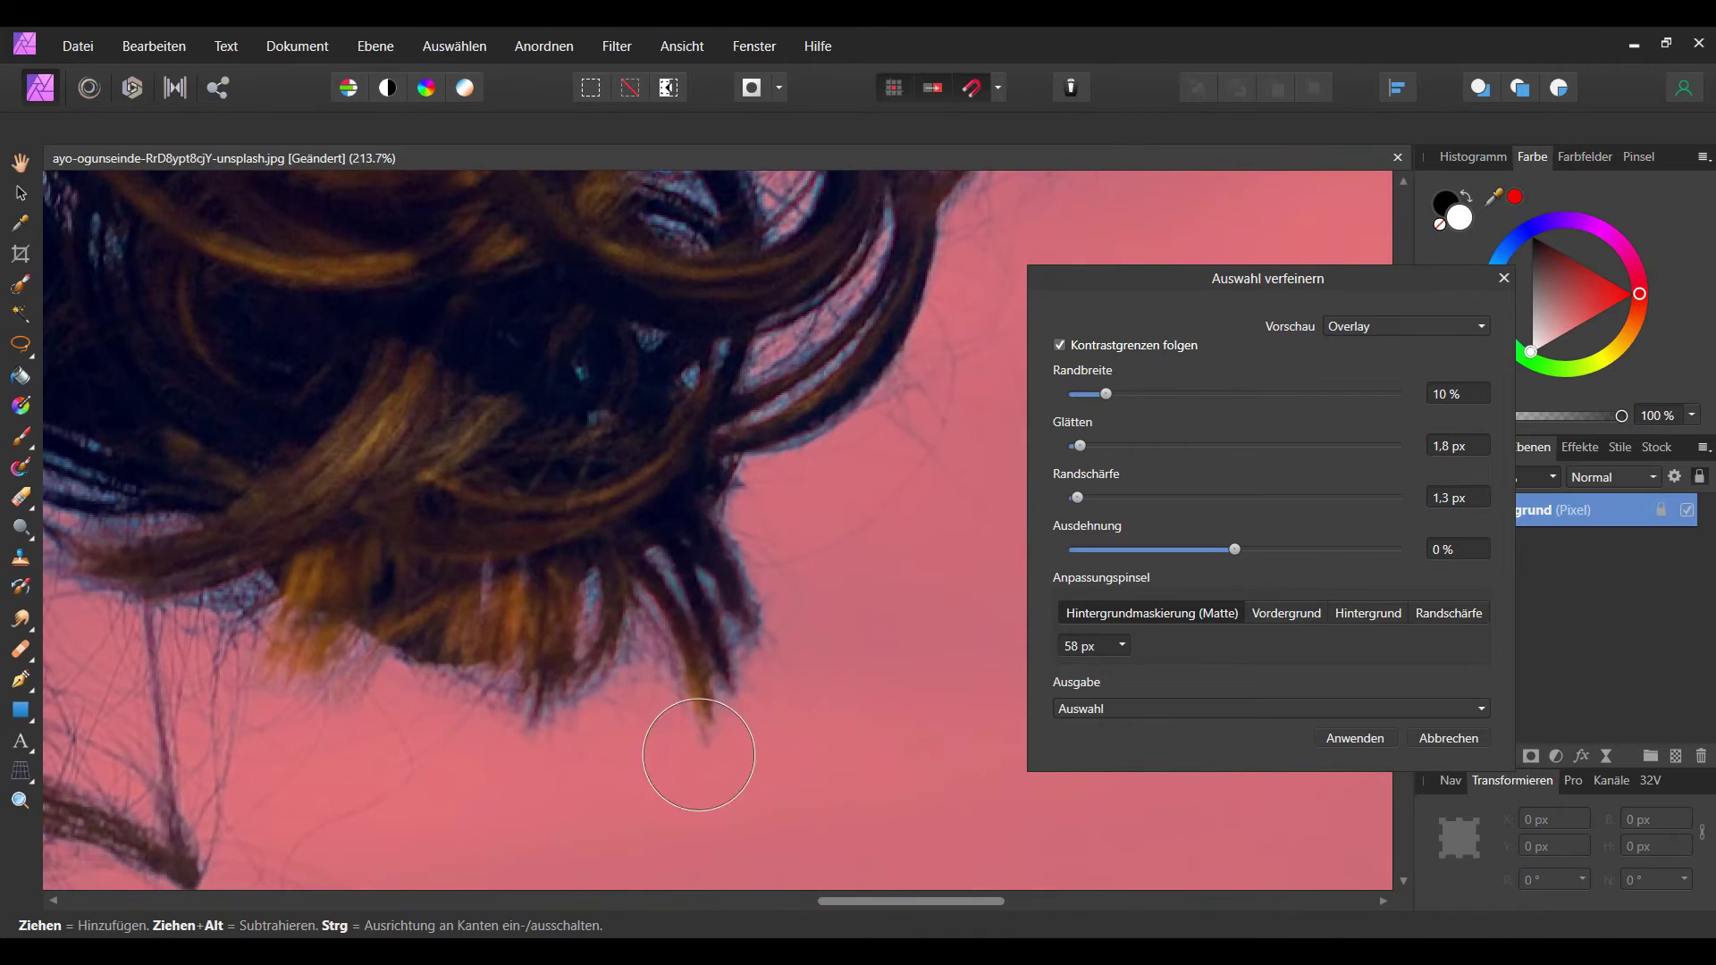
left_click_drag(709, 574, 600, 630)
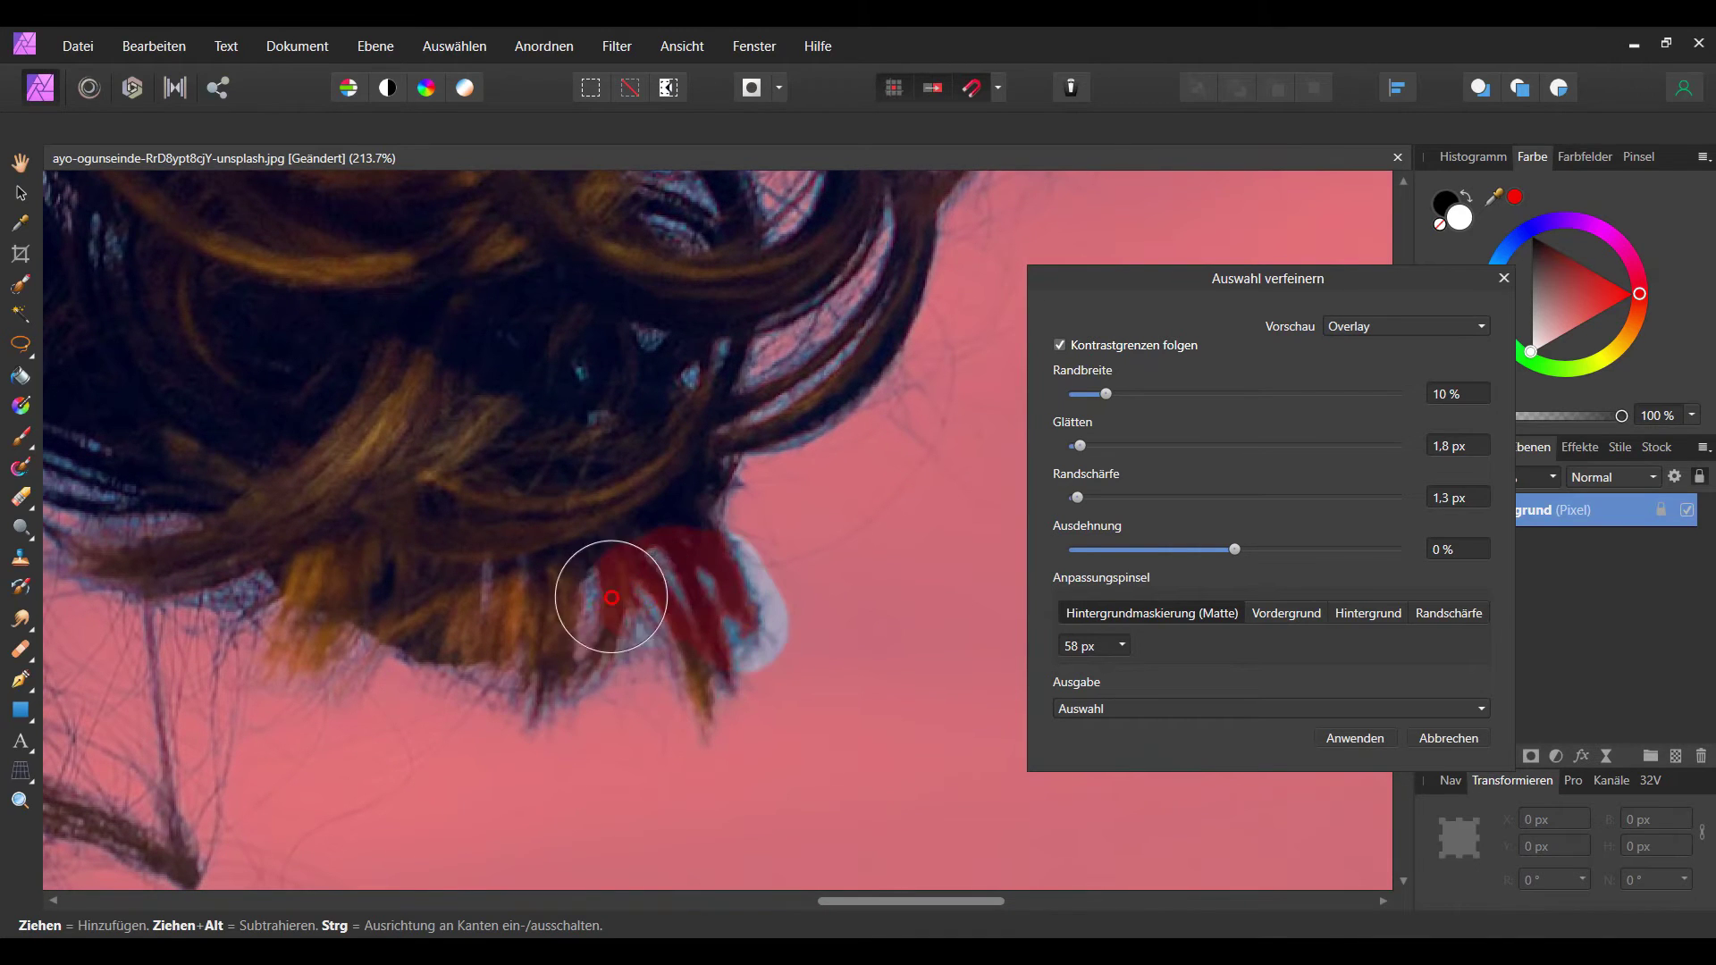
scroll(601, 631, "down", 3)
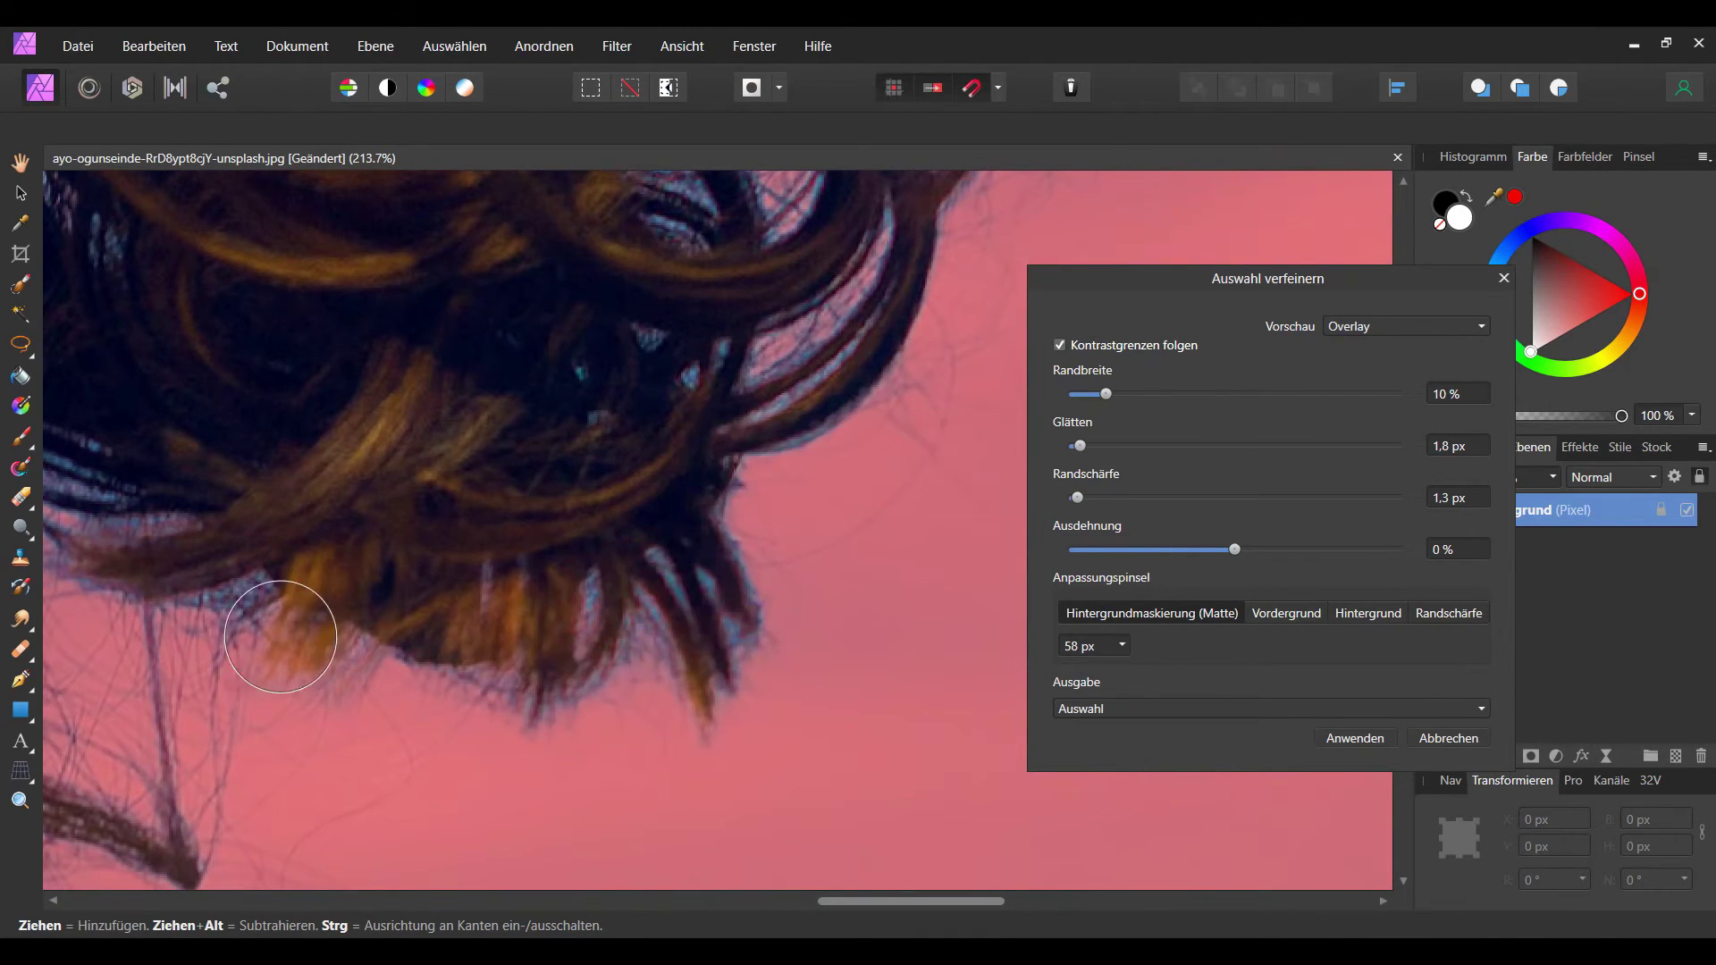
scroll(439, 532, "up", 1)
scroll(440, 532, "down", 1)
scroll(582, 594, "down", 1)
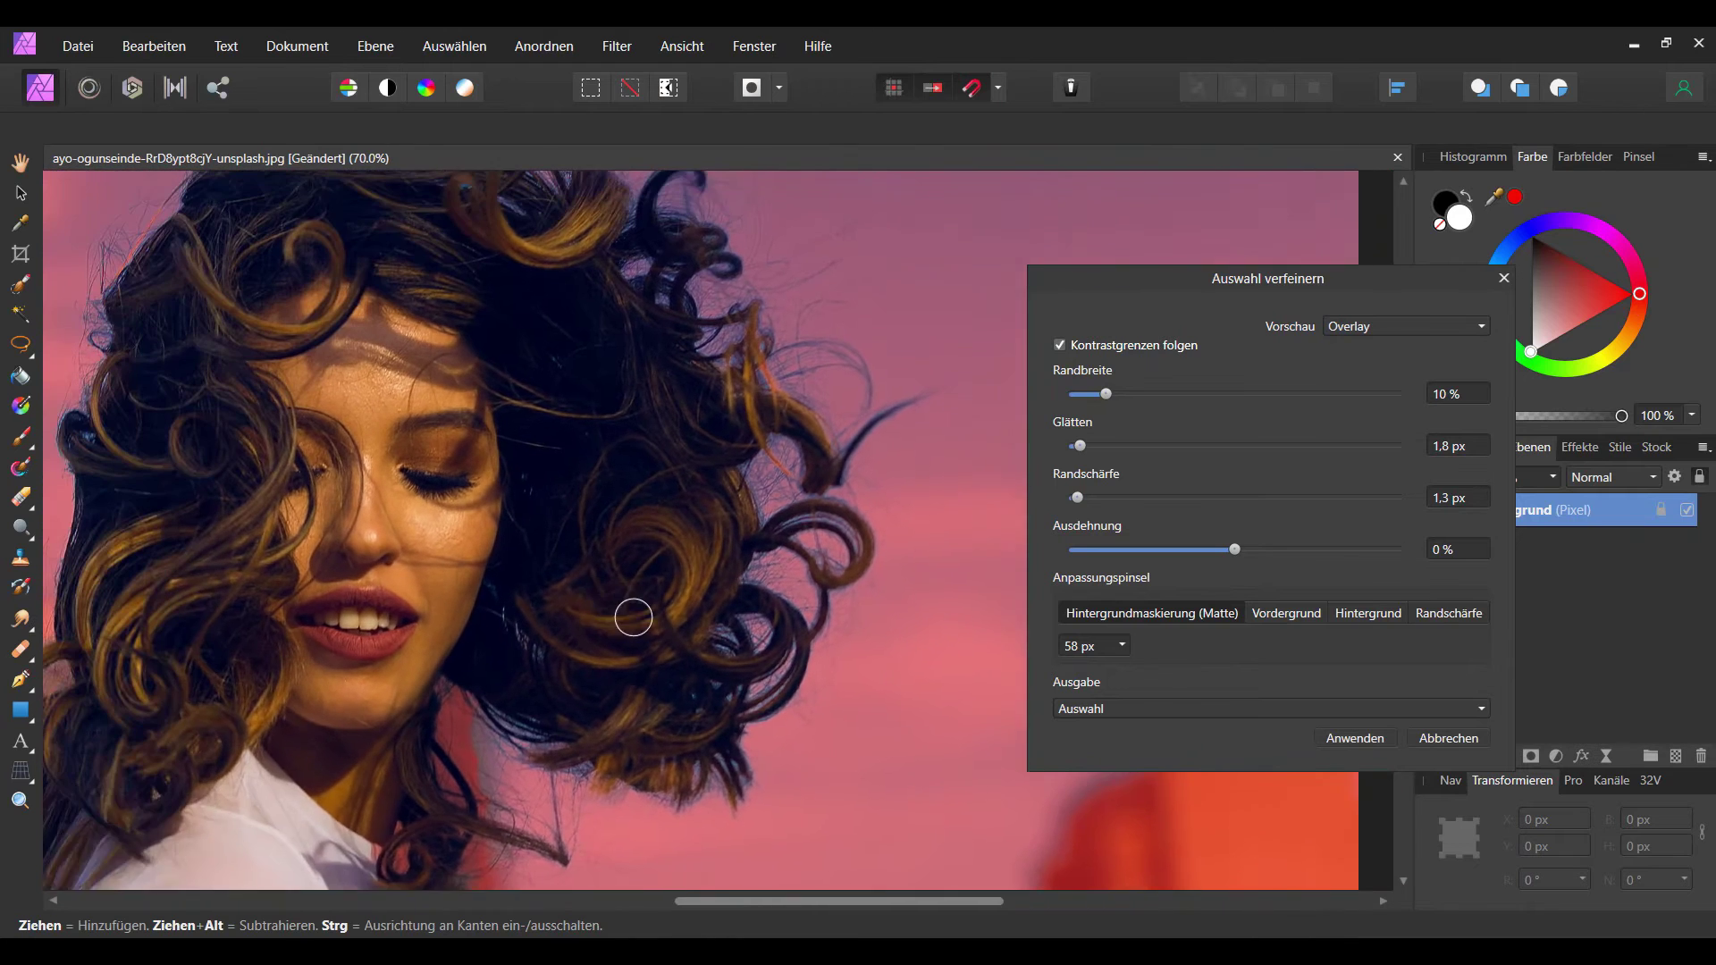
scroll(587, 683, "down", 3)
scroll(713, 583, "up", 1)
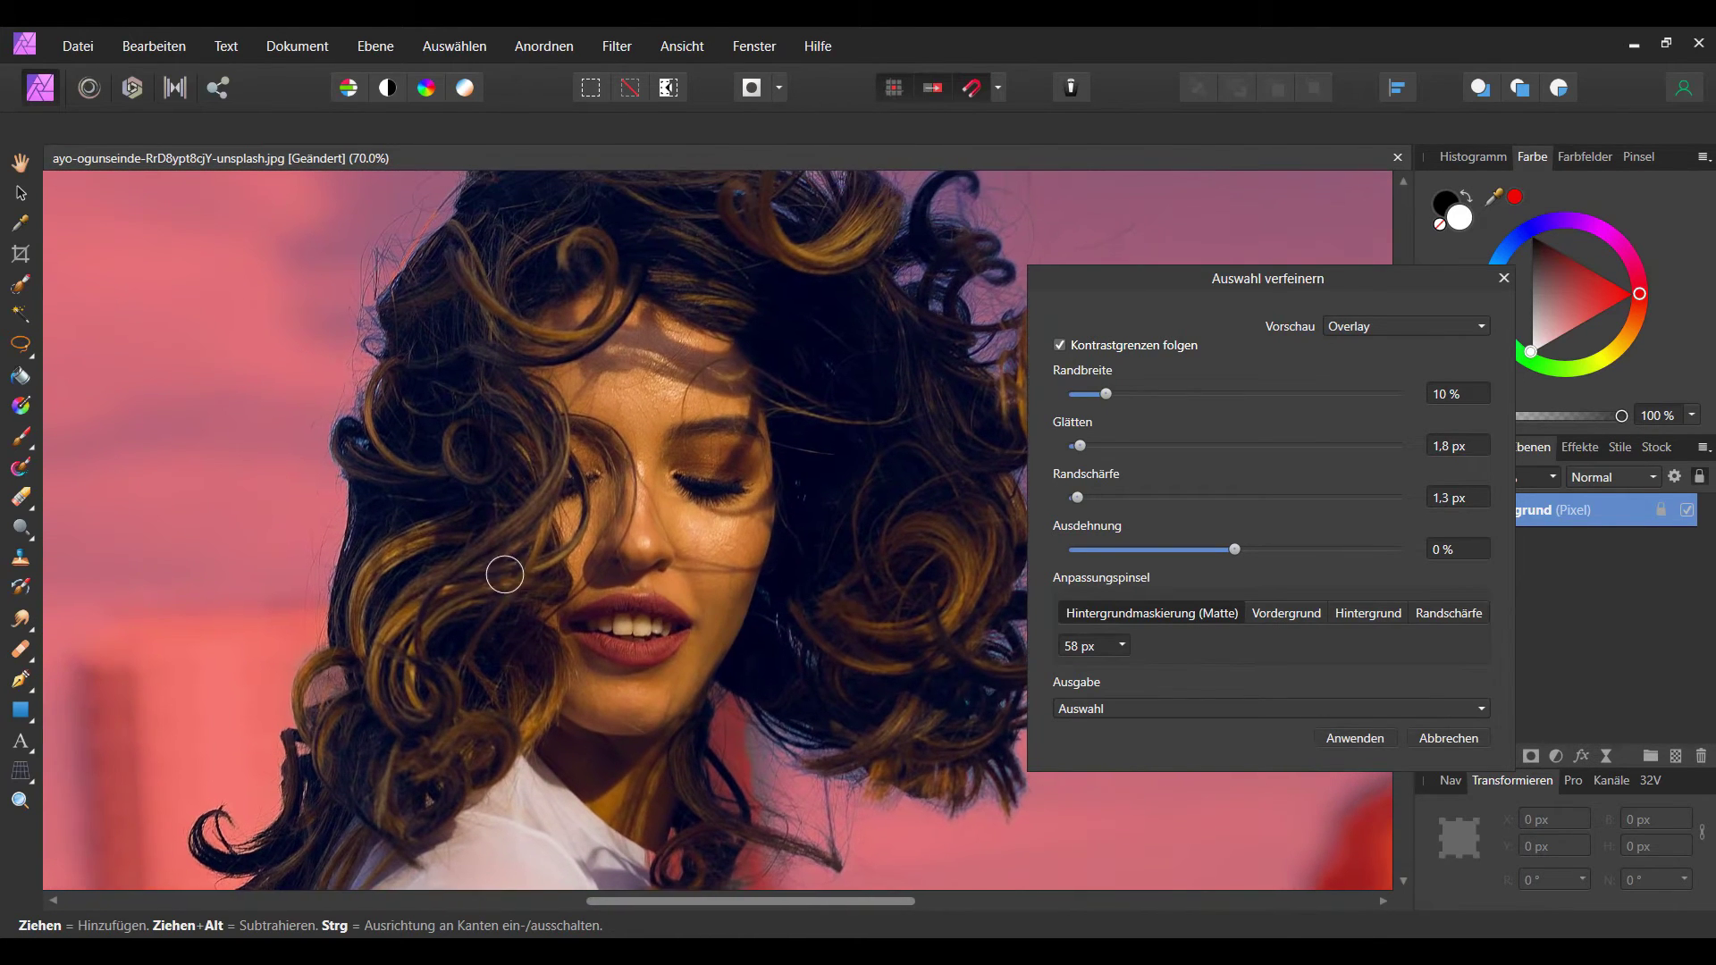
mouse_move(541, 540)
left_mouse_down()
mouse_move(483, 302)
mouse_move(384, 561)
left_mouse_up()
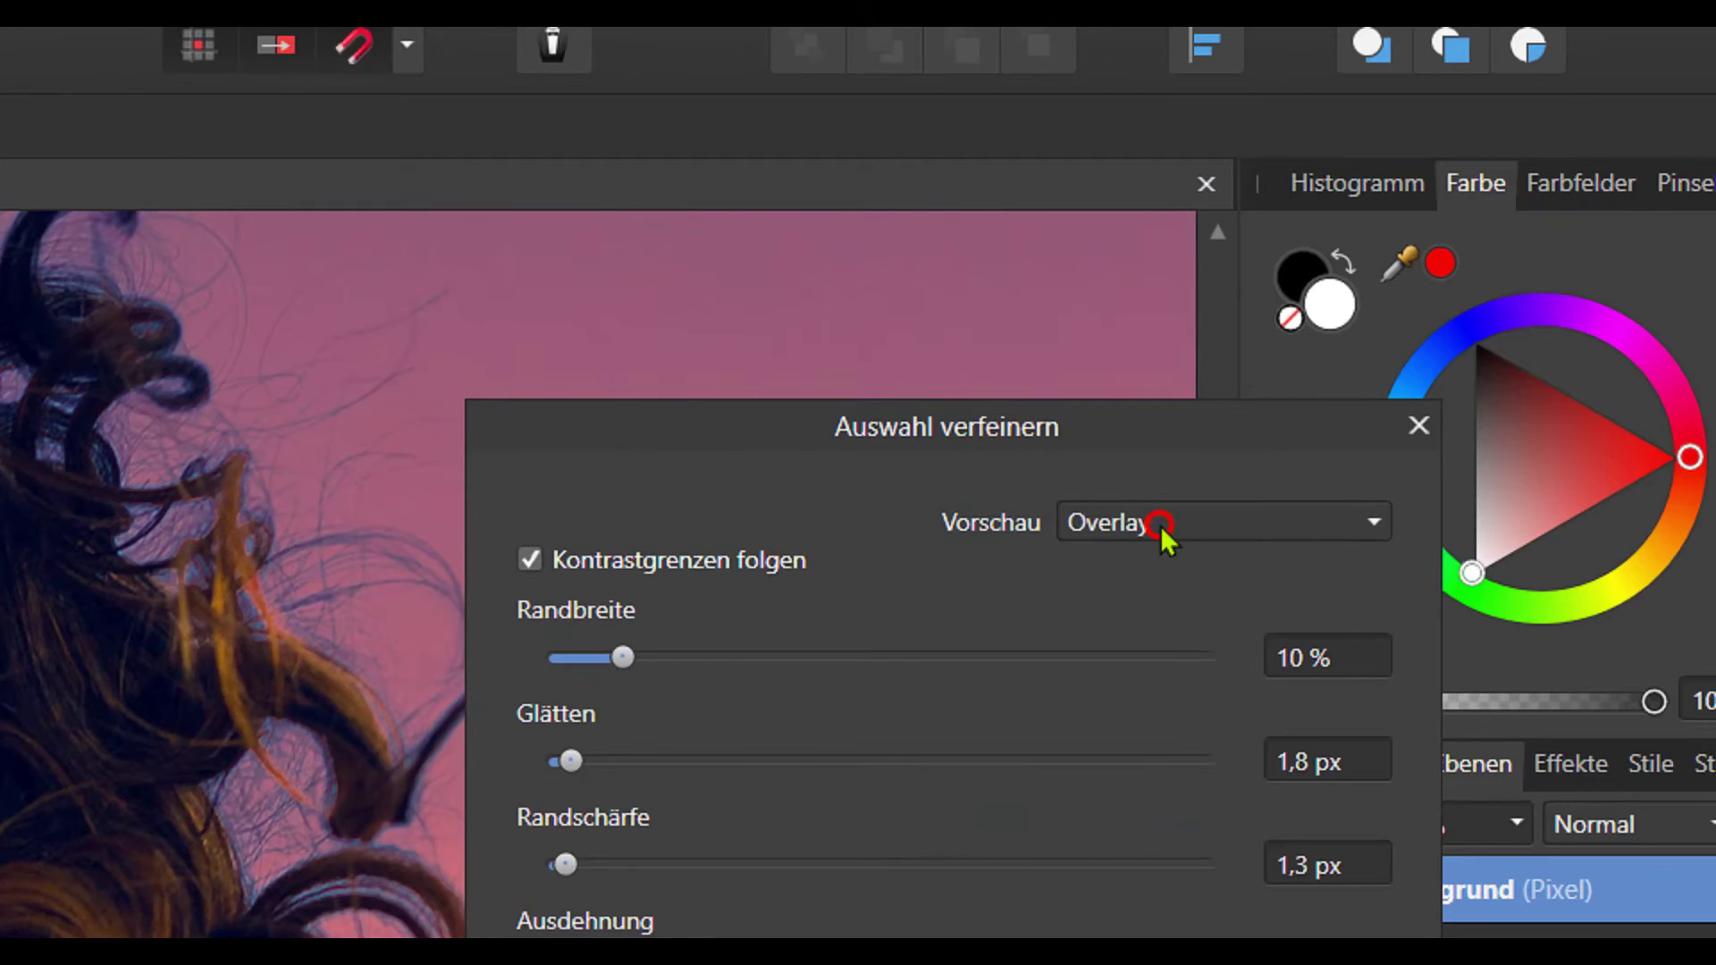
Step: Switch the refinement preview to a white background and paint the hair edge near the shoulder
left_click(1162, 531)
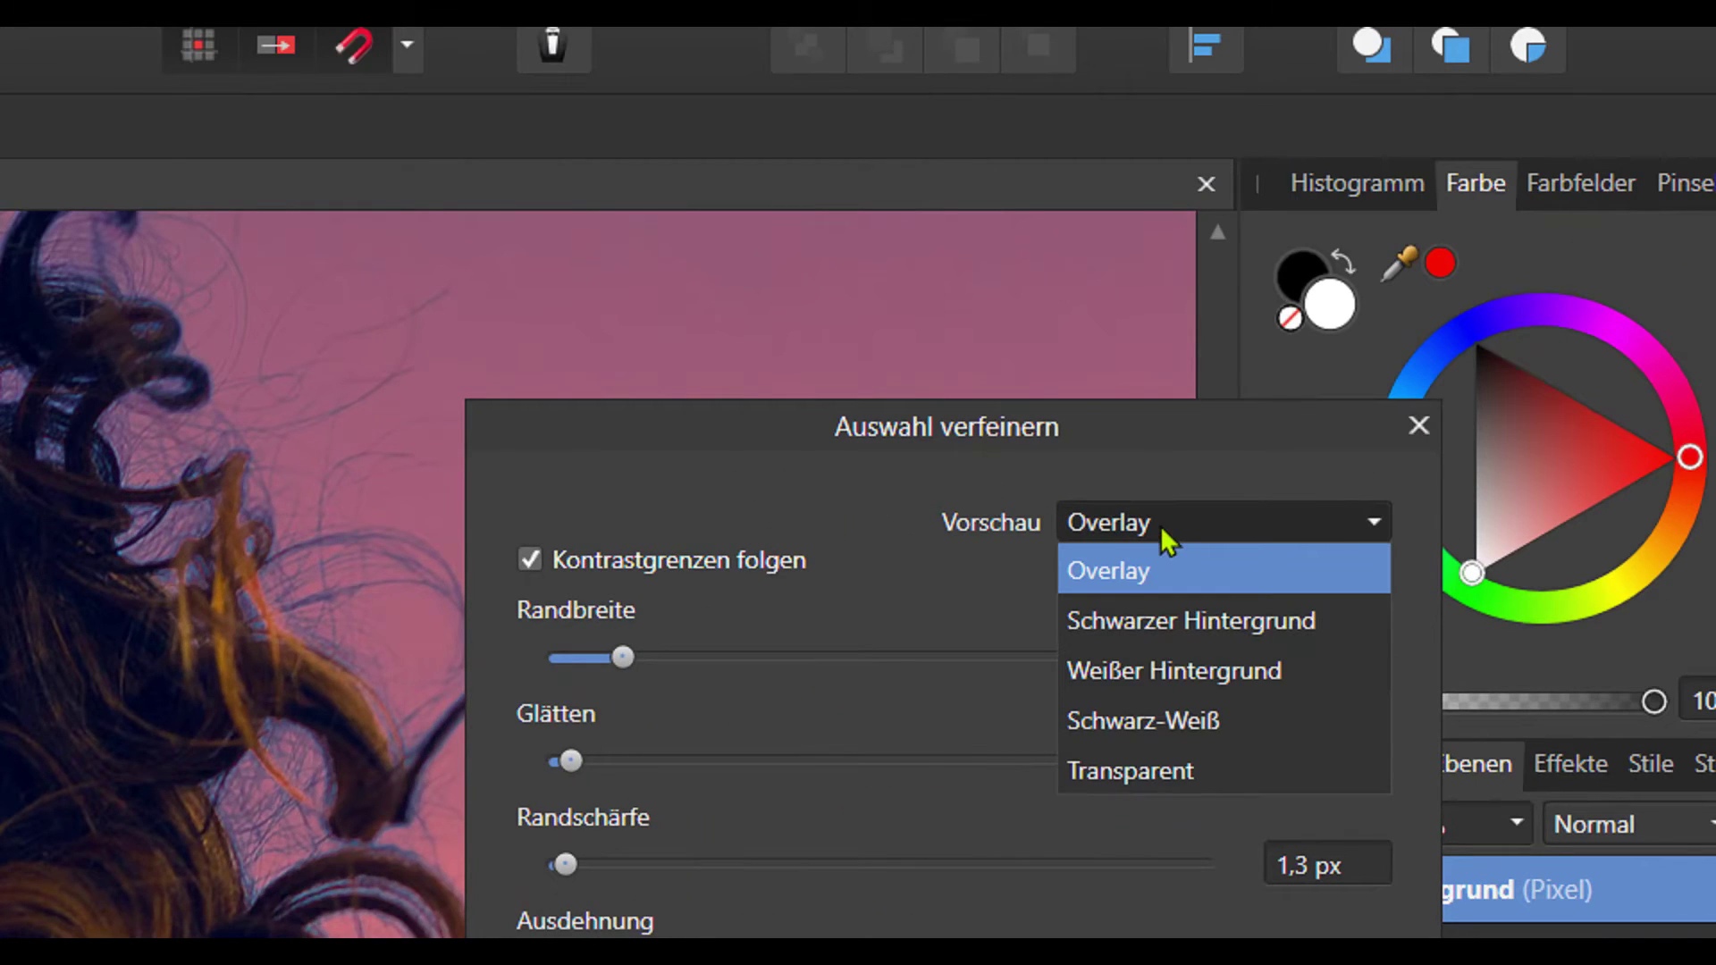
left_click(1115, 681)
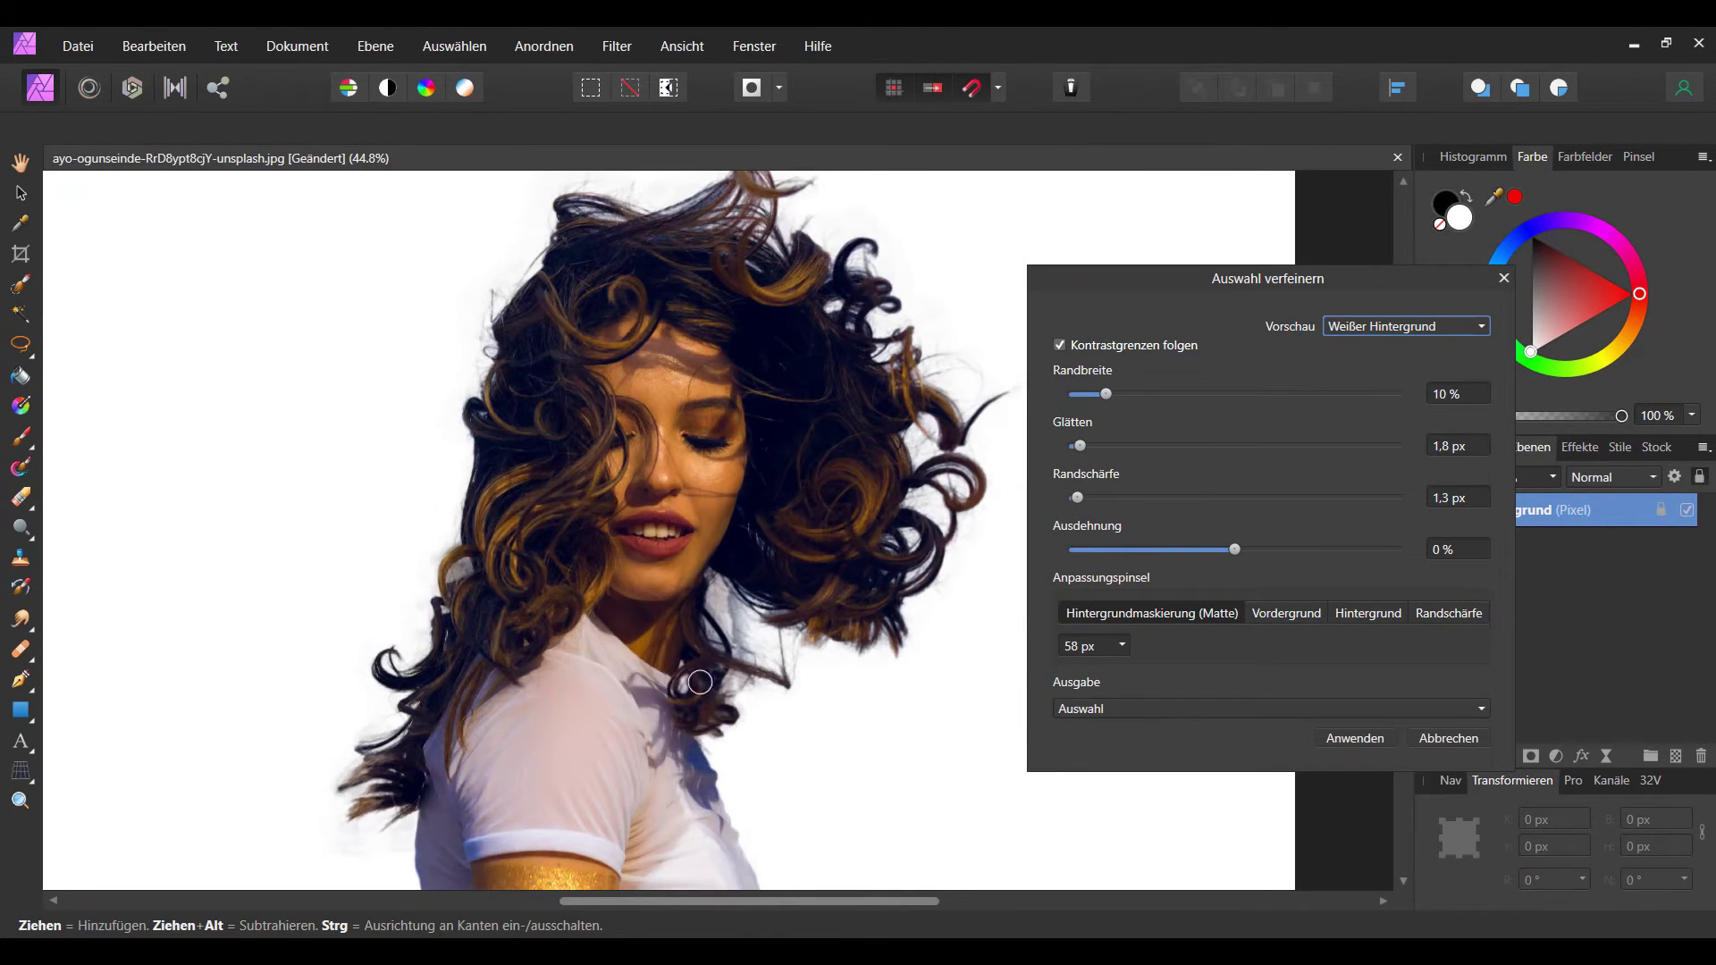
left_click_drag(700, 682, 663, 582)
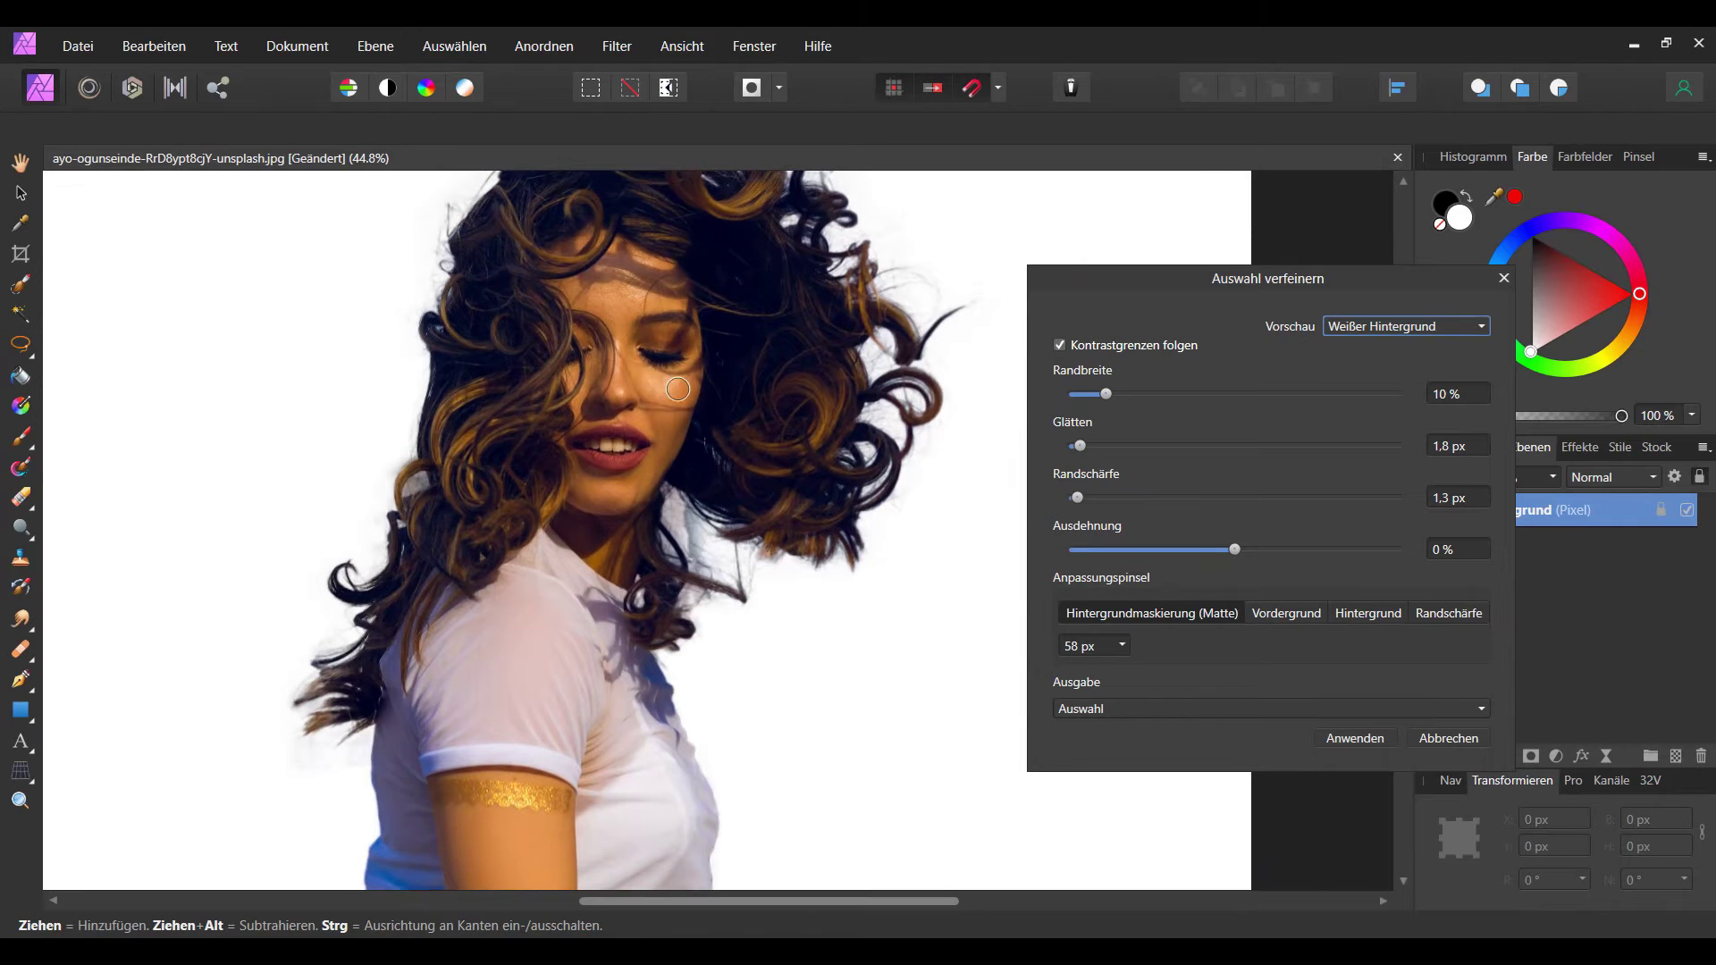
scroll(266, 736, "up", 3)
scroll(266, 736, "up", 3)
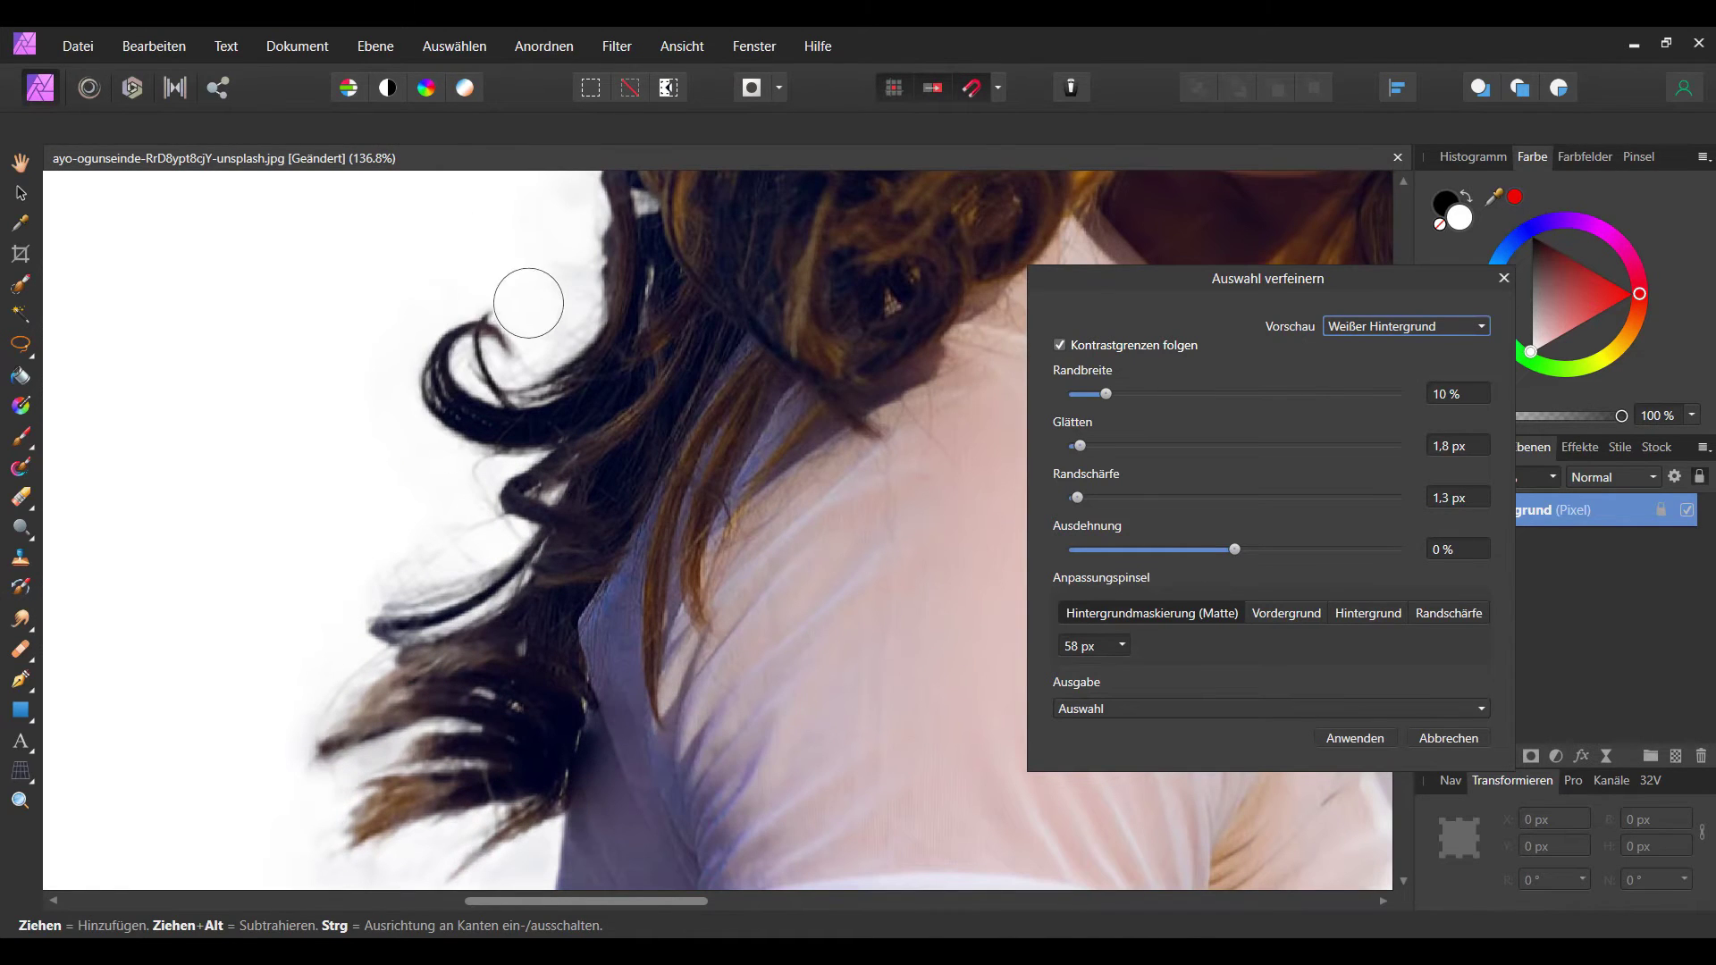
mouse_move(354, 691)
left_mouse_down()
mouse_move(426, 599)
mouse_move(602, 563)
left_mouse_up()
Step: Paint matte strokes over the loose hair patches crossing the white shirt
scroll(426, 598, "up", 2)
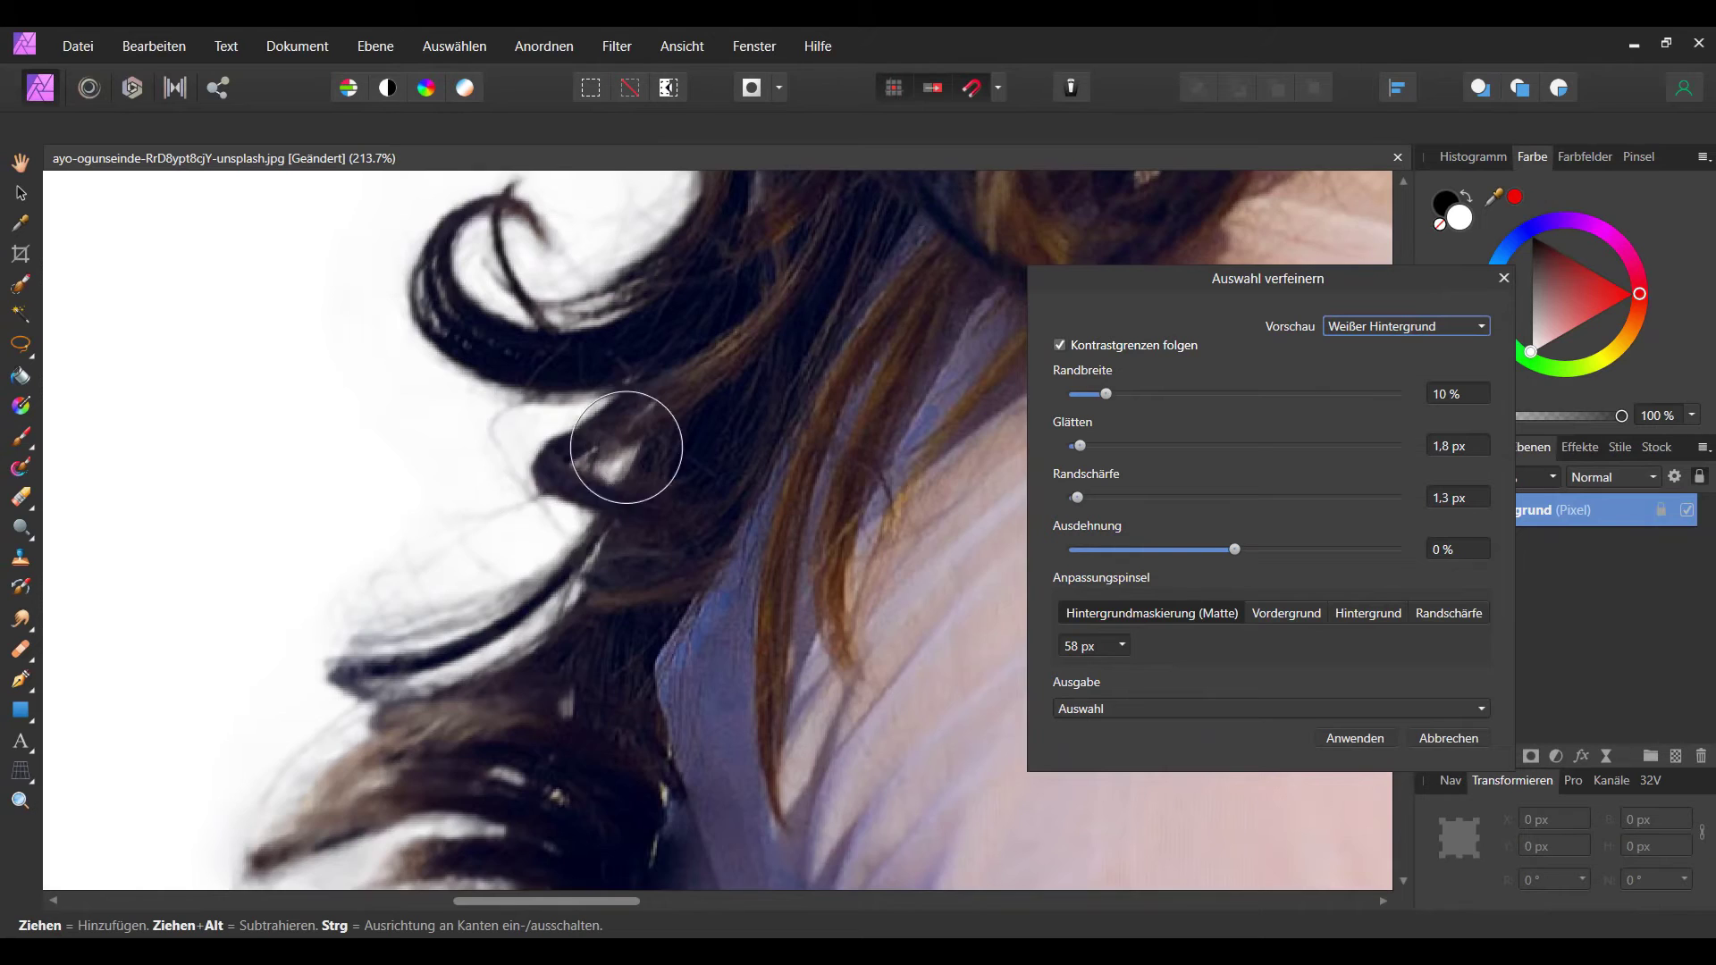
left_click_drag(614, 440, 460, 768)
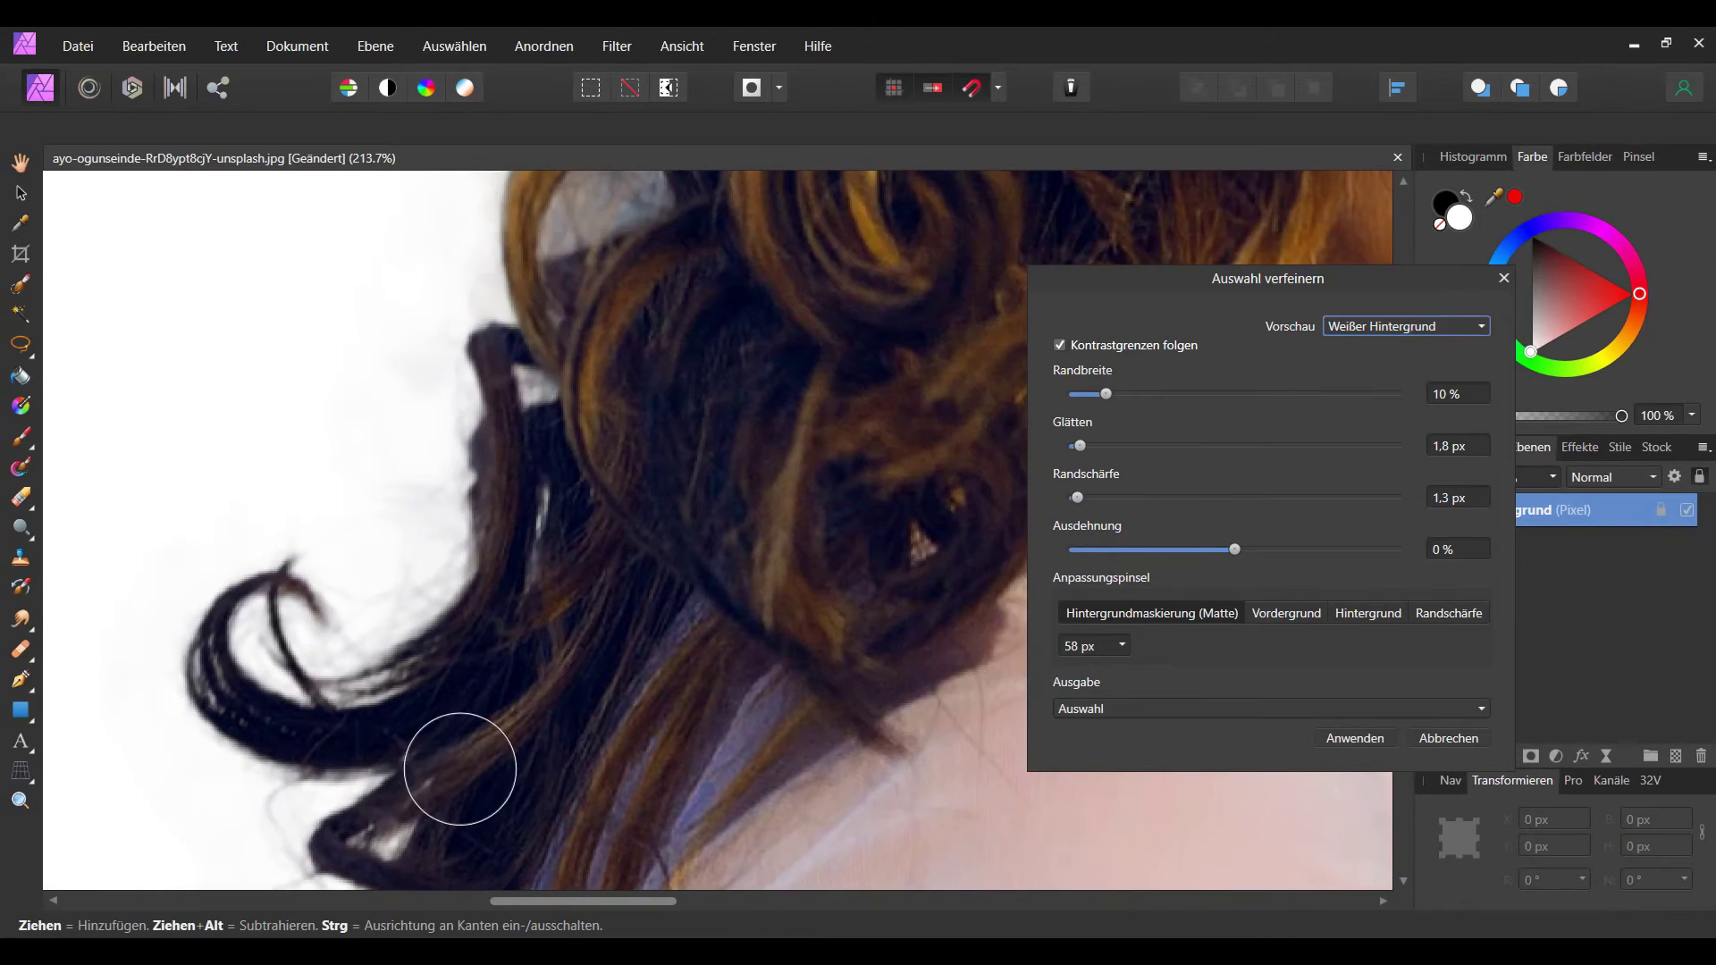
scroll(460, 769, "down", 5)
scroll(354, 500, "up", 3)
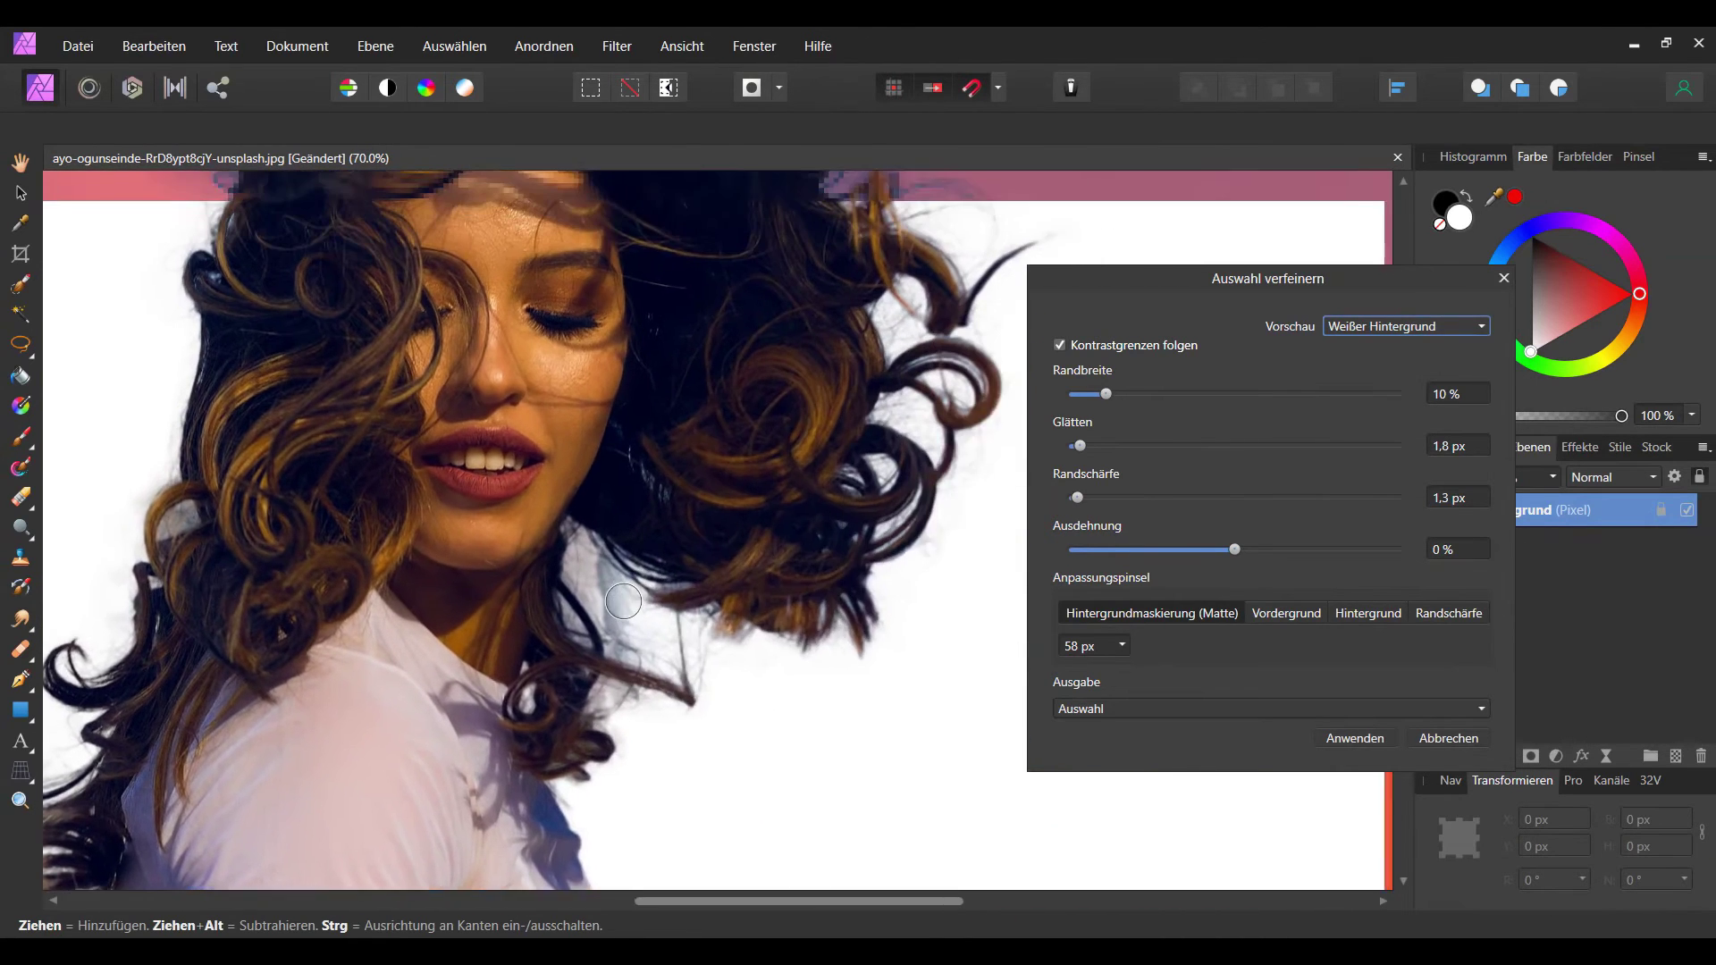
scroll(536, 536, "right", 3)
scroll(632, 685, "up", 2)
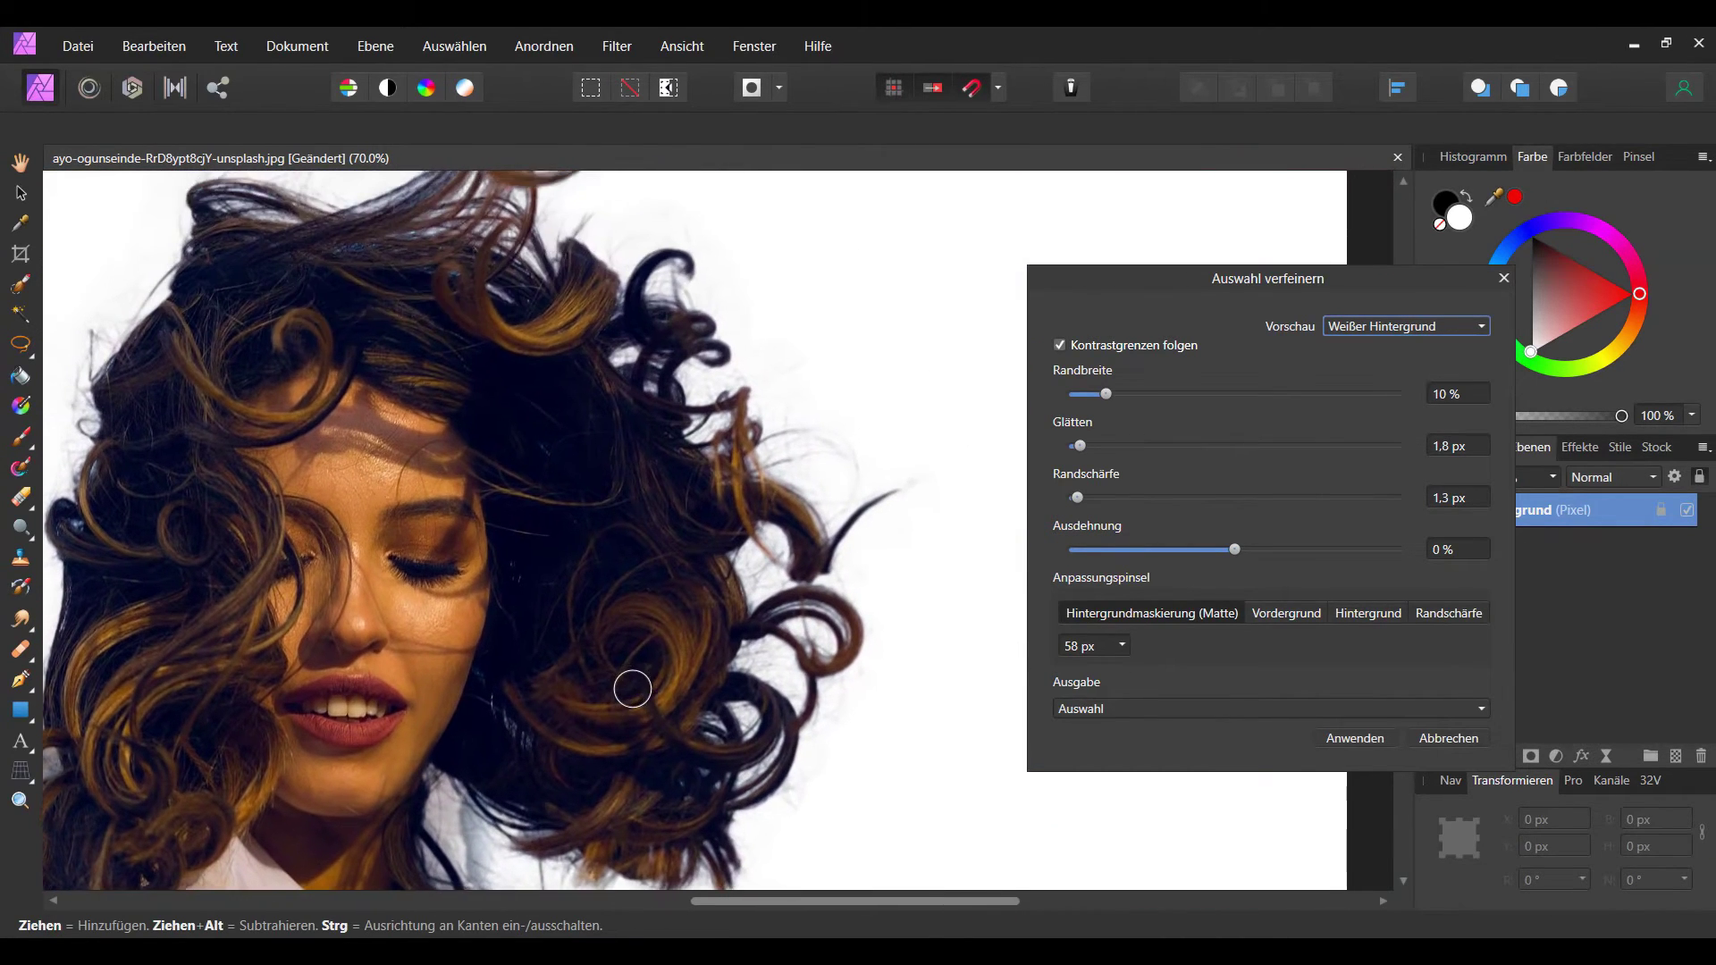
scroll(762, 448, "down", 1)
scroll(788, 580, "left", 2)
scroll(788, 579, "up", 3)
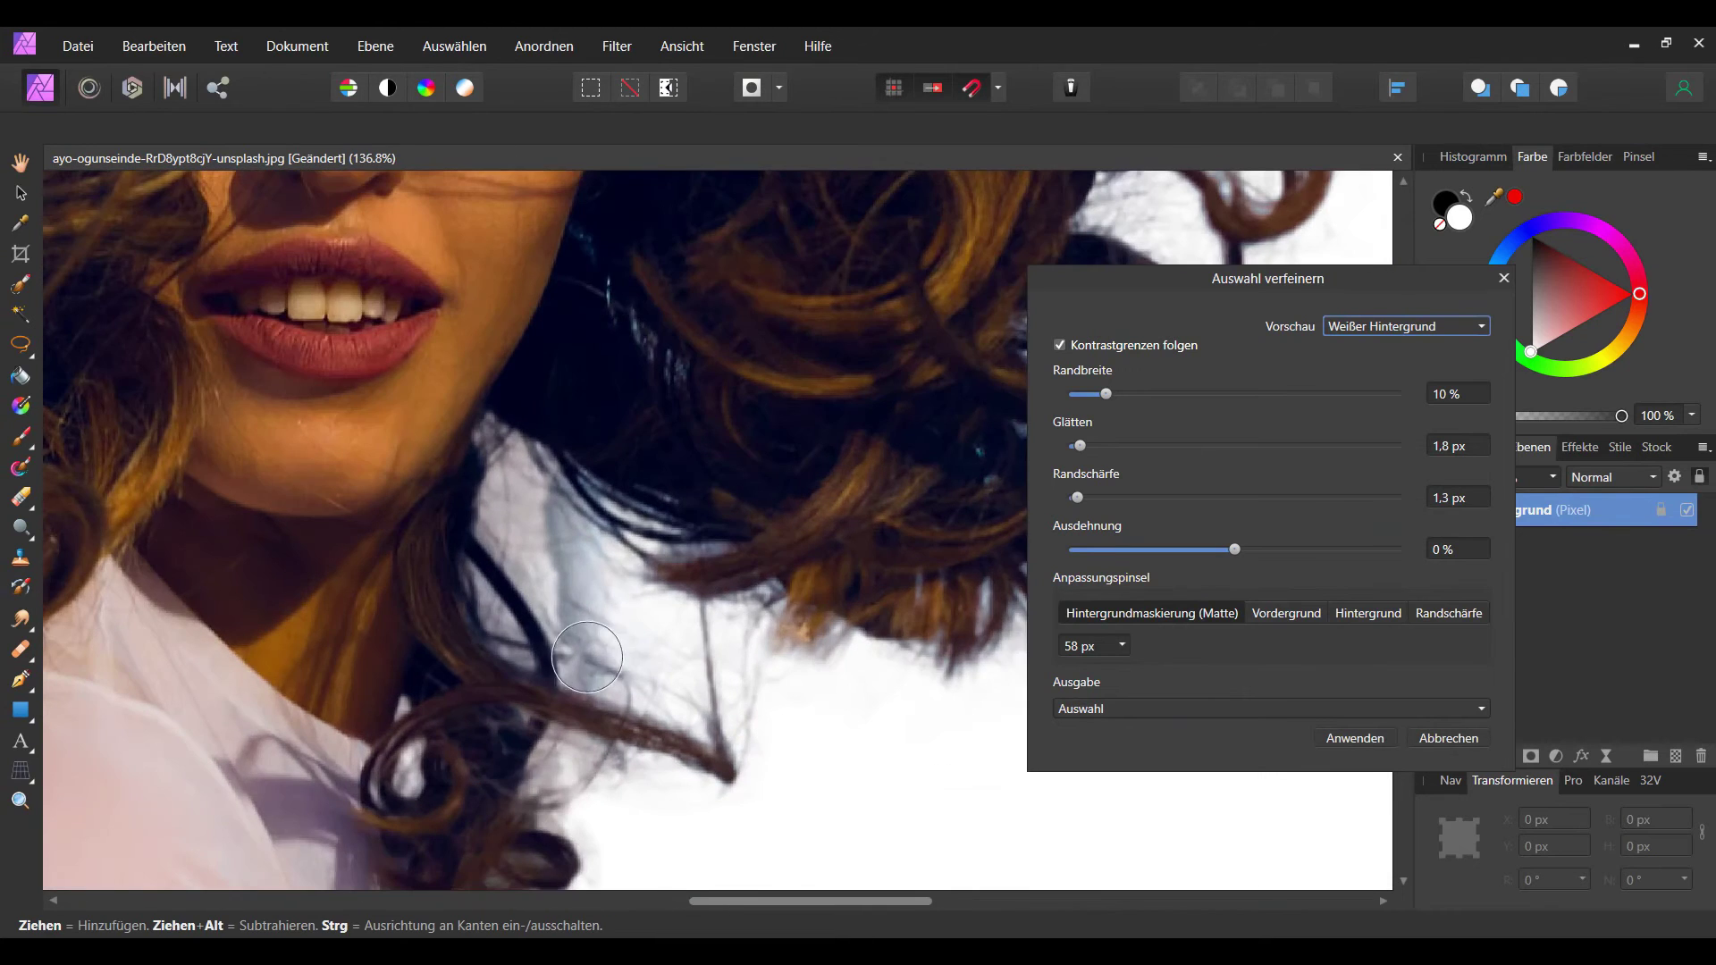
scroll(591, 648, "up", 1)
scroll(591, 648, "up", 1)
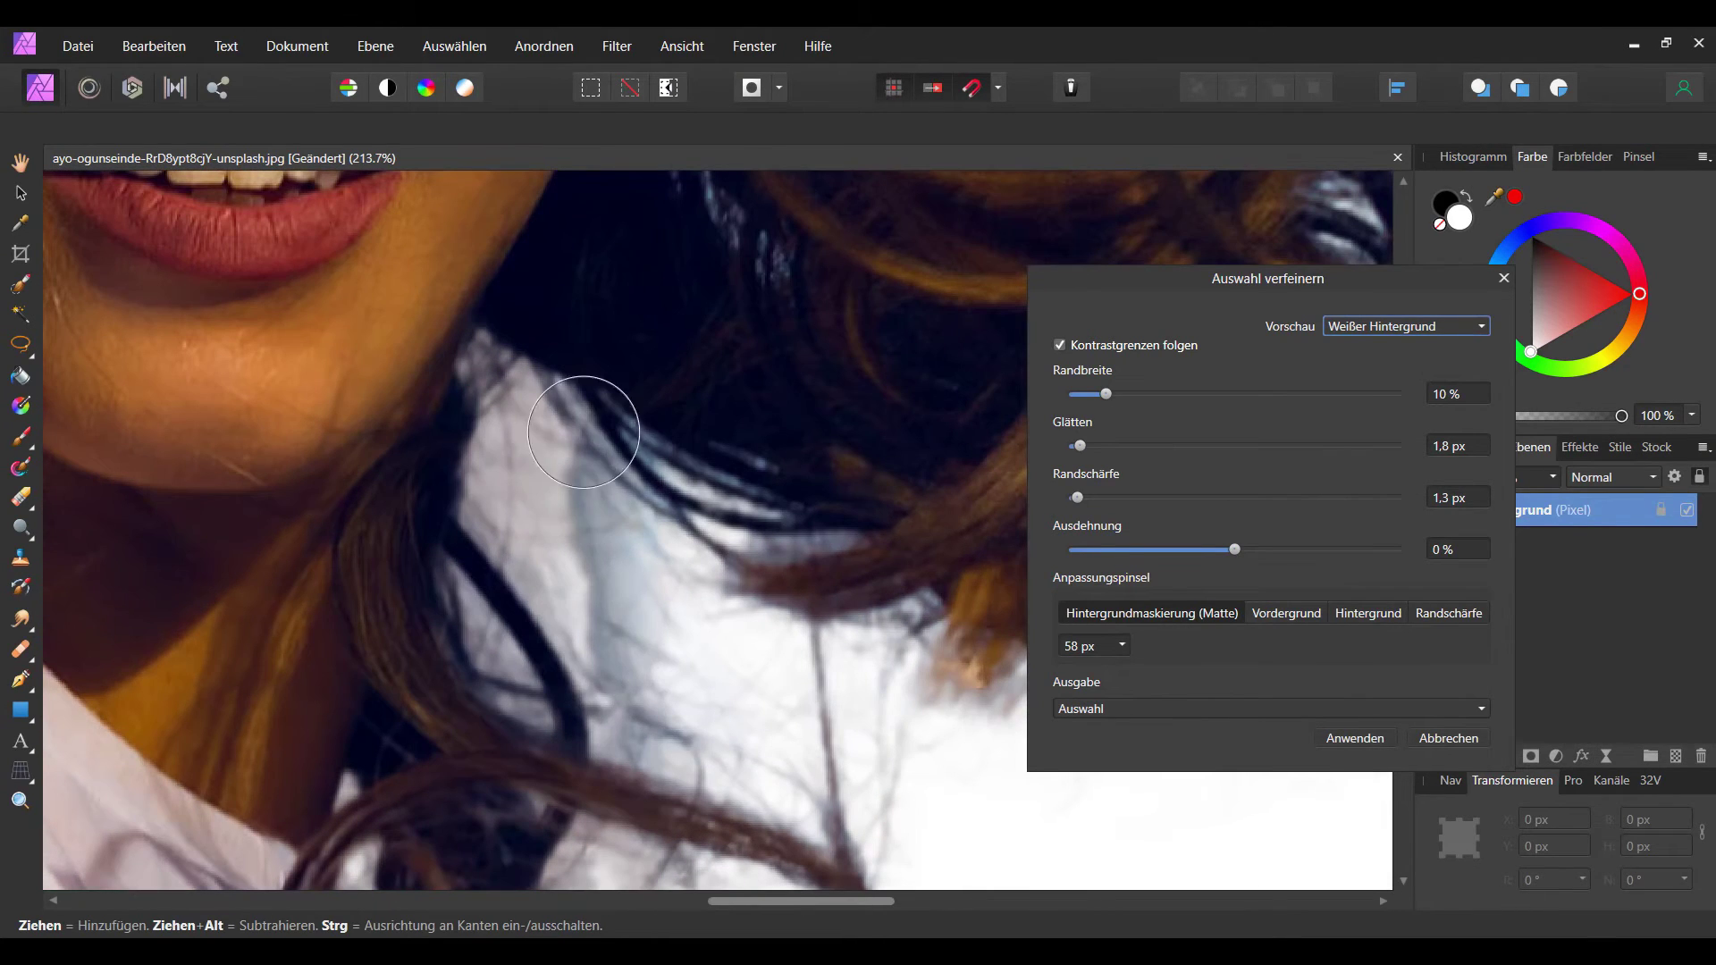
left_click_drag(645, 755, 572, 622)
mouse_move(577, 539)
left_mouse_down()
mouse_move(491, 479)
mouse_move(524, 575)
mouse_move(509, 689)
mouse_move(615, 709)
left_mouse_up()
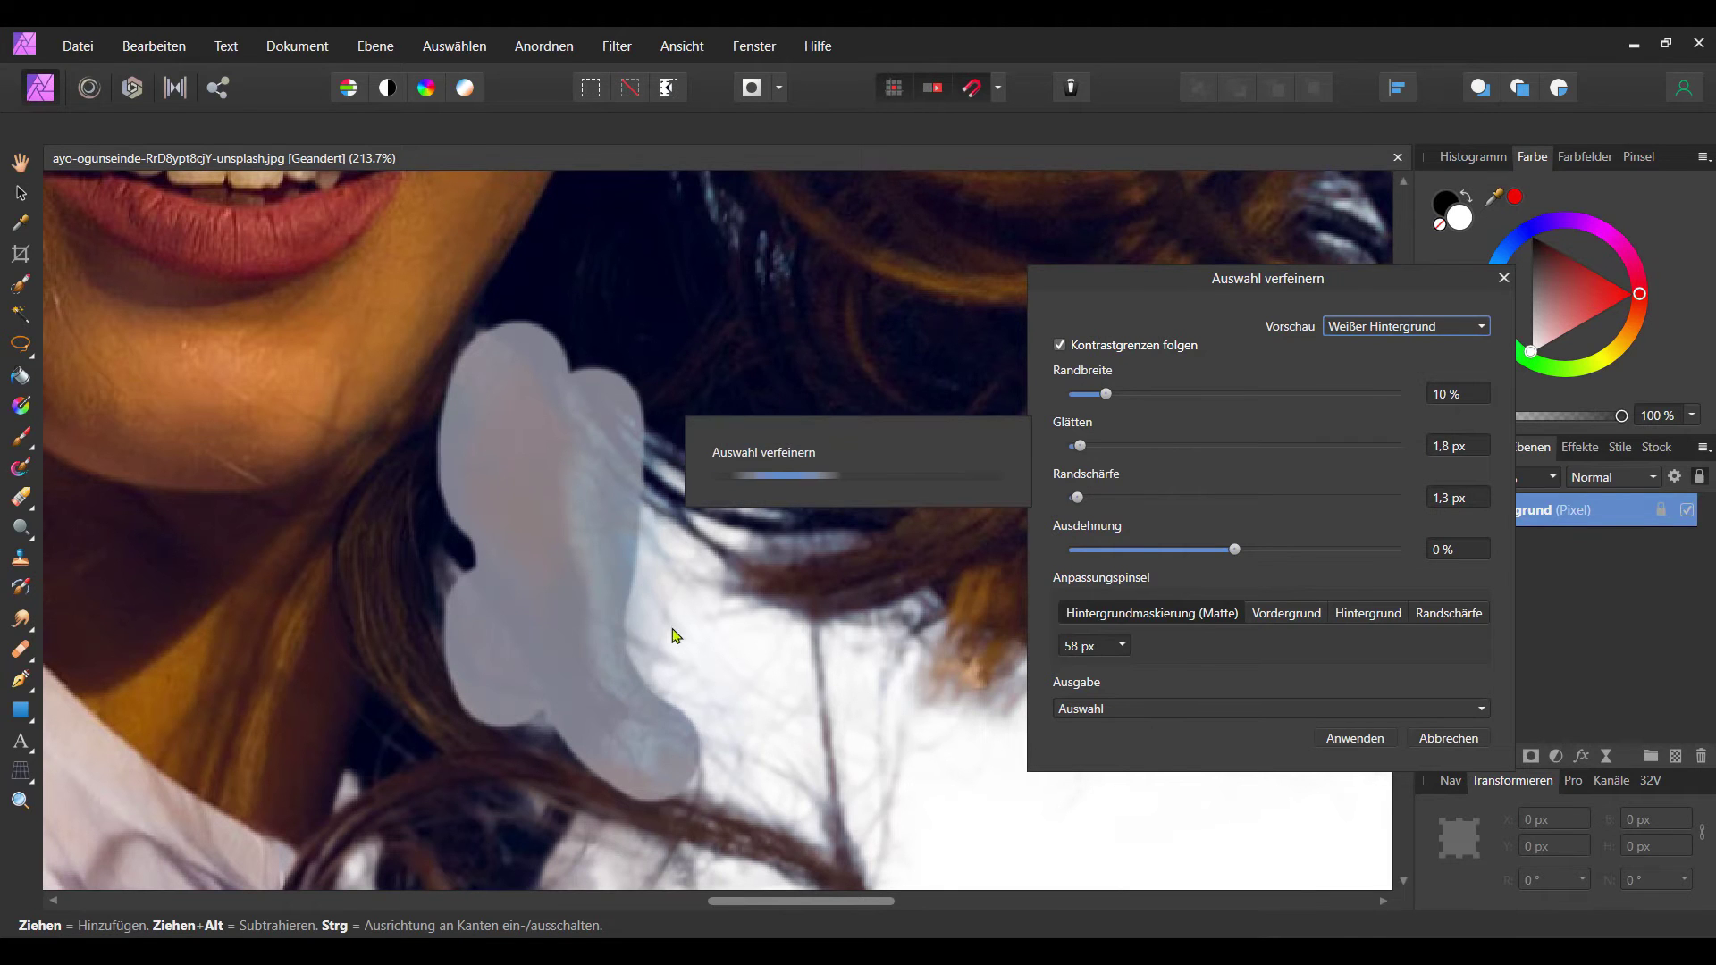
scroll(682, 589, "down", 2)
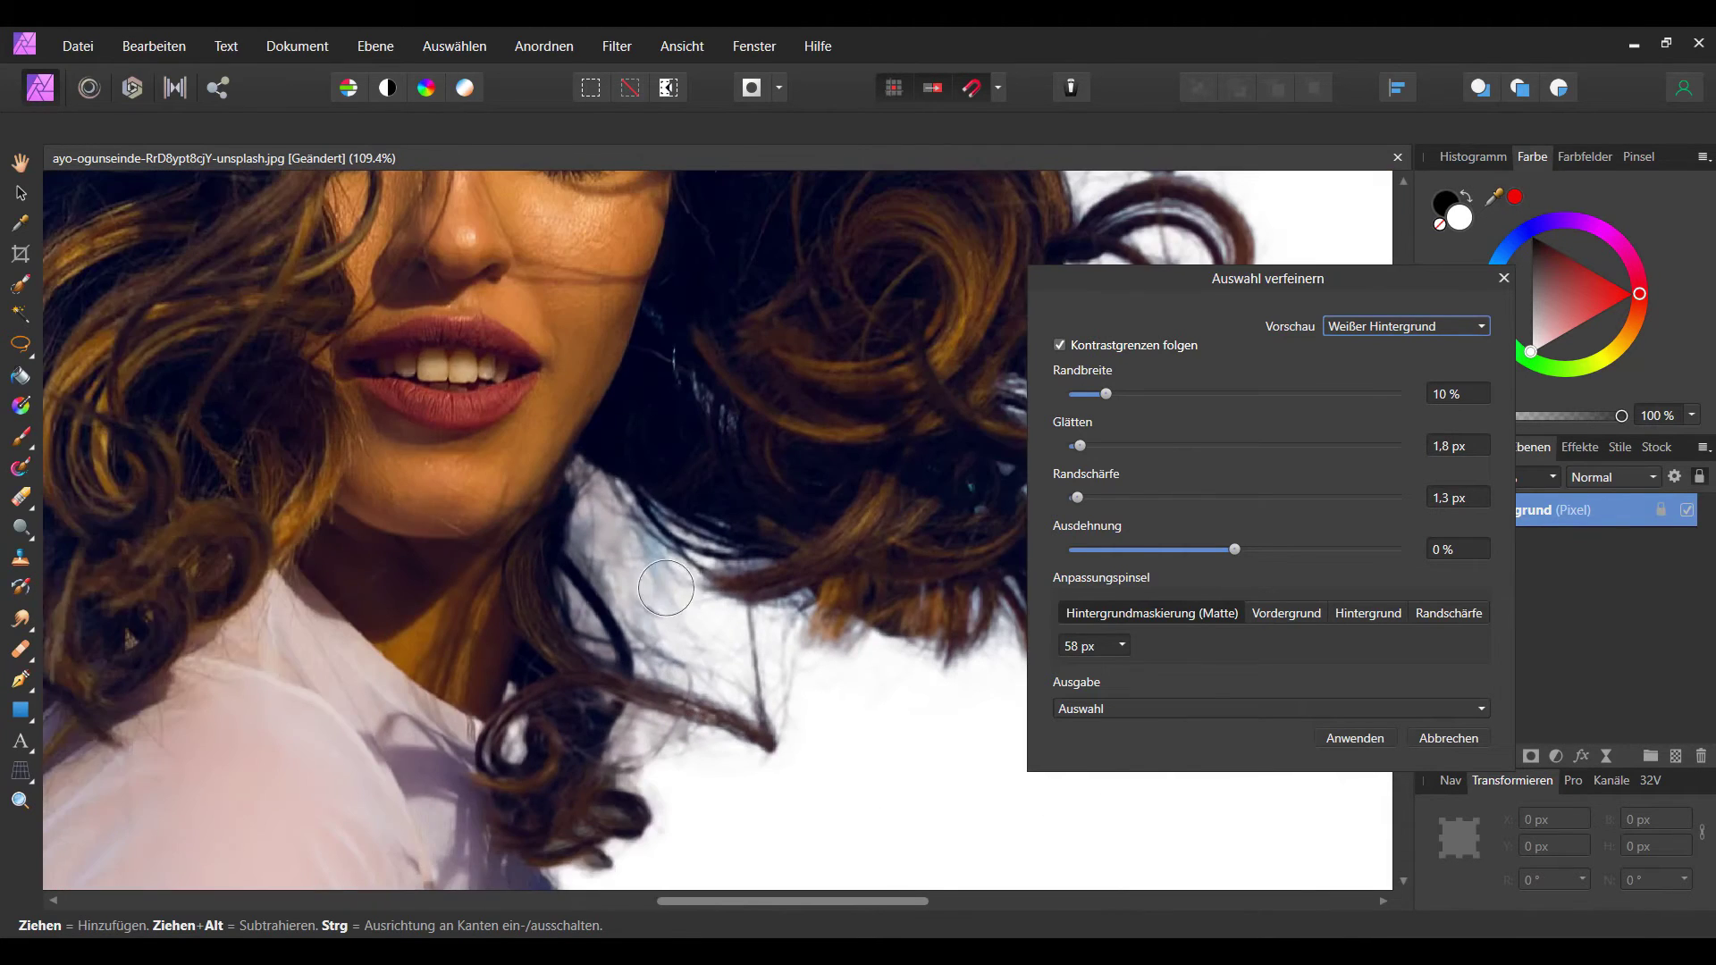
scroll(682, 589, "up", 2)
left_click_drag(663, 538, 630, 451)
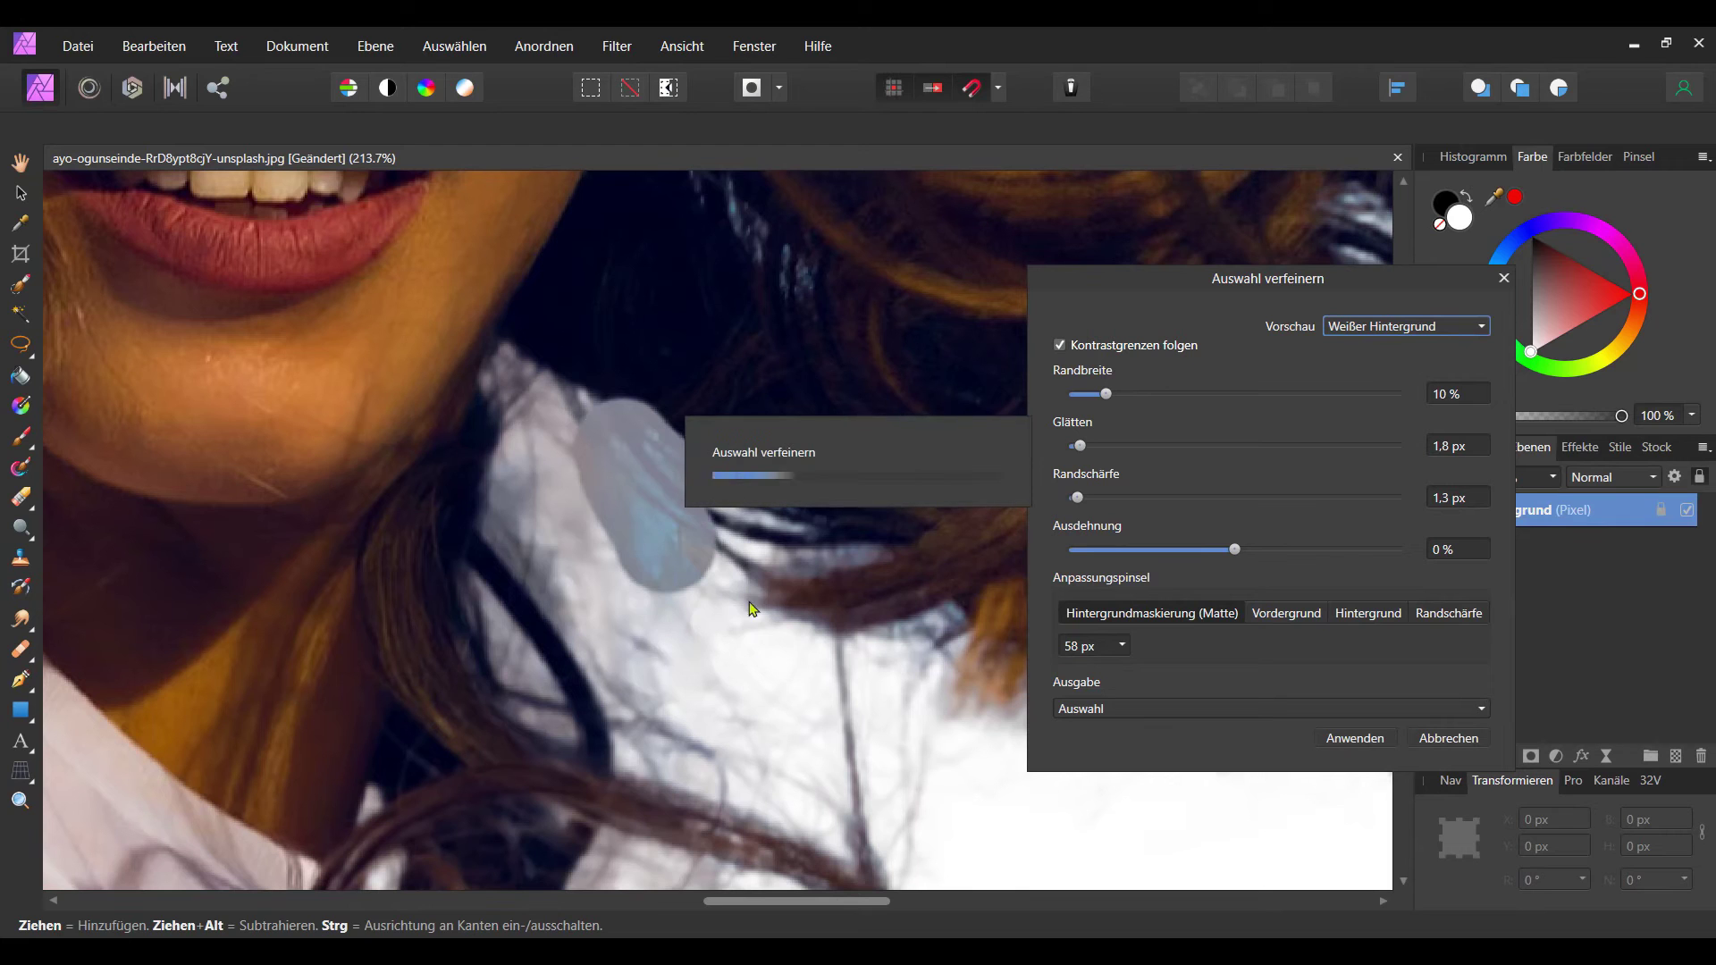
Step: Move around the head and refine the edge of the dark curl
scroll(825, 435, "down", 6)
scroll(825, 435, "up", 1)
scroll(655, 655, "up", 1)
scroll(618, 722, "up", 1)
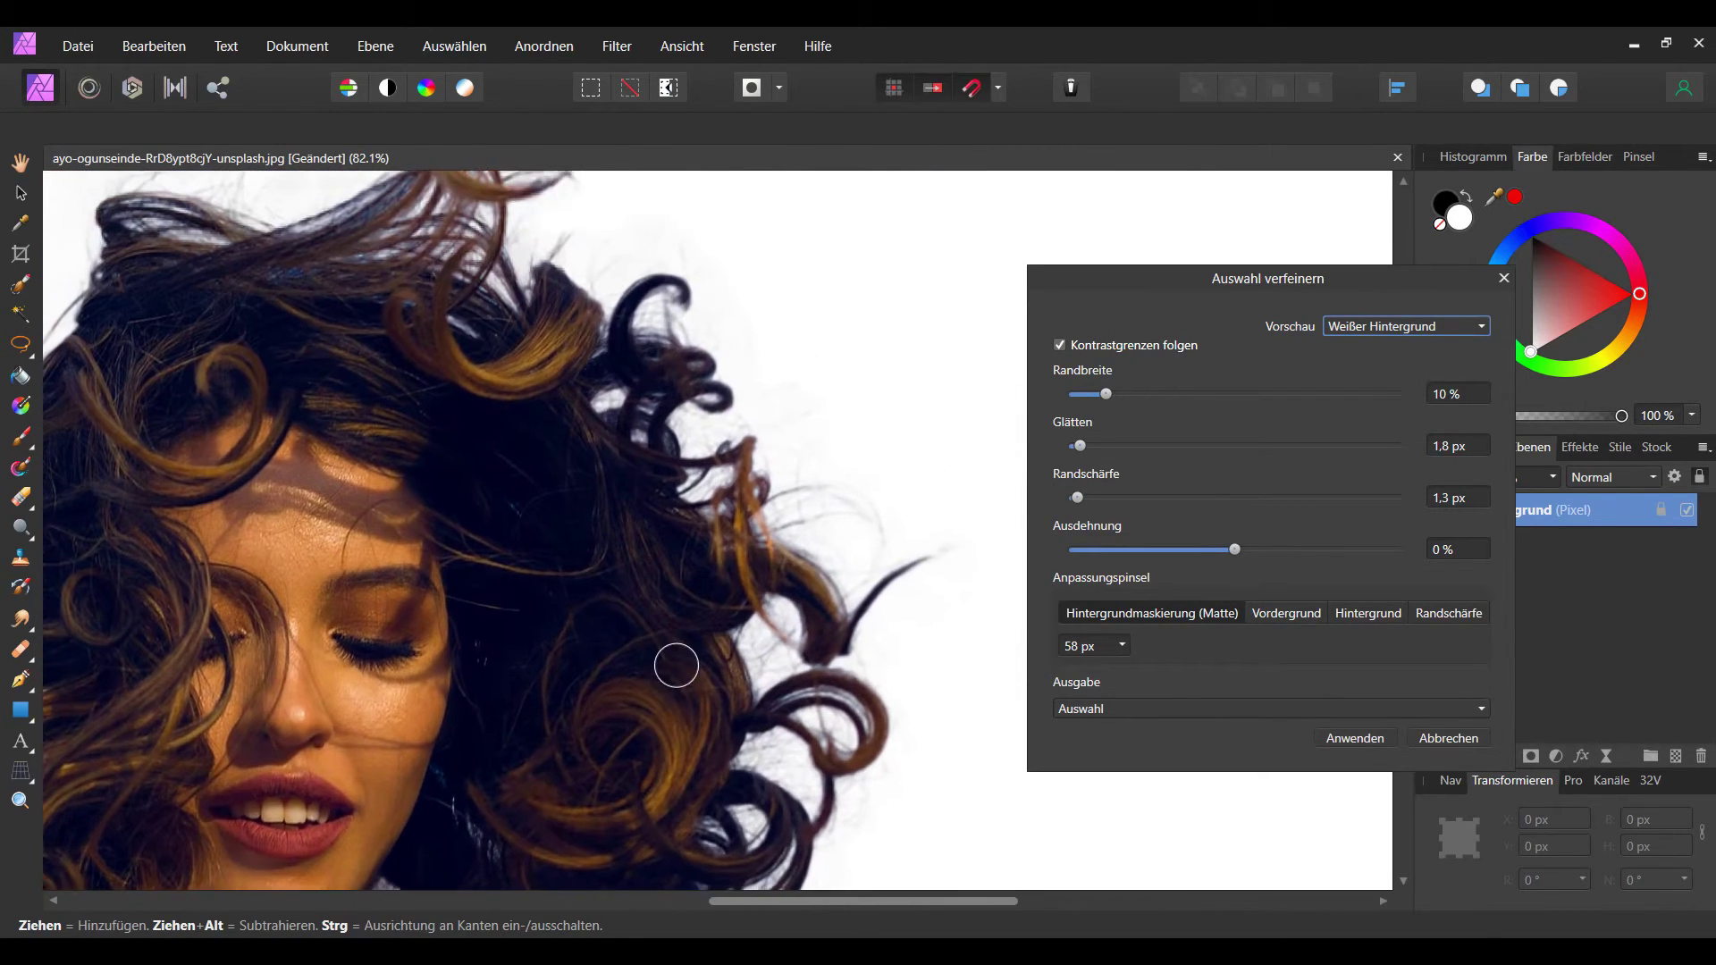
scroll(675, 667, "up", 2)
scroll(613, 487, "up", 2)
scroll(394, 536, "up", 2)
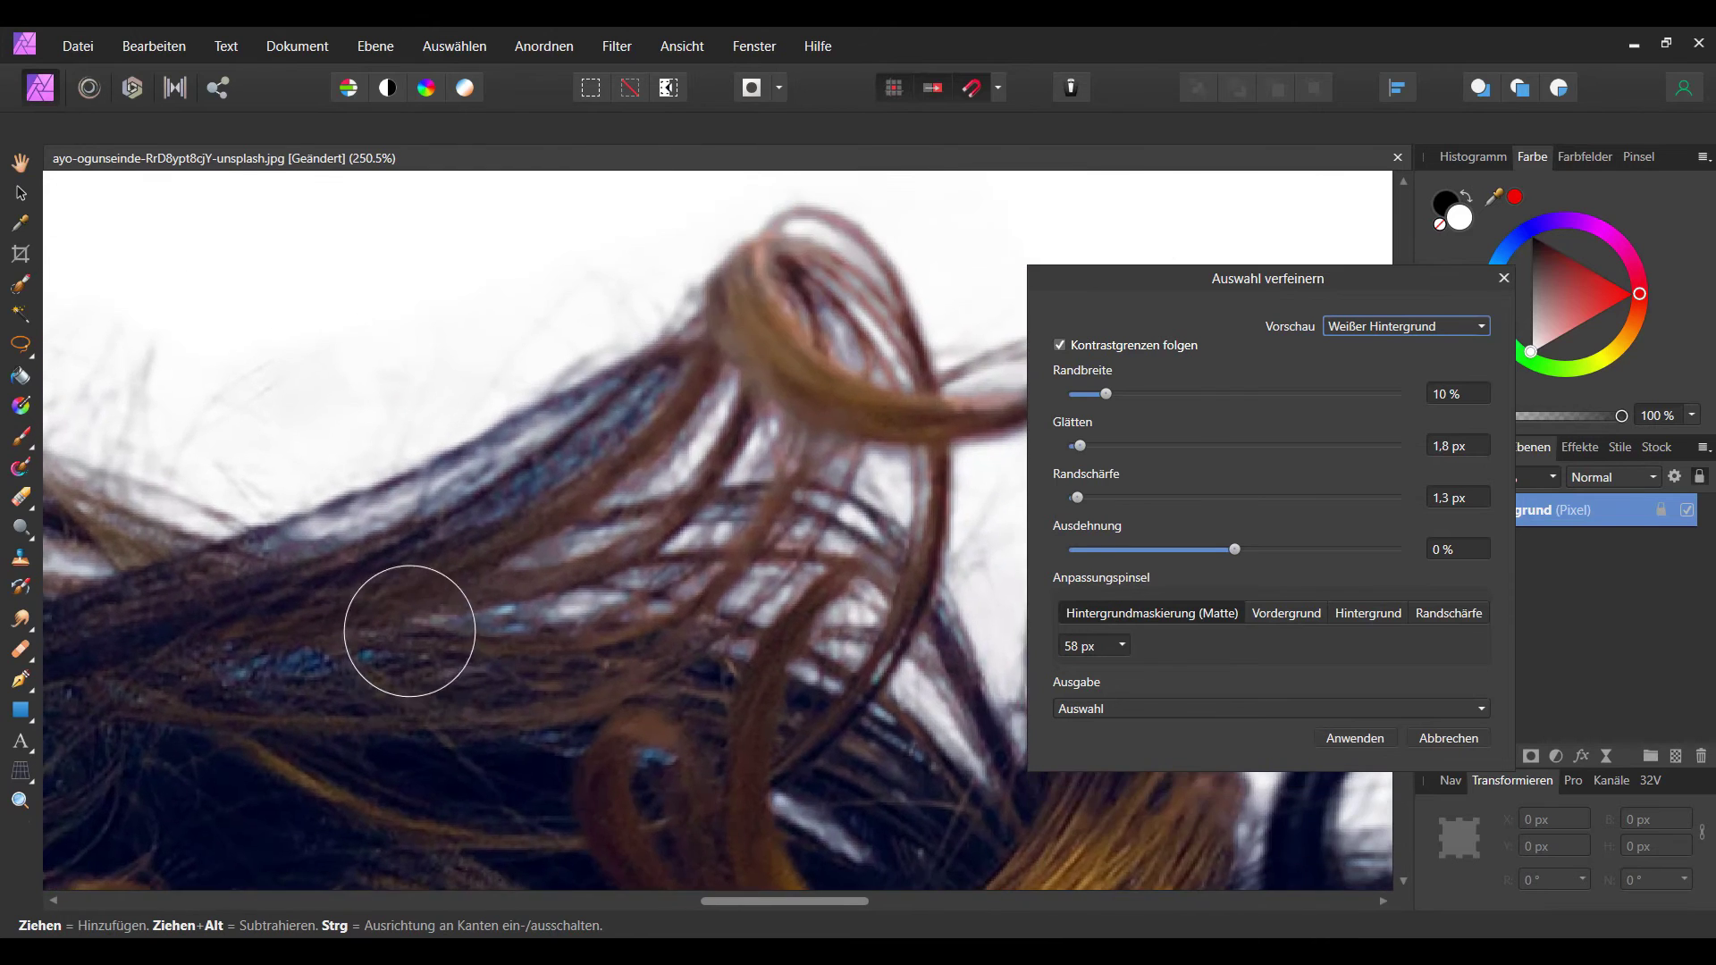
scroll(785, 536, "left", 3)
scroll(828, 594, "left", 3)
scroll(784, 487, "up", 2)
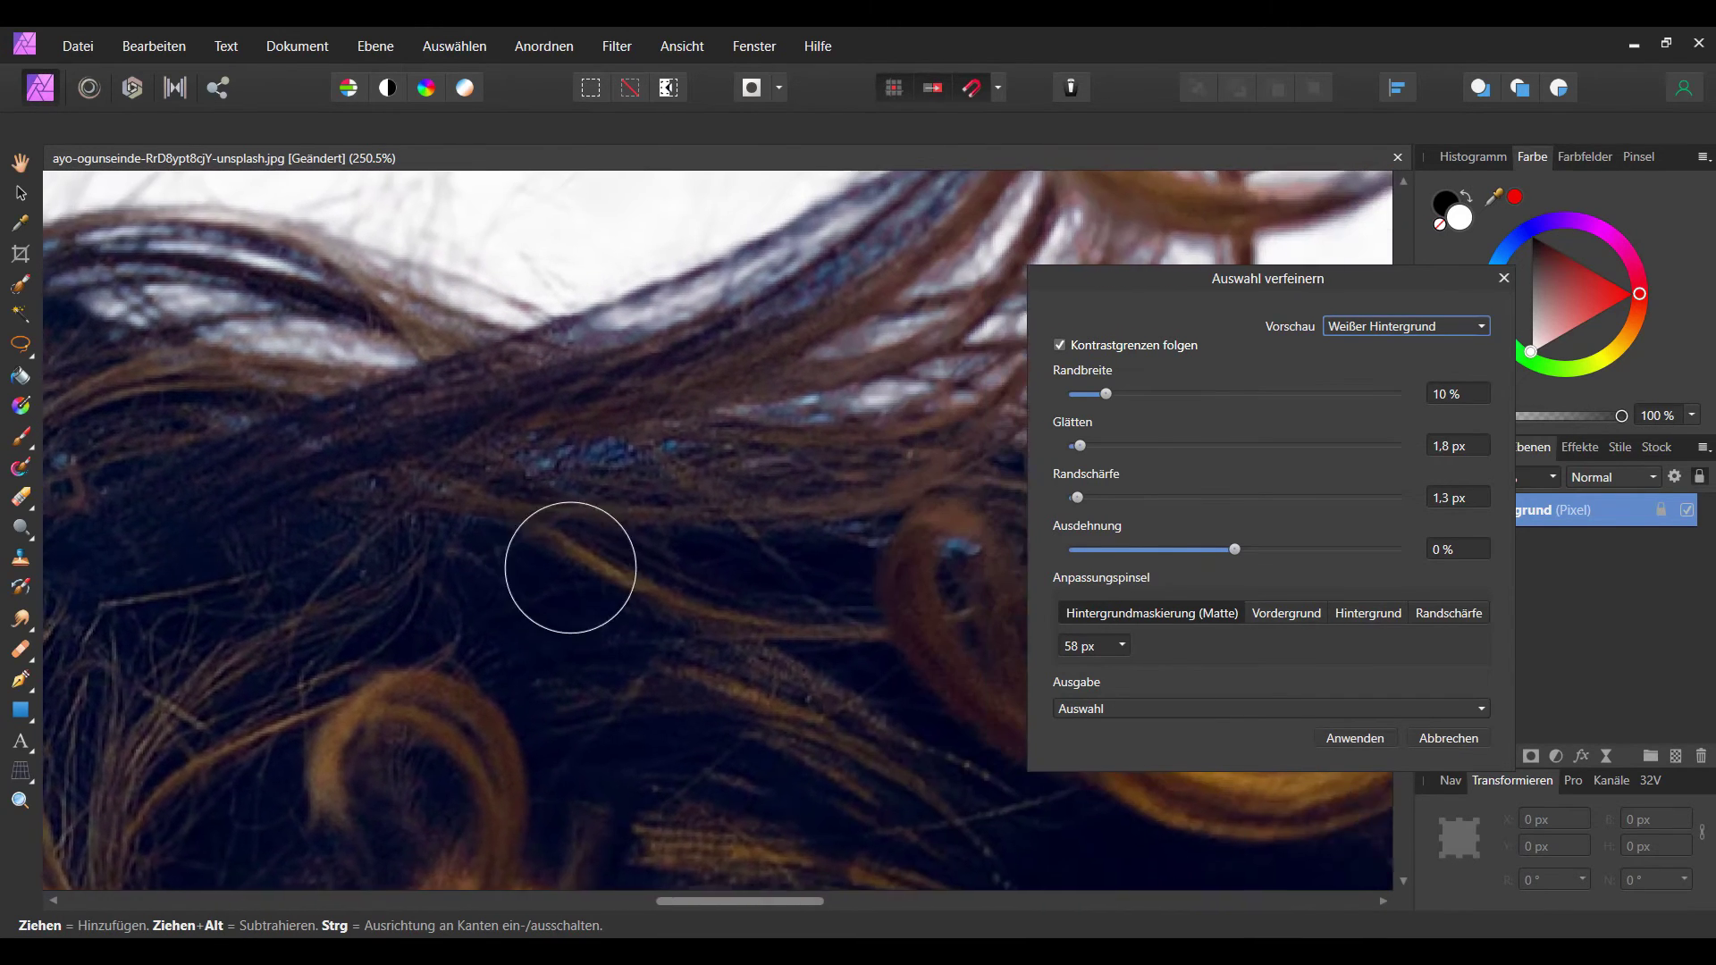
scroll(568, 563, "right", 3)
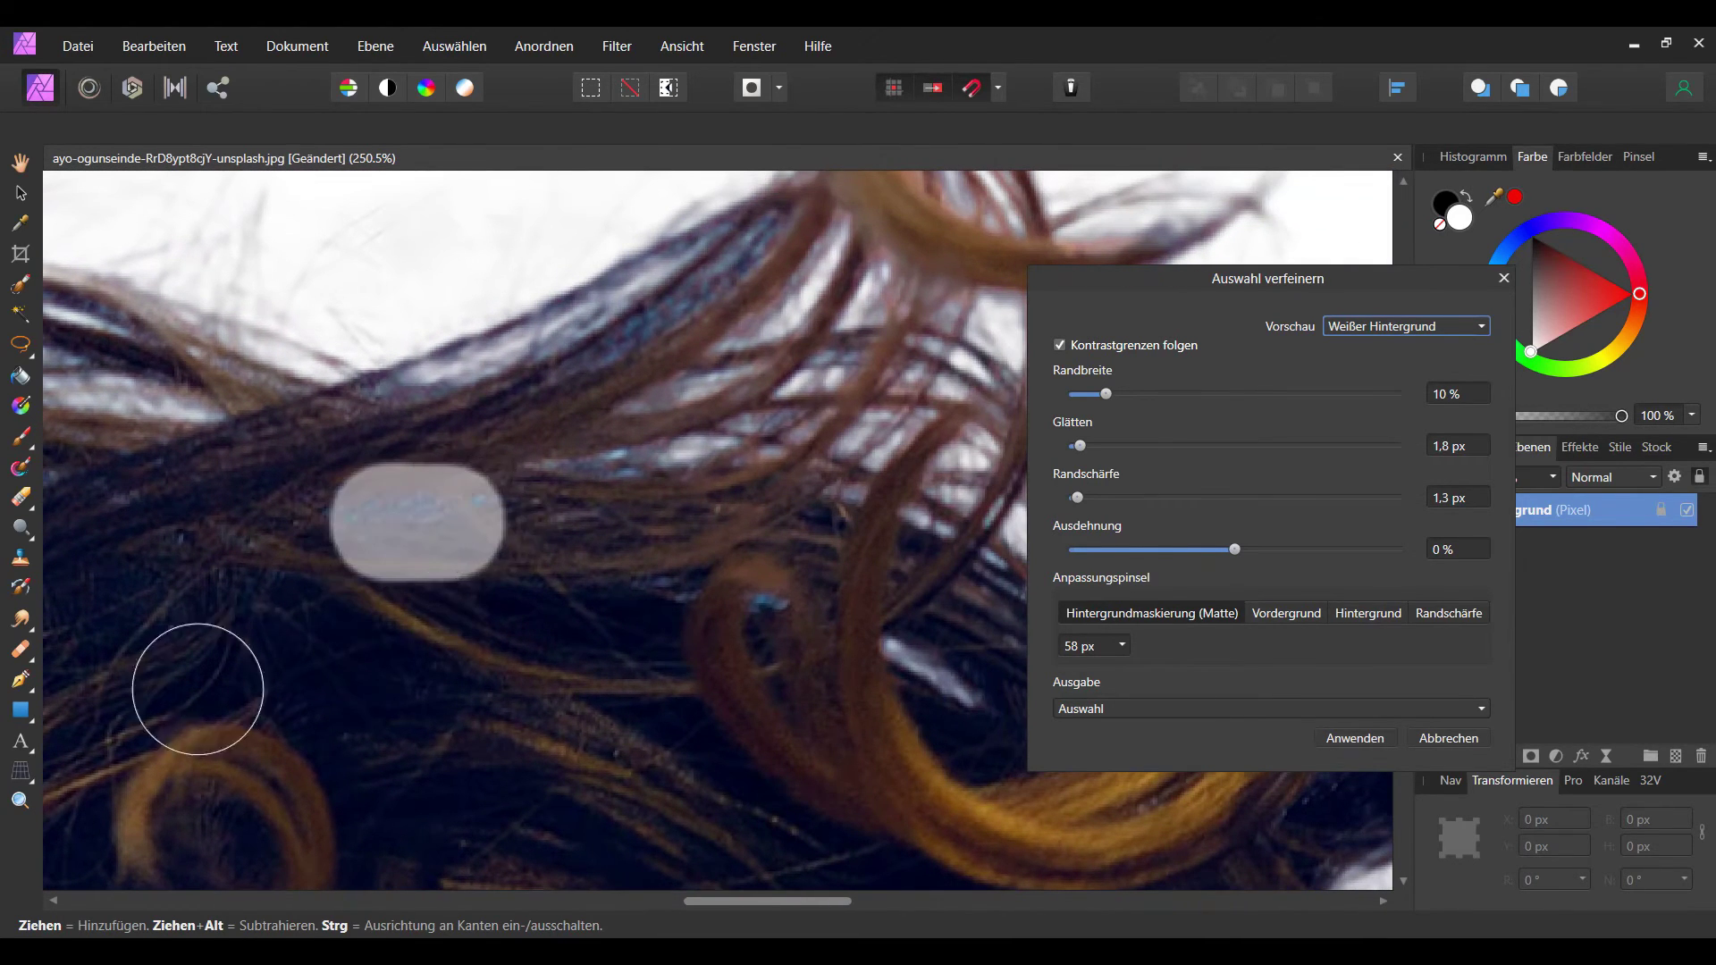
scroll(498, 578, "right", 3)
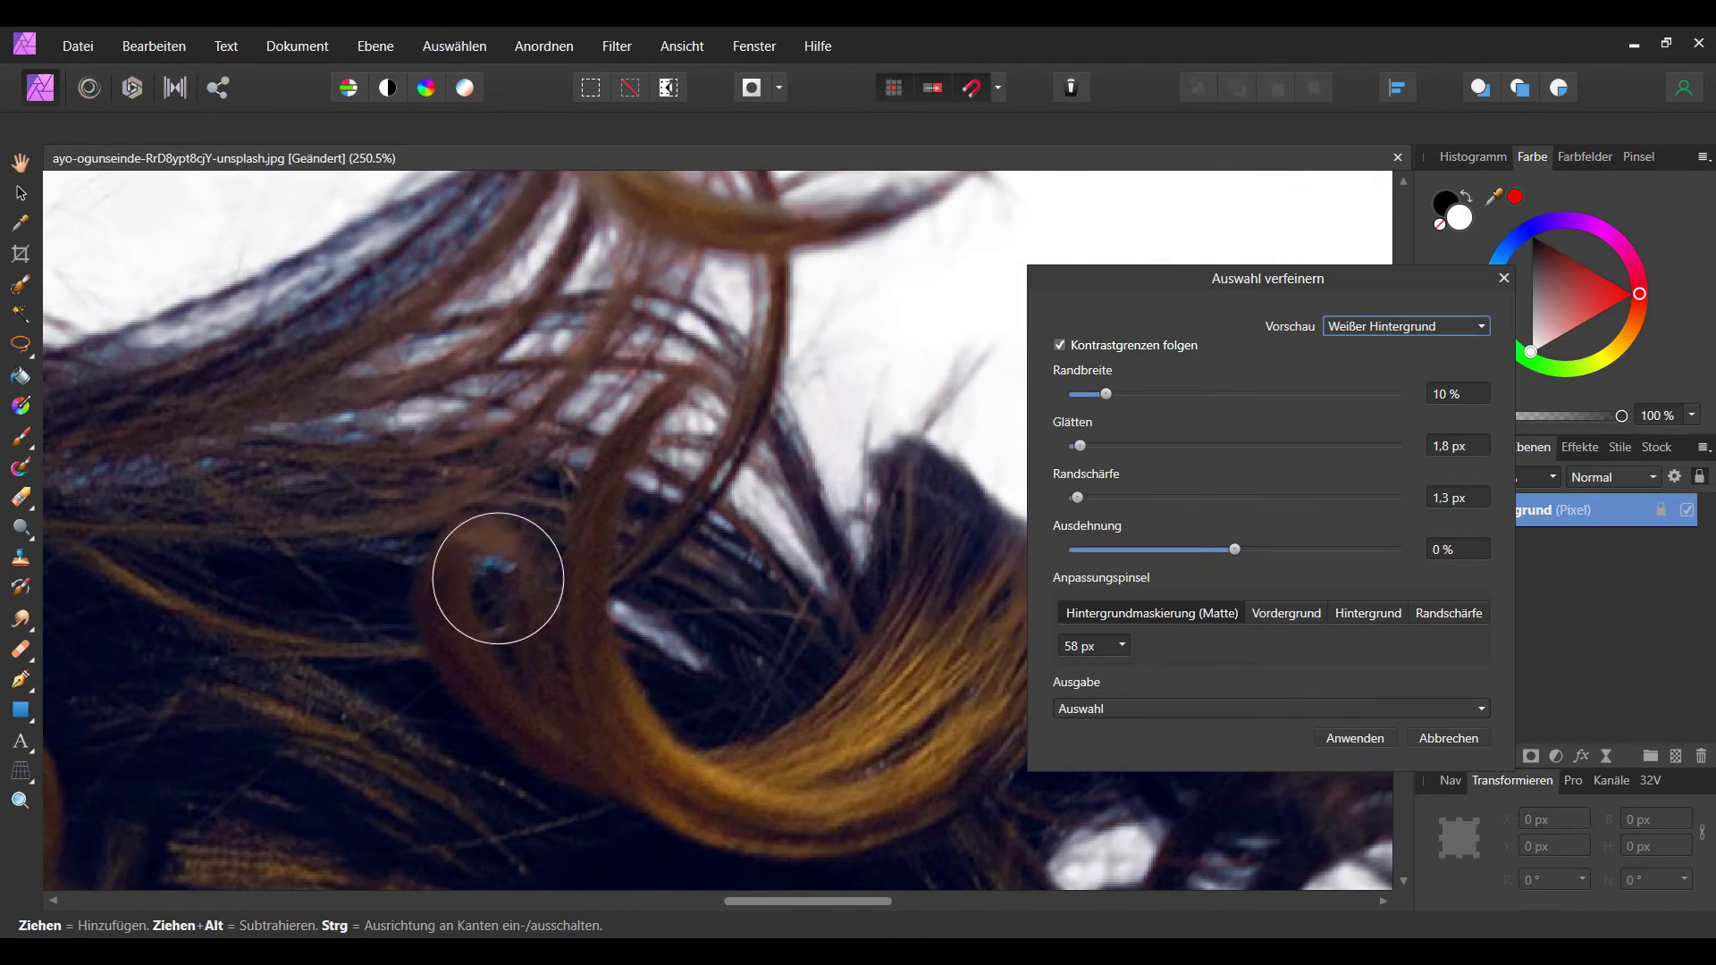
scroll(567, 640, "right", 2)
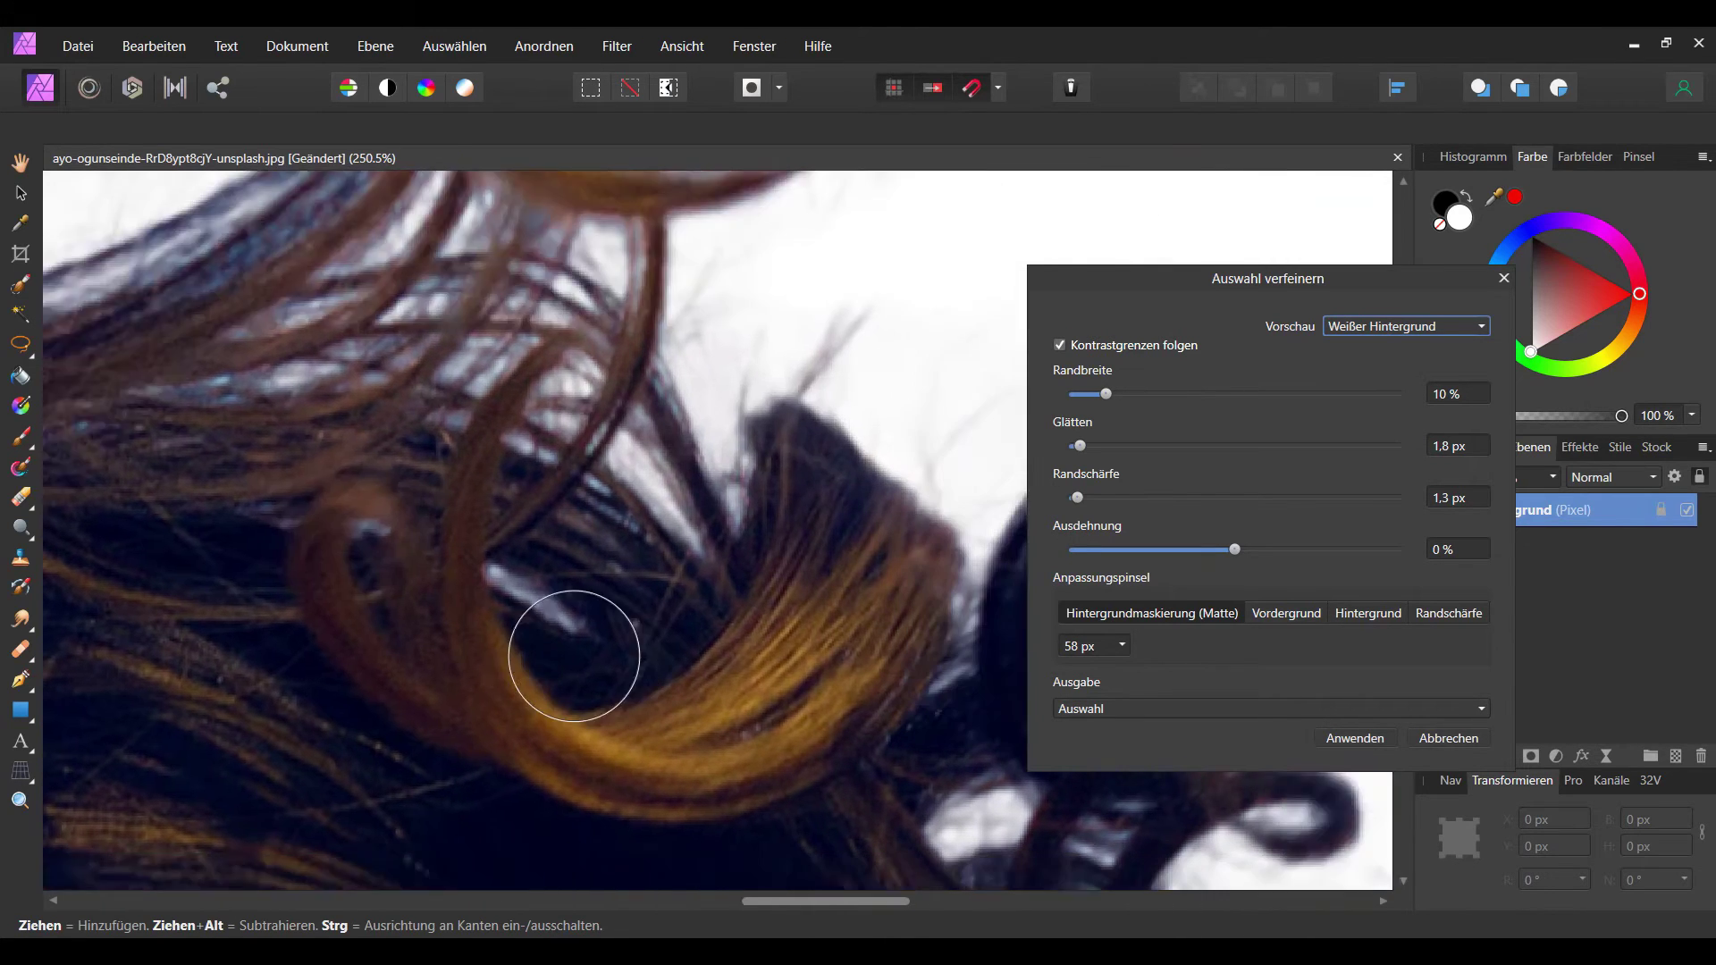
scroll(440, 589, "right", 2)
scroll(536, 441, "down", 2)
scroll(555, 524, "down", 2)
scroll(548, 505, "down", 1)
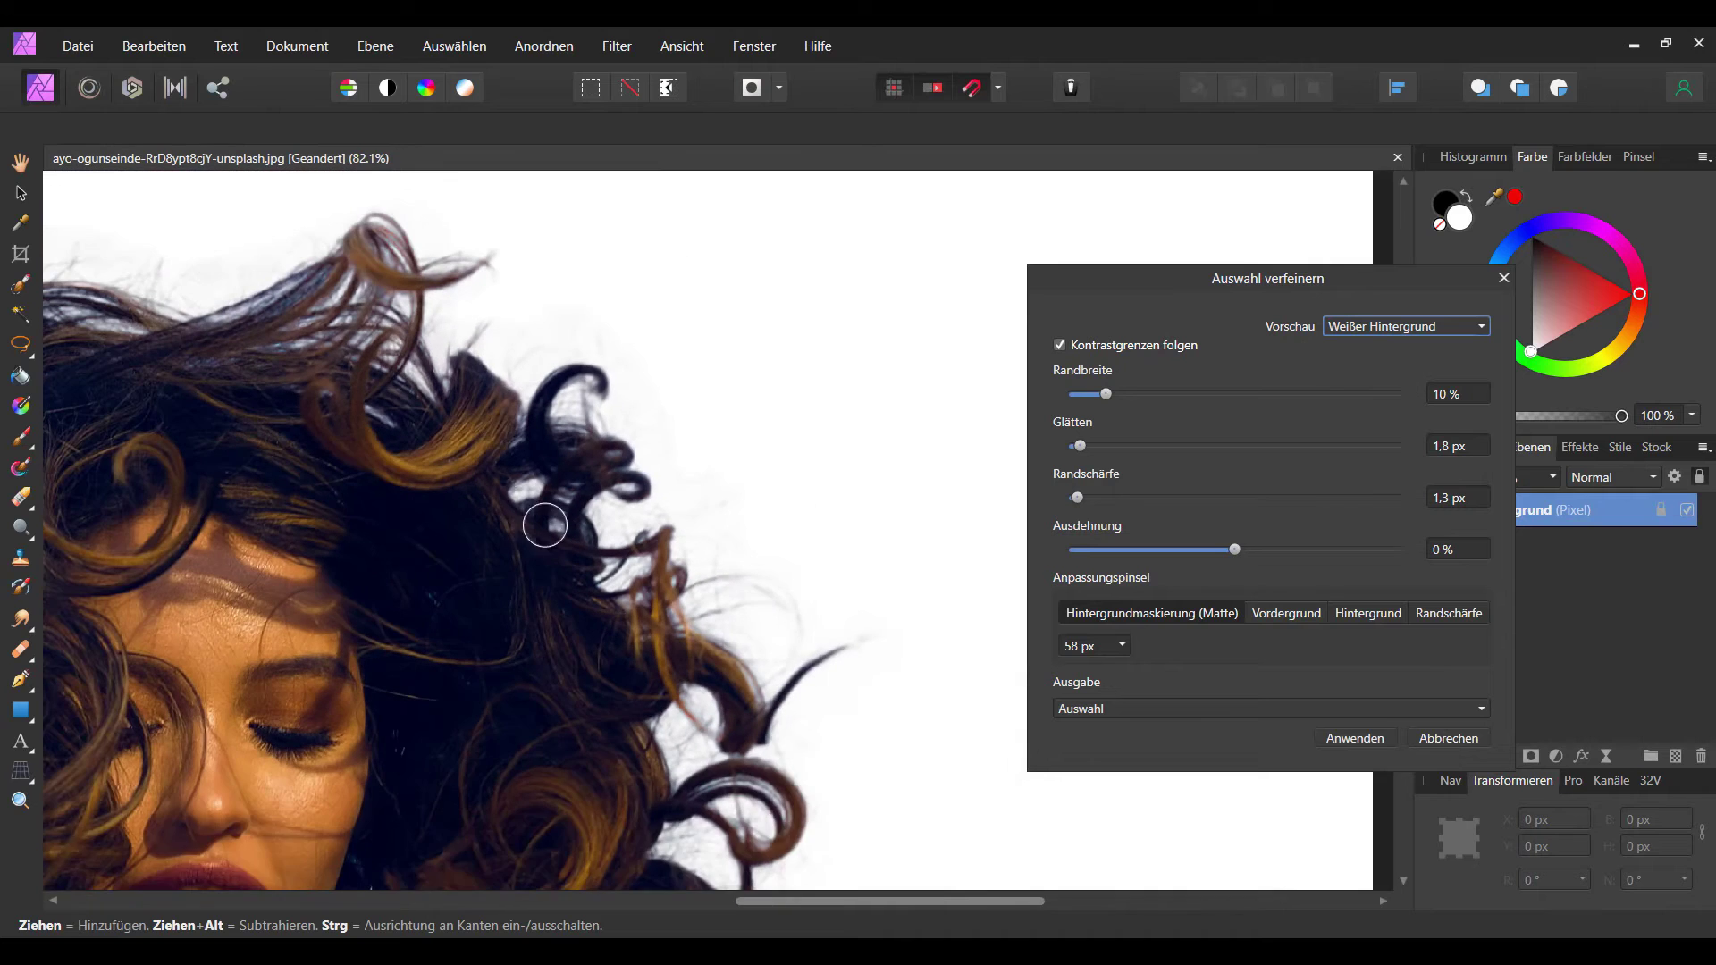
scroll(558, 529, "down", 1)
scroll(633, 563, "down", 5)
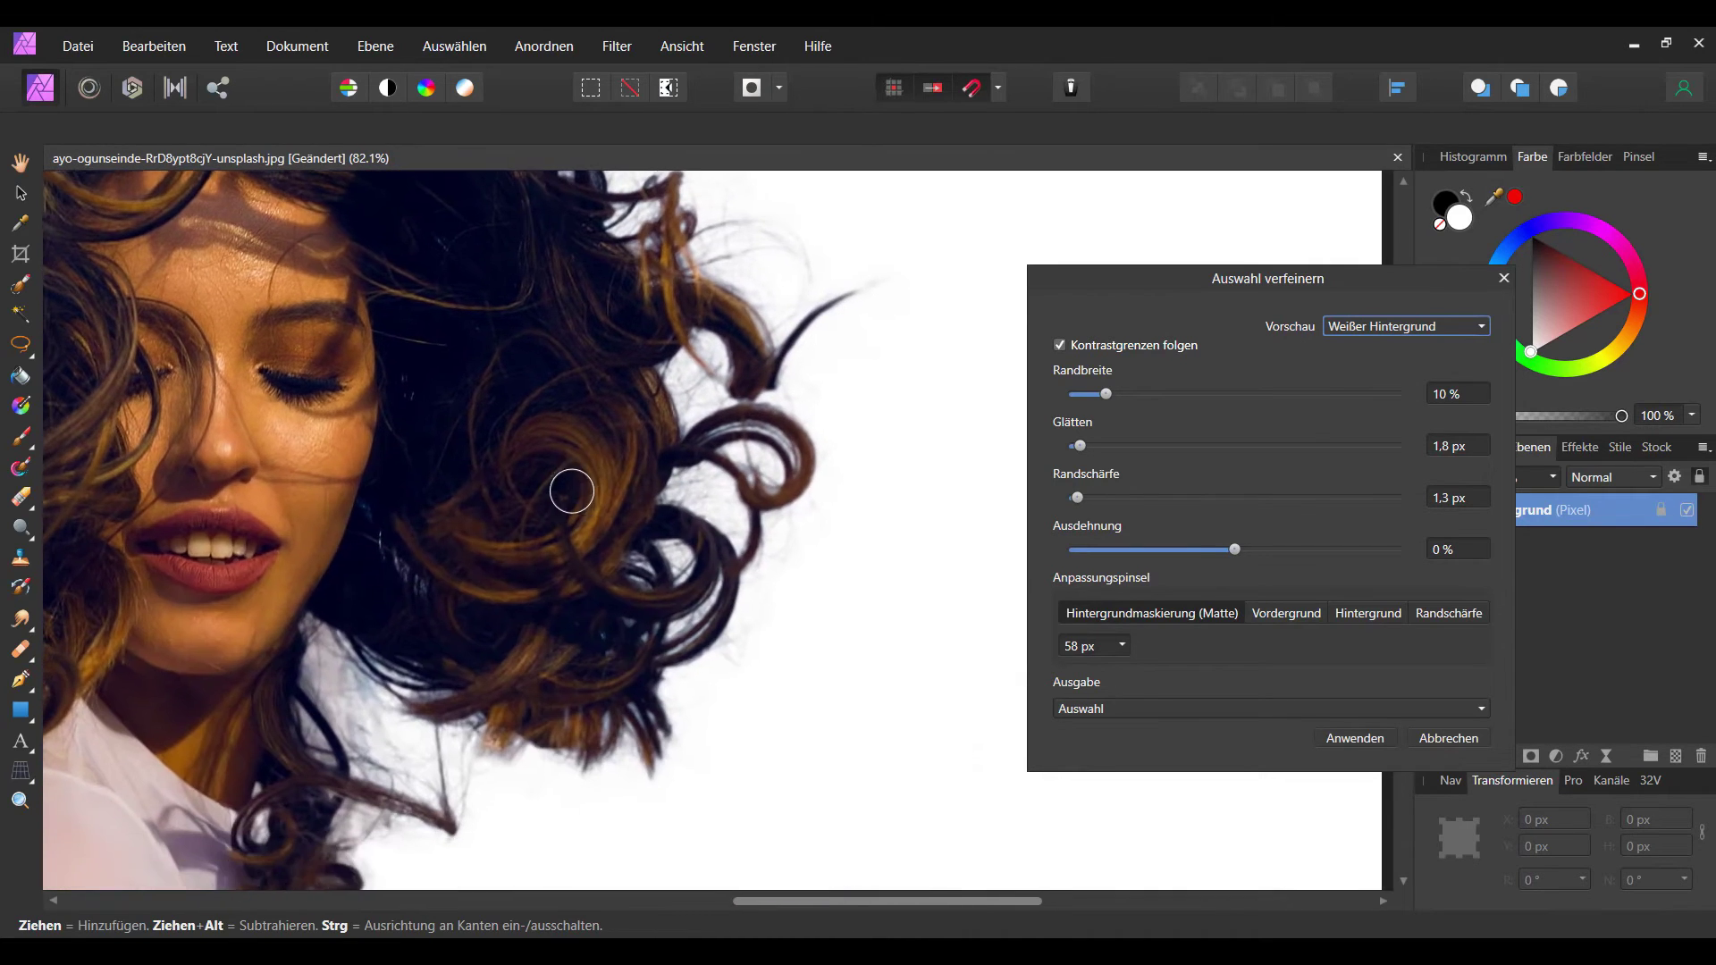
scroll(602, 494, "left", 3)
scroll(581, 478, "down", 2)
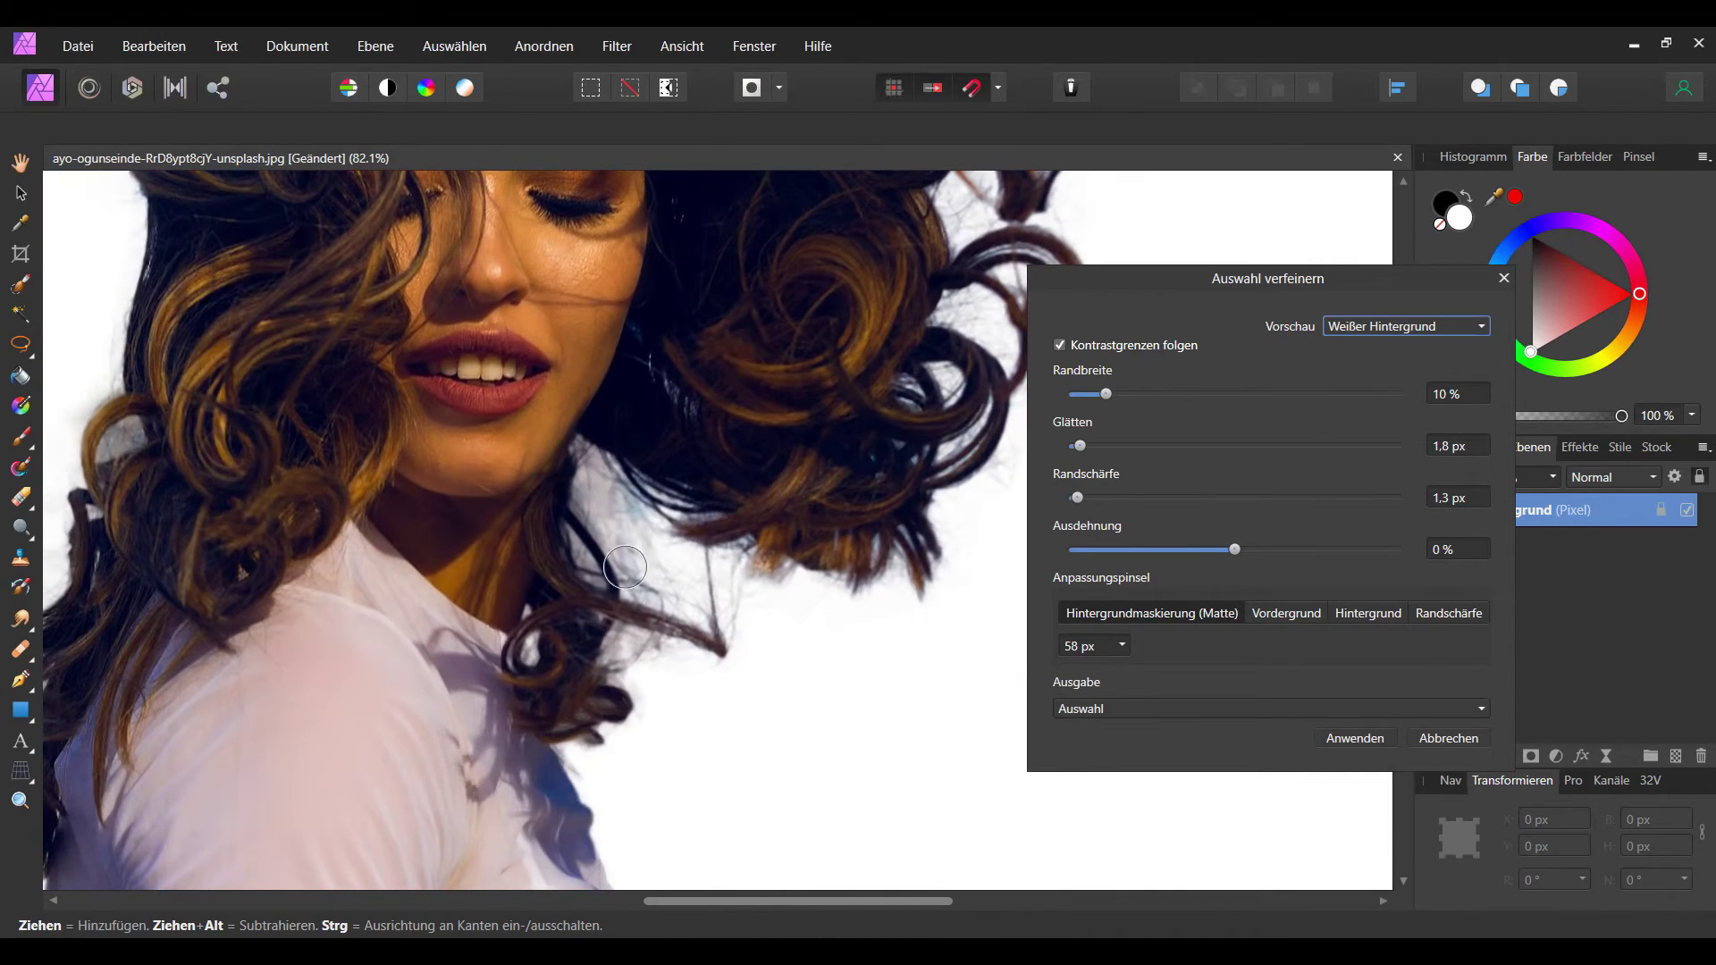
scroll(626, 500, "down", 1)
scroll(630, 455, "left", 3)
scroll(630, 429, "up", 3)
scroll(502, 435, "up", 1)
scroll(429, 518, "up", 2)
scroll(380, 535, "up", 2)
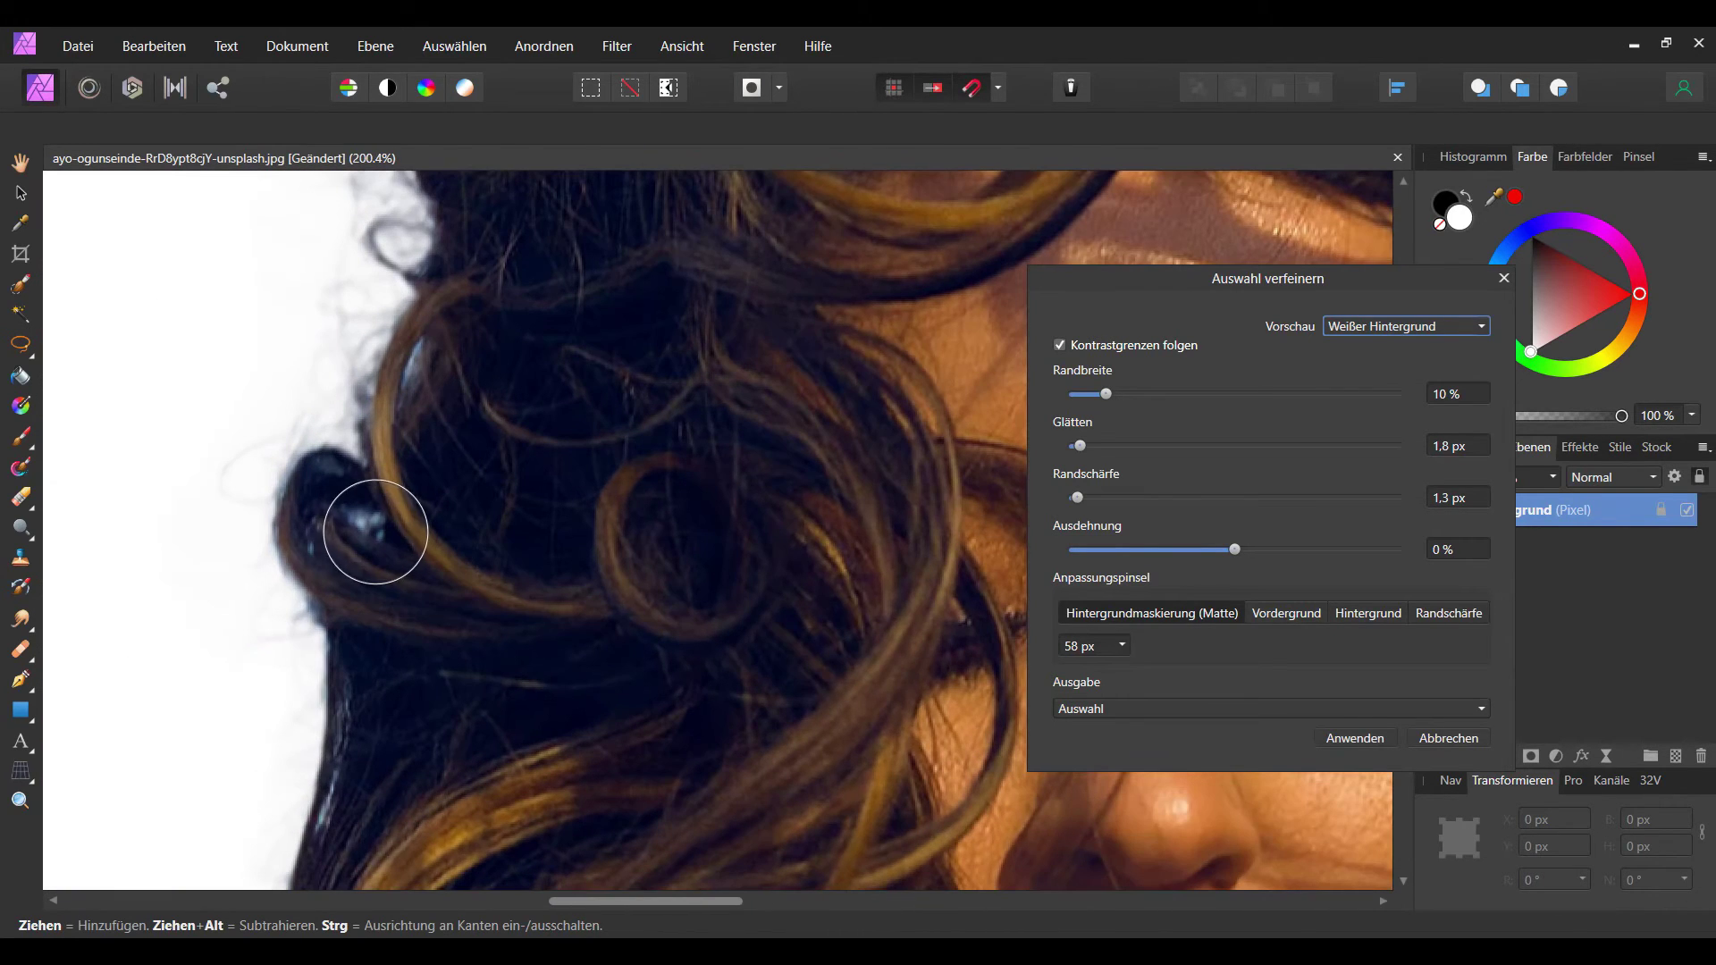
left_click(360, 532)
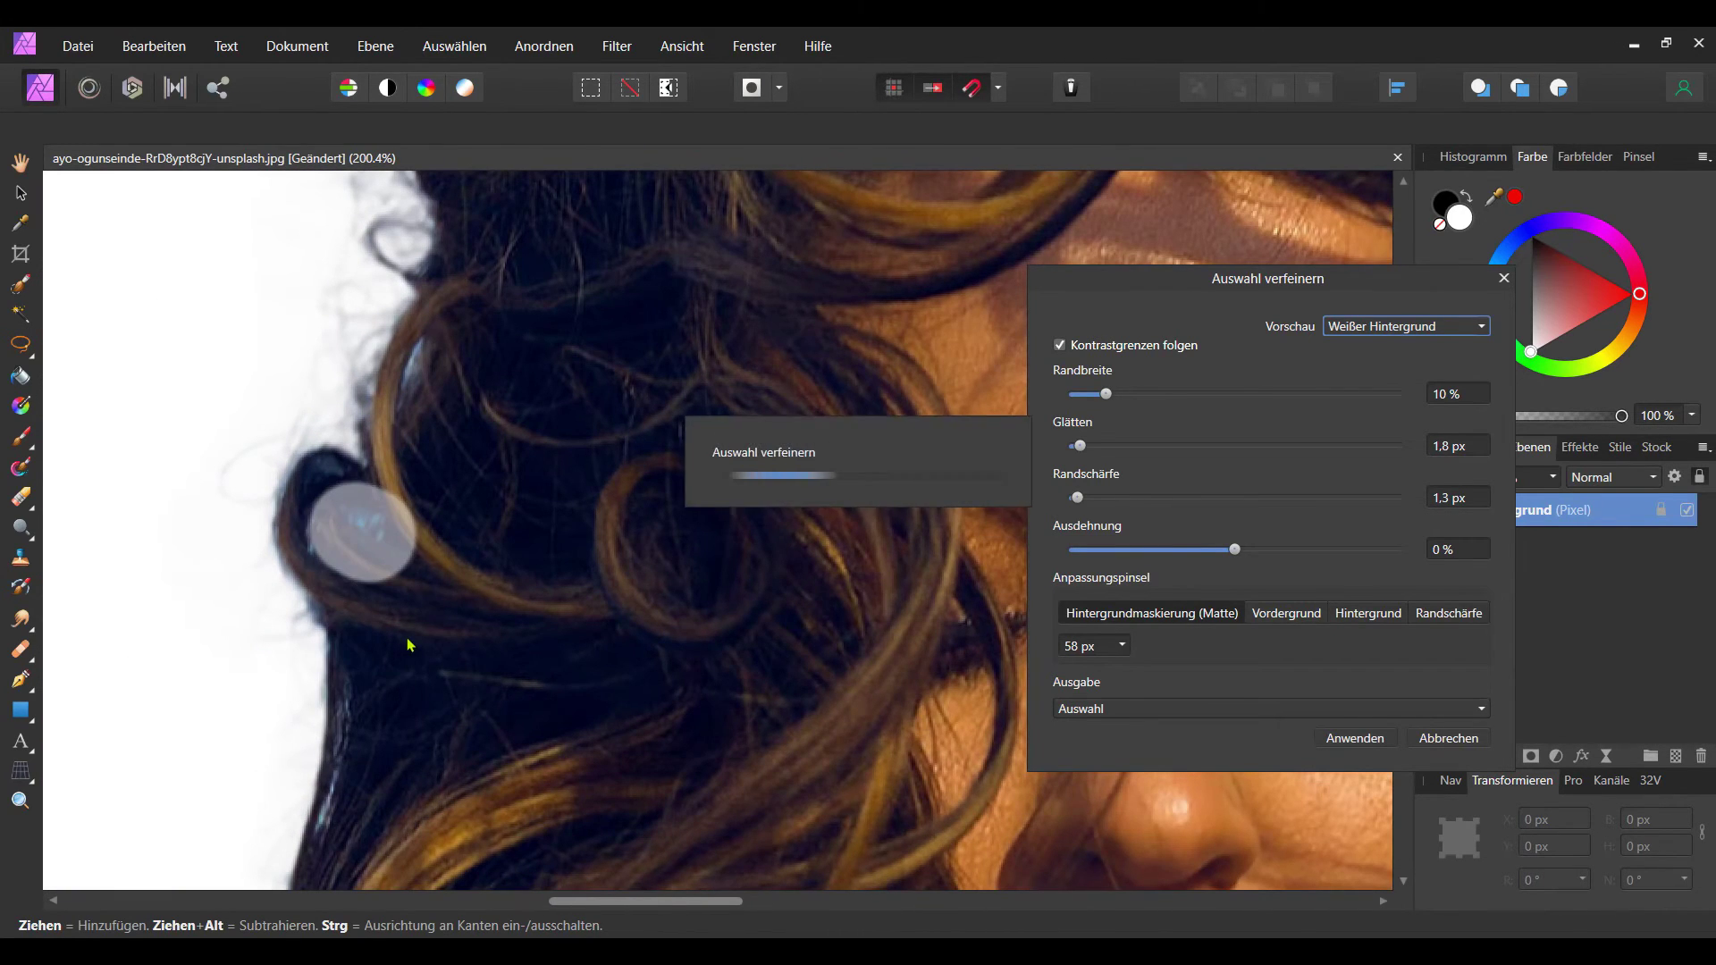
Step: Zoom out to review the whole cut-out figure against white
scroll(483, 537, "up", 3)
scroll(491, 635, "left", 2)
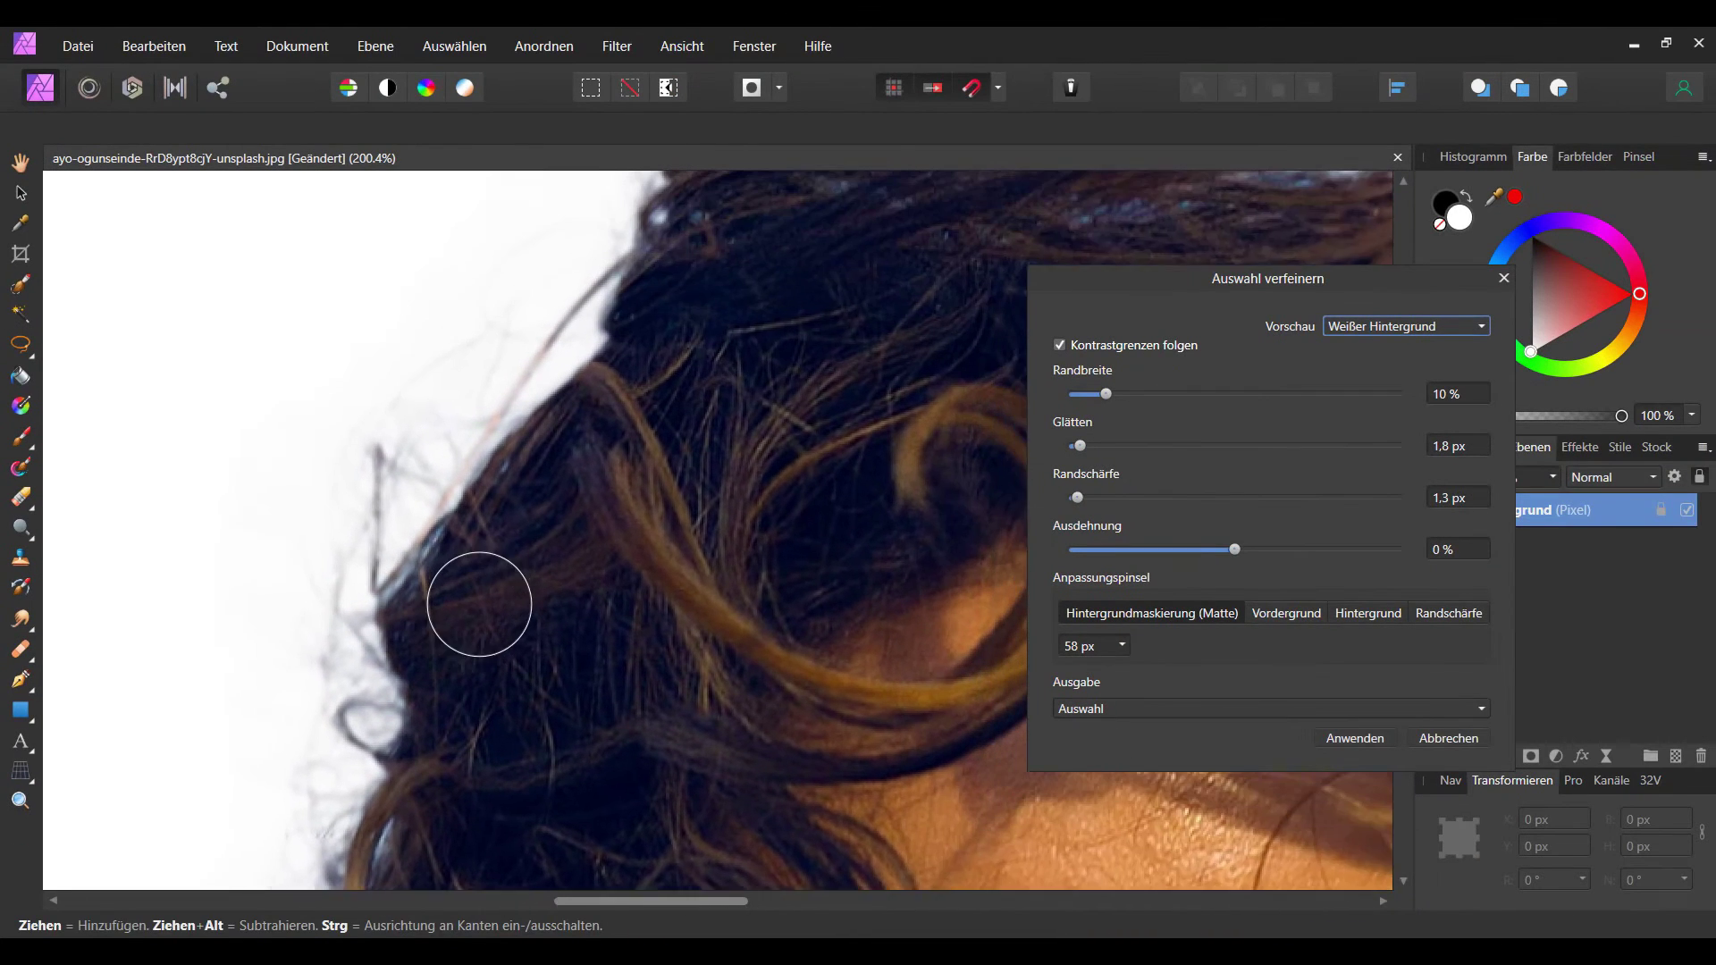
scroll(479, 604, "down", 1)
scroll(486, 574, "down", 1)
scroll(540, 502, "down", 1)
scroll(525, 525, "down", 1)
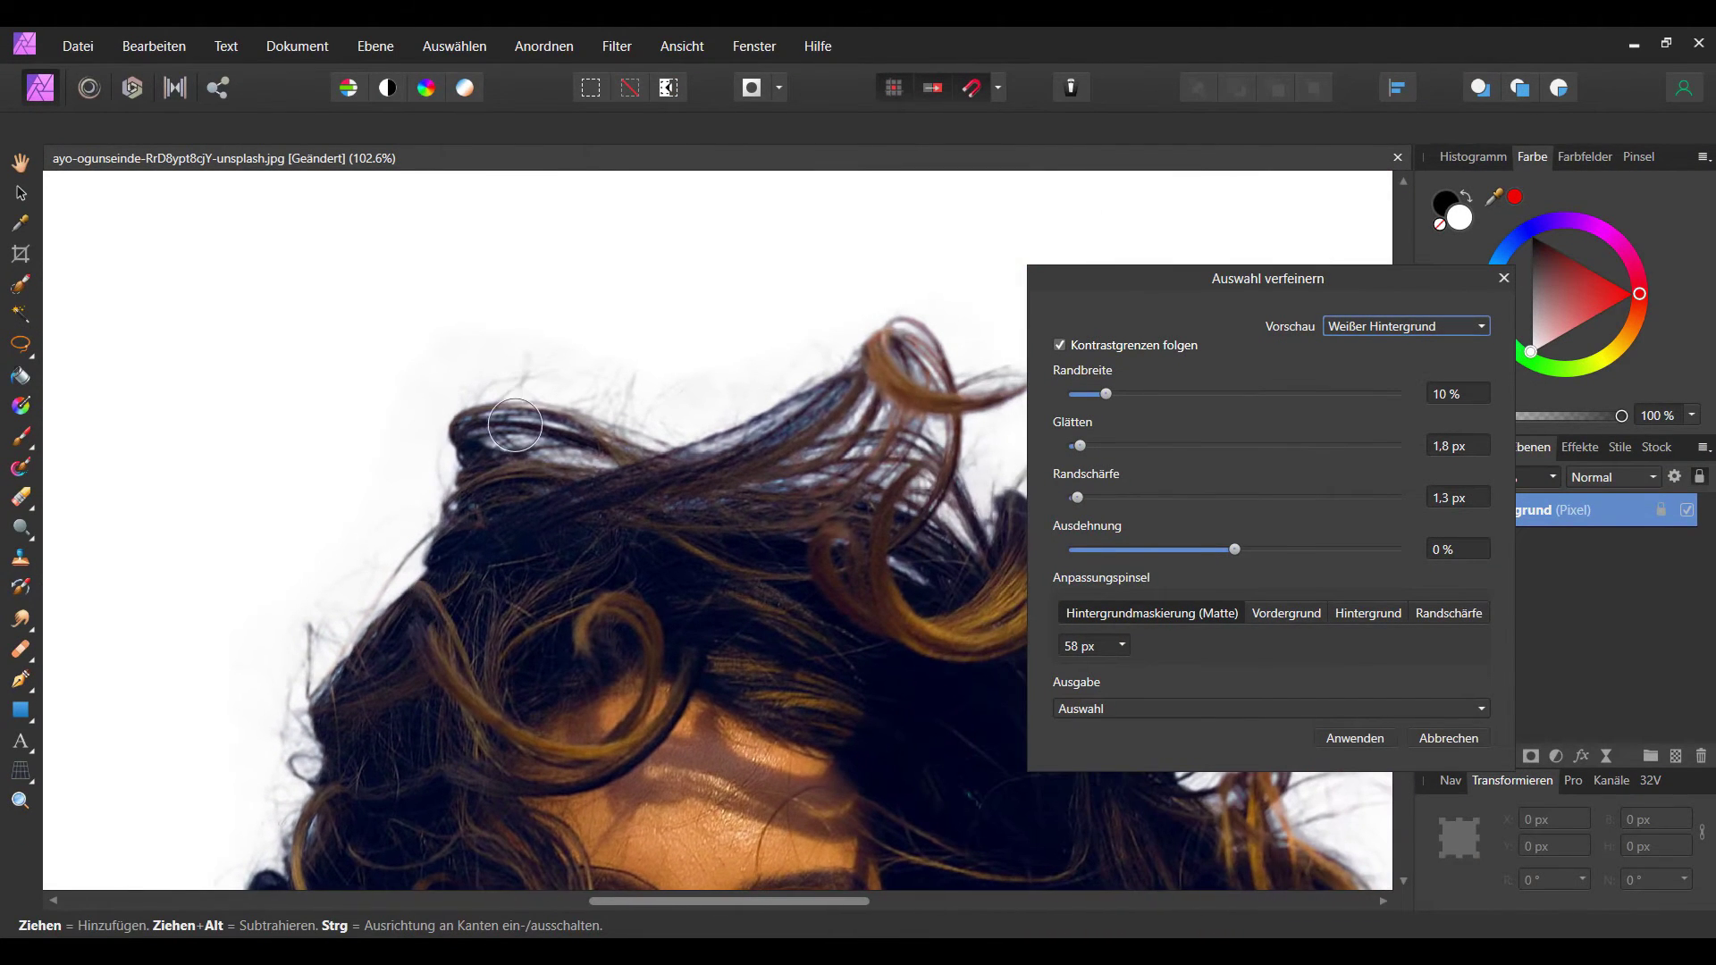
scroll(514, 510, "right", 3)
scroll(418, 608, "down", 4)
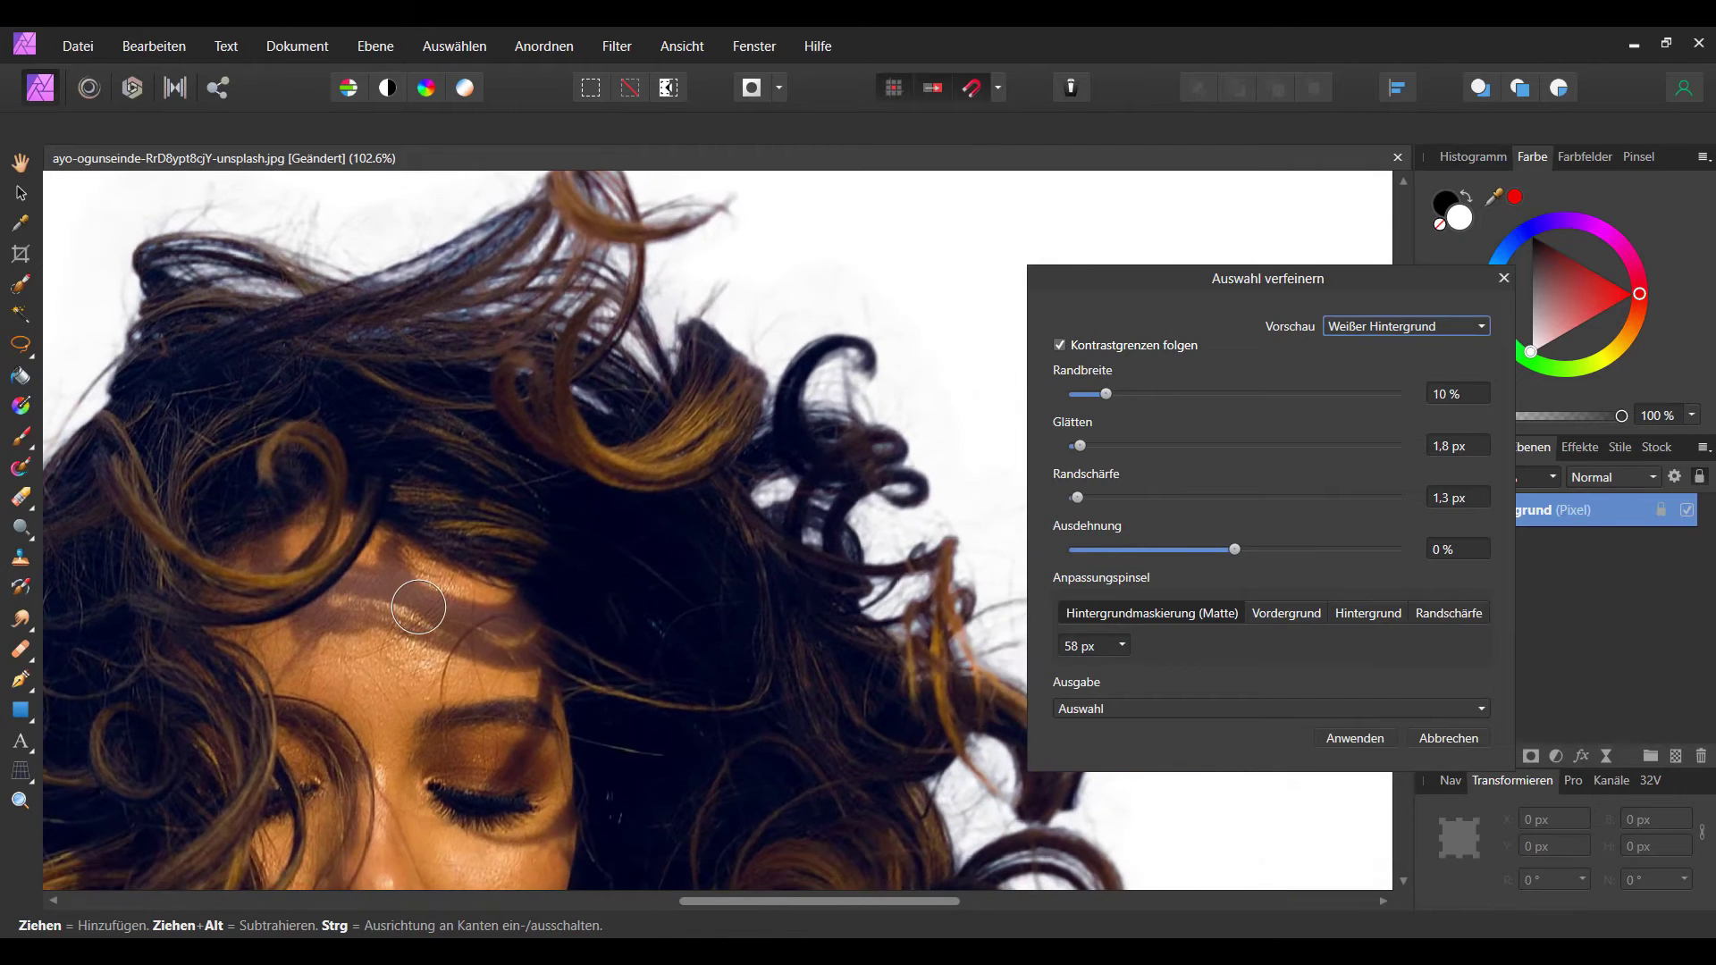
scroll(447, 644, "down", 1)
scroll(519, 729, "down", 1)
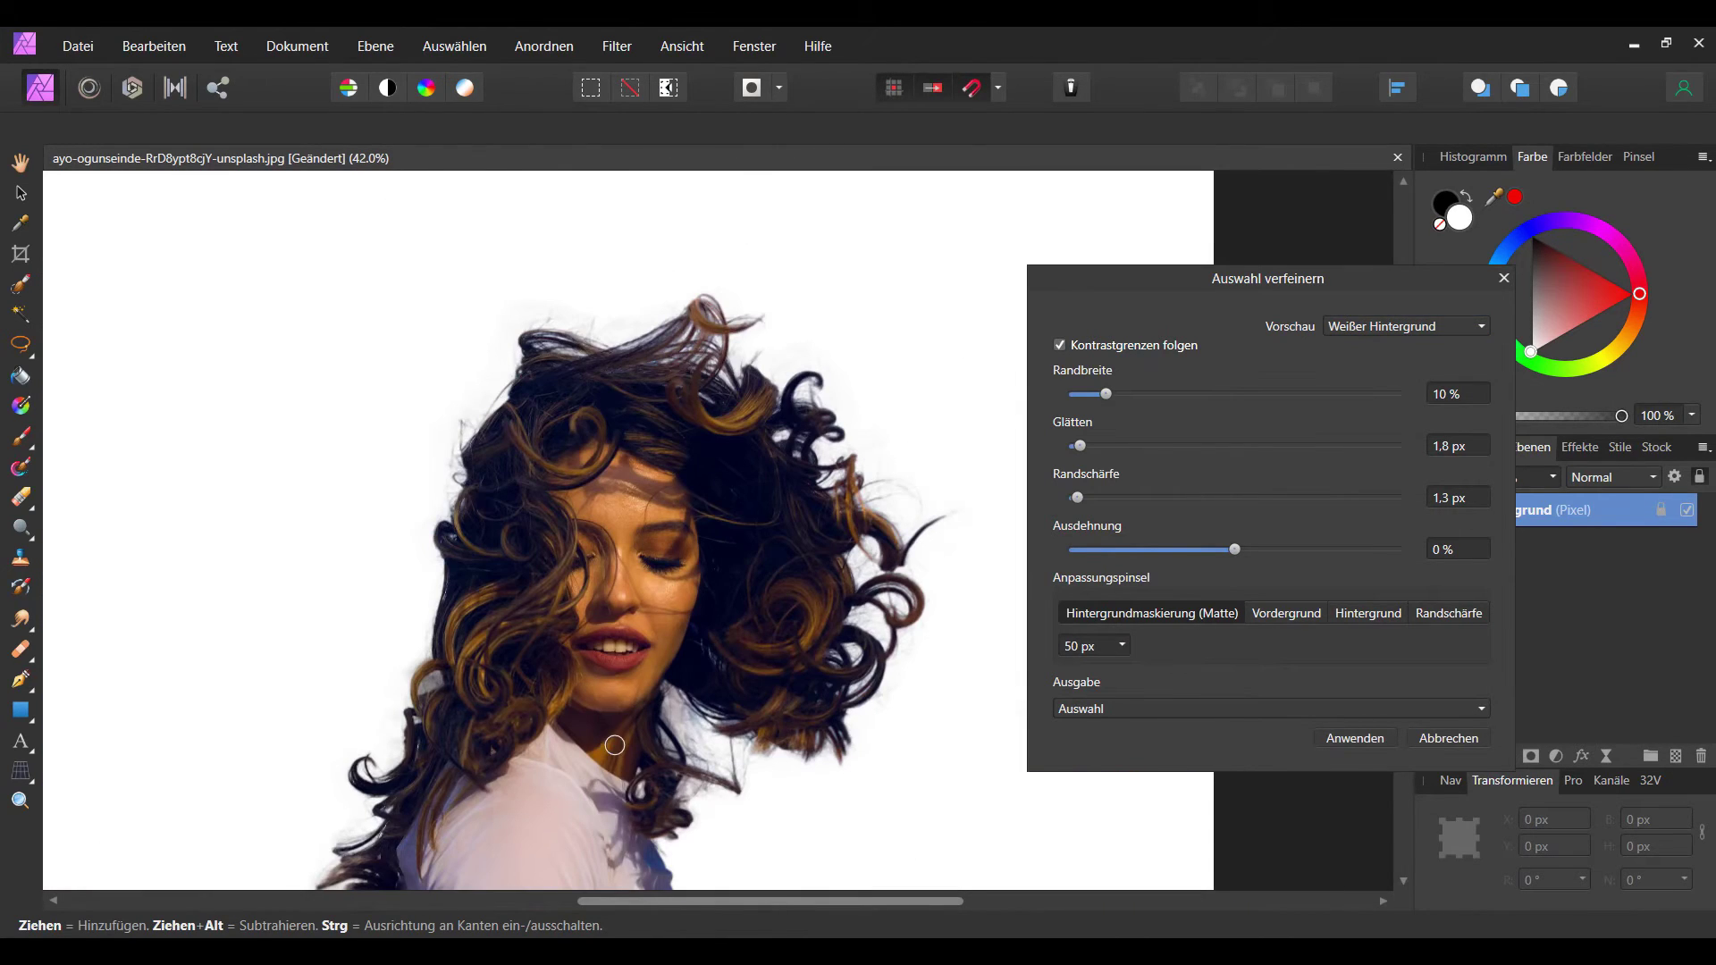
scroll(615, 745, "down", 2)
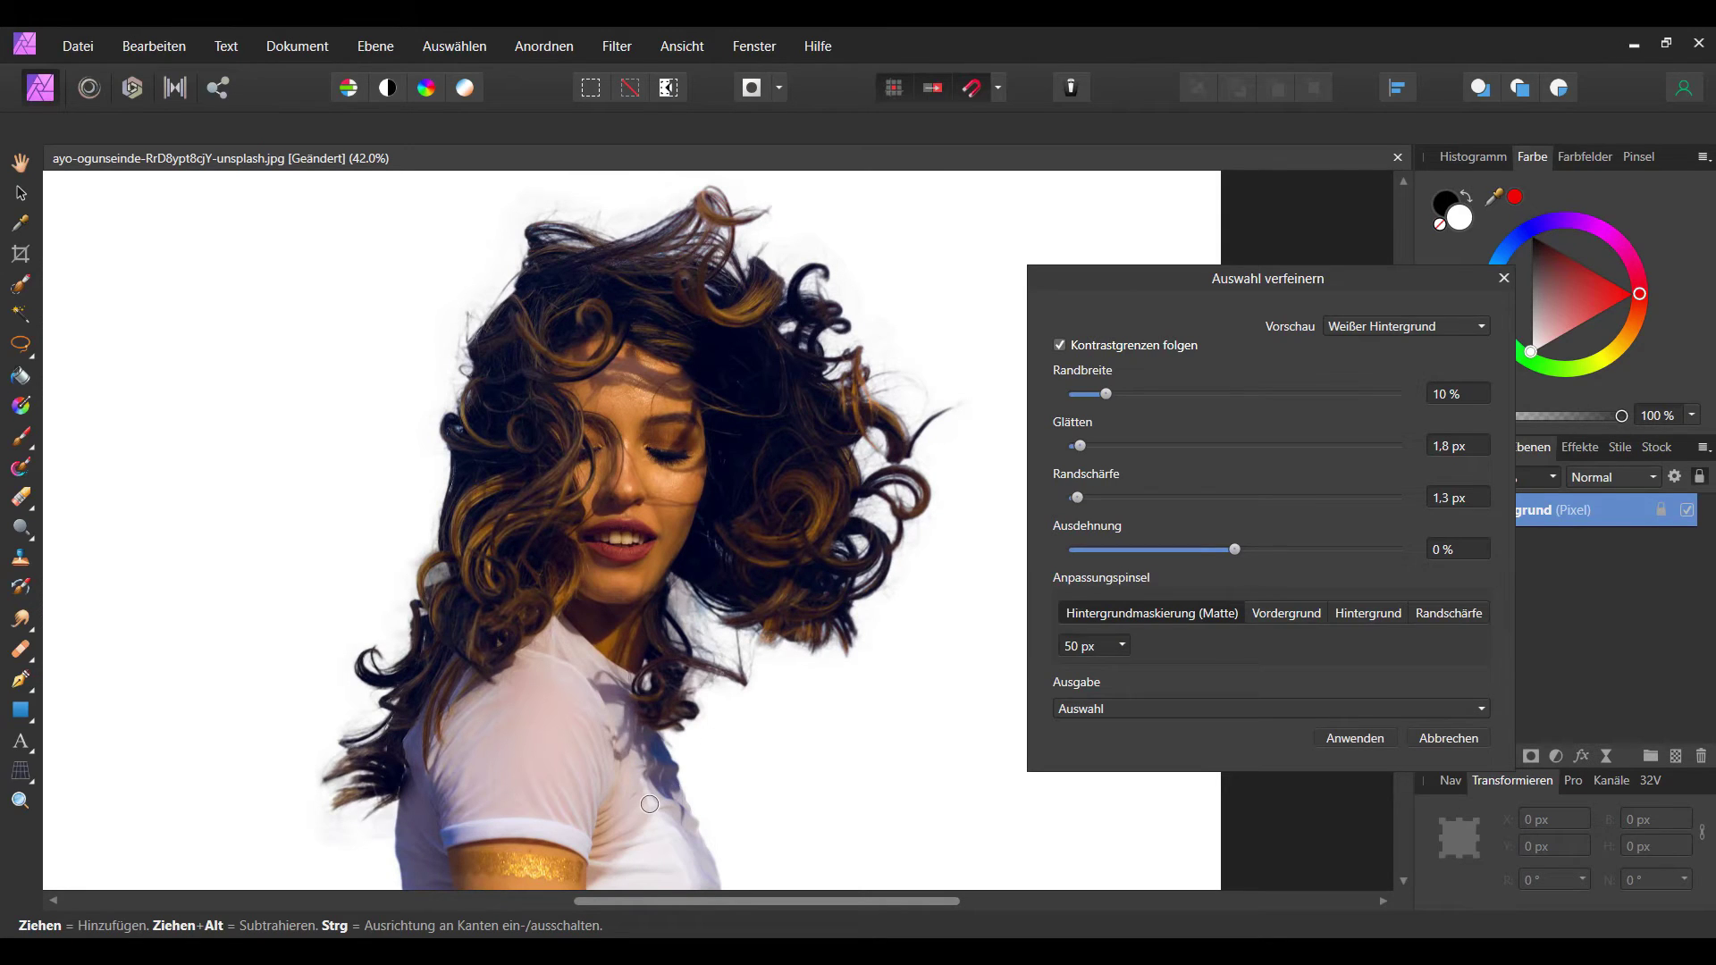
scroll(650, 804, "down", 2)
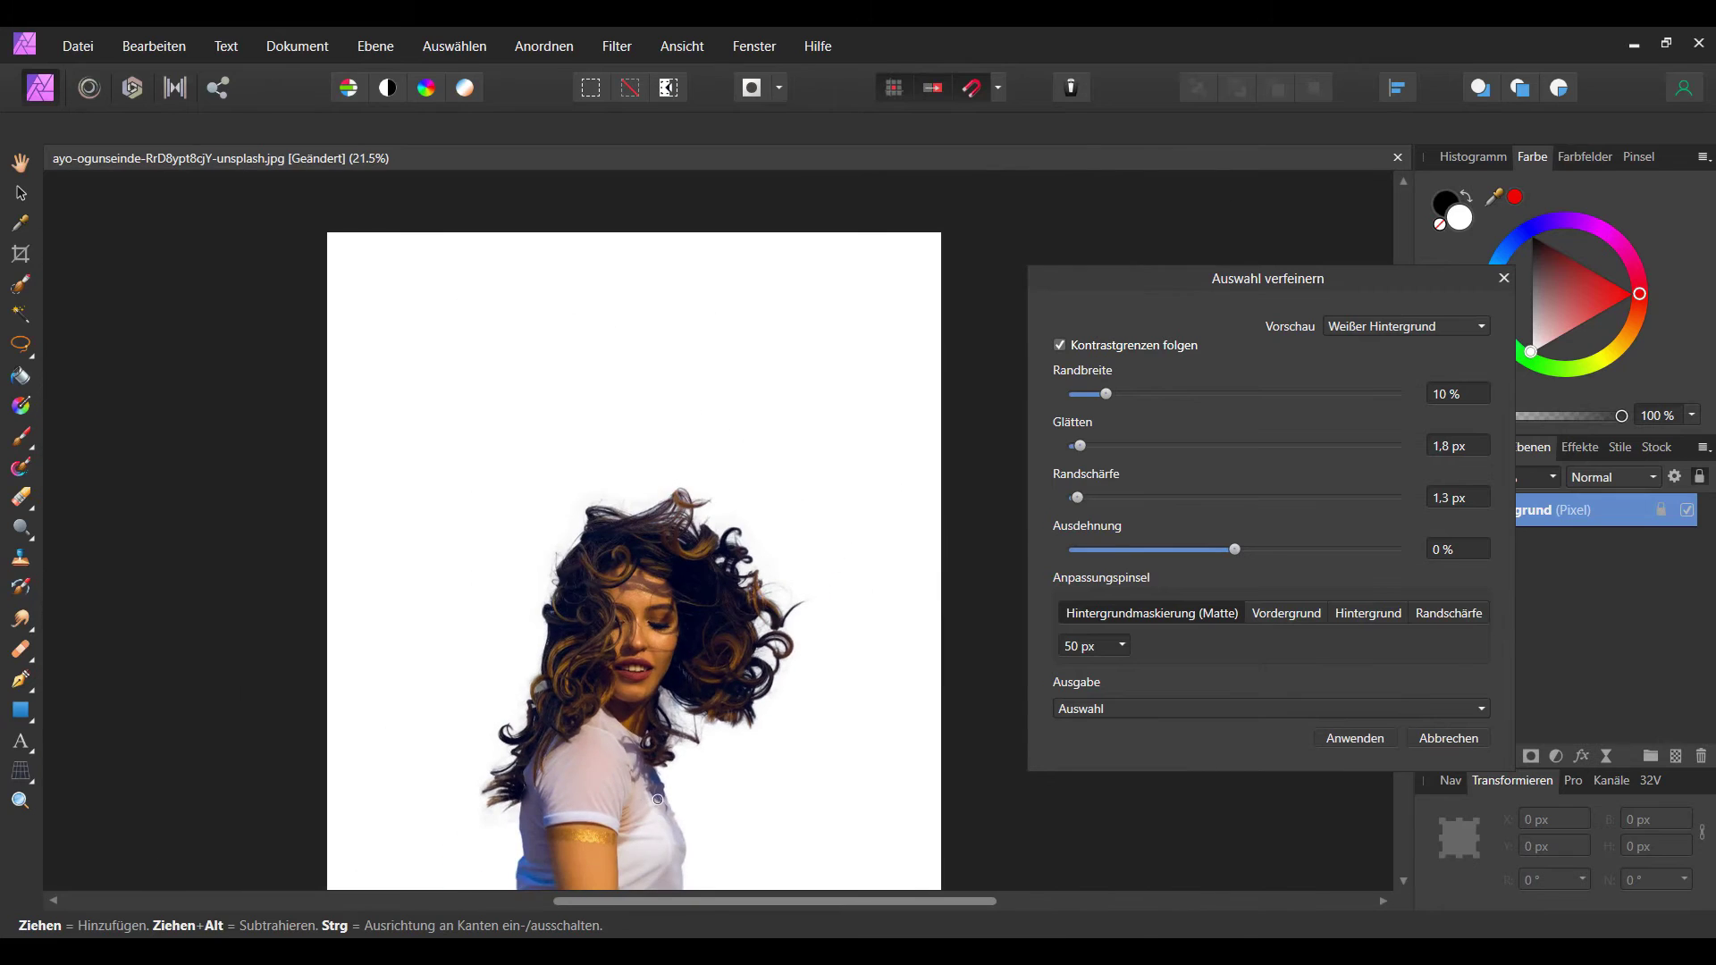
Step: Choose Maske as the Auswahl verfeinern output and apply the refinement
scroll(661, 670, "down", 3)
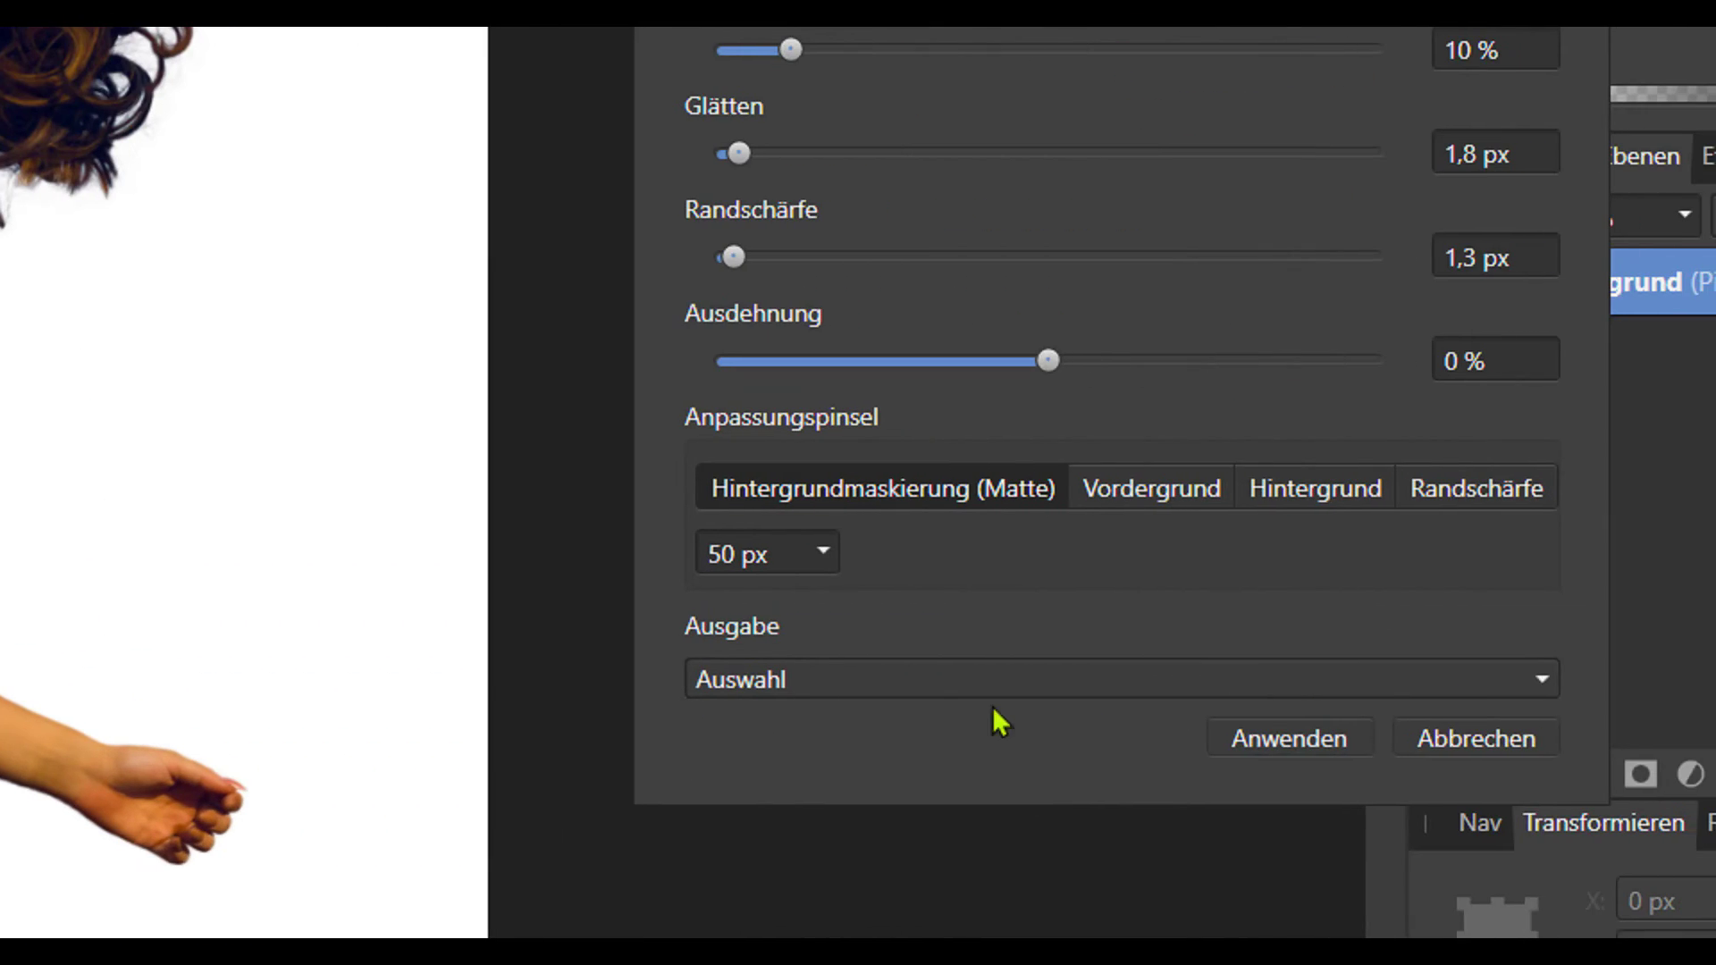
left_click(919, 692)
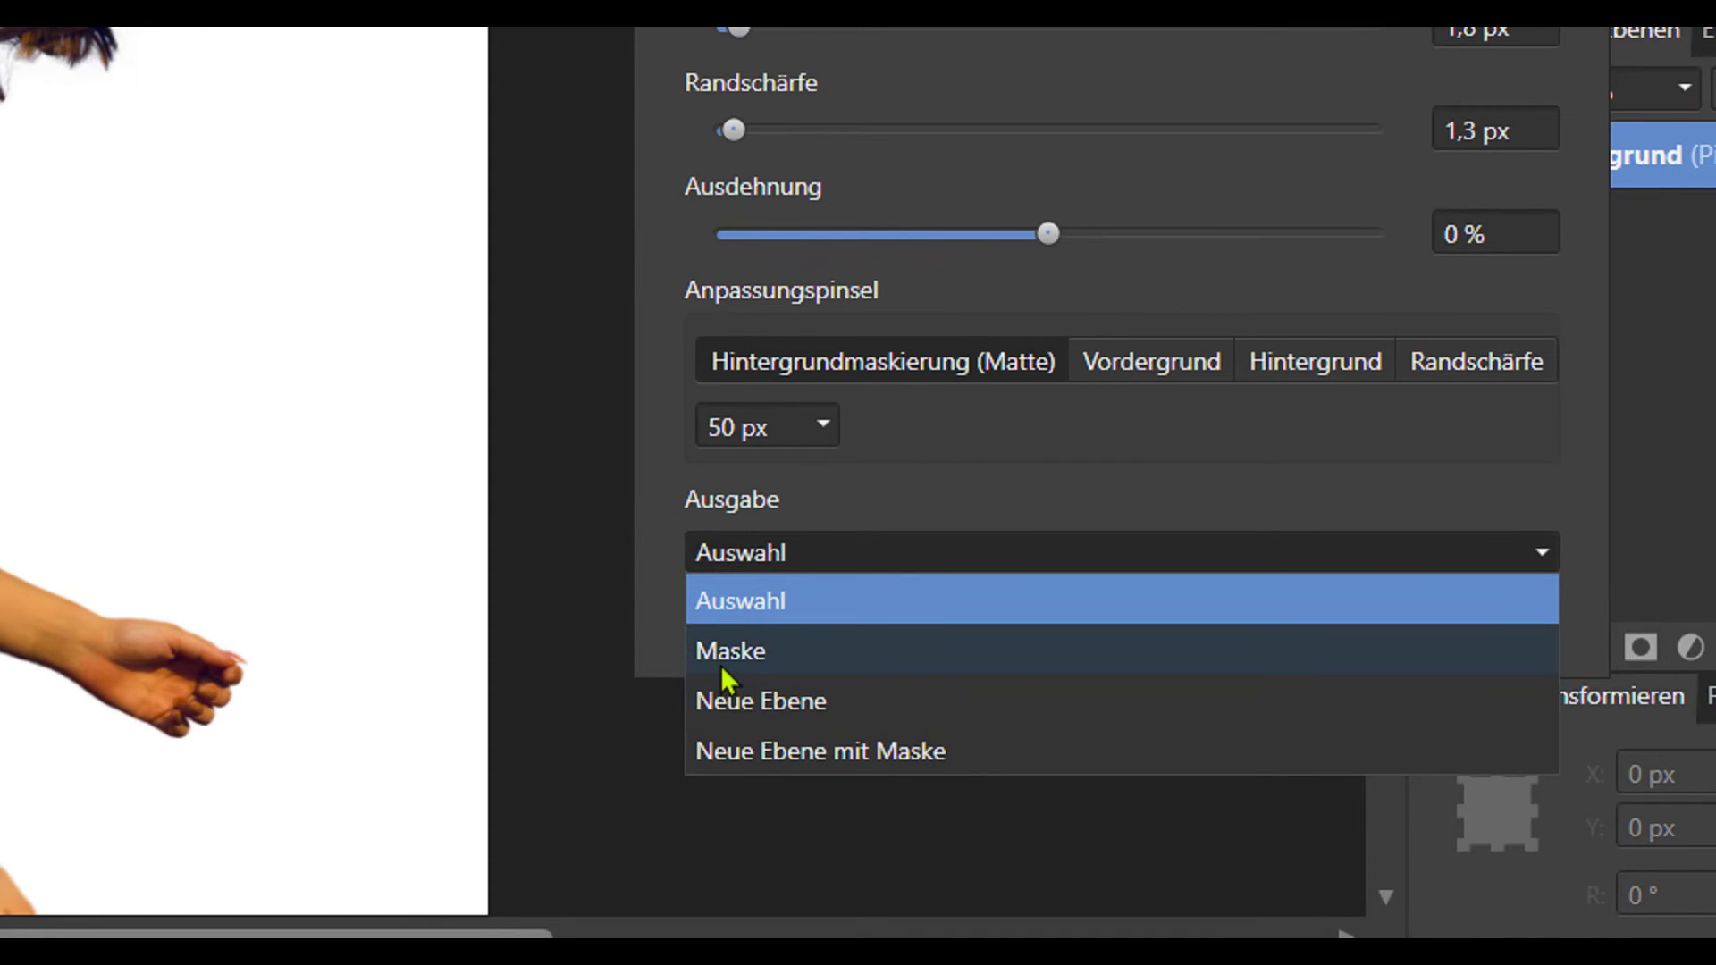
left_click(720, 667)
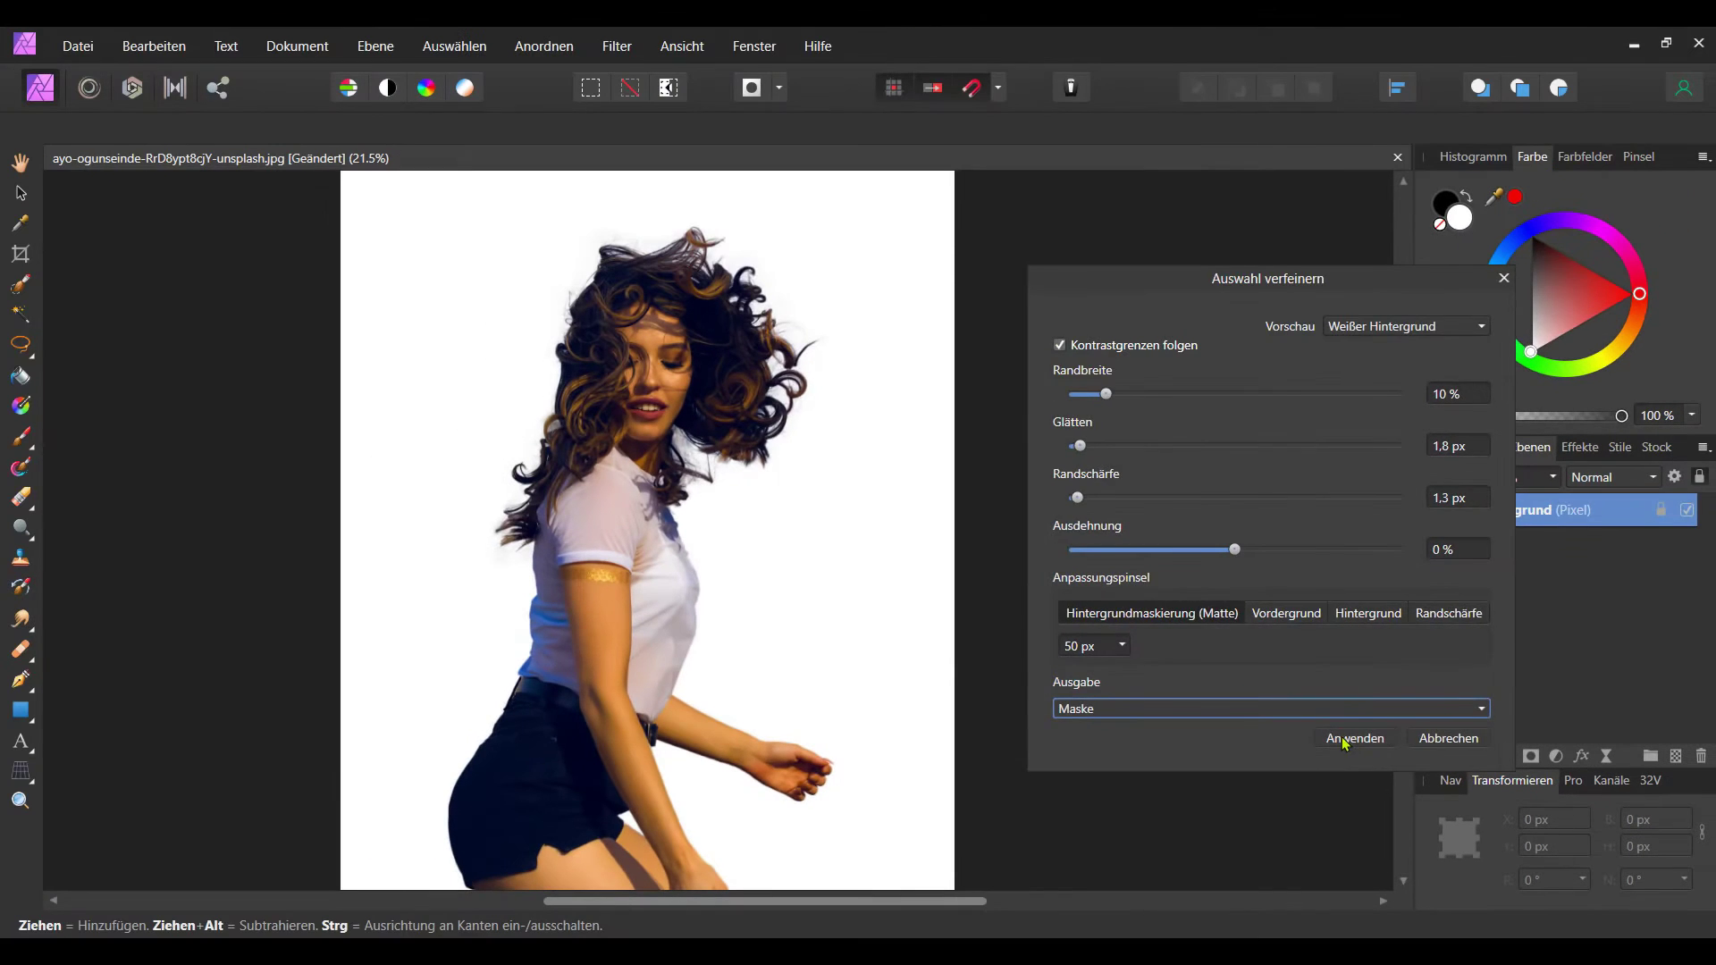
left_click(1345, 740)
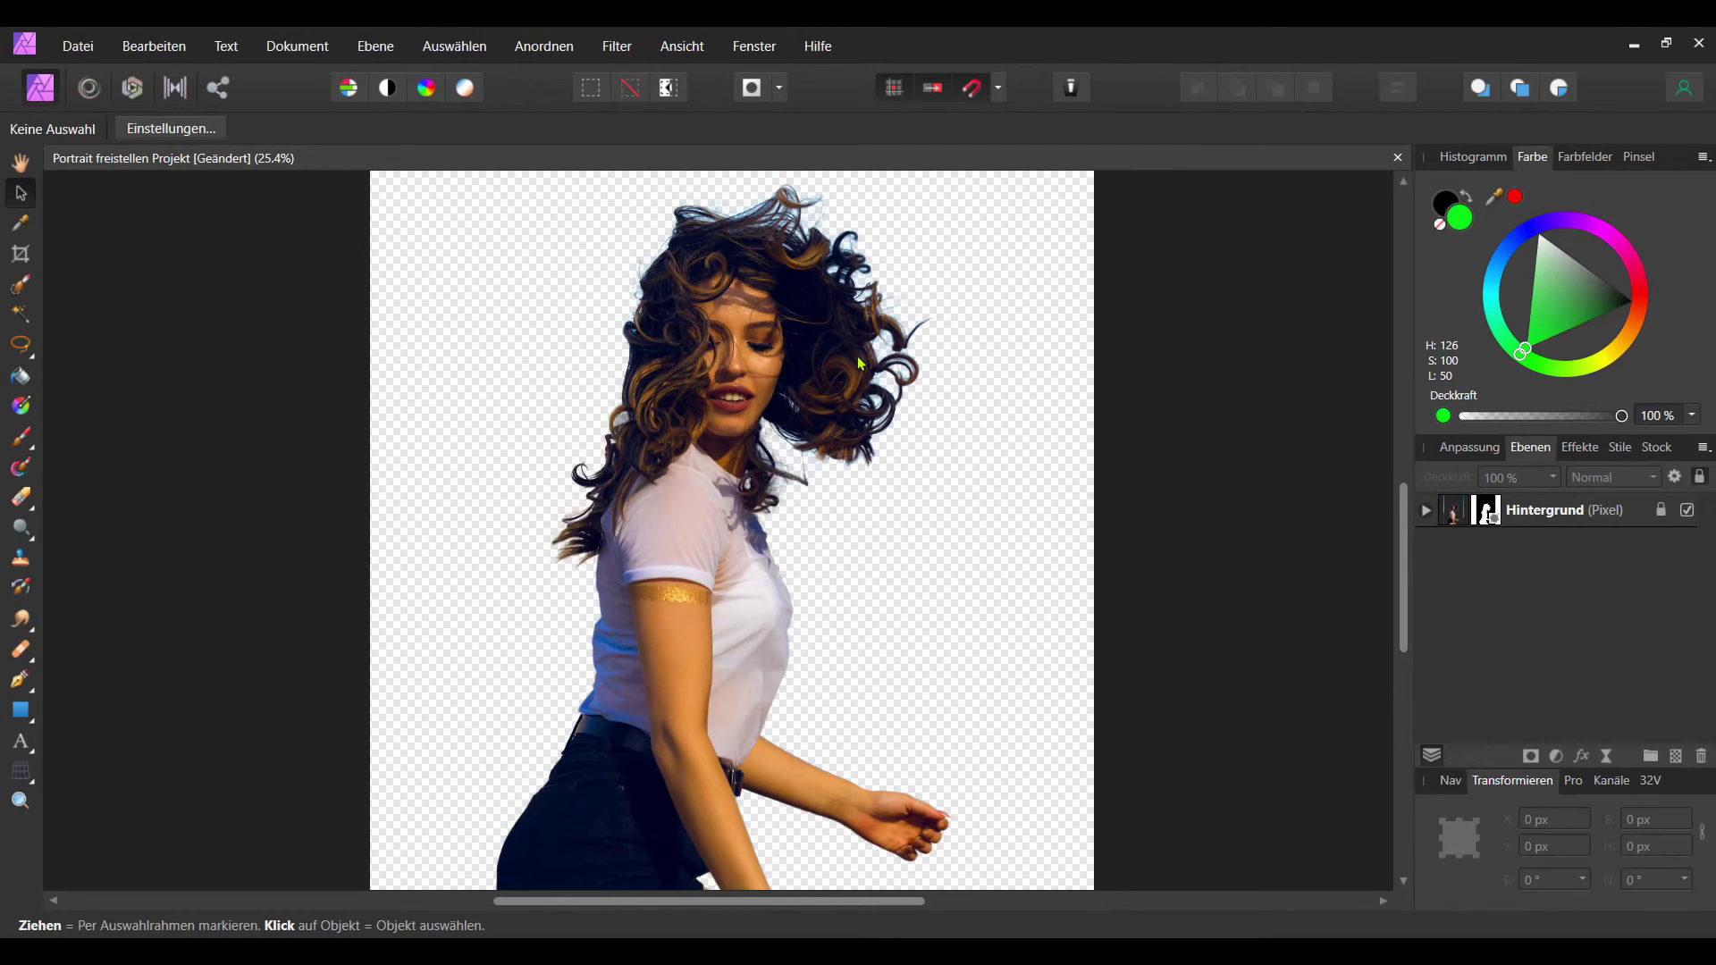
Step: Add an HSL adjustment and move its settings window up
scroll(818, 304, "up", 2)
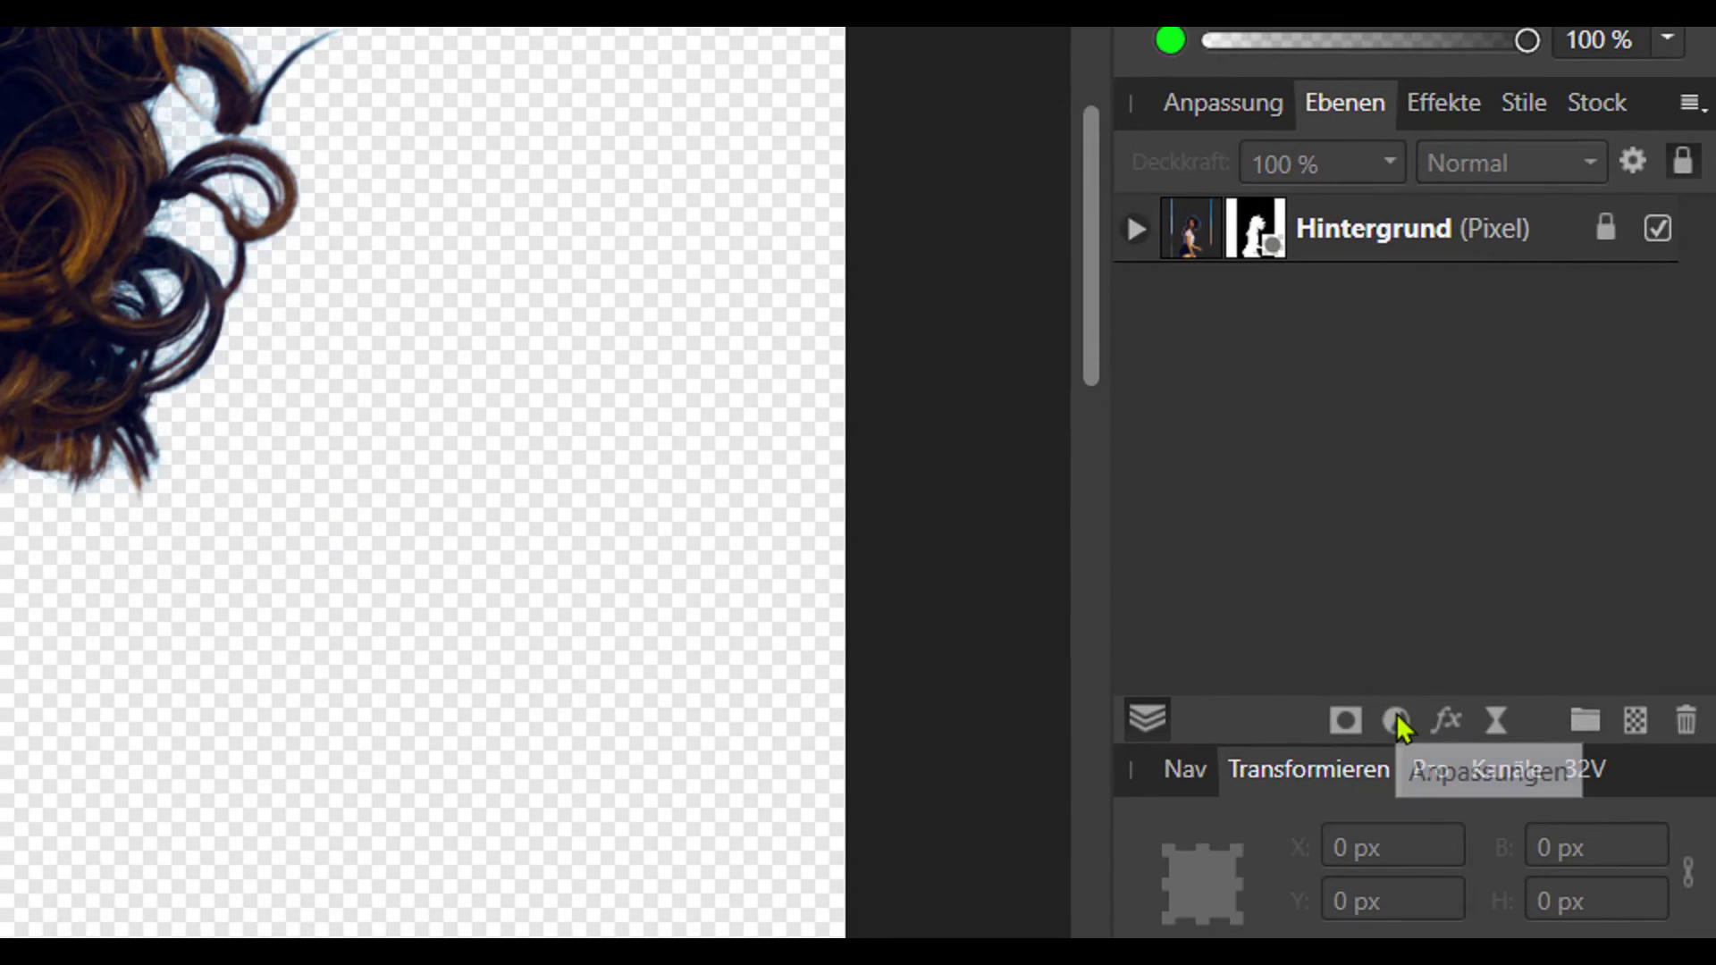
left_click(1395, 843)
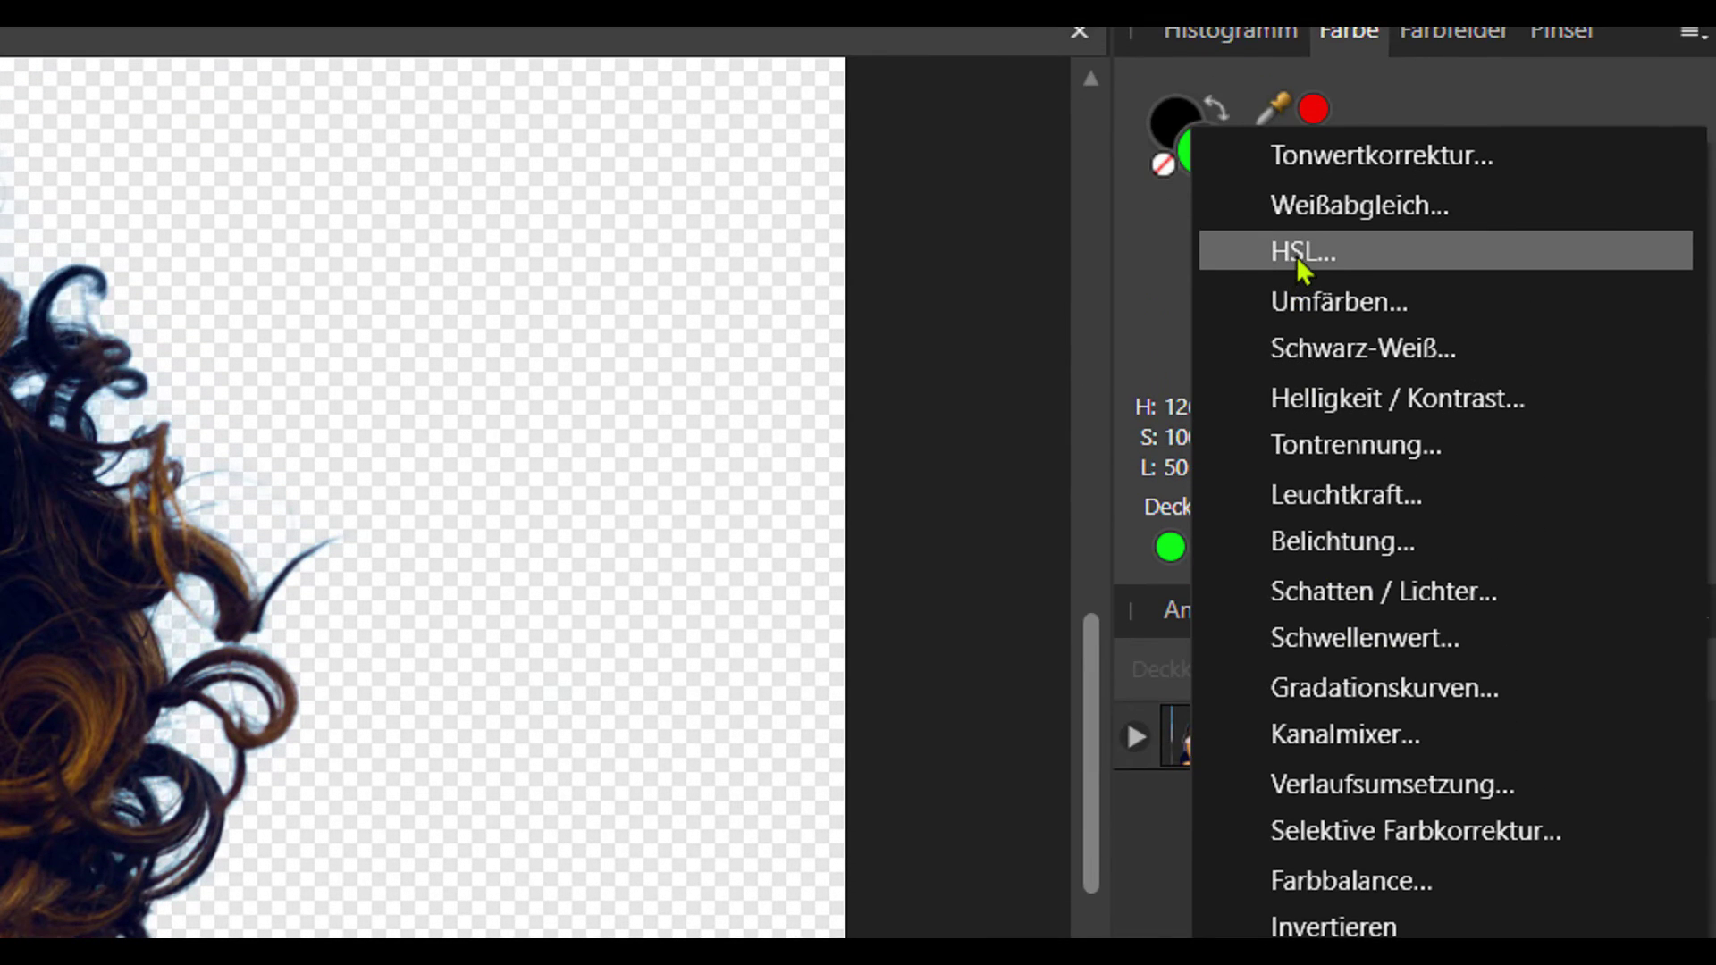
left_click(1294, 253)
left_click_drag(754, 540, 742, 525)
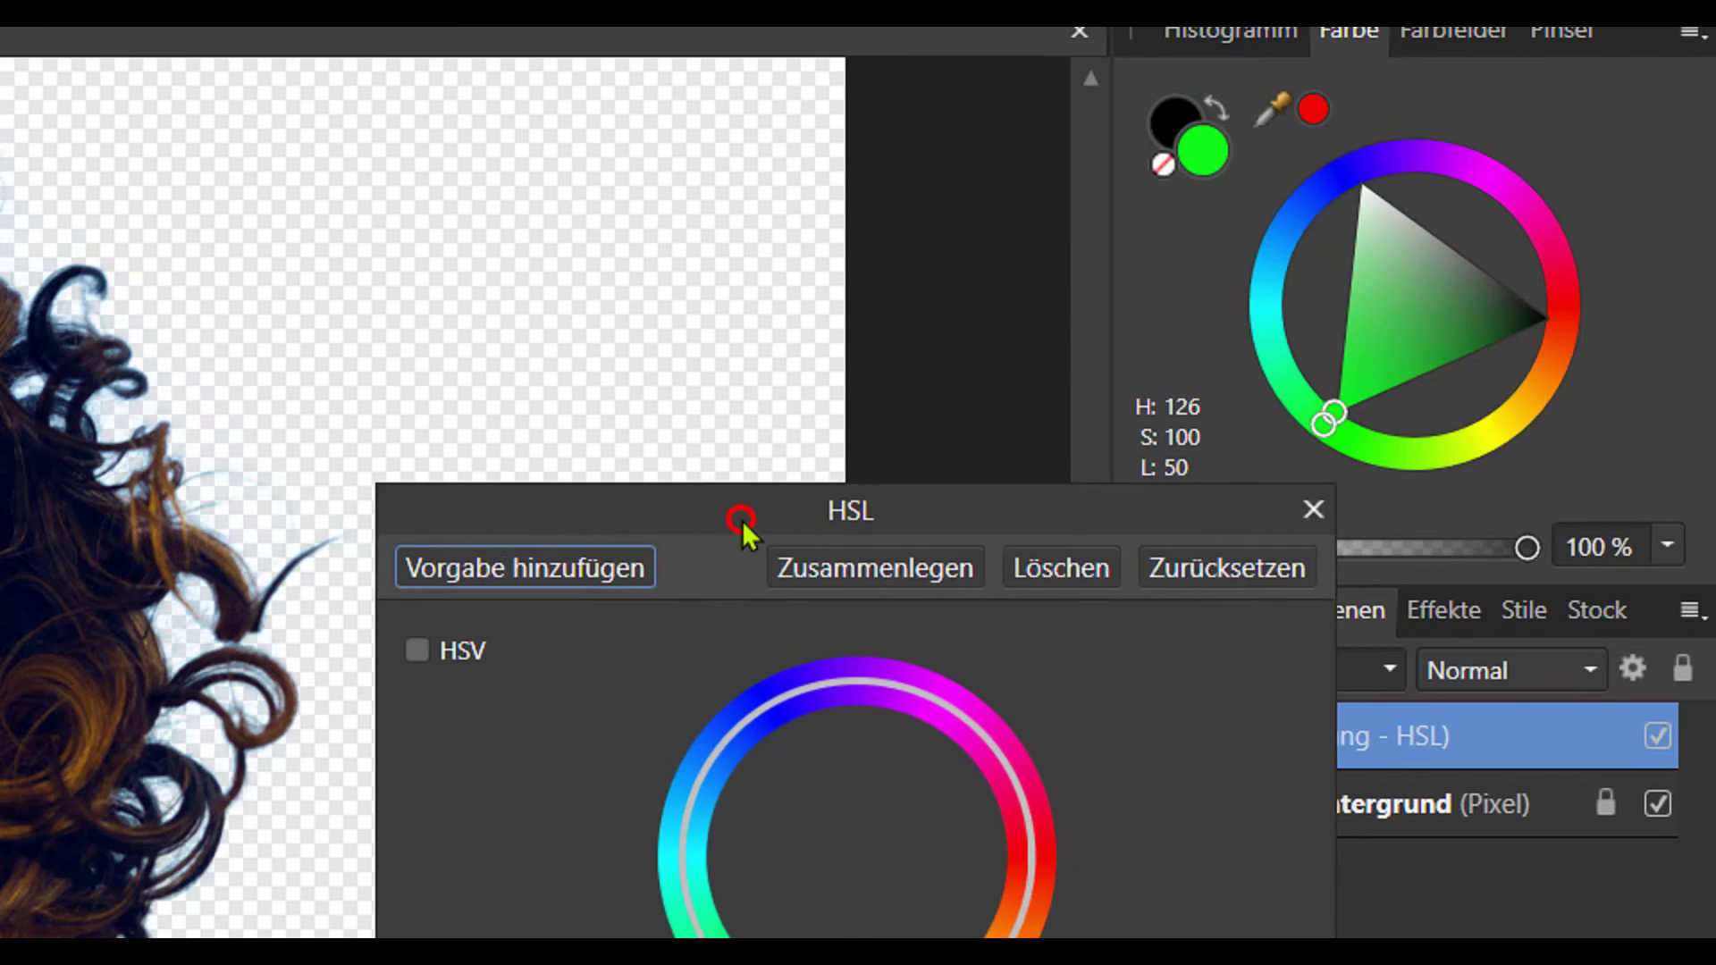
left_click_drag(1153, 338, 1146, 263)
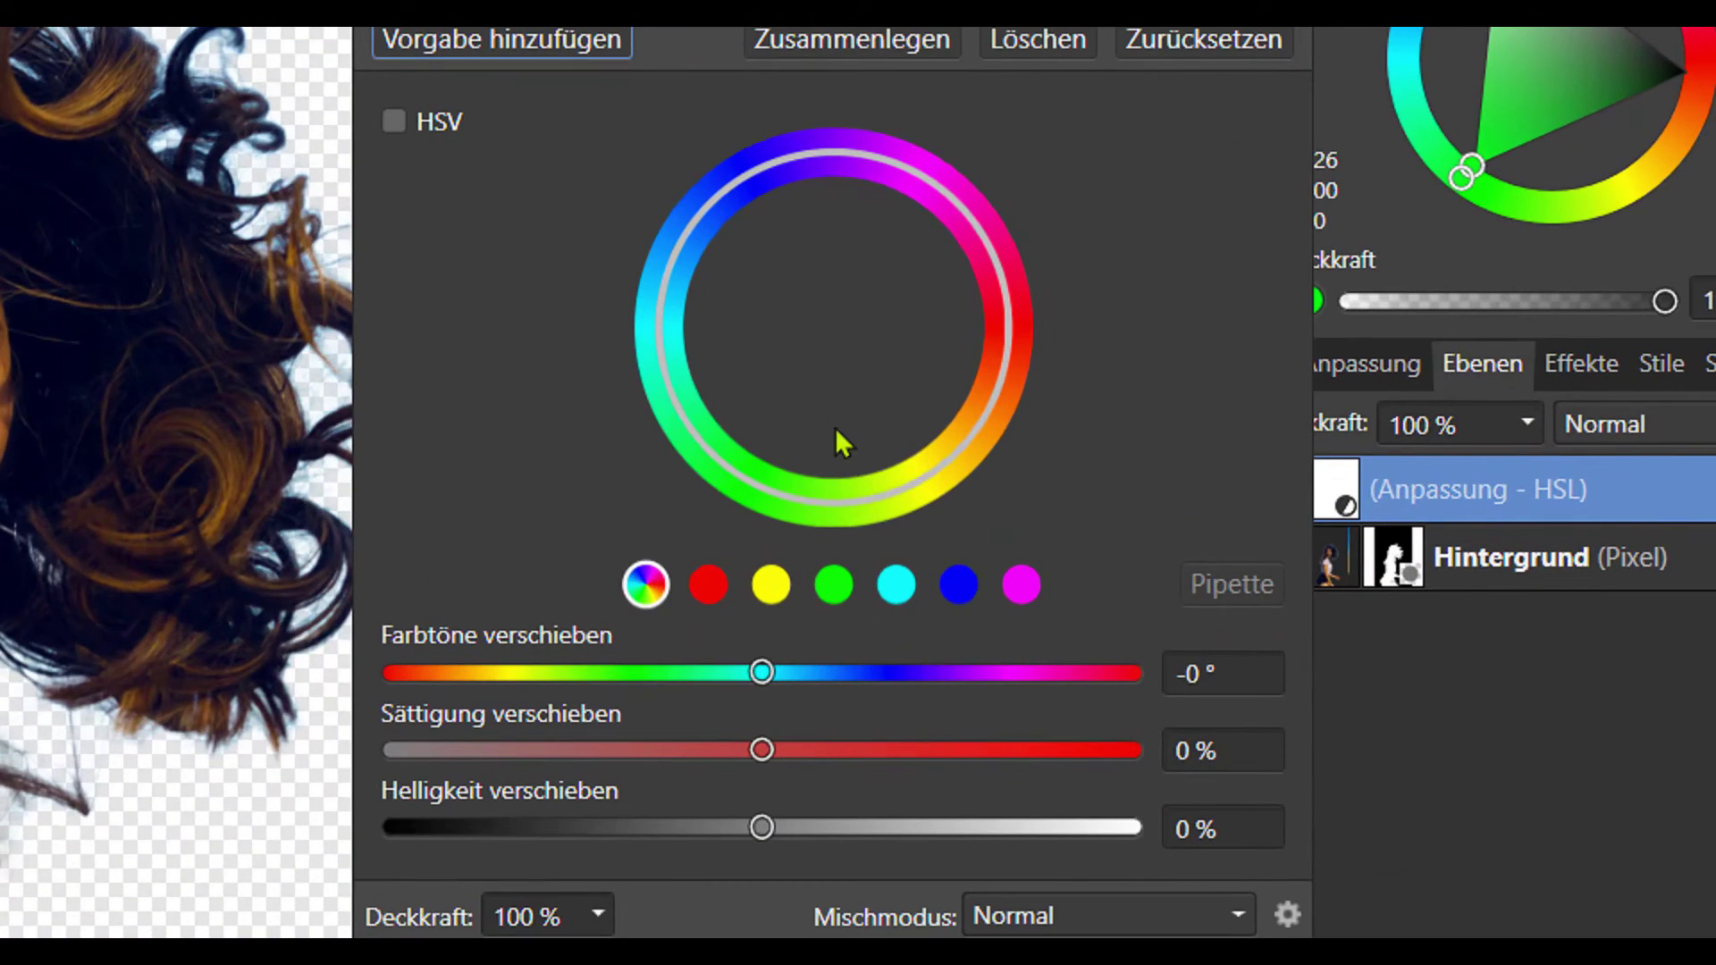
Step: Desaturate cyan tones to -100% and merge the adjustment into Hintergrund
left_click(895, 586)
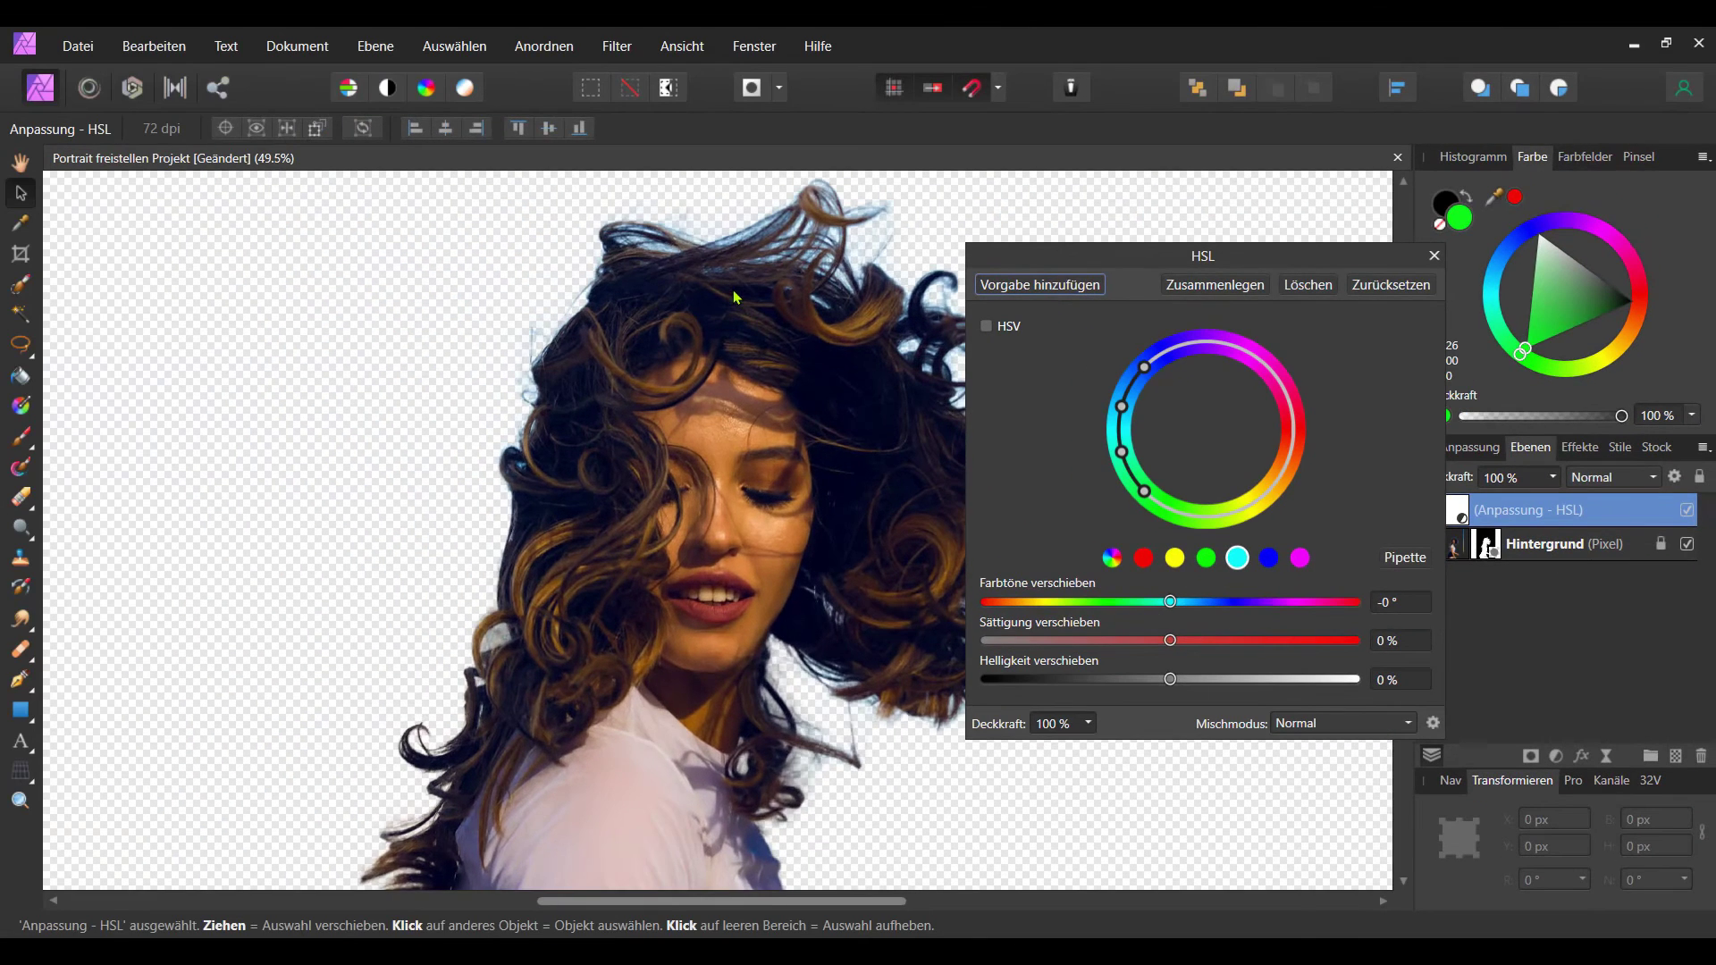
scroll(735, 297, "up", 3)
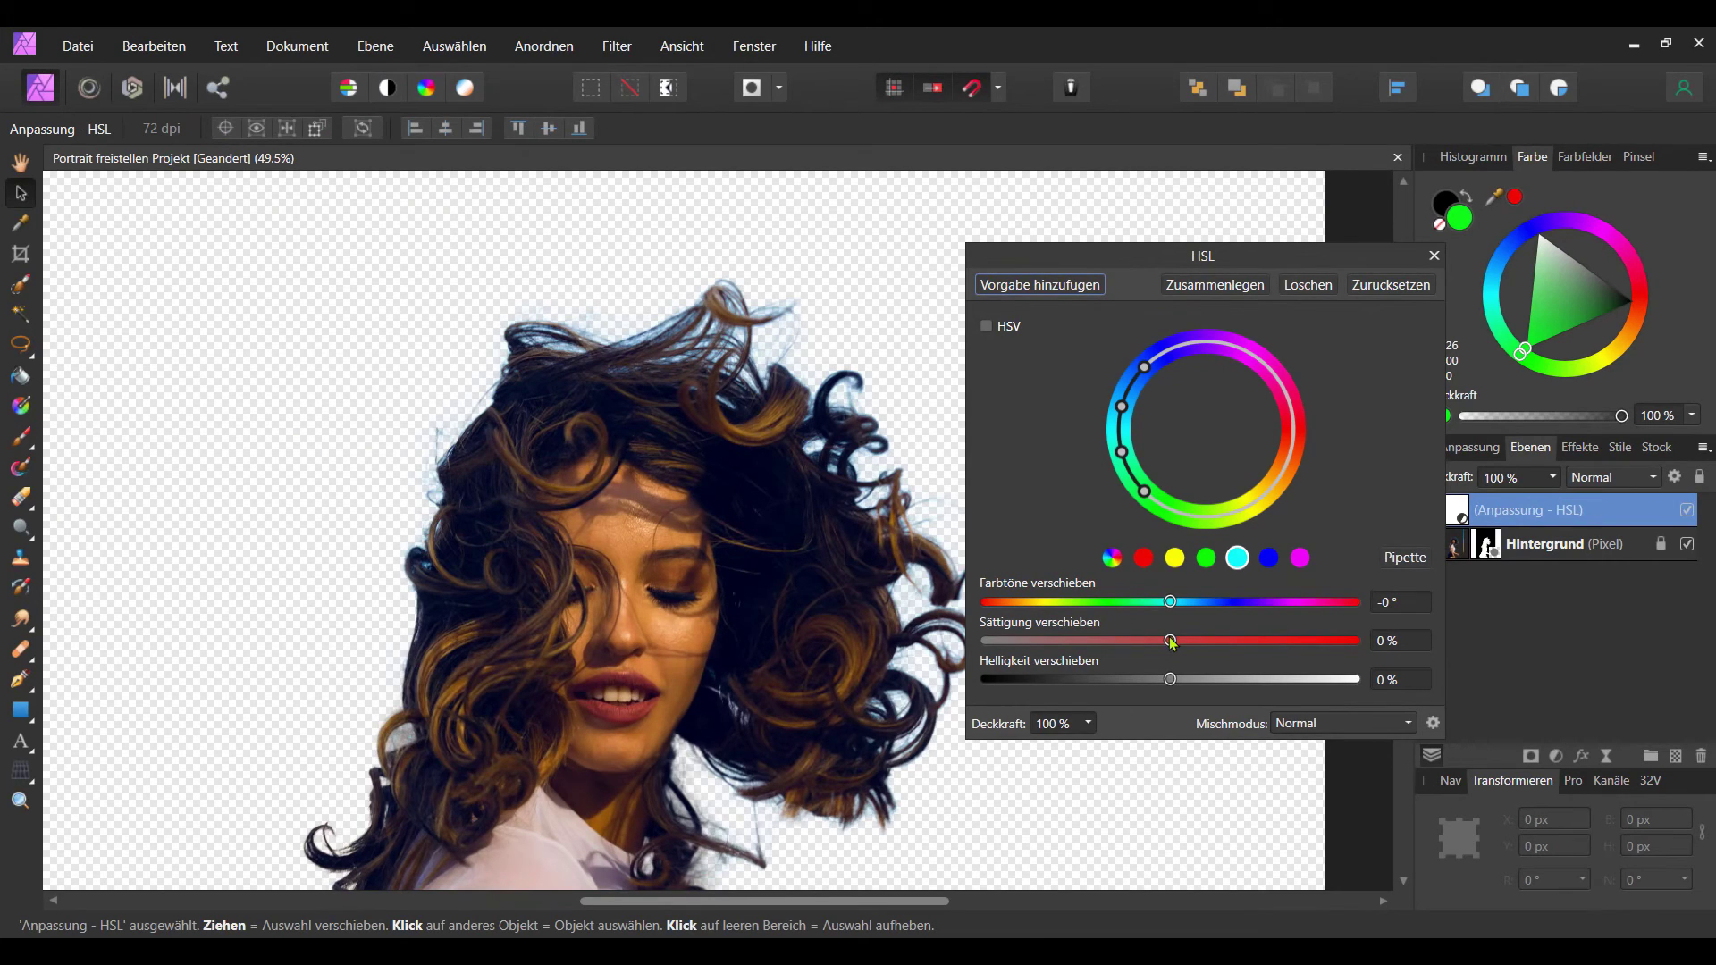
left_click_drag(1171, 640, 905, 642)
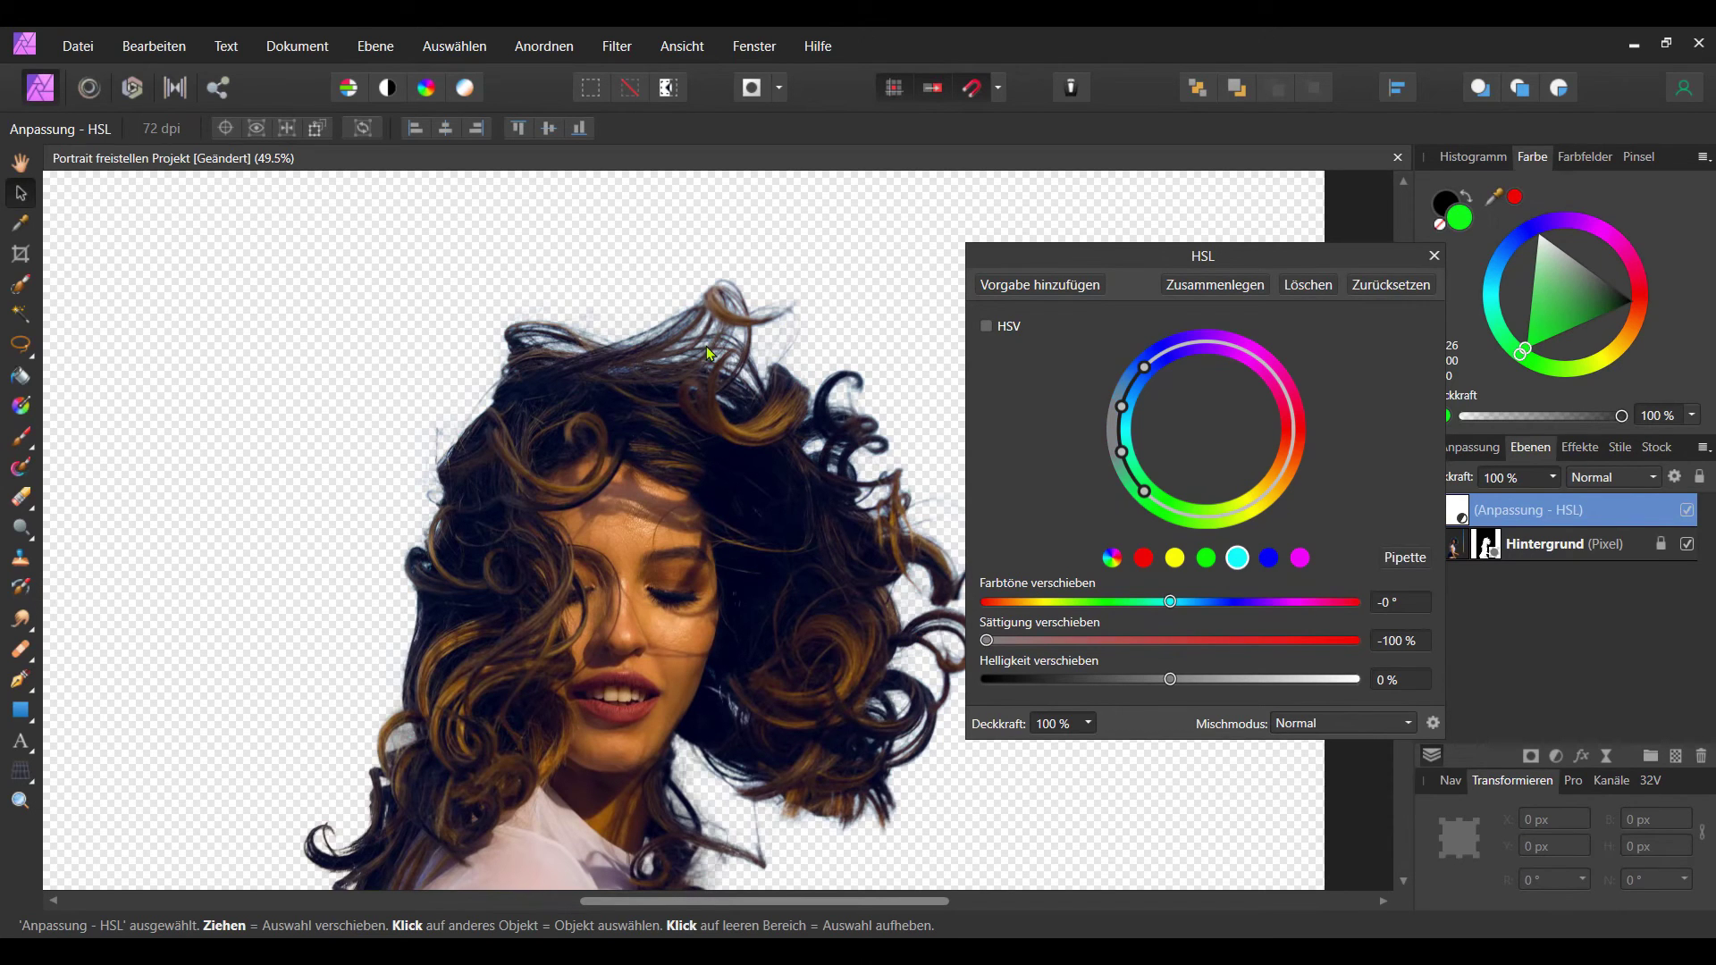
scroll(951, 355, "down", 1)
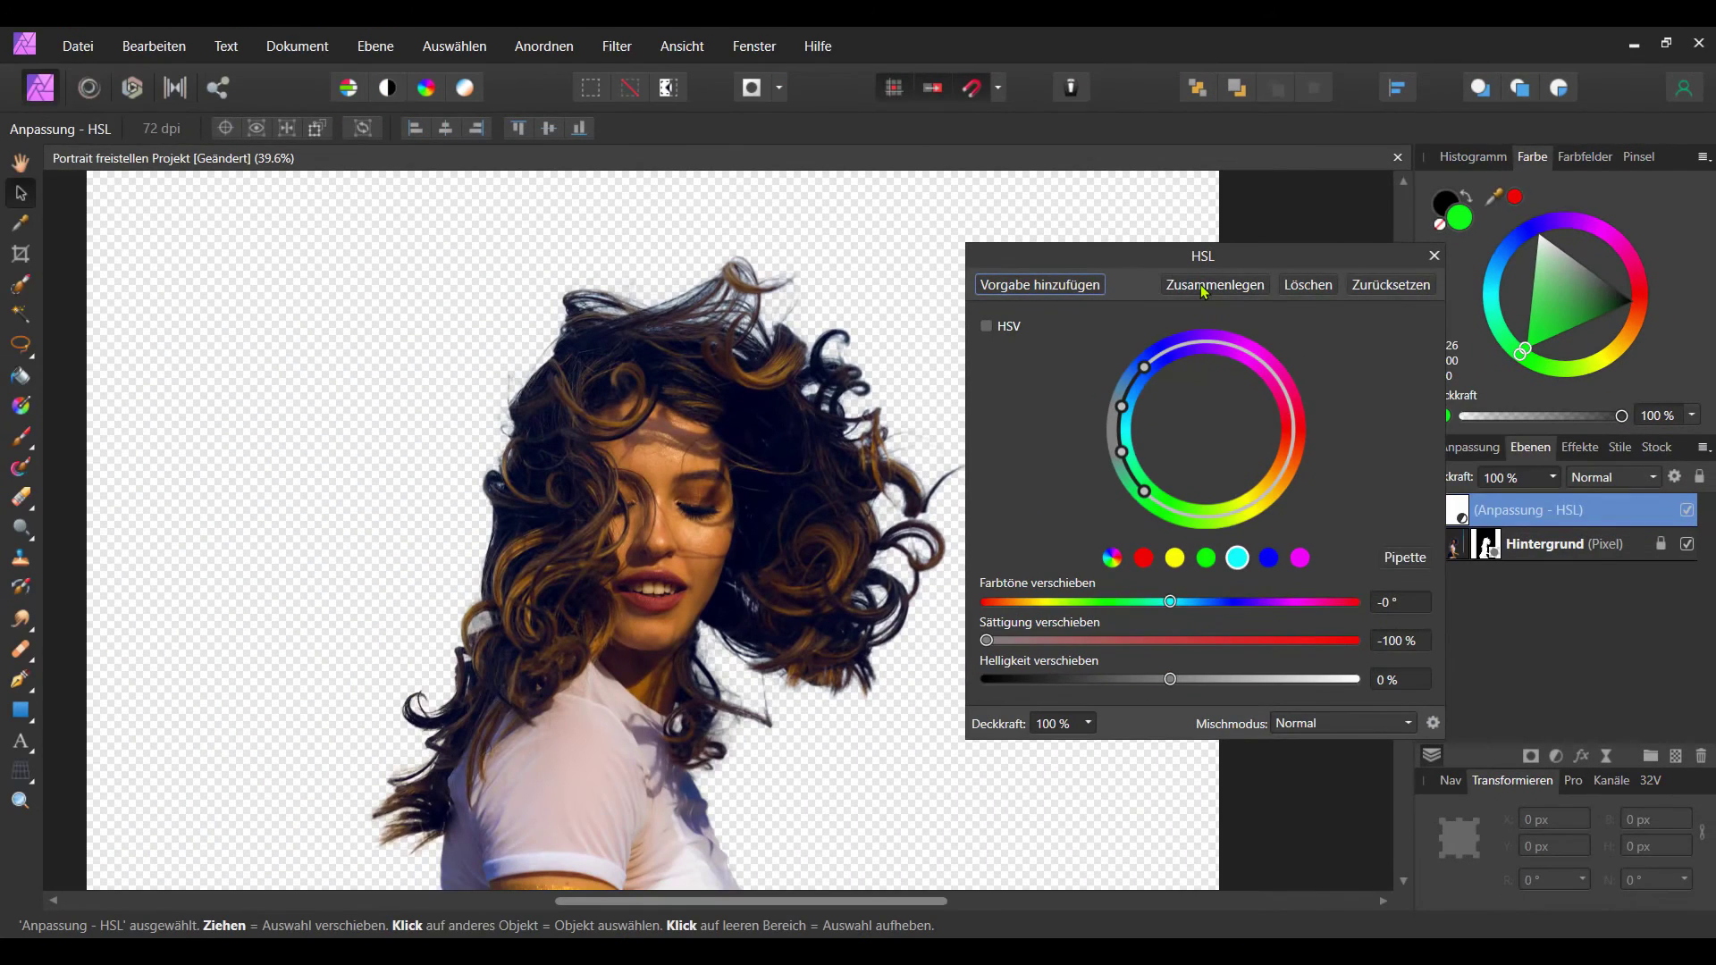
left_click(1202, 286)
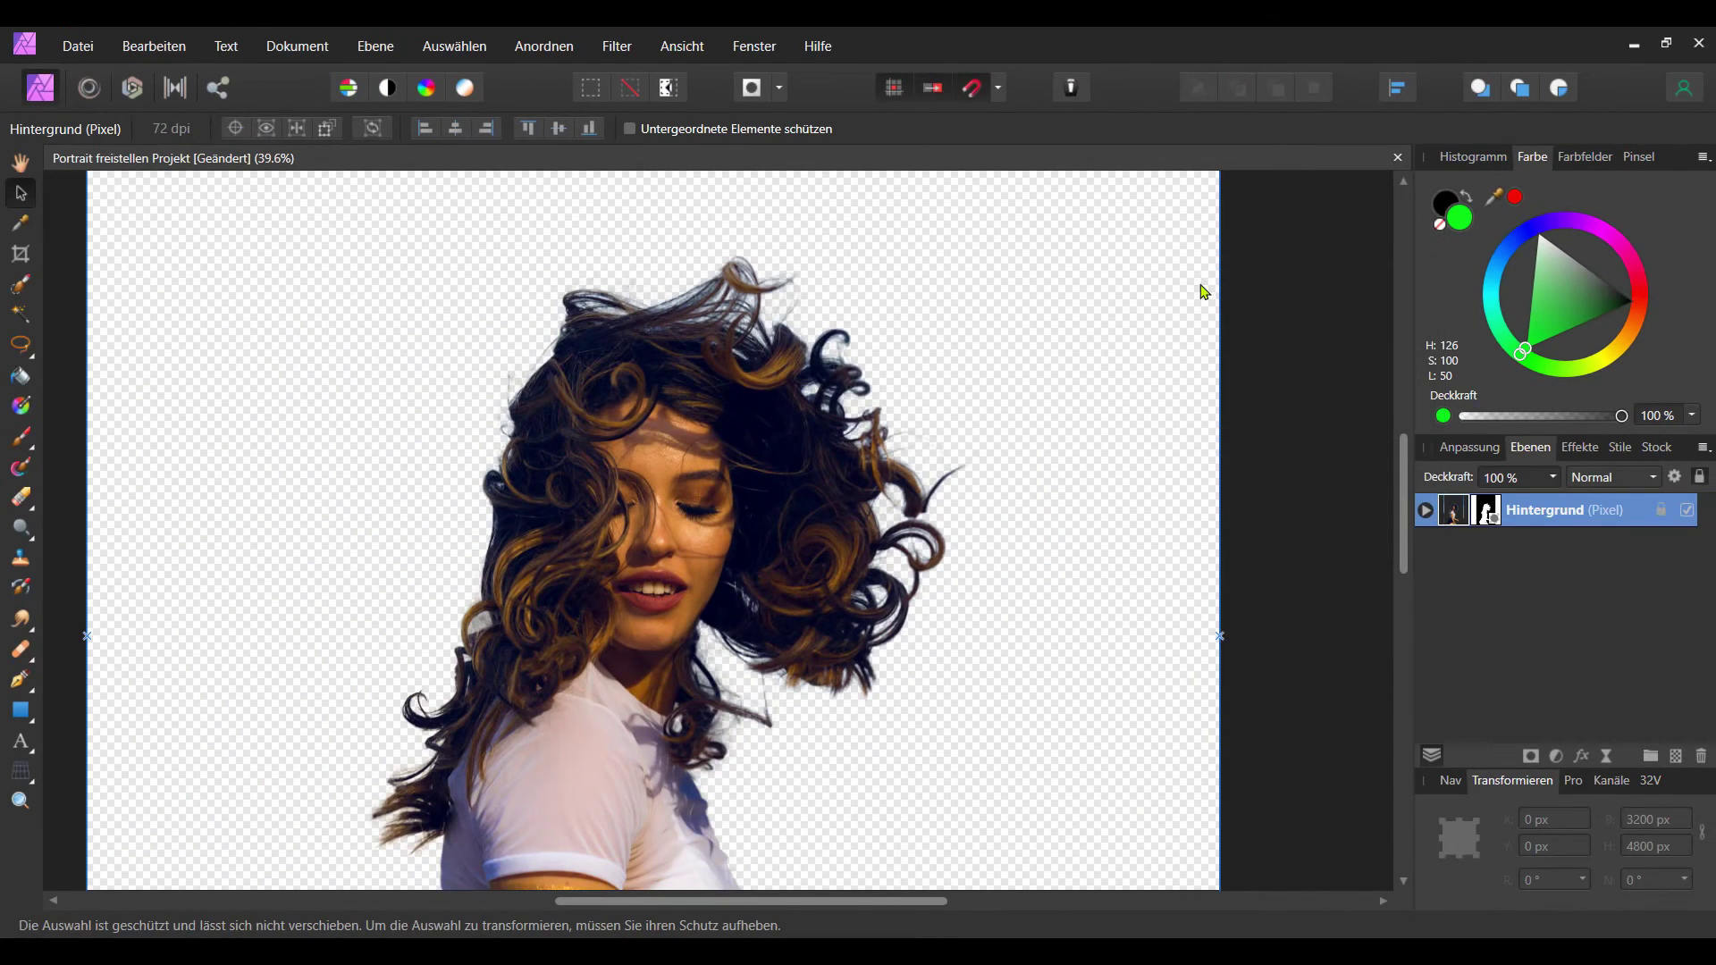
scroll(888, 635, "down", 2)
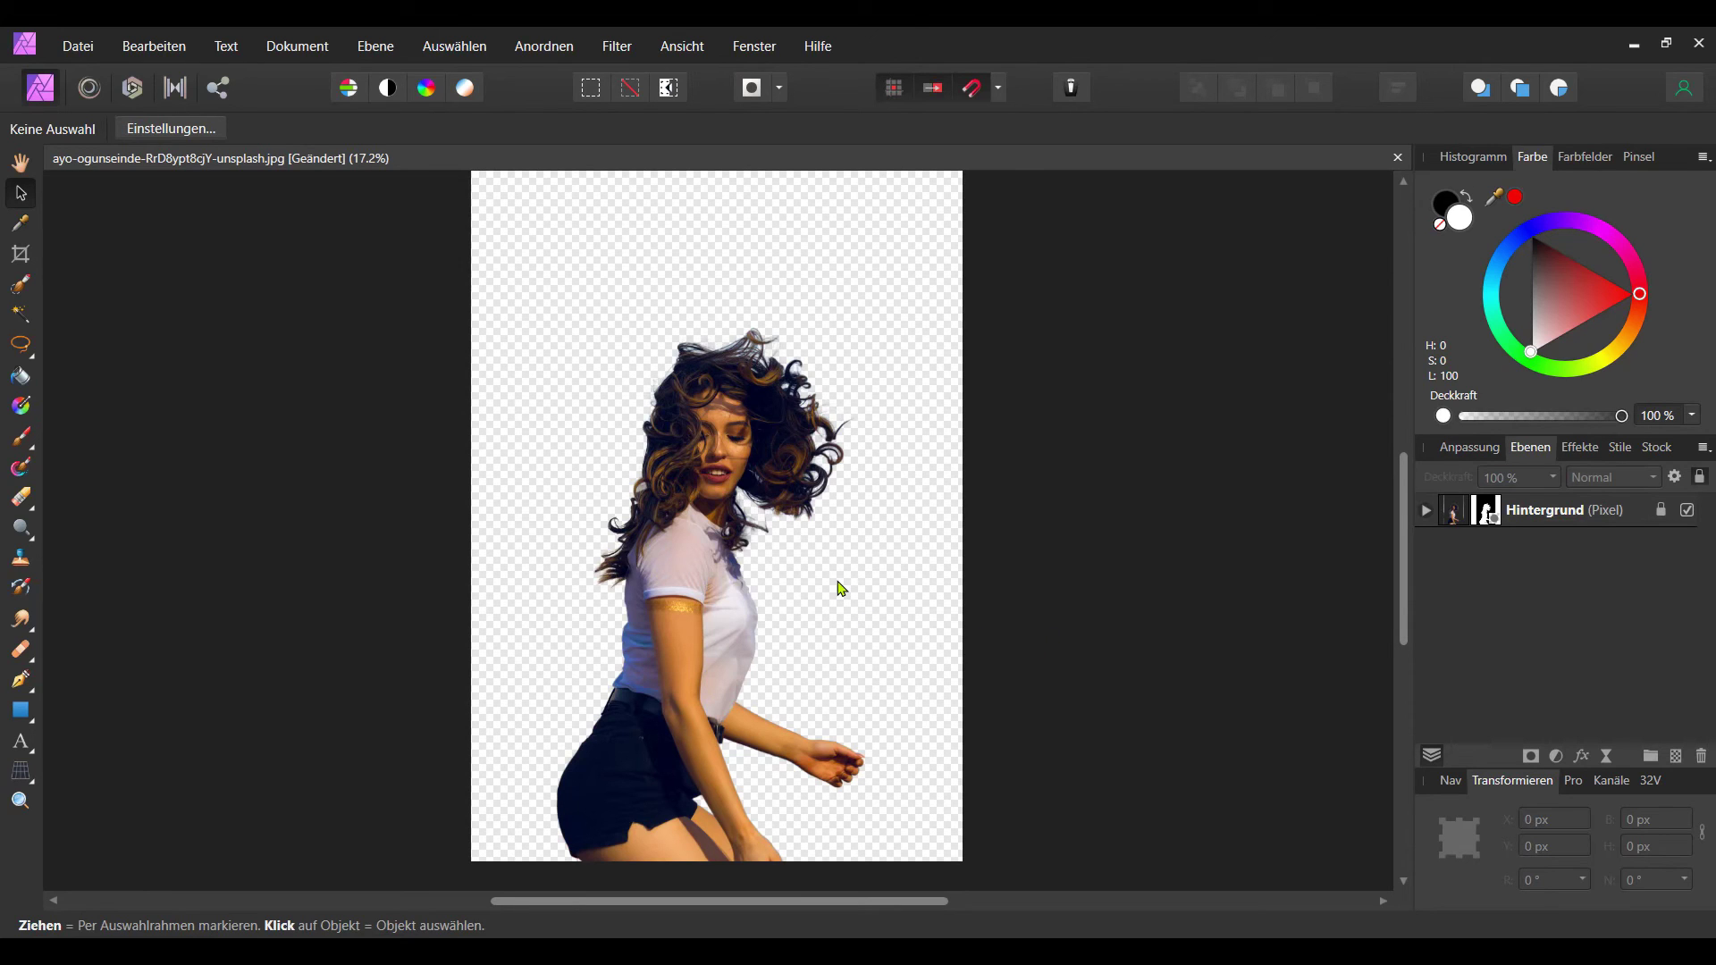
scroll(797, 582, "up", 2)
scroll(786, 582, "up", 2)
scroll(852, 694, "up", 2)
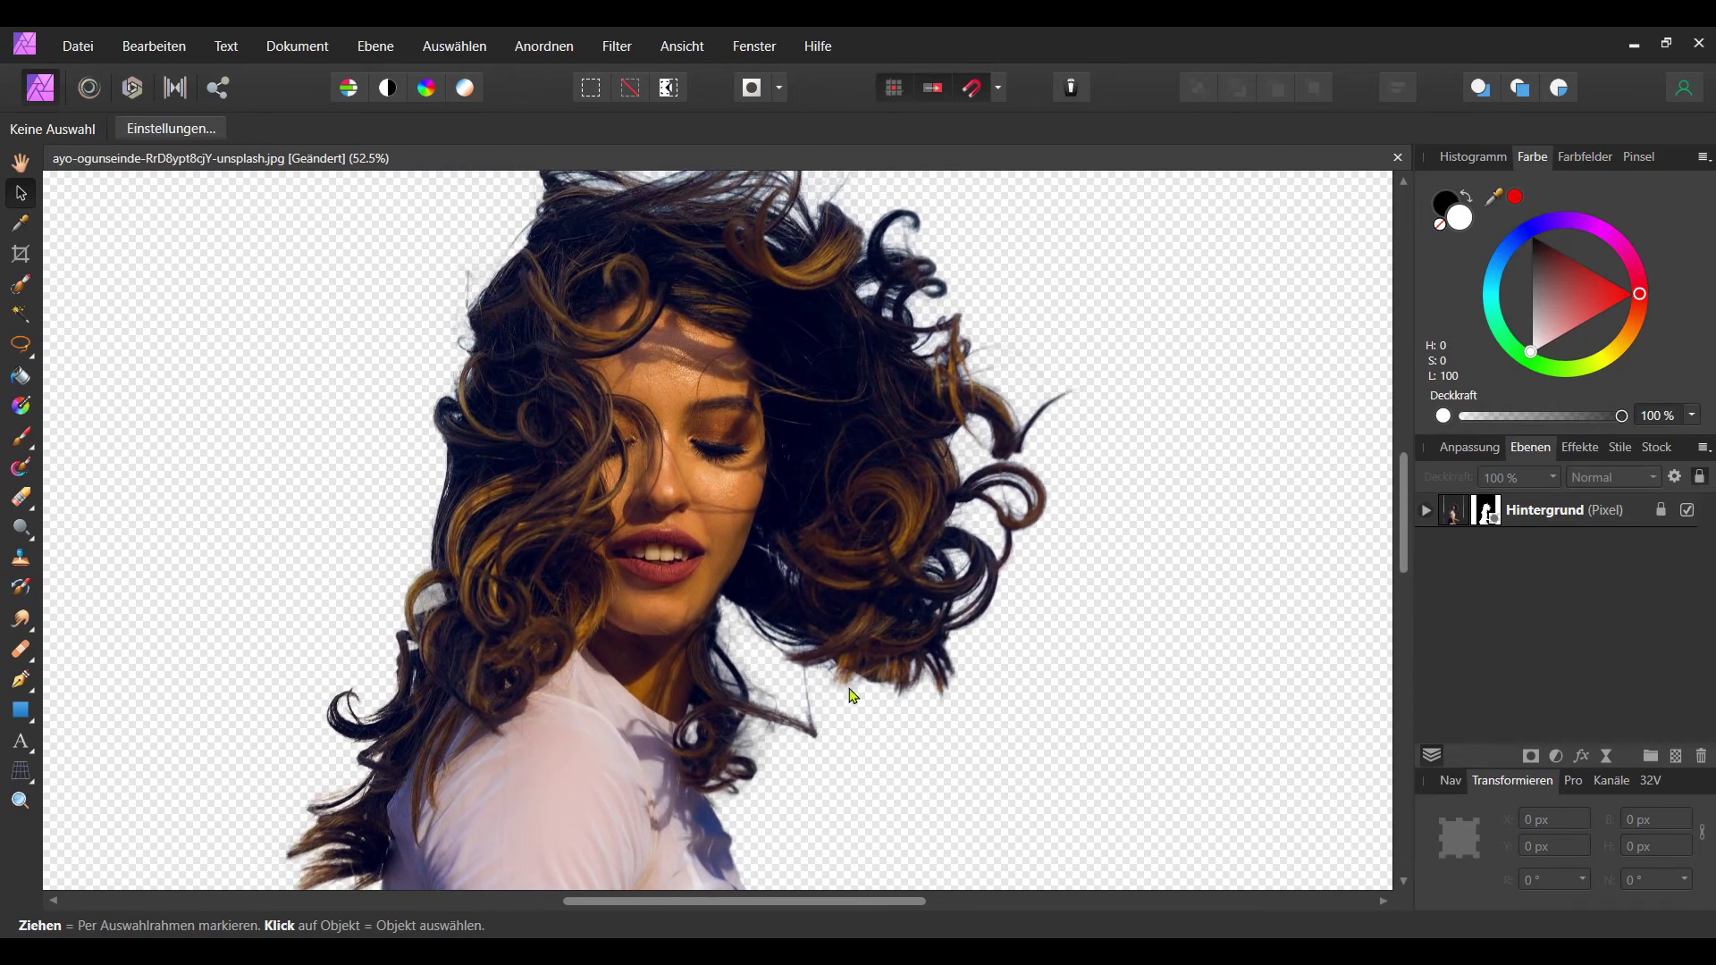
scroll(715, 581, "up", 2)
scroll(582, 590, "up", 2)
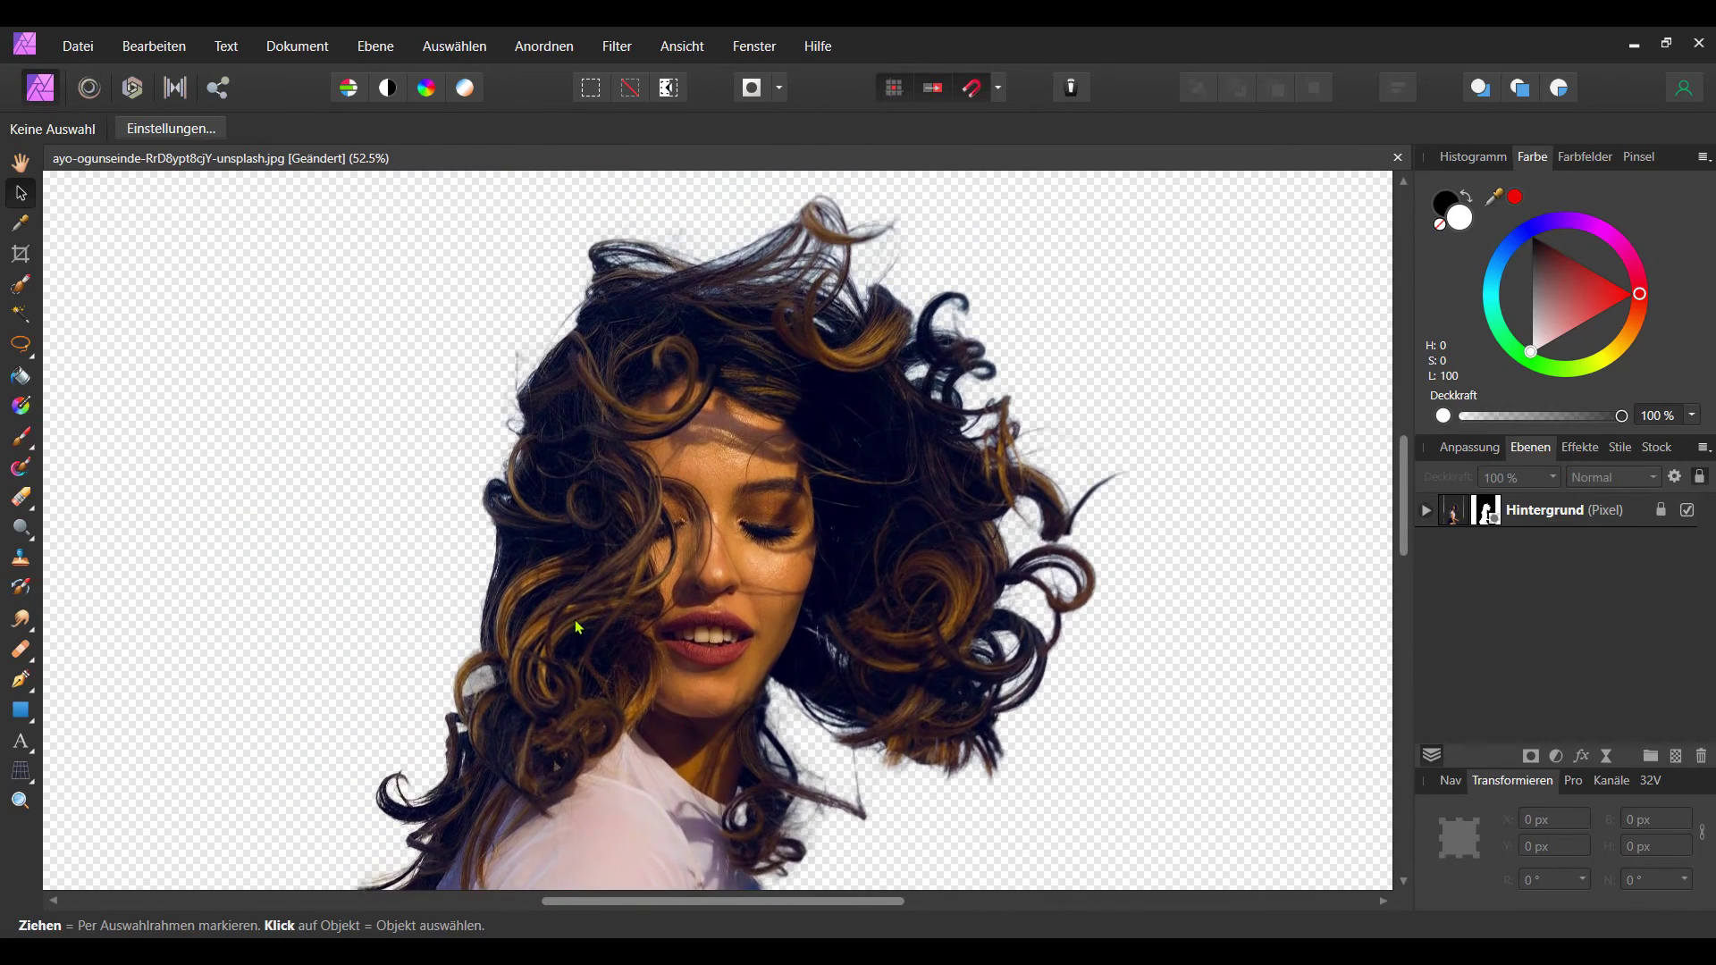
scroll(590, 630, "right", 1)
scroll(590, 630, "up", 1)
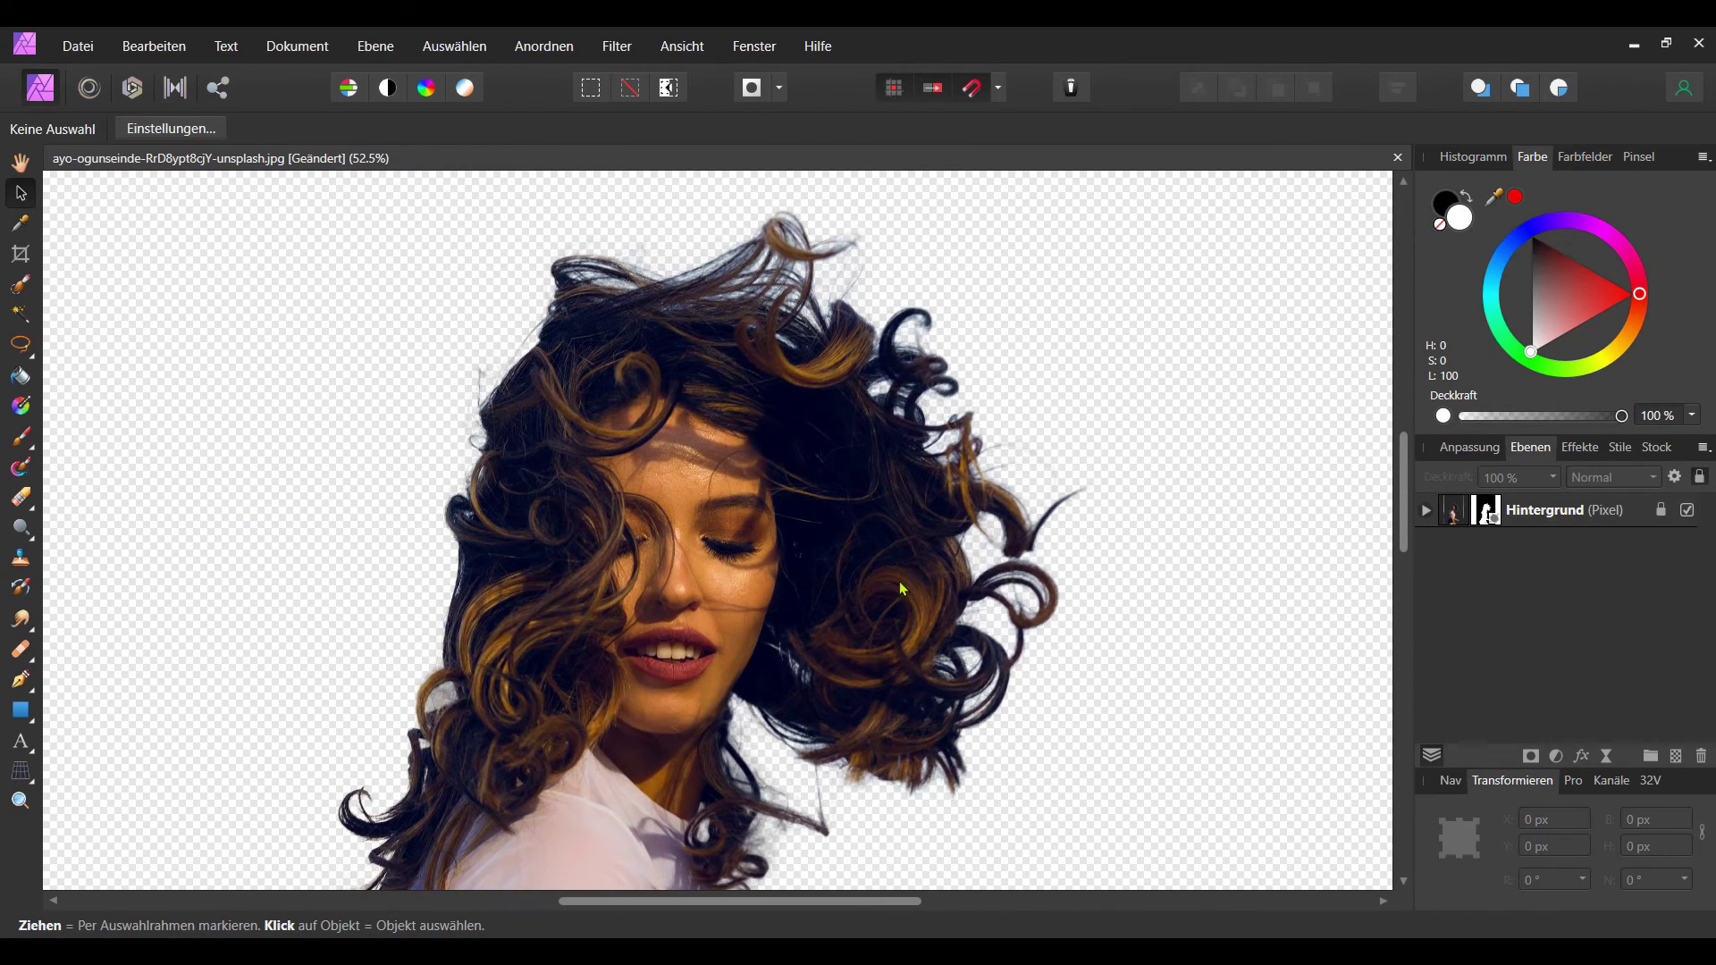
scroll(904, 585, "down", 2)
scroll(874, 568, "down", 1)
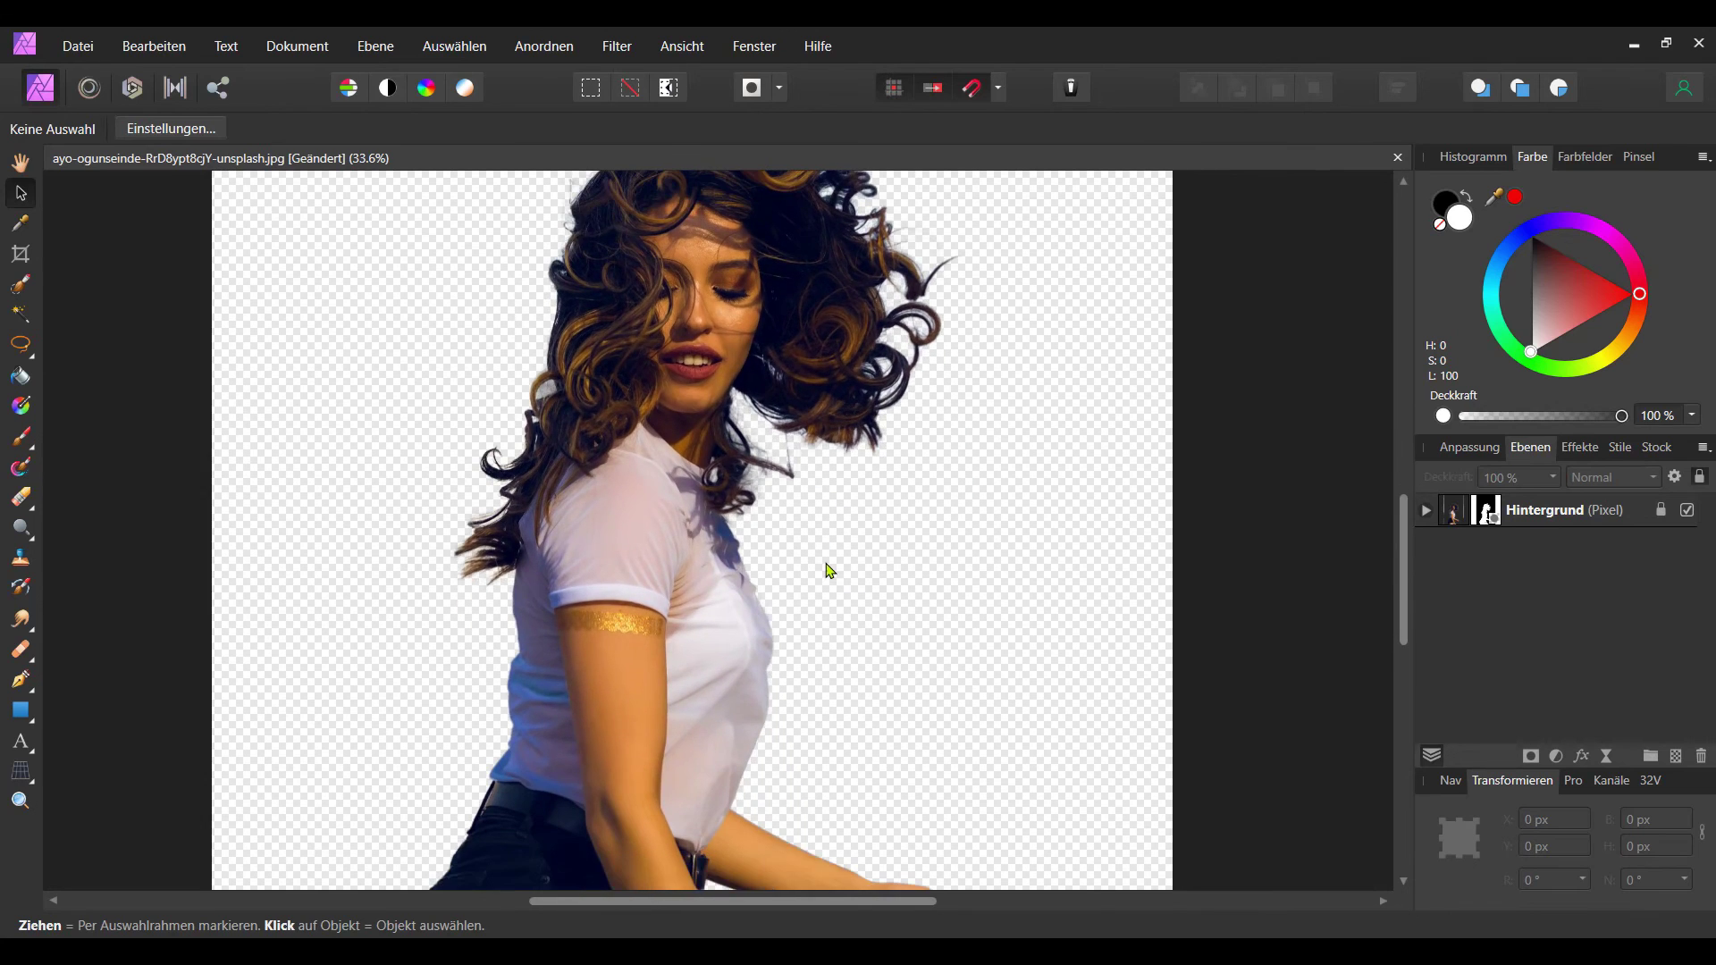
scroll(830, 581, "down", 1)
scroll(827, 599, "up", 1)
scroll(824, 585, "down", 1)
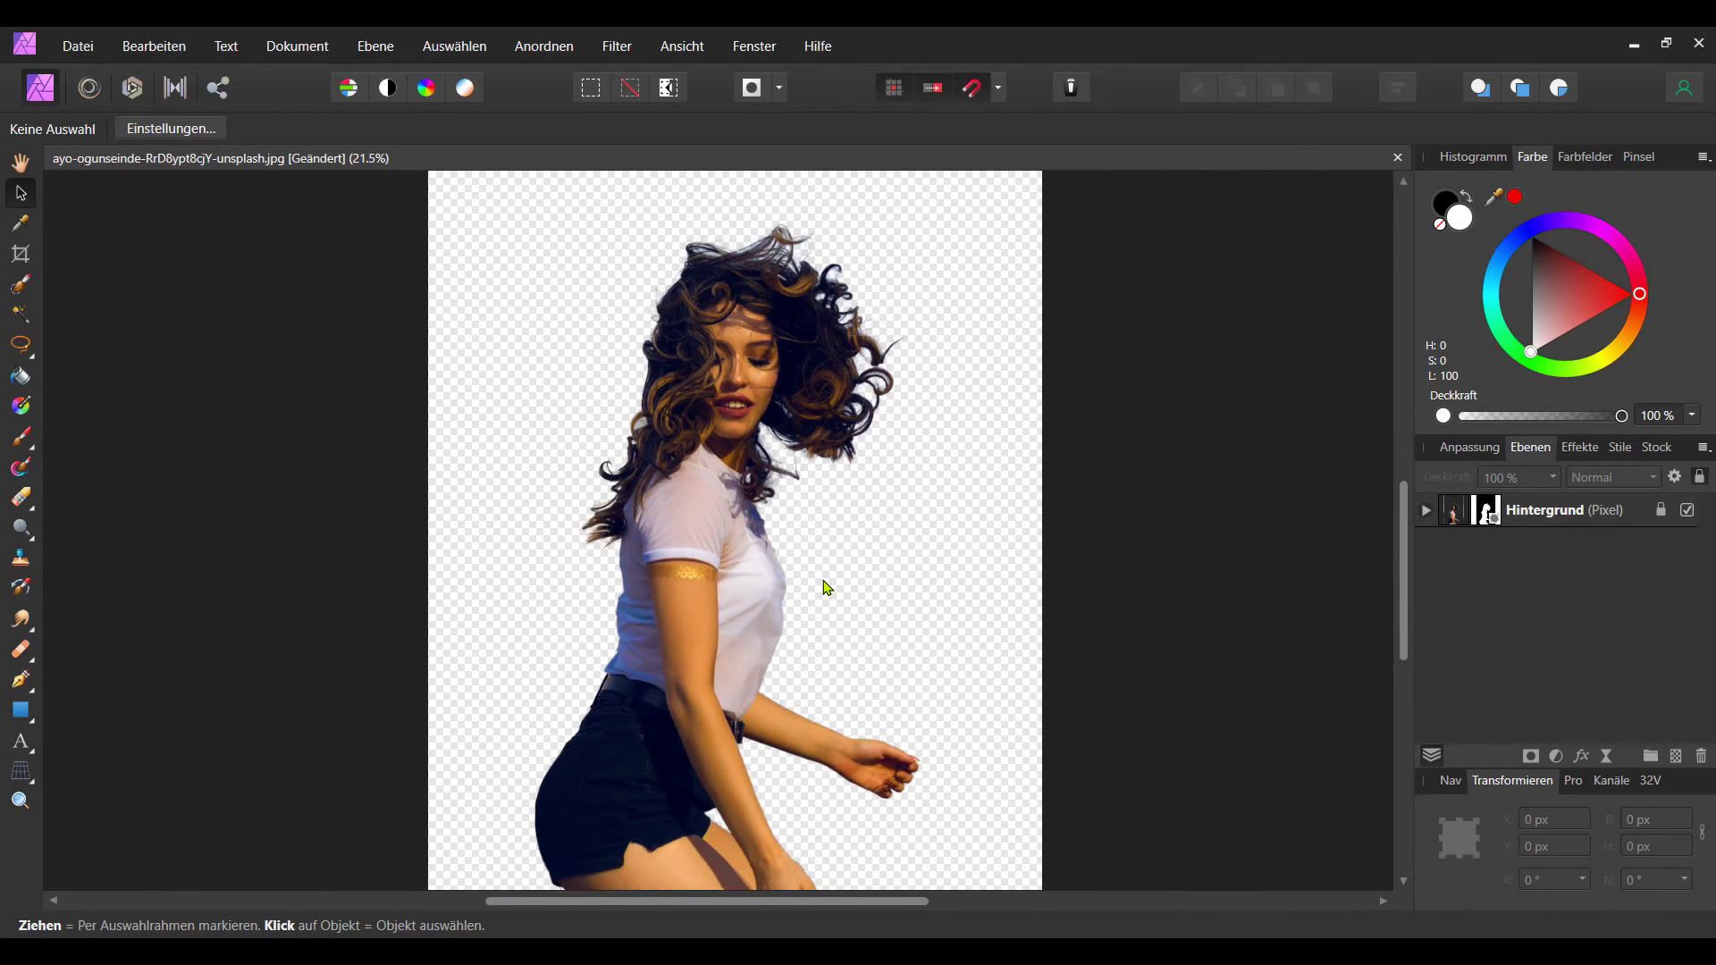
scroll(822, 572, "down", 1)
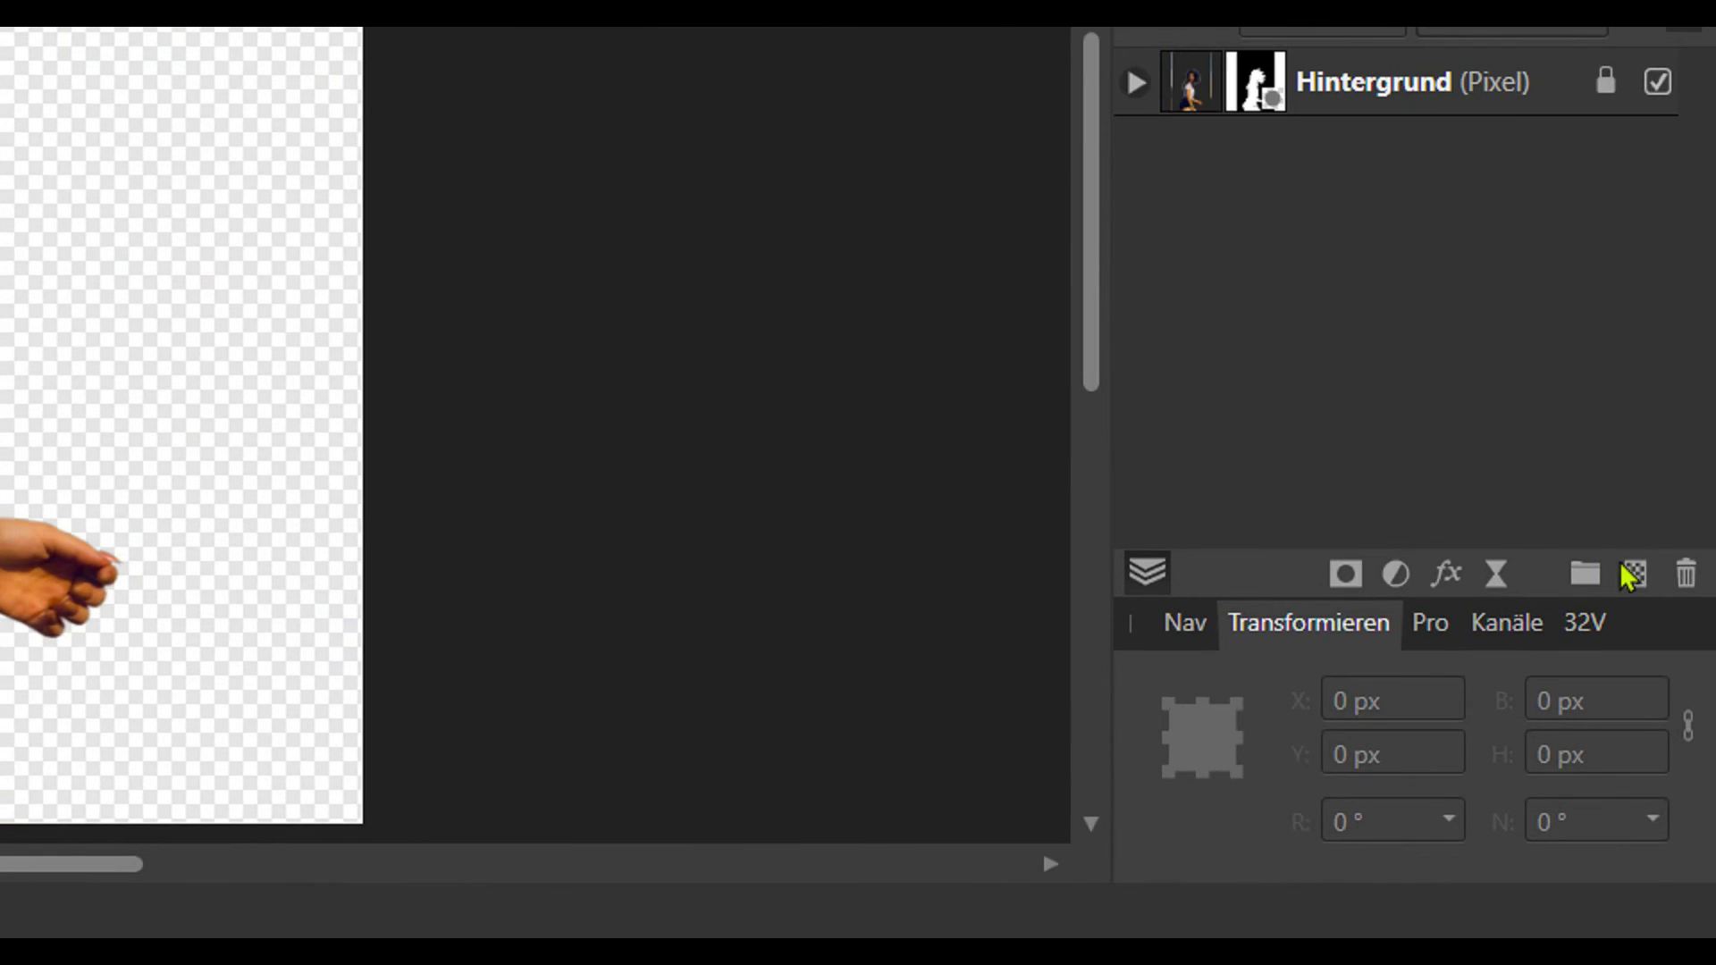
left_click(1632, 576)
Step: Move the new pixel layer below Hintergrund and fill it bright green
left_click_drag(1190, 237, 1218, 395)
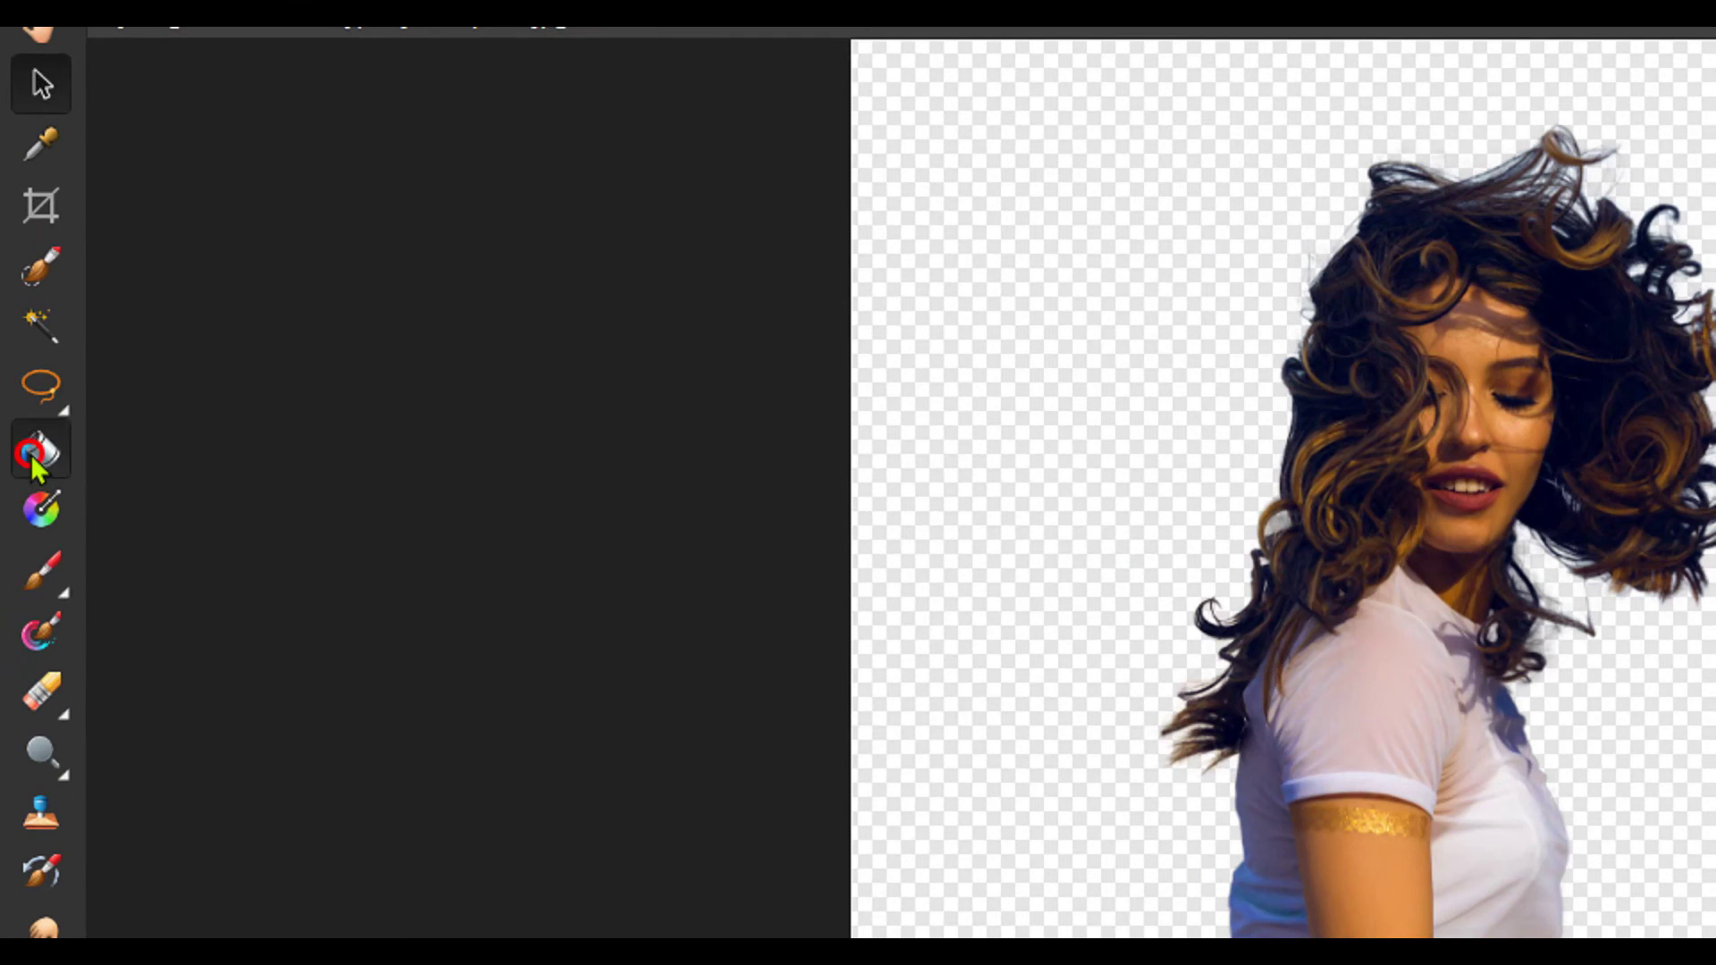
left_click(33, 458)
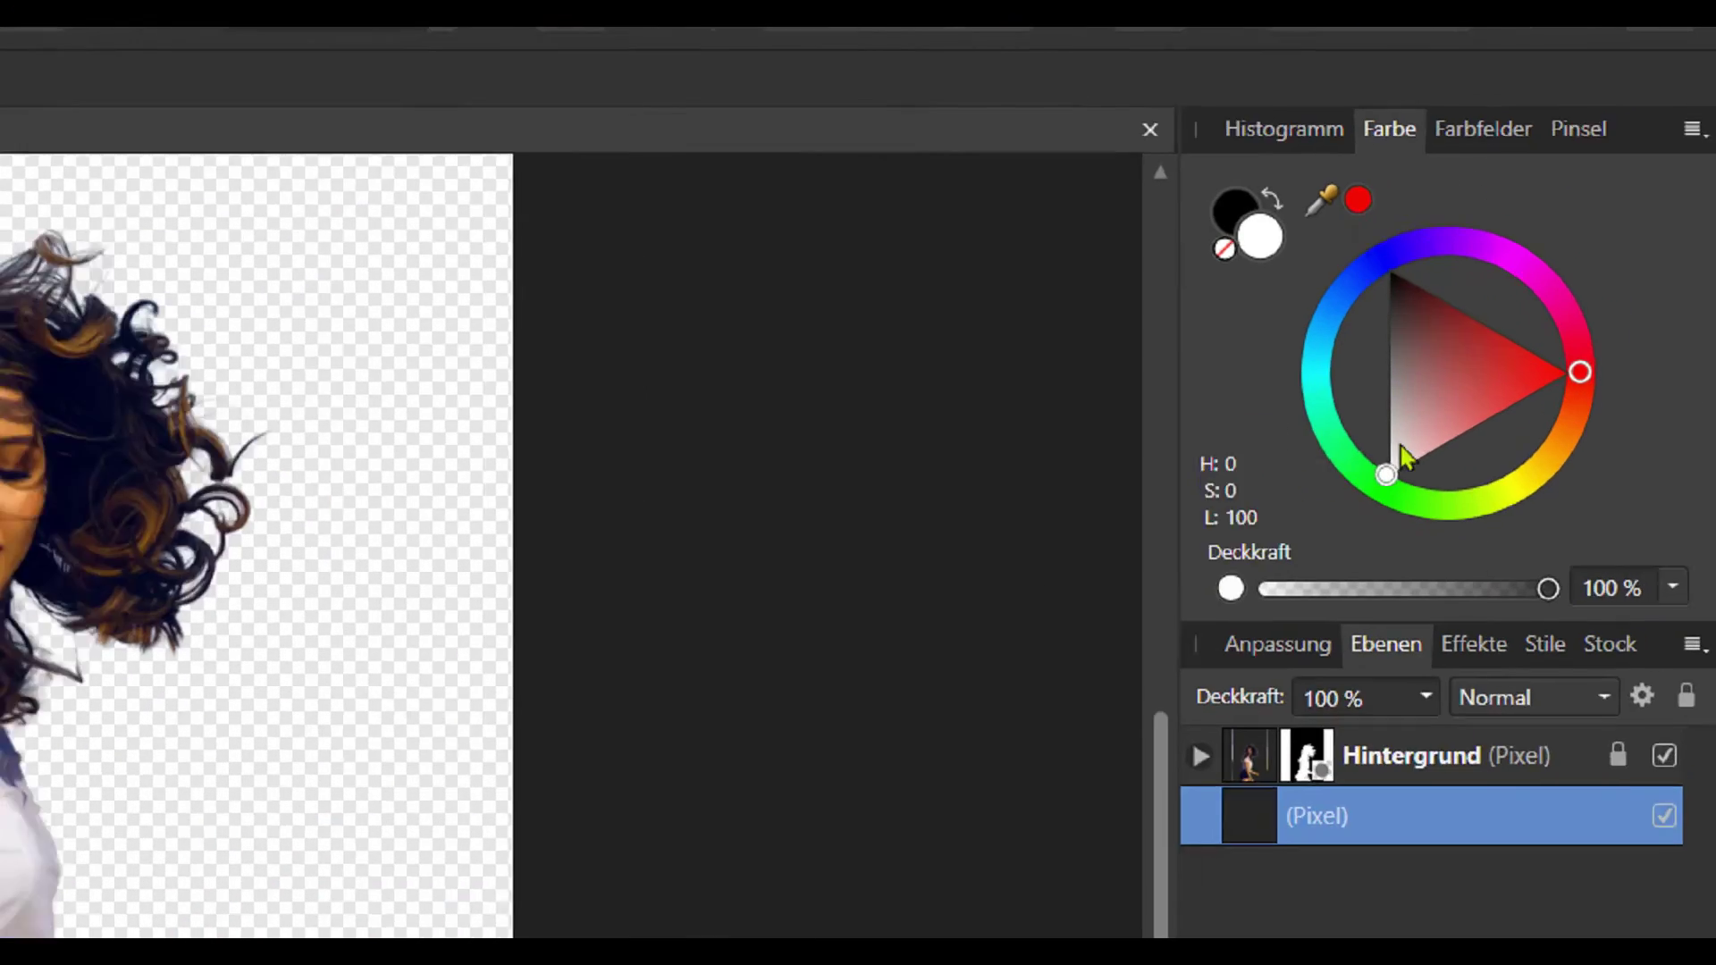
left_click(1388, 511)
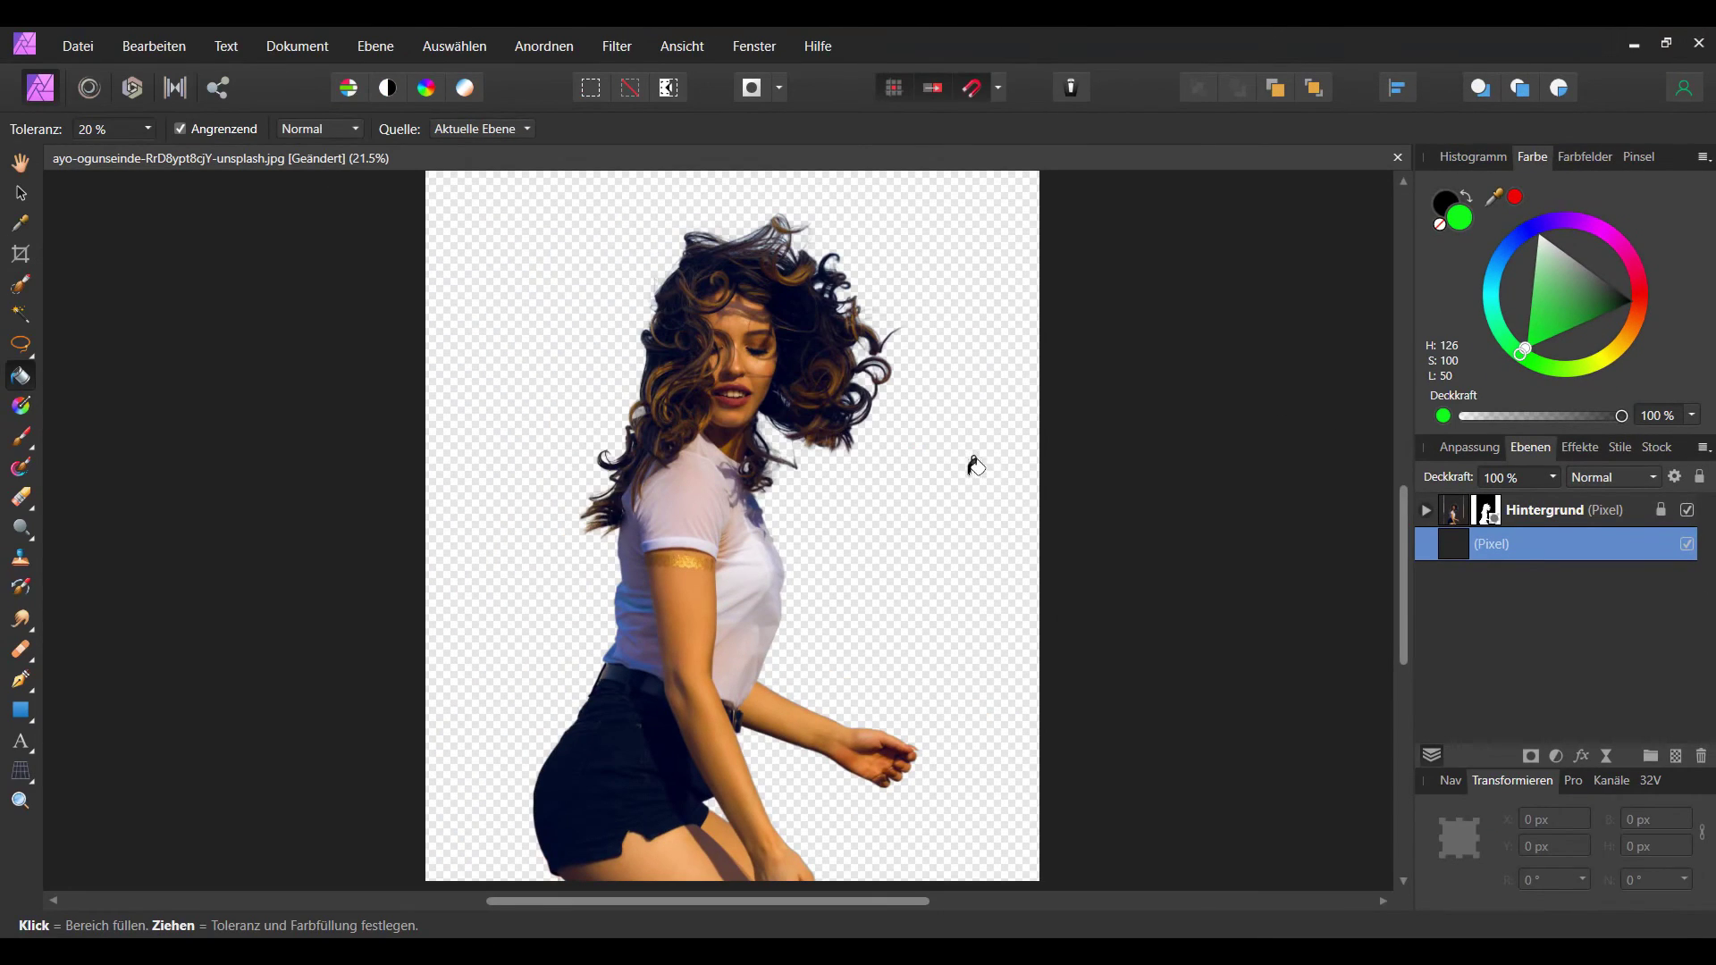
left_click(975, 465)
scroll(988, 513, "down", 1)
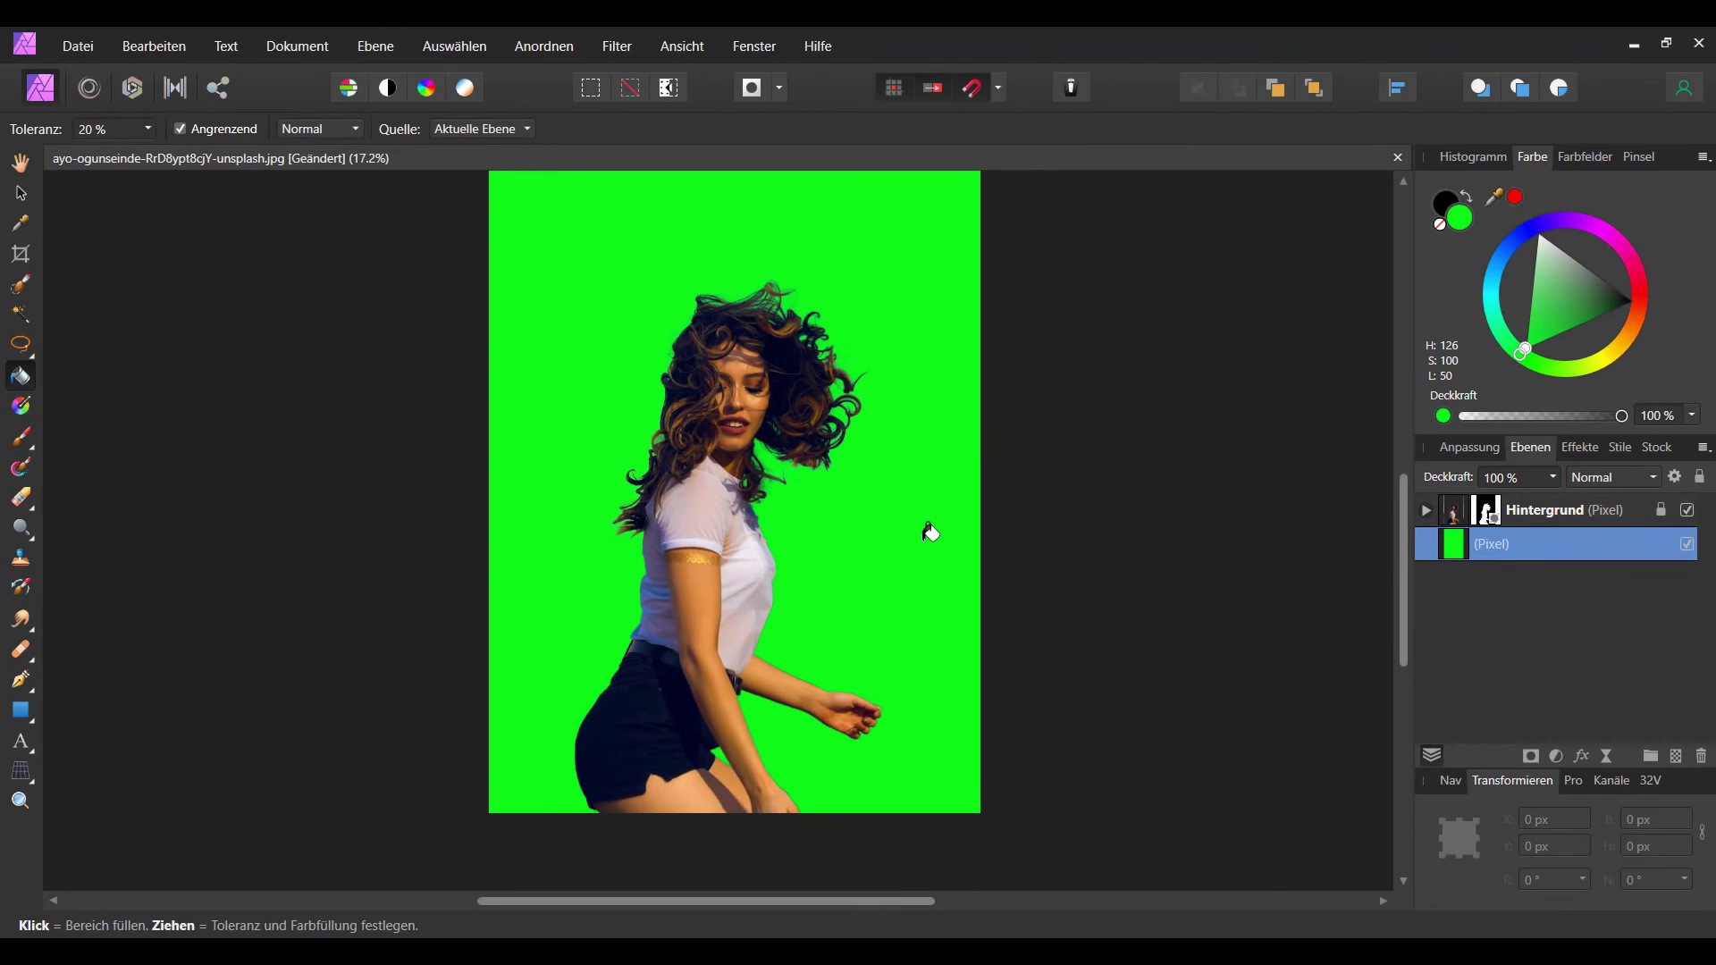